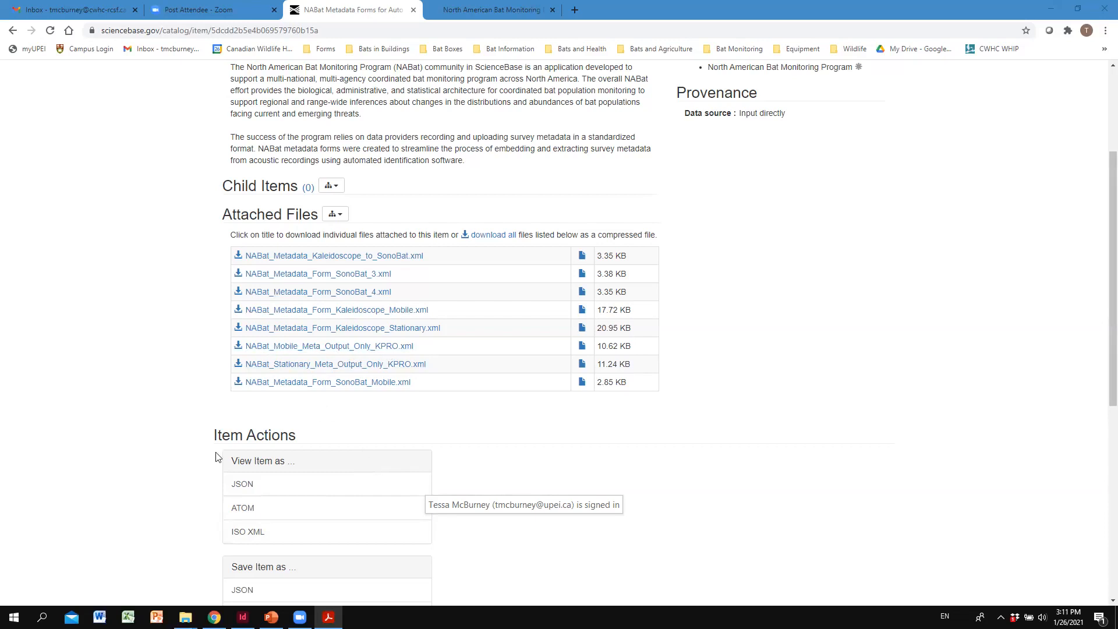
- Minimize the browser and the file window, and launch Kaleidoscope Pro from the desktop
left_click(1050, 9)
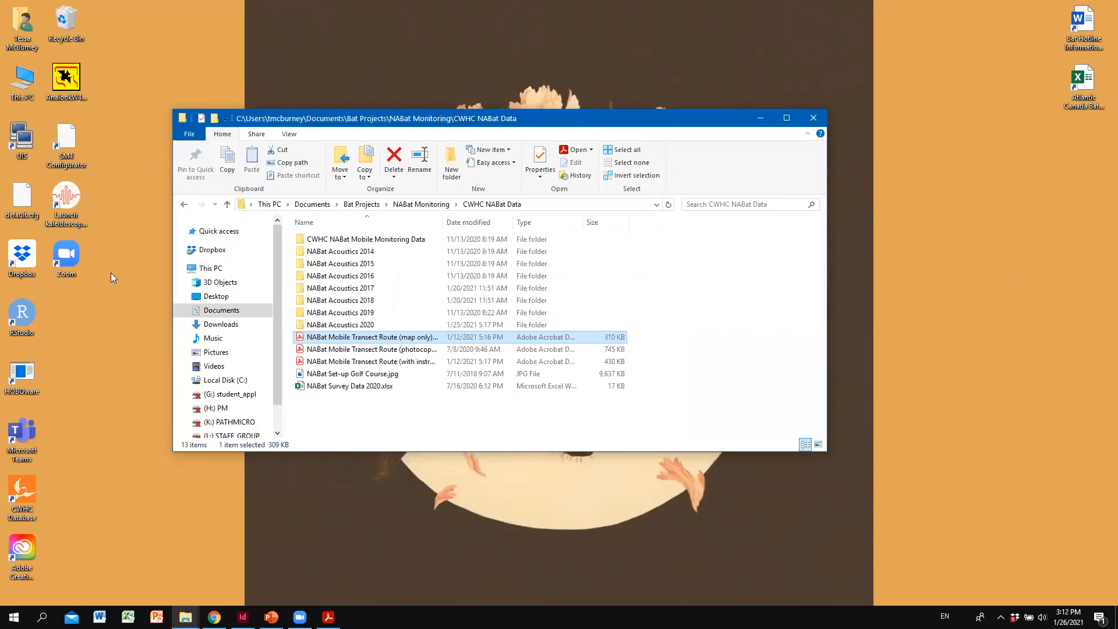
left_click(761, 118)
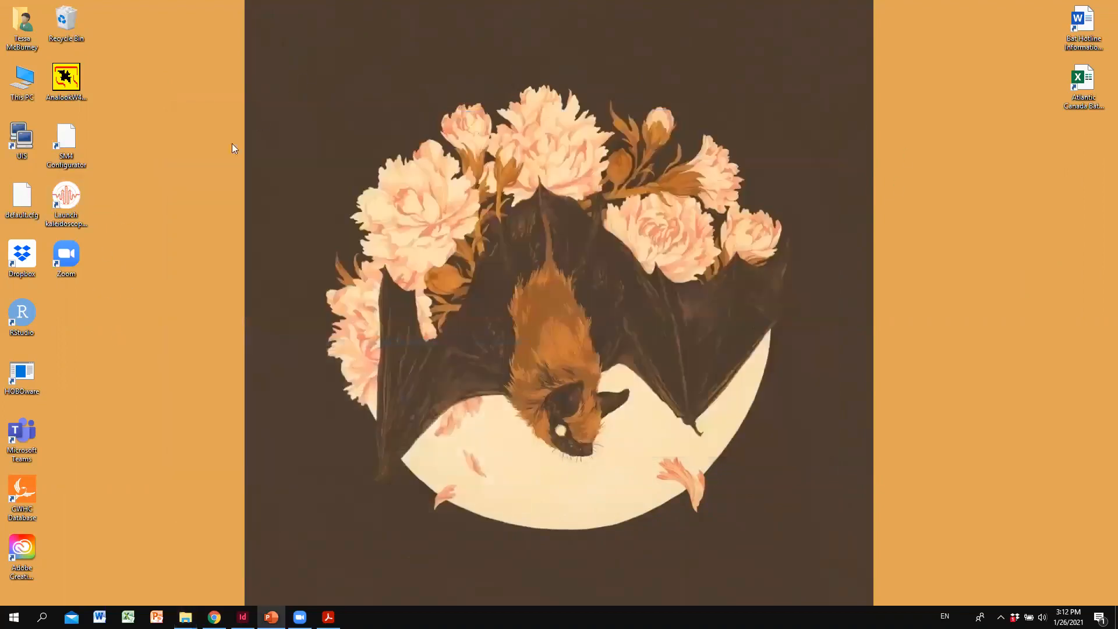
double_click(72, 198)
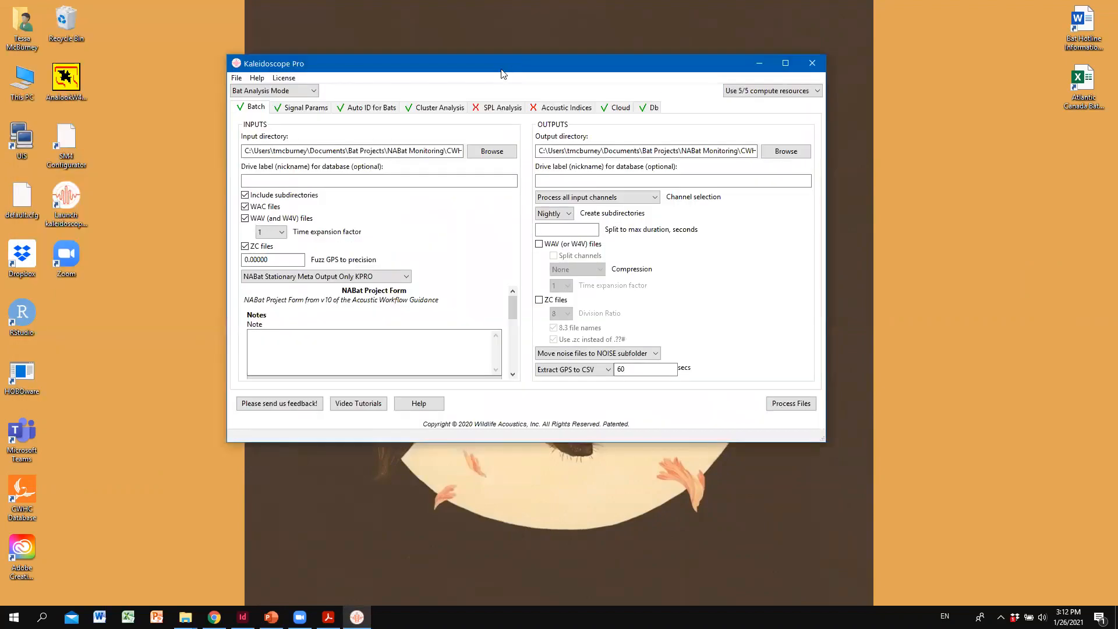
- Set the batch input directory to the Mobile Transect folder inside the NABat Acoustics 2020 Processed Data folder
left_click(498, 153)
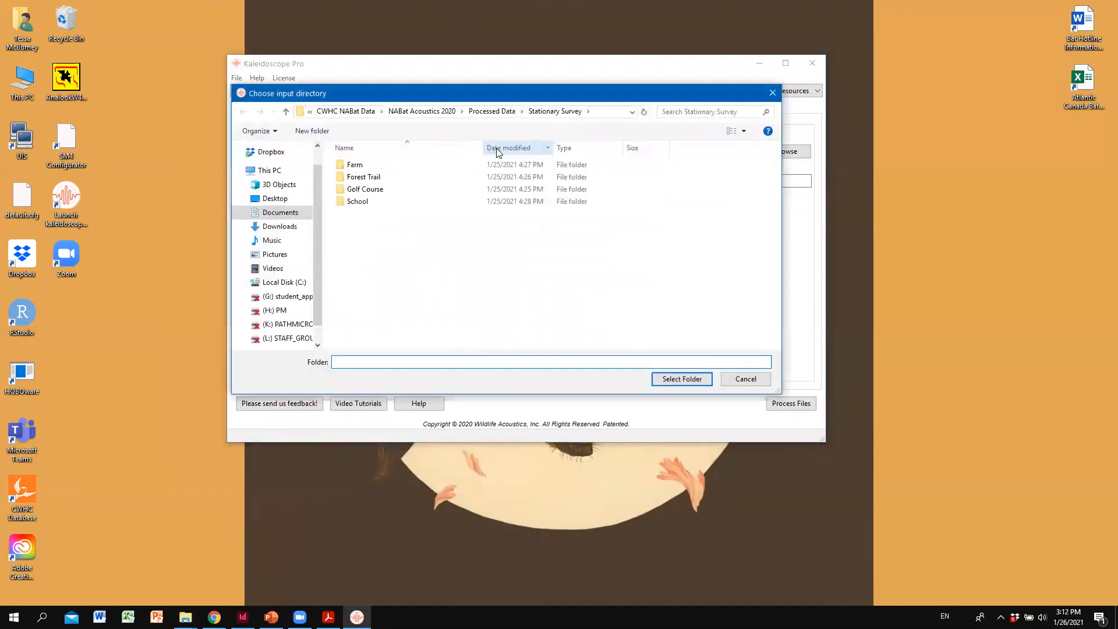
left_click(482, 113)
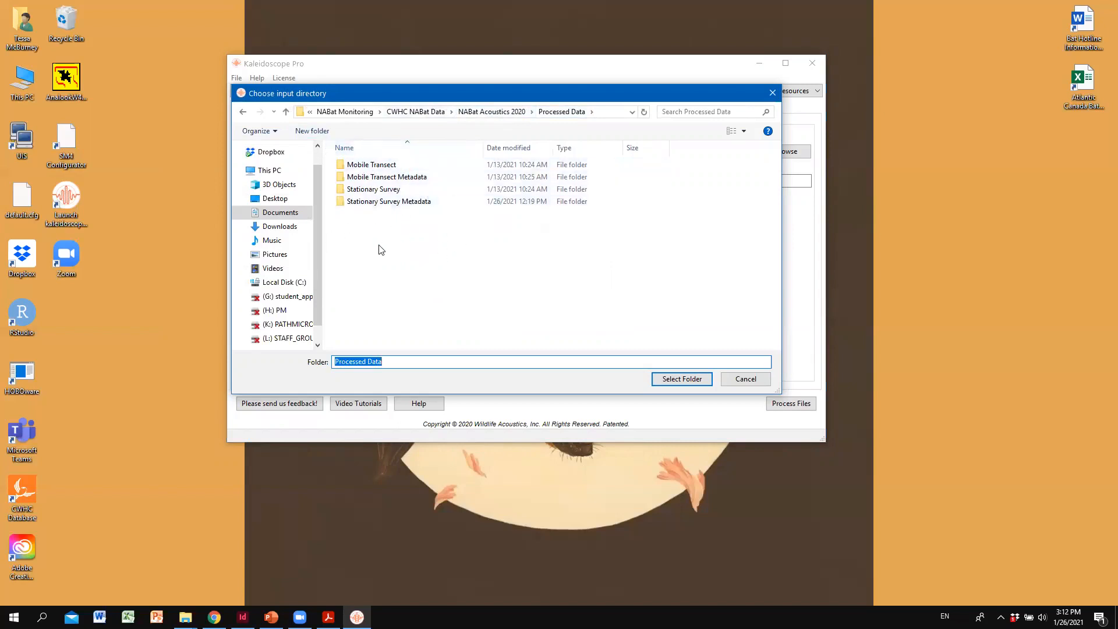
double_click(402, 165)
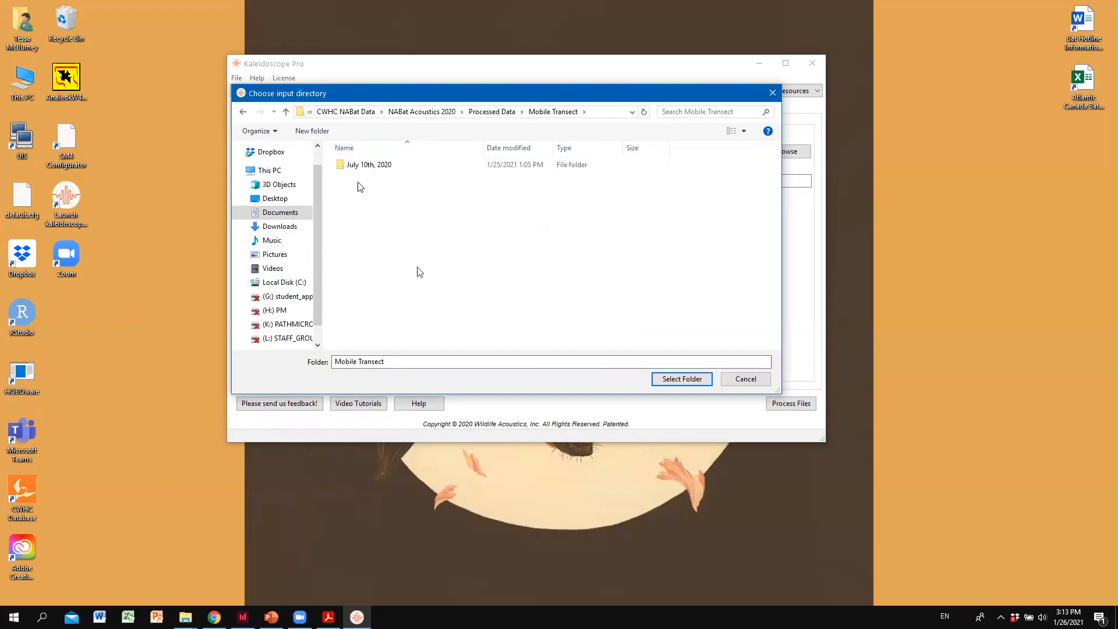
left_click(682, 379)
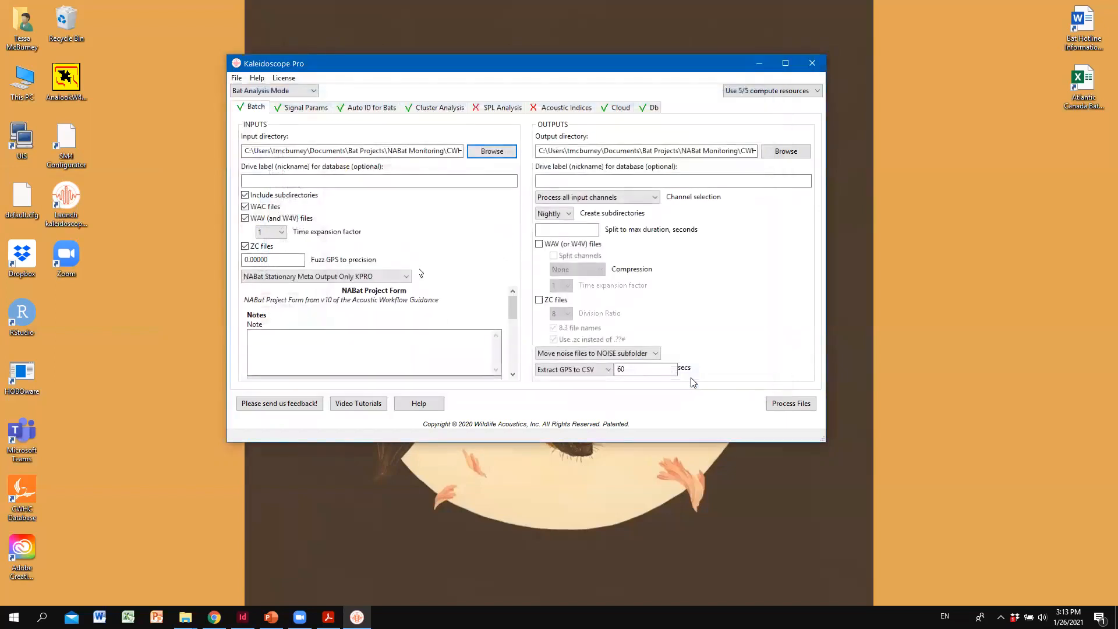
- Set the batch output directory to the Mobile Transect Metadata folder inside Processed Data
left_click(797, 157)
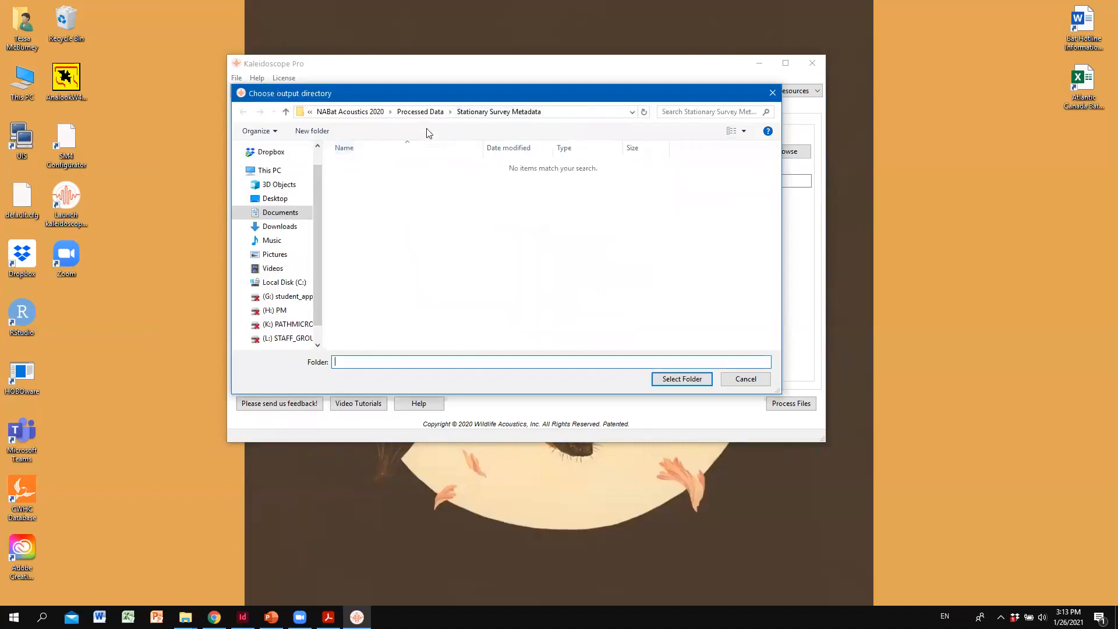
left_click(422, 113)
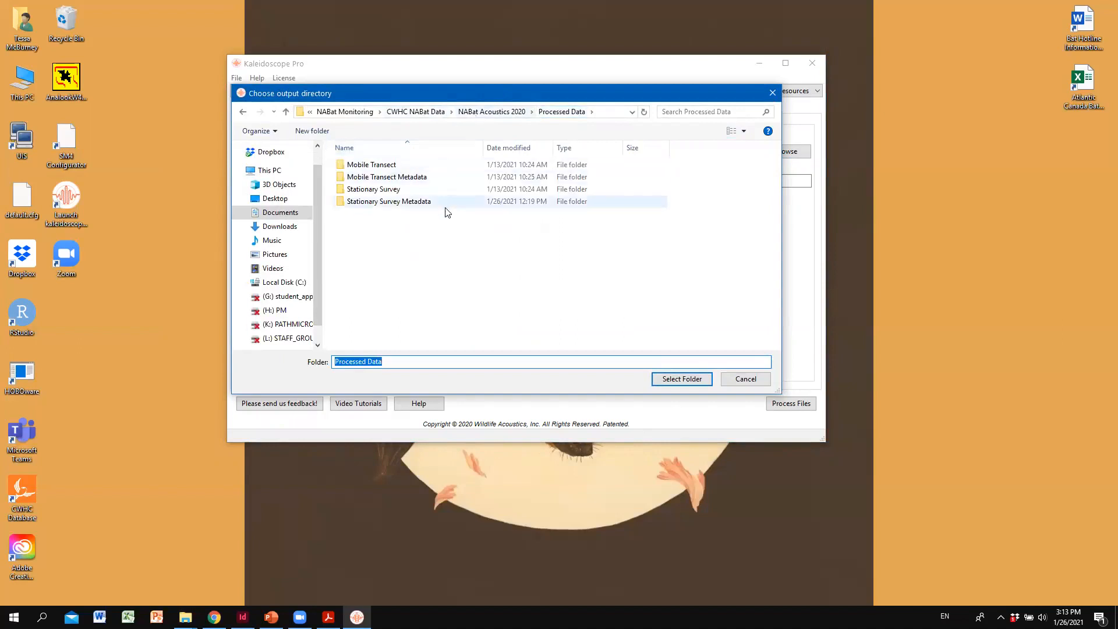
left_click(424, 179)
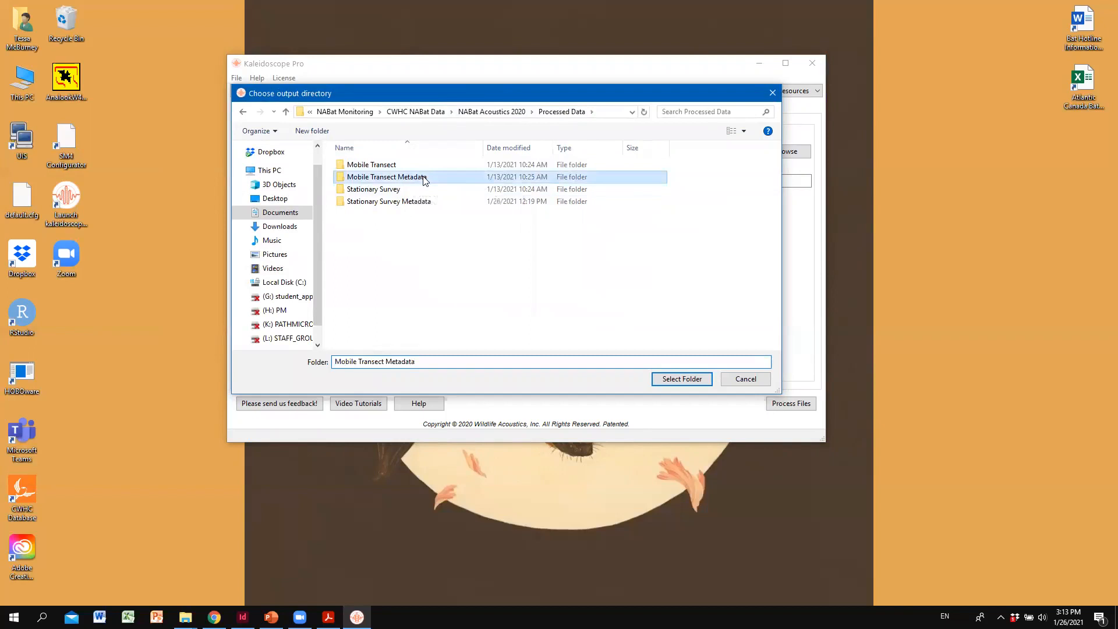
left_click(692, 380)
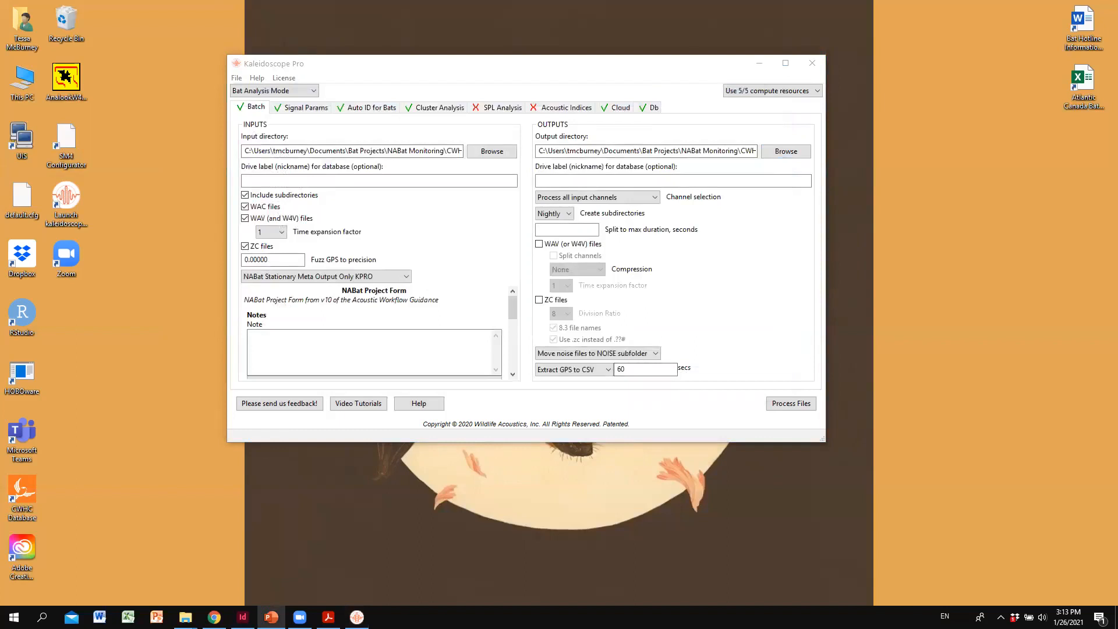
left_click(407, 277)
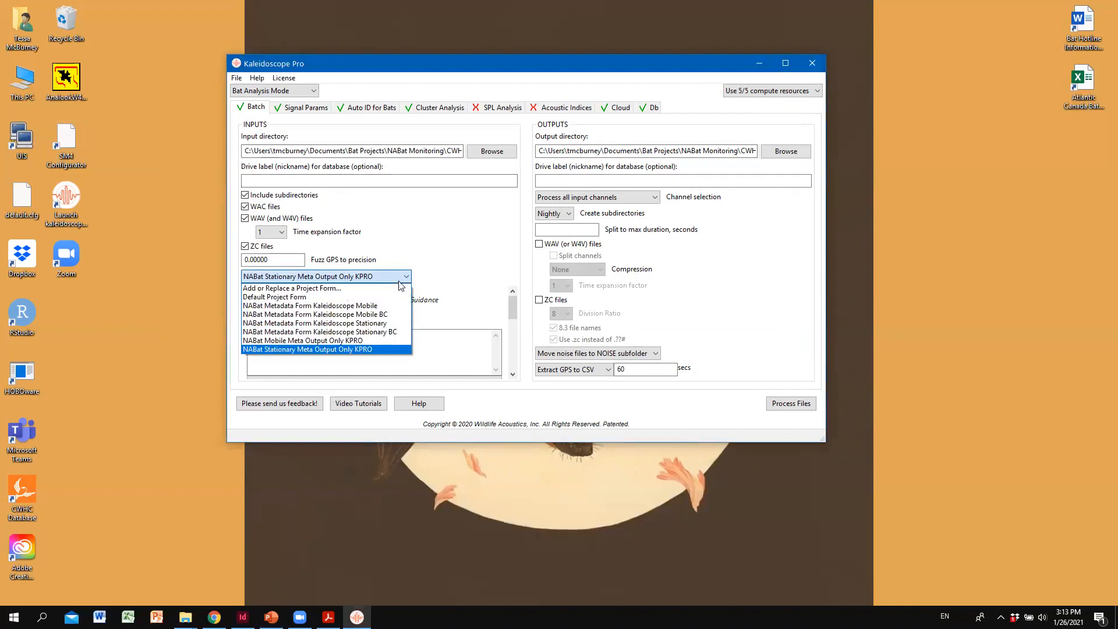
left_click(368, 289)
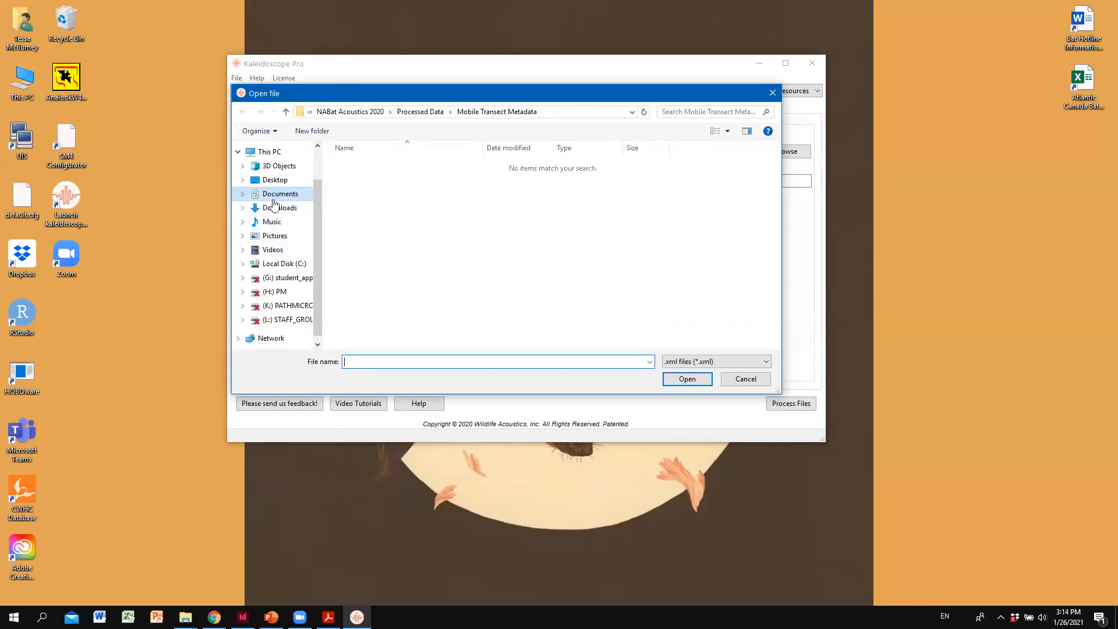
left_click(289, 195)
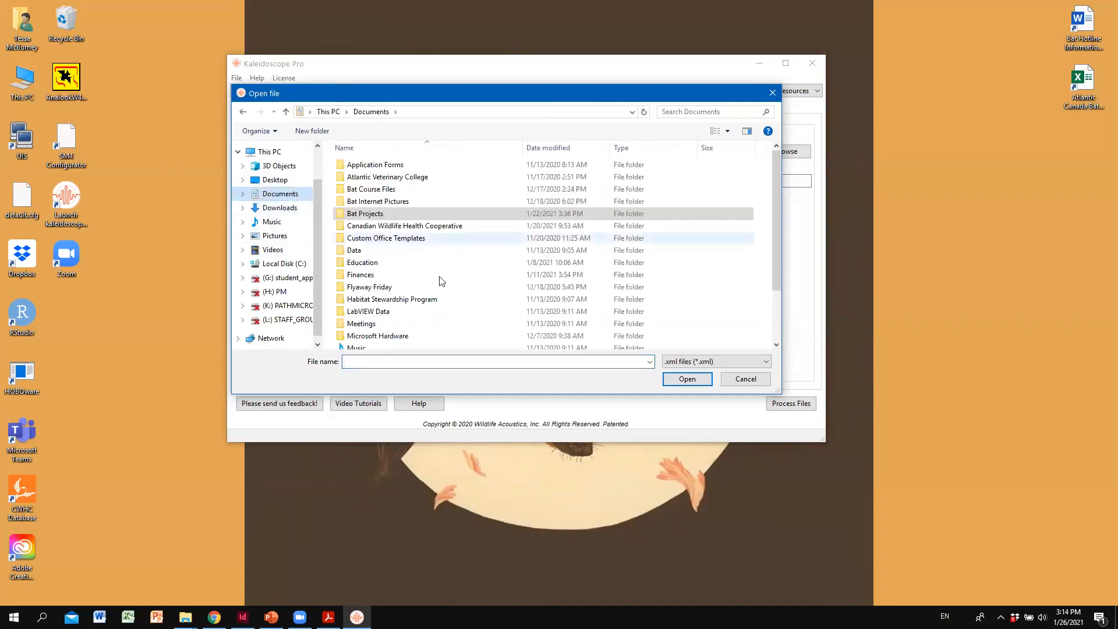
double_click(402, 299)
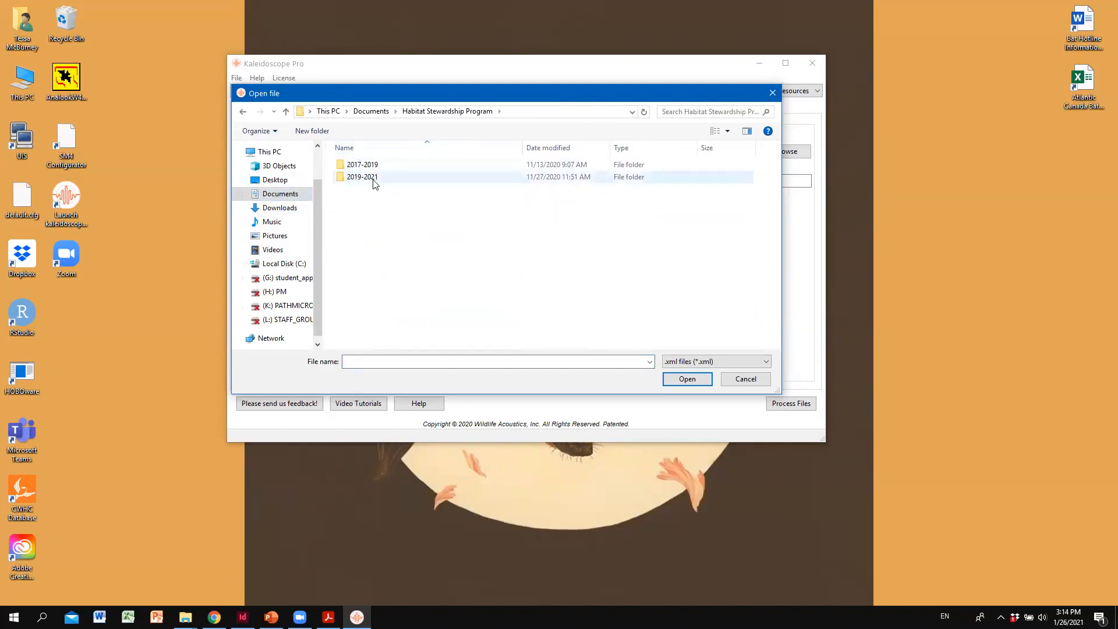
left_click(294, 201)
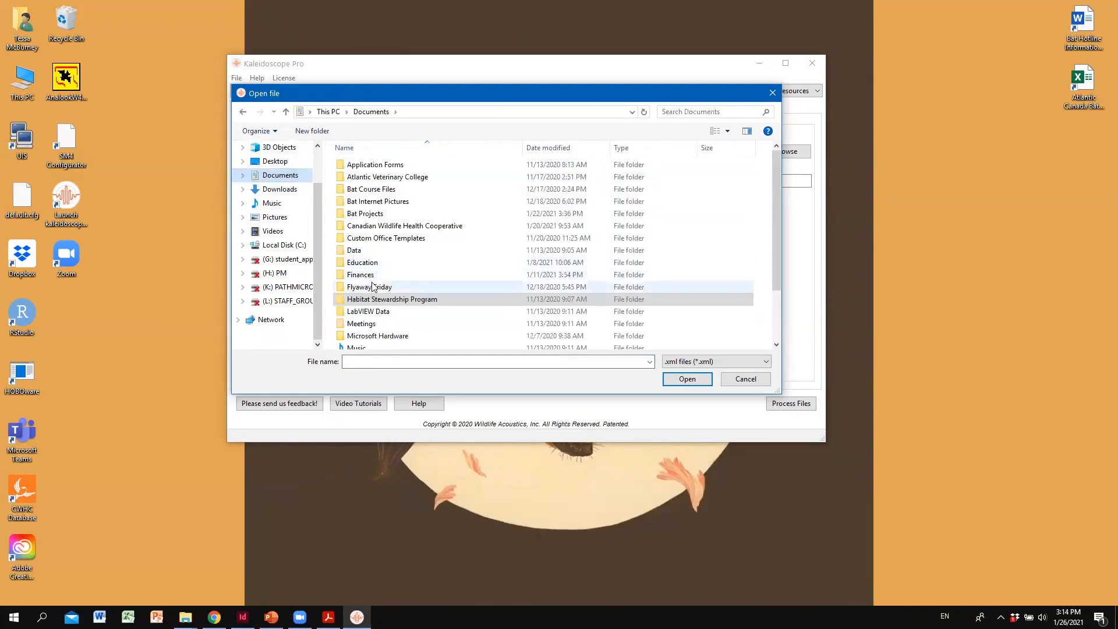
scroll(384, 319, "down", 1)
double_click(384, 319)
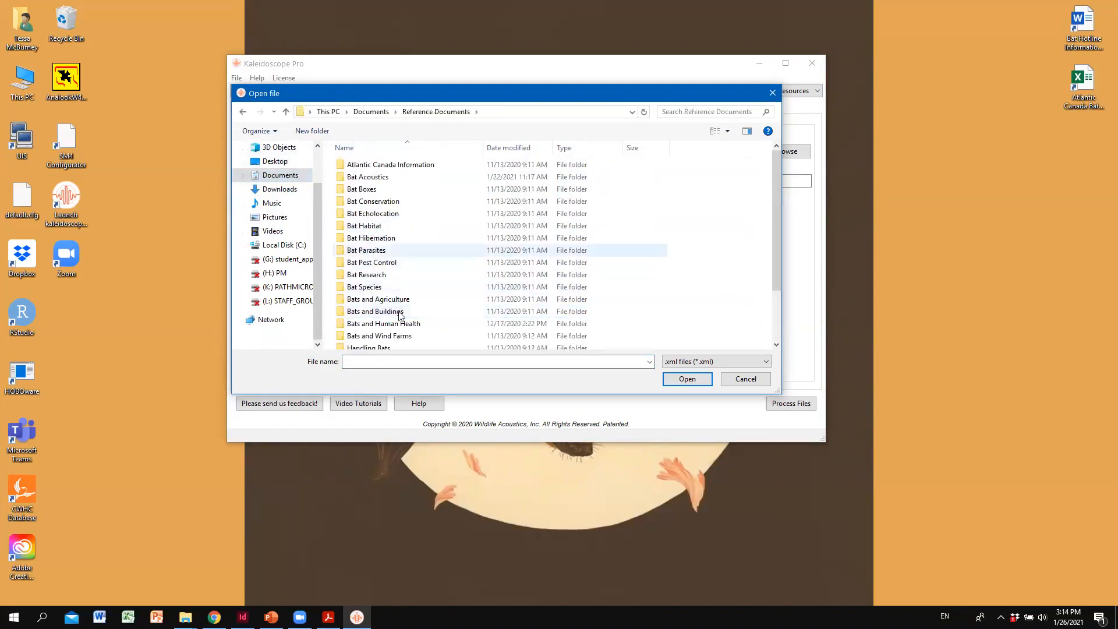
scroll(382, 294, "down", 2)
double_click(381, 296)
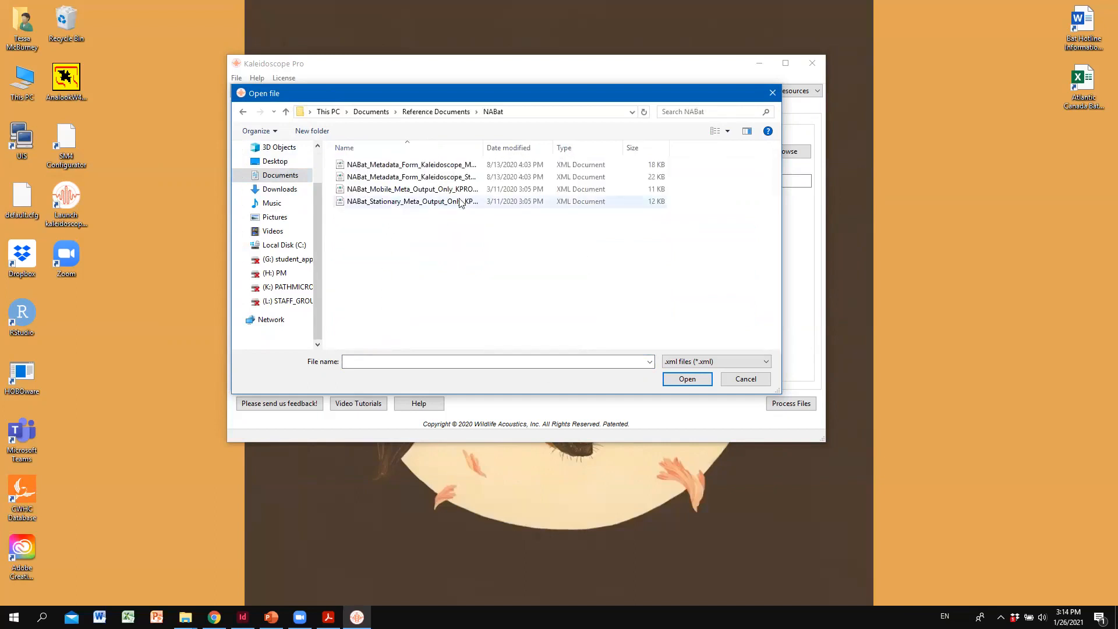
left_click(421, 192)
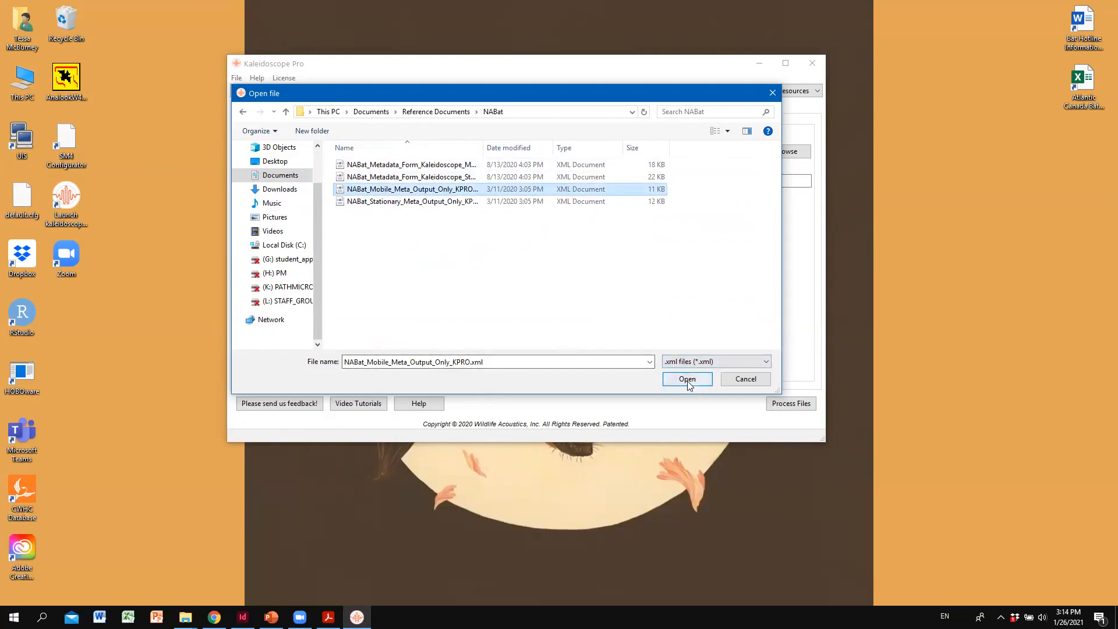
left_click(746, 379)
- Choose NABat Mobile Meta Output Only KPRO as the project form for the batch inputs
left_click(394, 278)
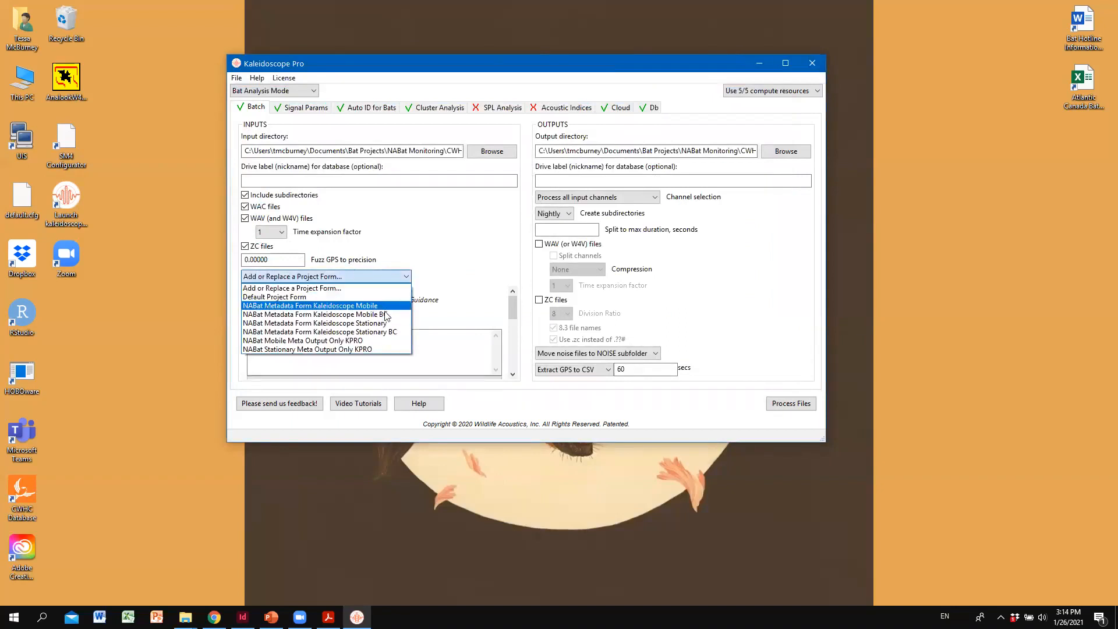
left_click(340, 344)
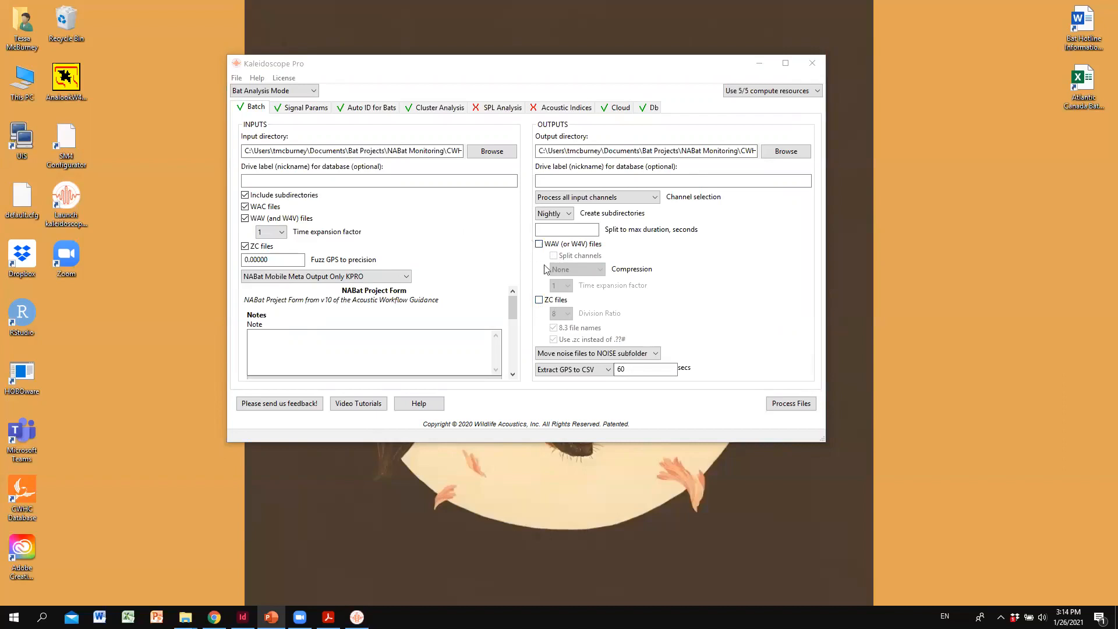
left_click(541, 246)
left_click(540, 244)
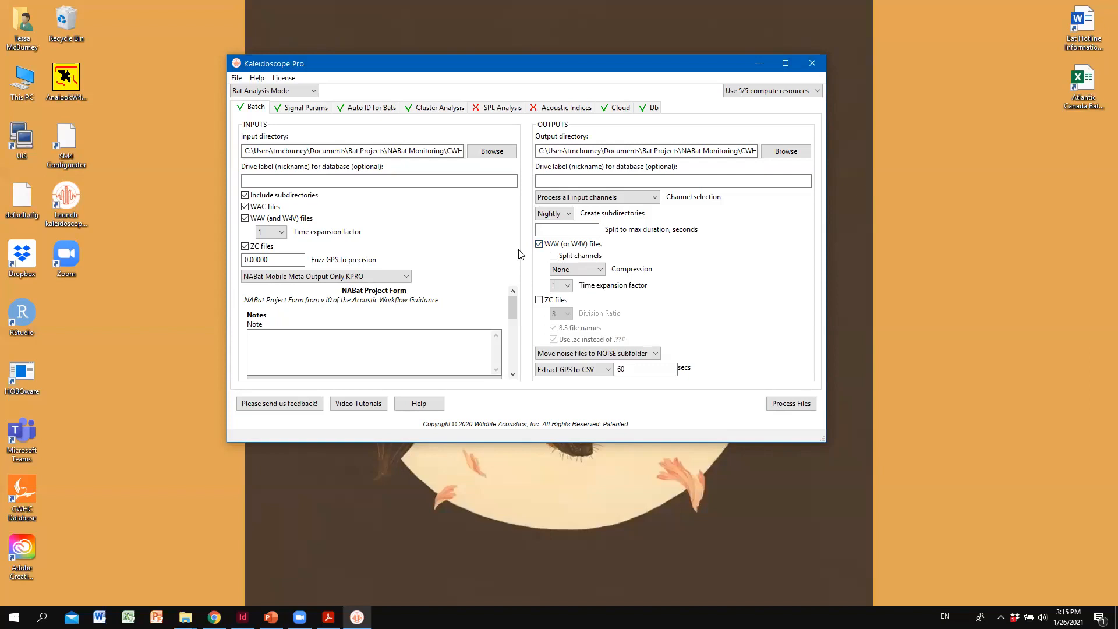
left_click(539, 300)
left_click(538, 301)
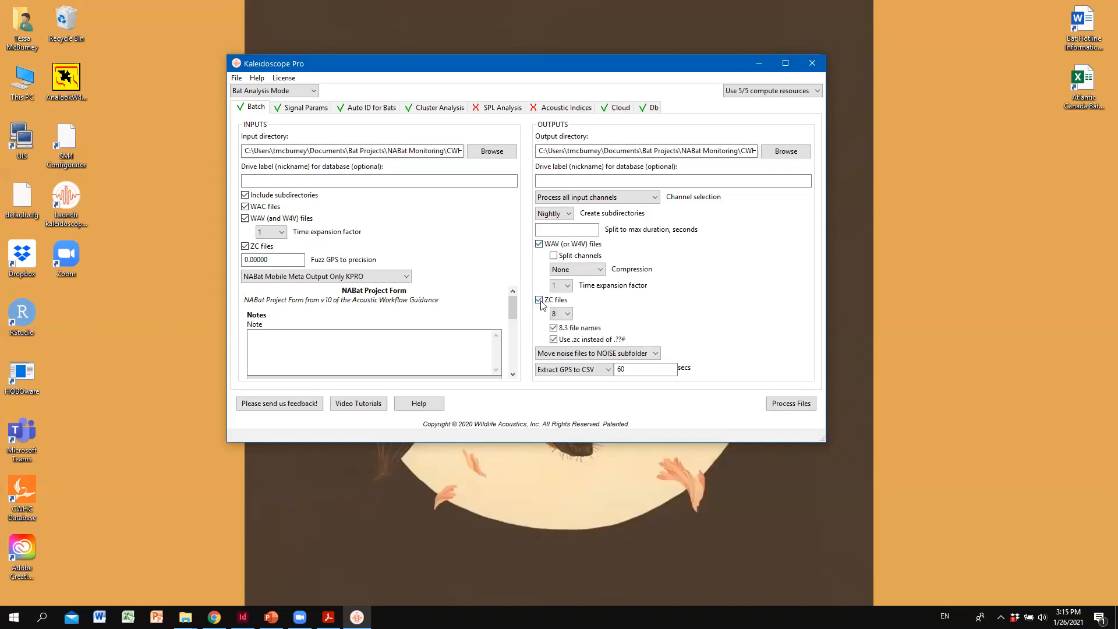
left_click(539, 244)
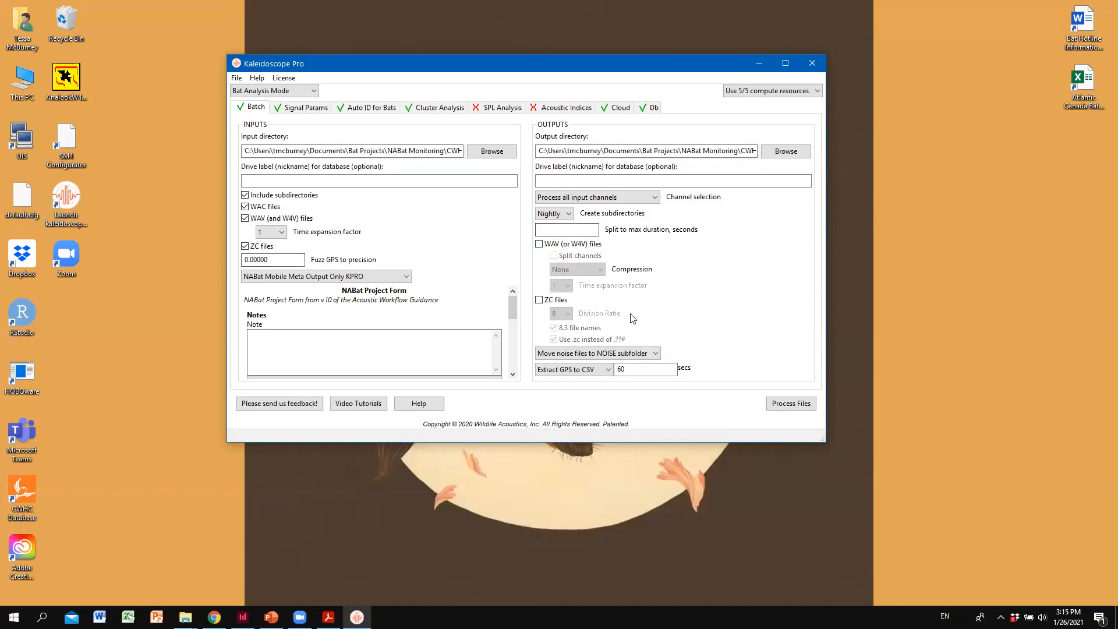
- Process the batch files and accept the warning about the recommended signal parameters
left_click(792, 407)
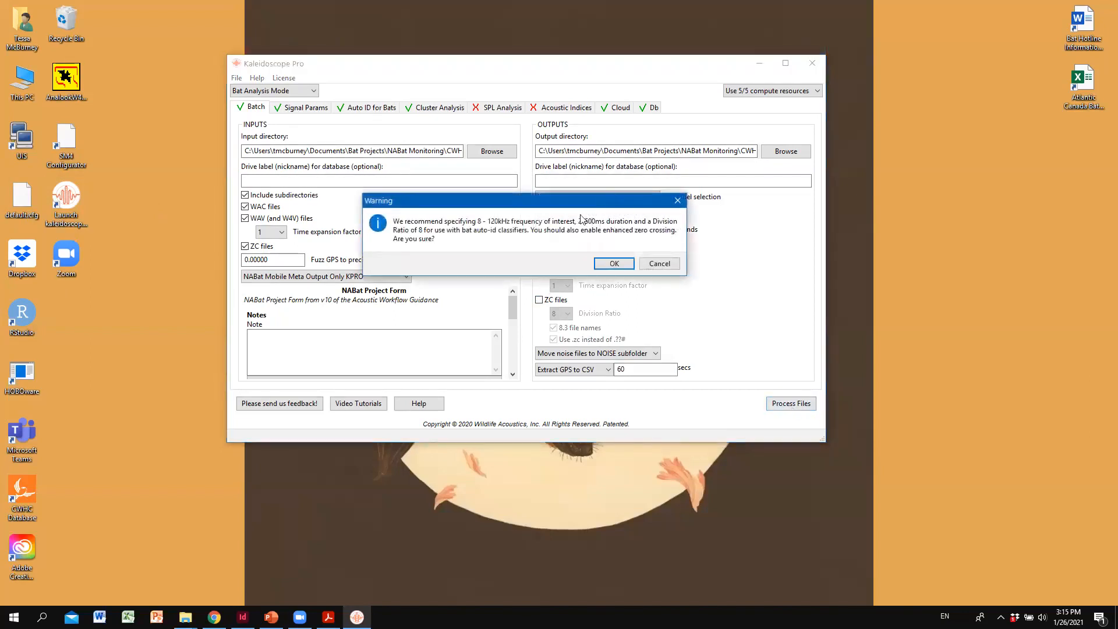
left_click(614, 265)
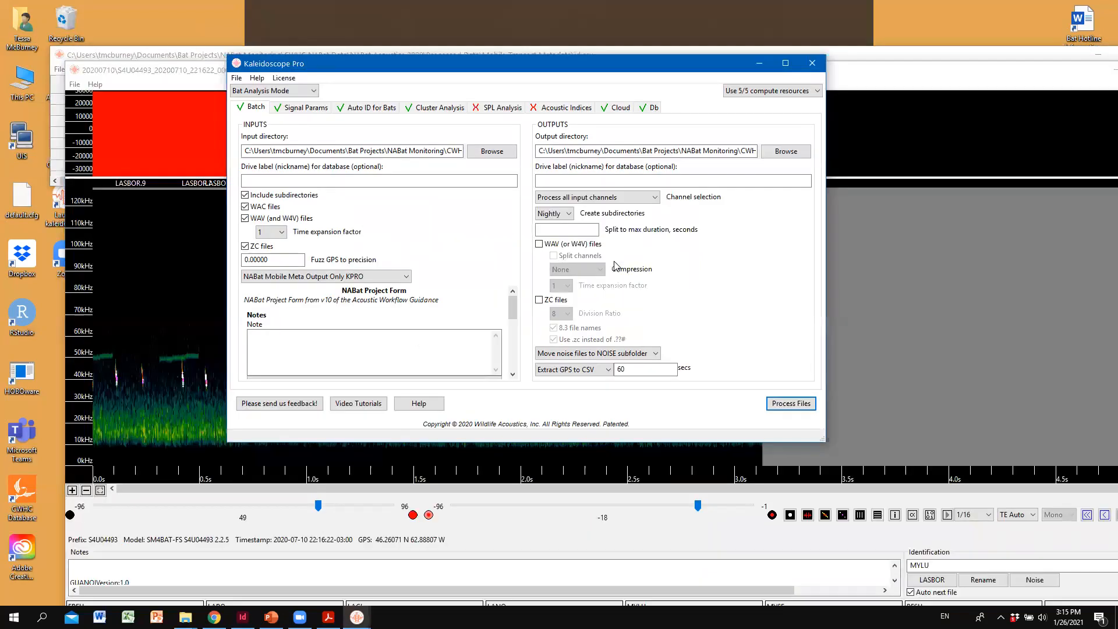
- Minimize the Kaleidoscope Pro main window, and close the spectrogram viewer and the id.csv results window
left_click(759, 63)
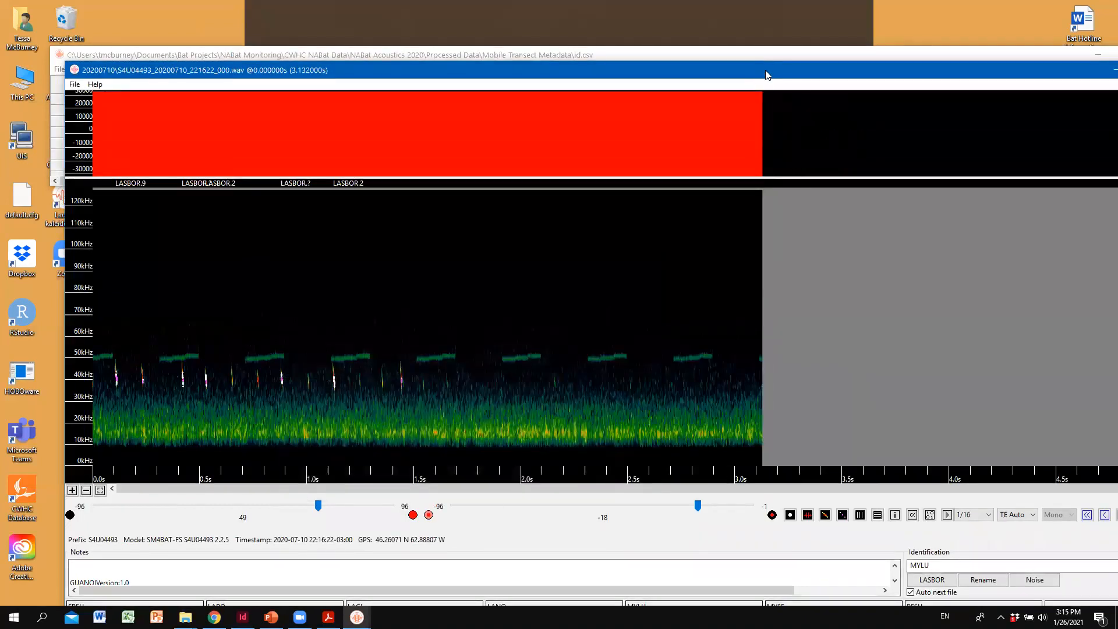
left_click_drag(768, 73, 666, 12)
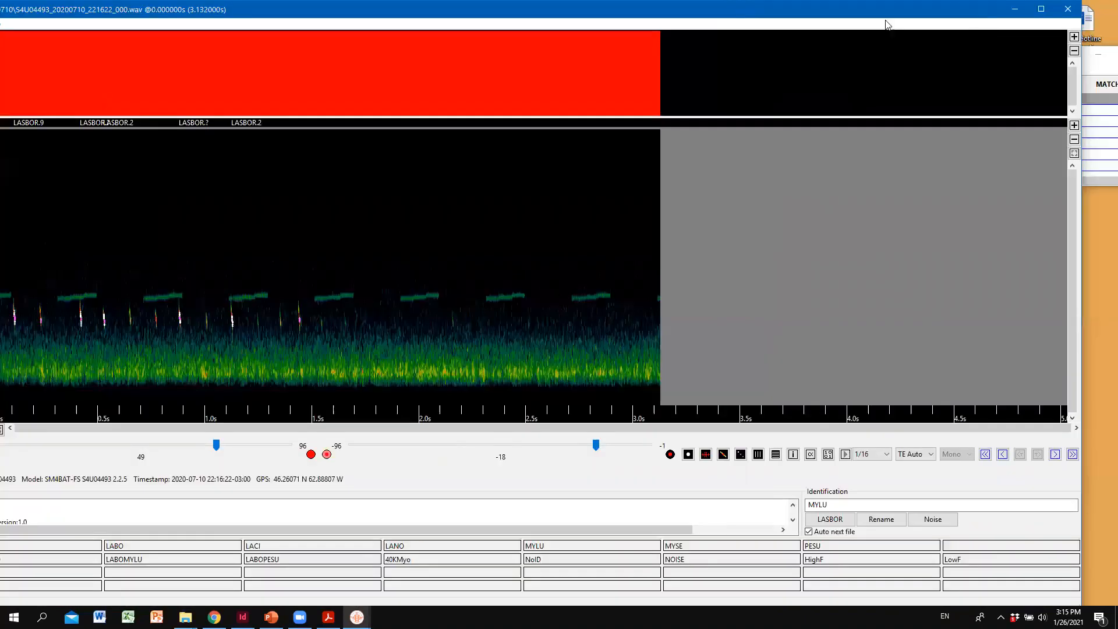
left_click(1066, 11)
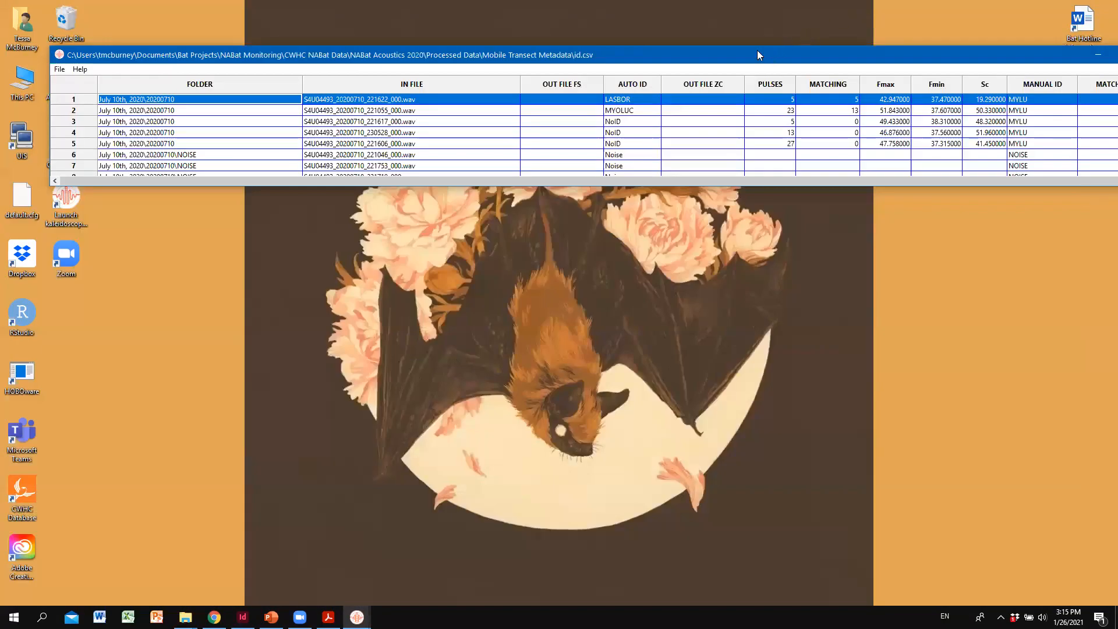
left_click_drag(757, 50, 669, 11)
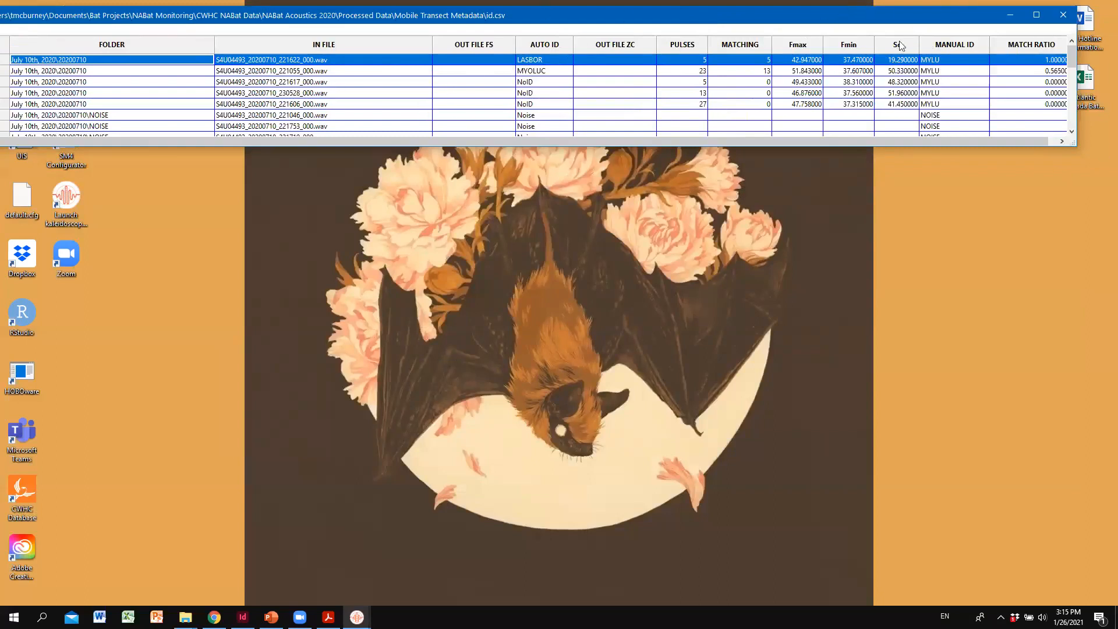
left_click(1064, 15)
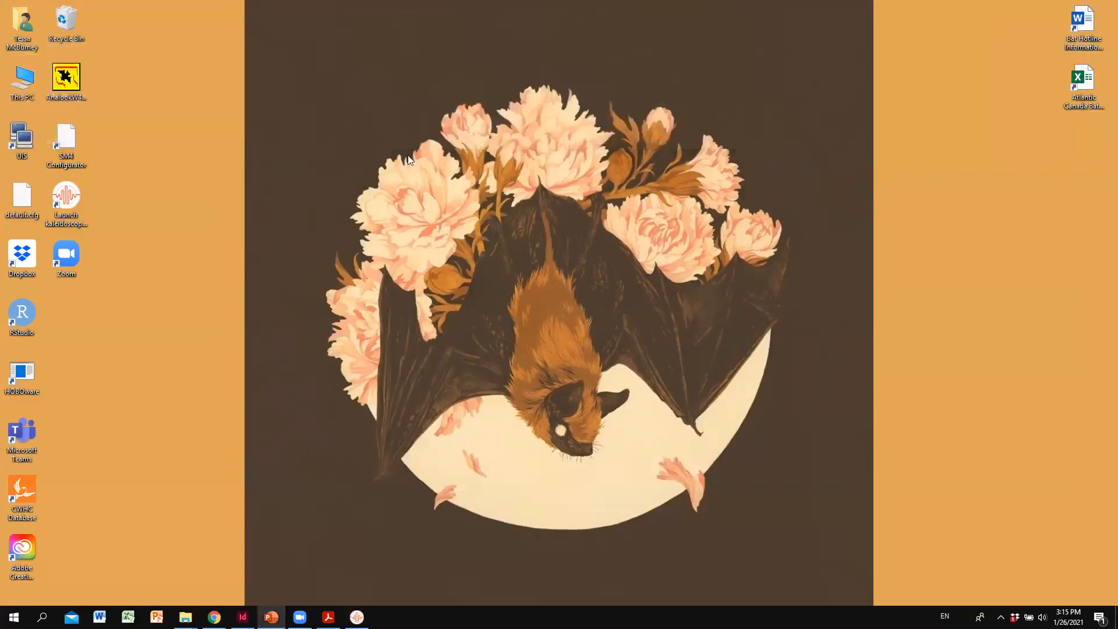
- Open the Mobile Transect Metadata output folder under NABat Acoustics 2020, Processed Data, in File Explorer
mouse_move(185, 616)
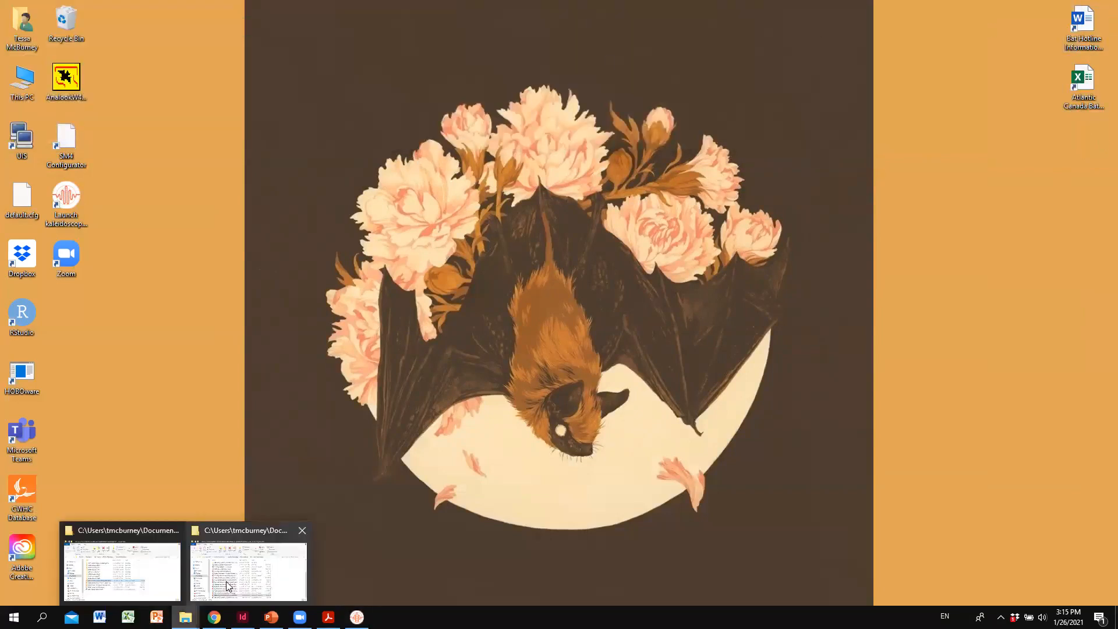
left_click(155, 560)
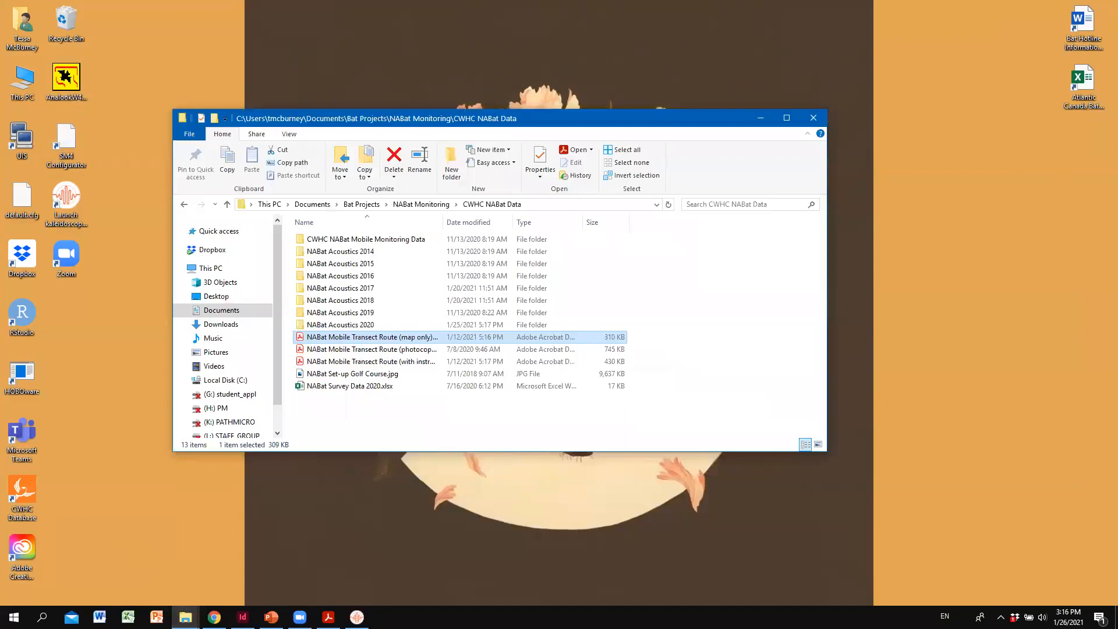
left_click(271, 617)
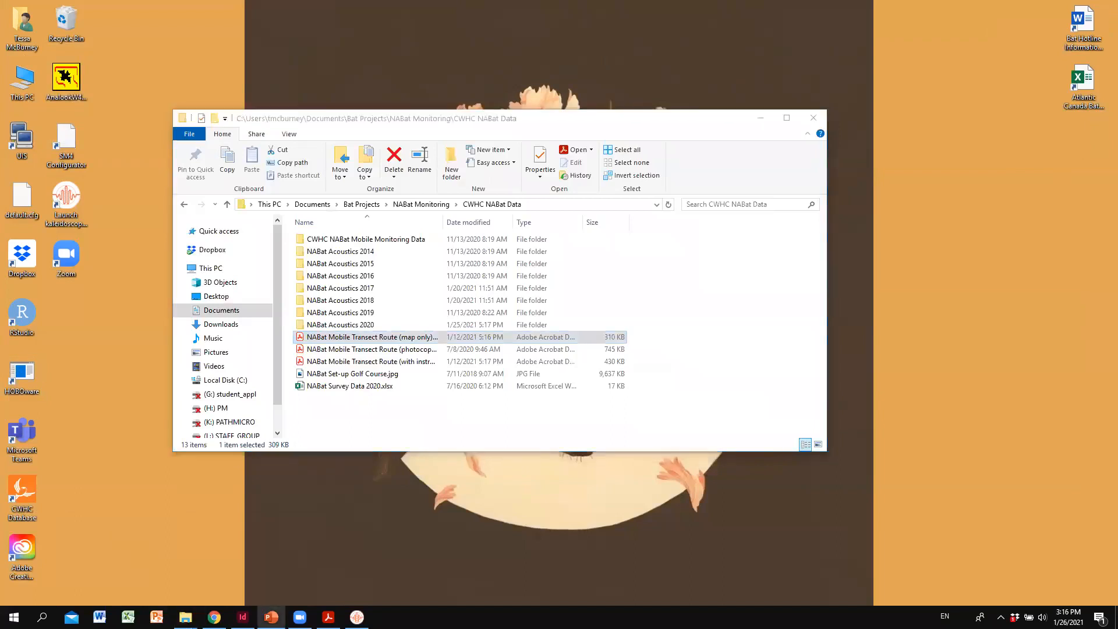
double_click(427, 324)
double_click(369, 240)
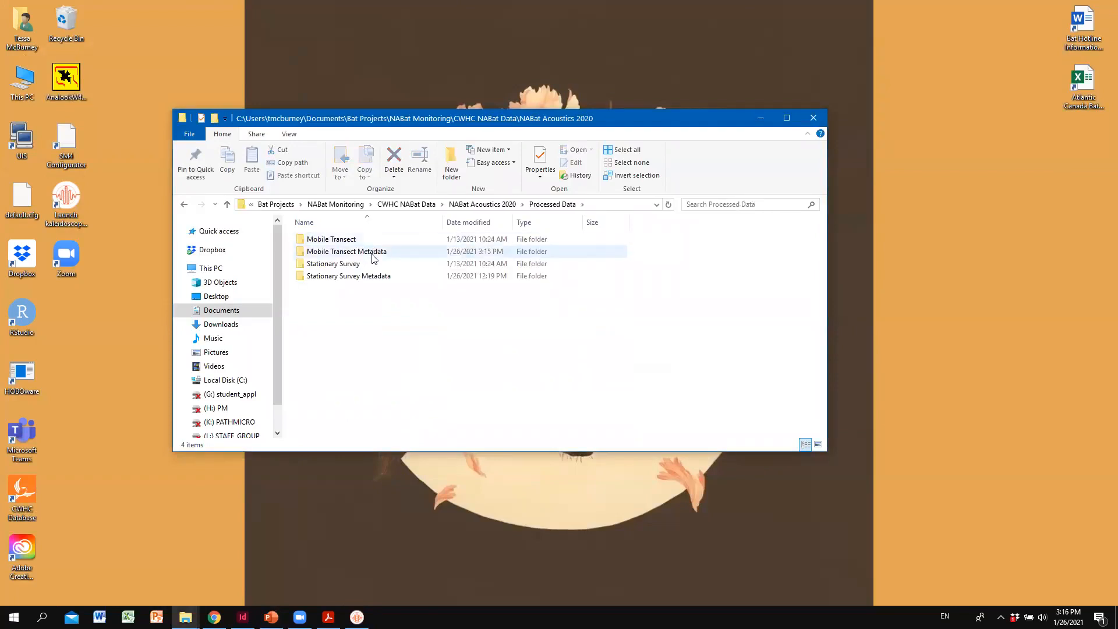
double_click(374, 255)
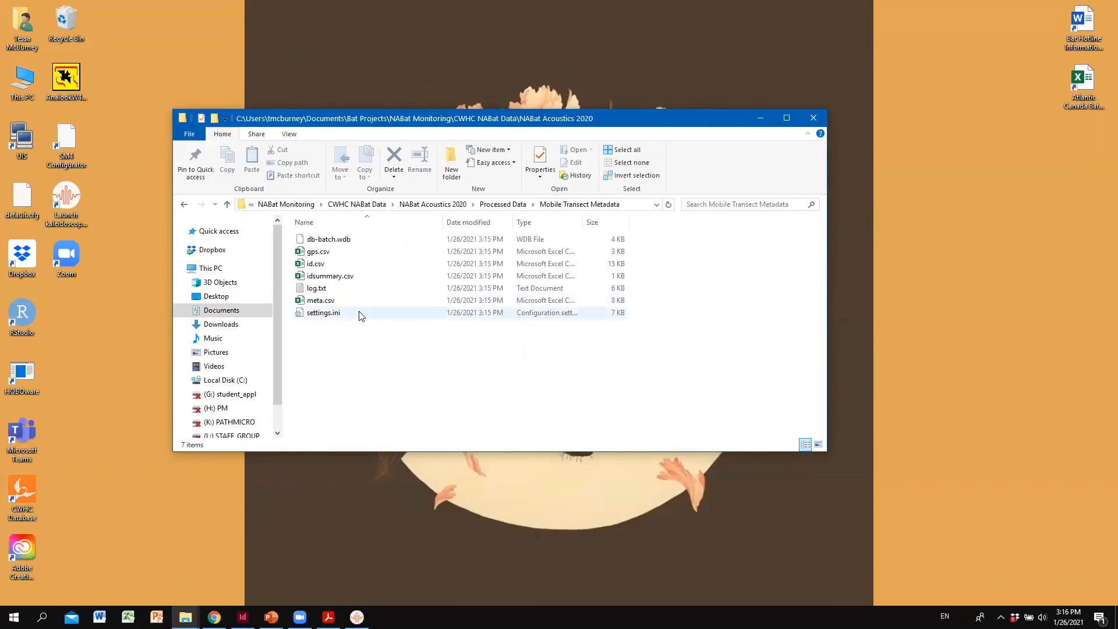
- In Kaleidoscope Pro, browse for settings.ini in the Mobile Transect Metadata folder to load its settings, cancel, and minimize the program
double_click(82, 203)
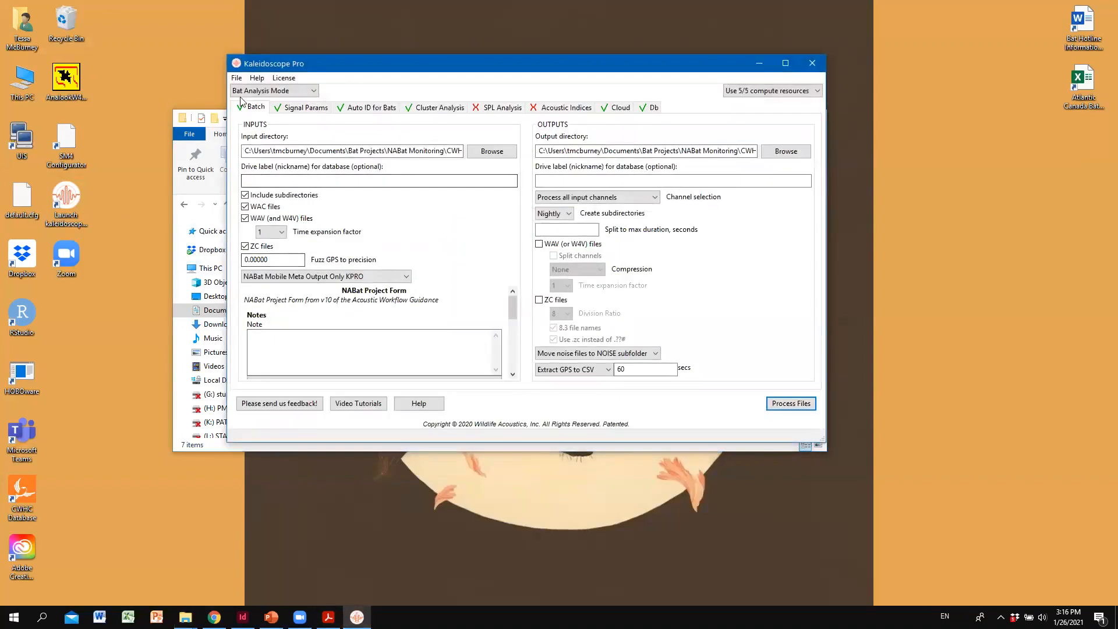
left_click(237, 78)
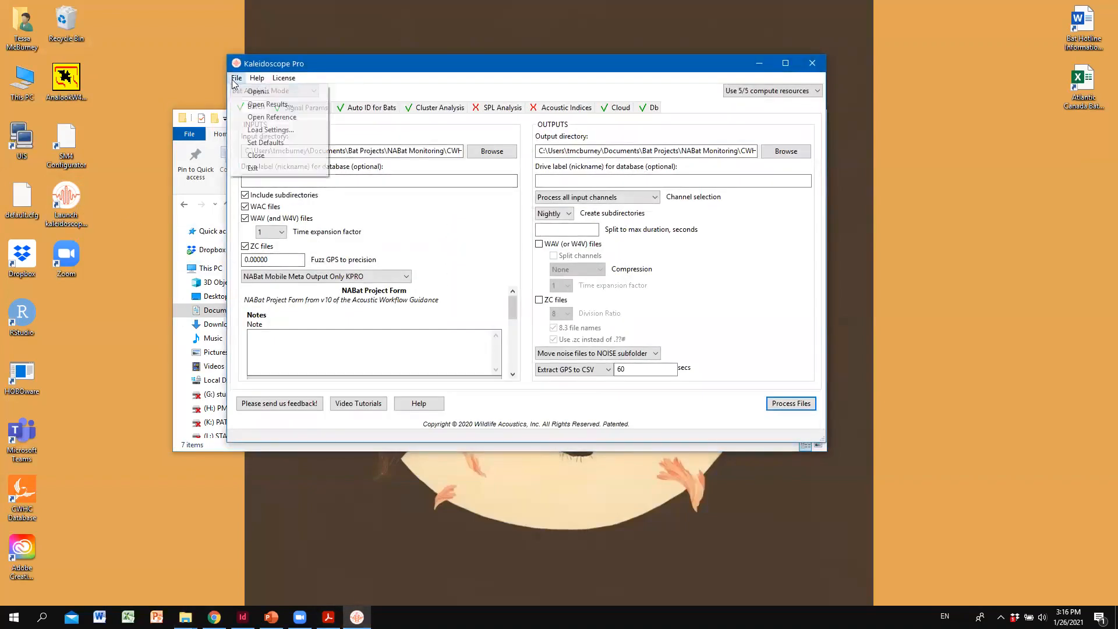
left_click(276, 131)
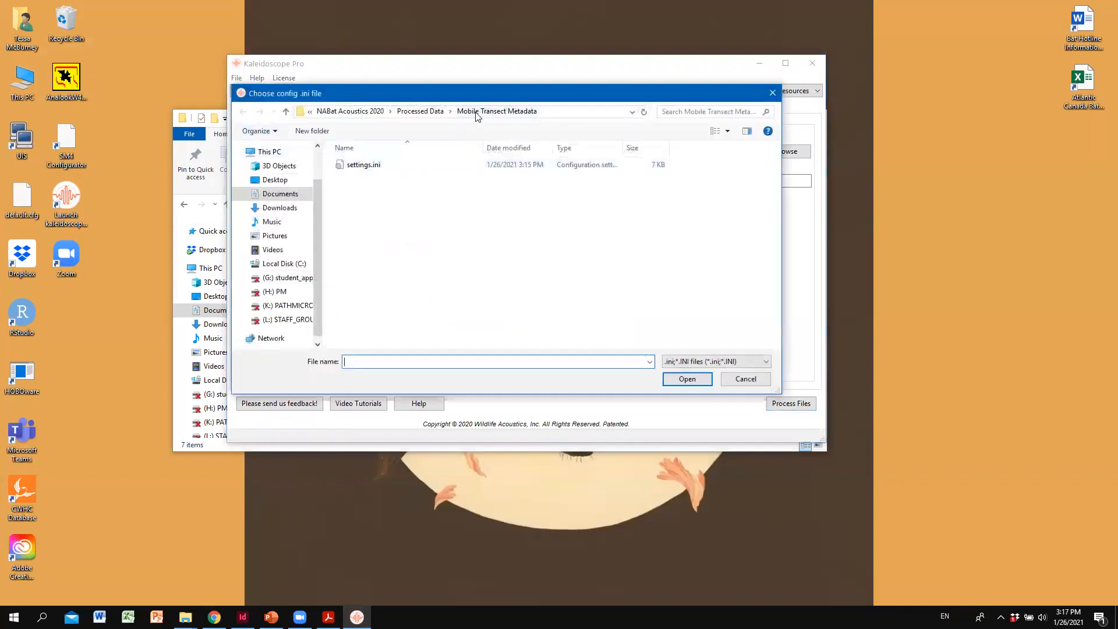
left_click(415, 111)
double_click(394, 178)
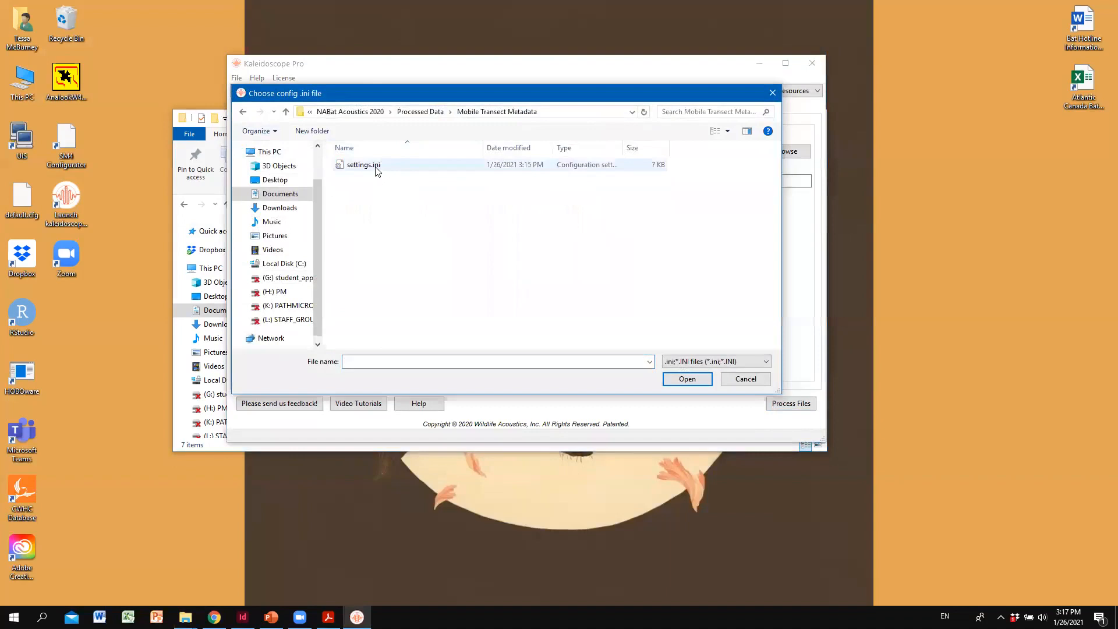
left_click(412, 166)
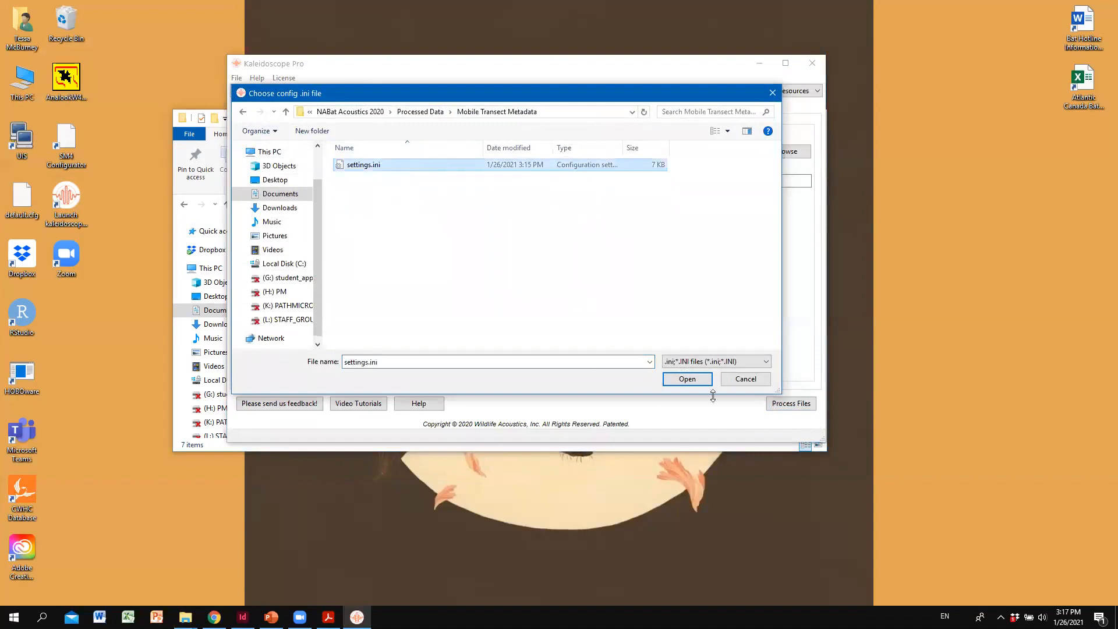
left_click(752, 380)
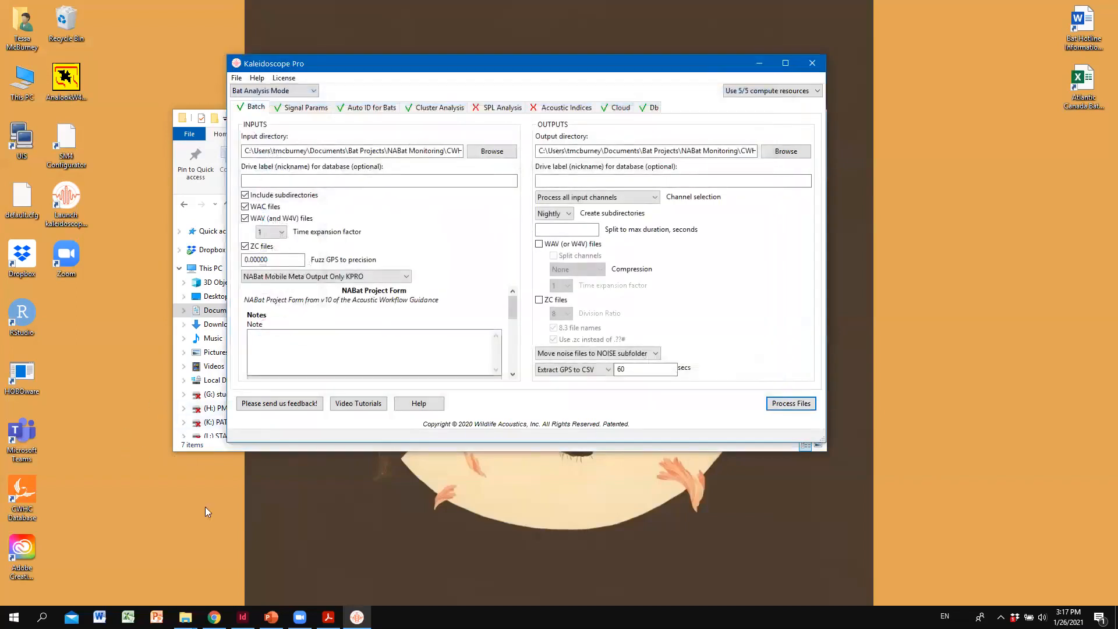
left_click(759, 63)
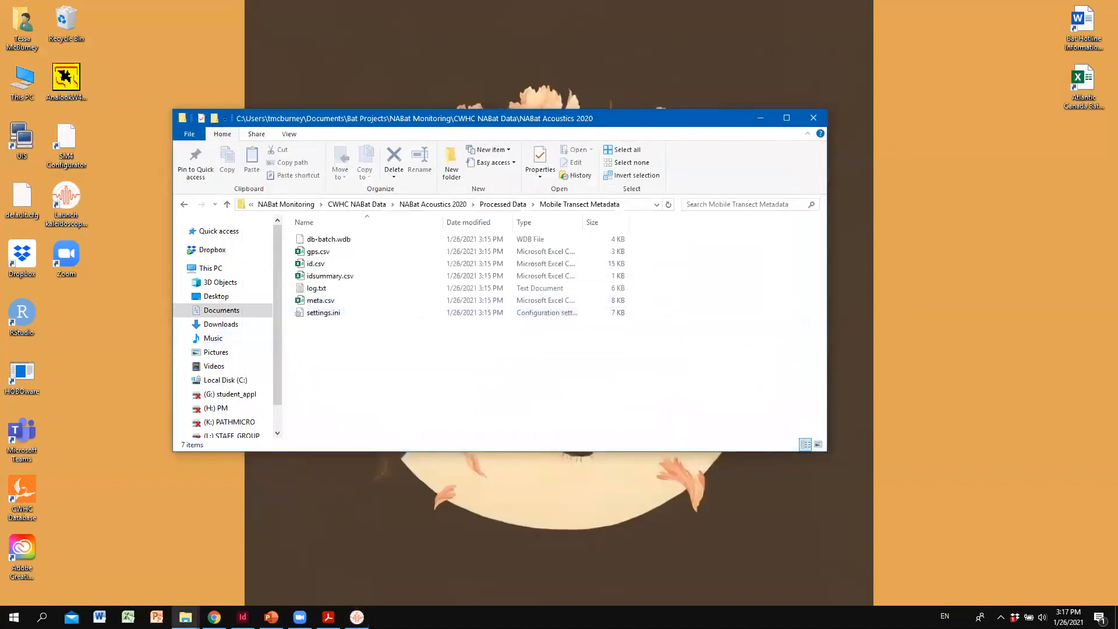
- Return to Kaleidoscope Pro, check the GPS extraction choices in the batch outputs without changing them, and minimize the program
key("alt+Tab")
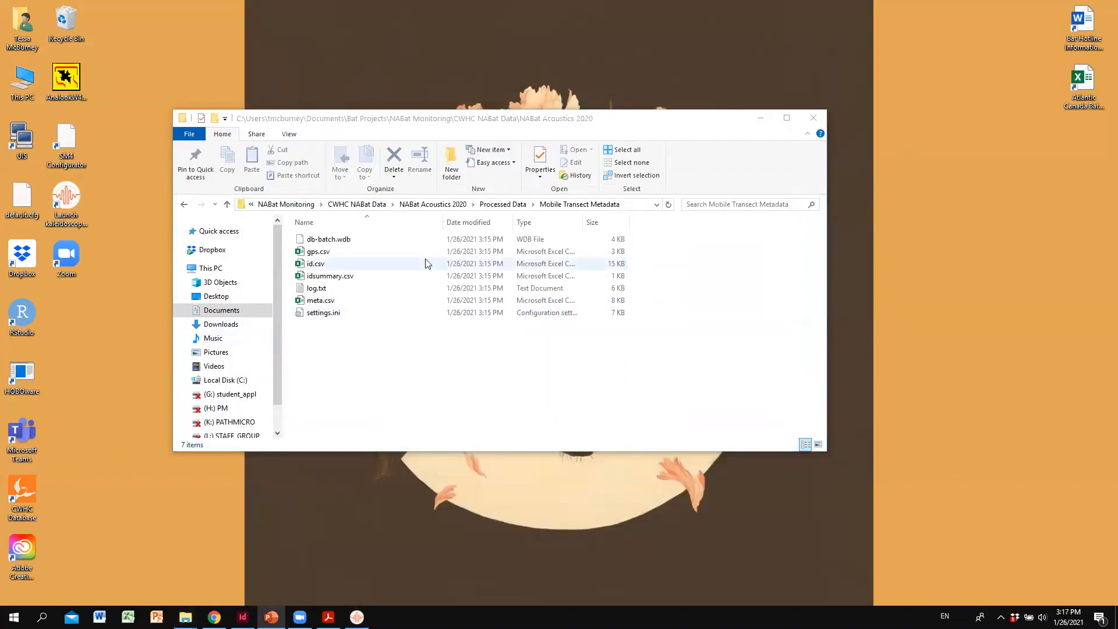
left_click(357, 616)
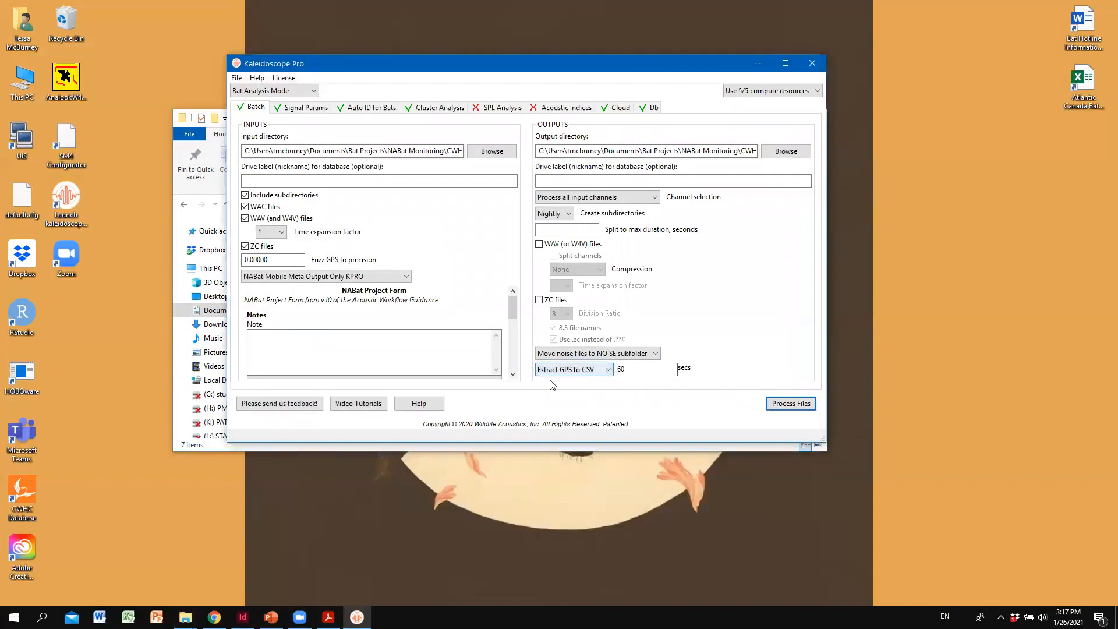
left_click(584, 371)
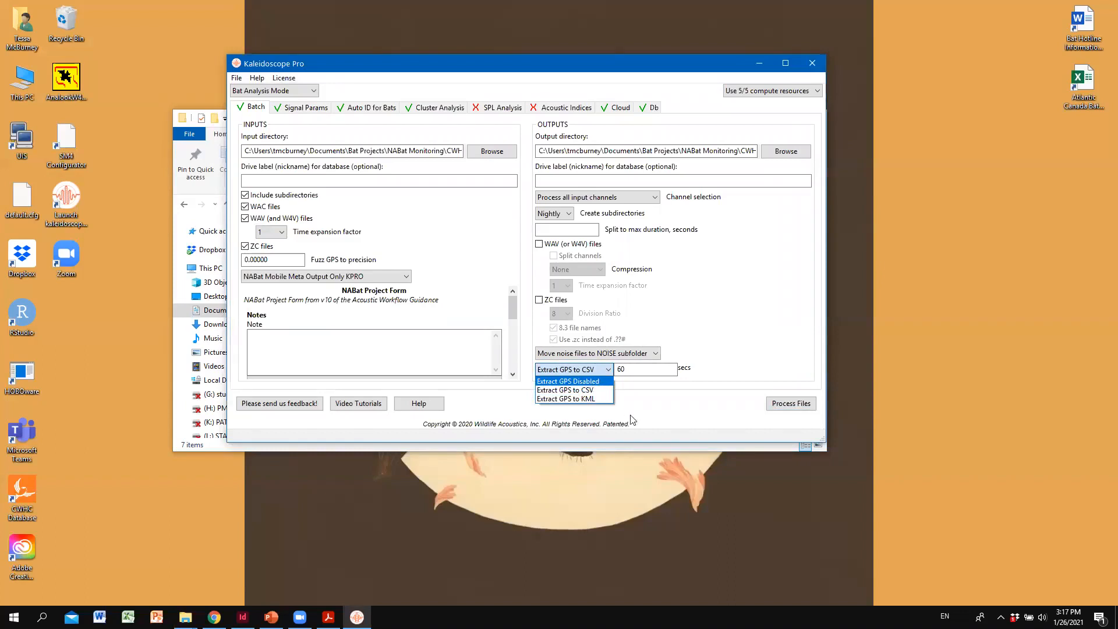
left_click(658, 404)
left_click(758, 63)
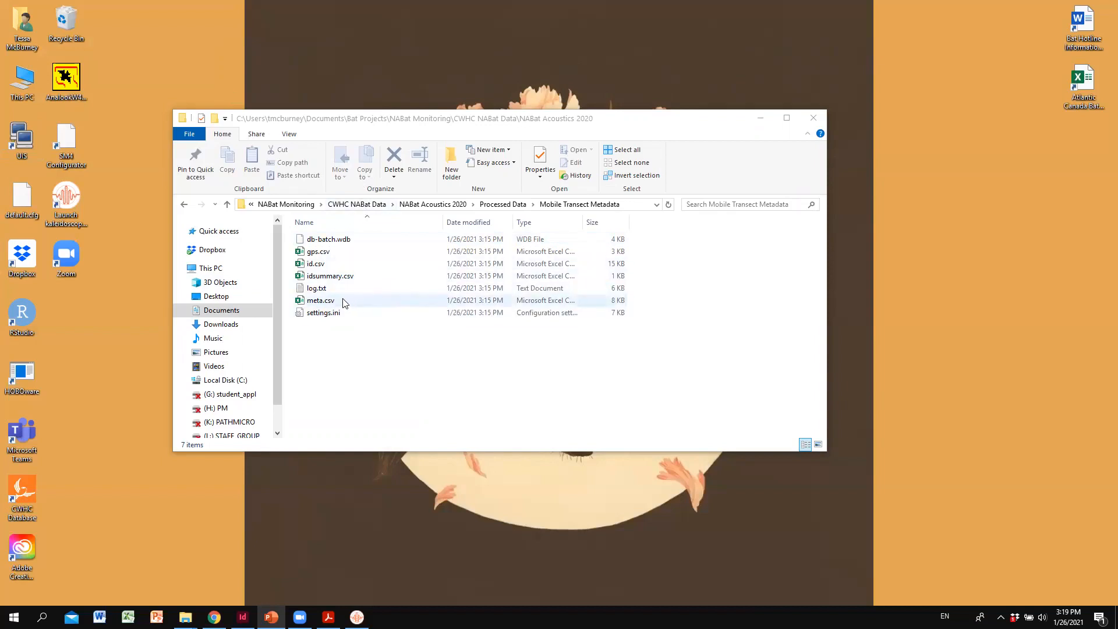
- Open meta.csv from the Mobile Transect Metadata folder in Excel and widen the Location Name and Survey Start Time columns
double_click(321, 301)
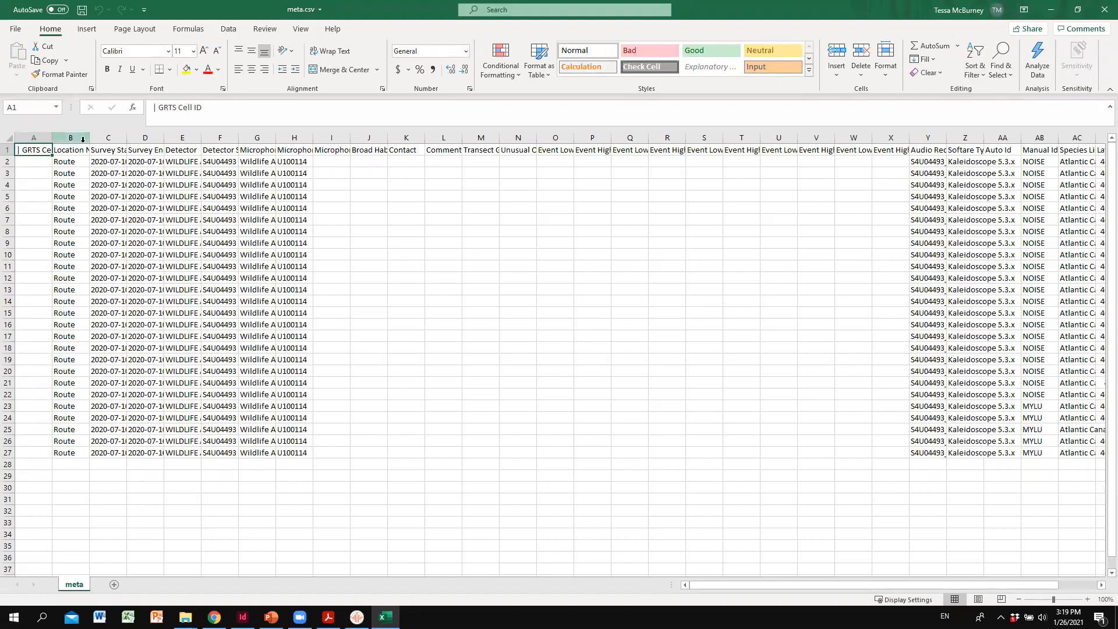
left_click_drag(90, 141, 243, 139)
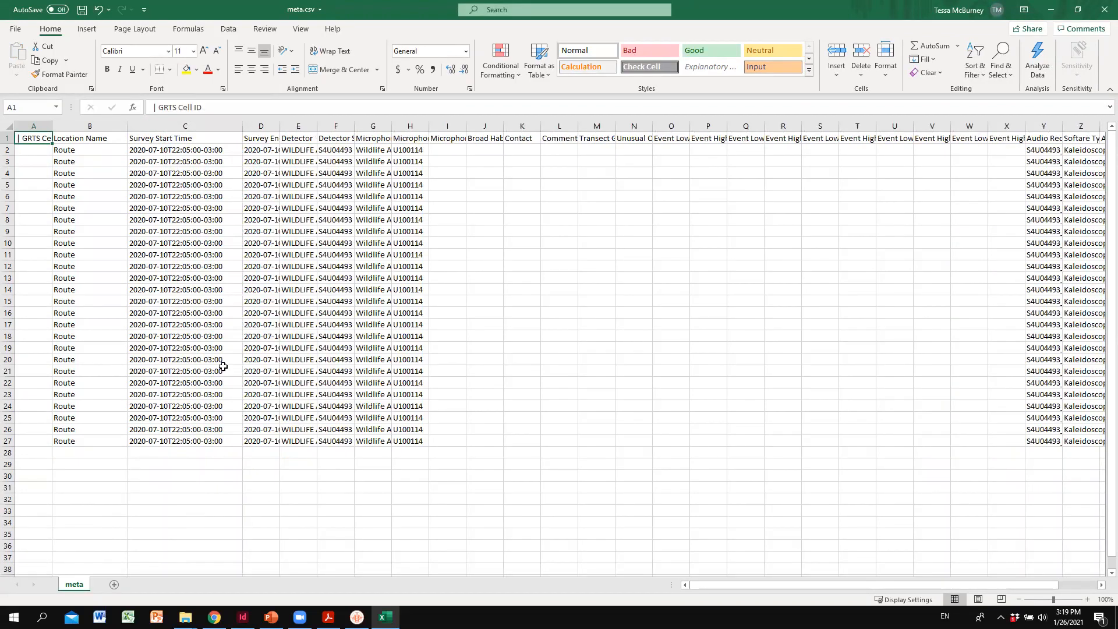
- Widen the Audio Recording Name, Softare Type, Auto Id and Manual Id columns in meta.csv, and select the first record's Manual Id cell
left_click_drag(758, 585, 824, 607)
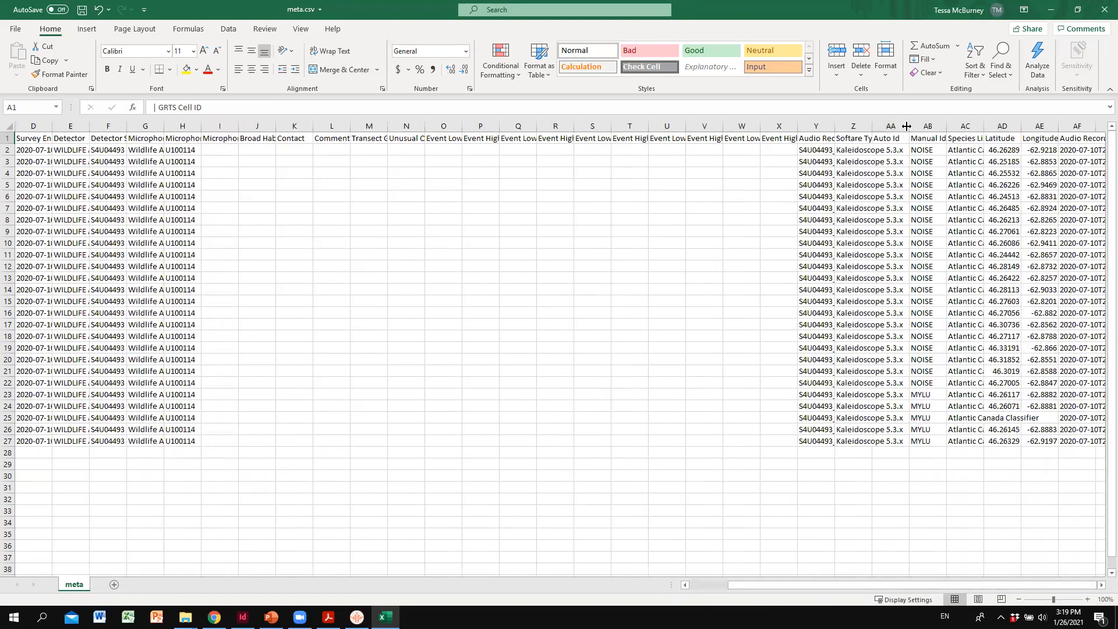
left_click_drag(909, 126, 947, 126)
mouse_move(872, 126)
left_mouse_down()
mouse_move(900, 126)
mouse_move(884, 126)
left_mouse_up()
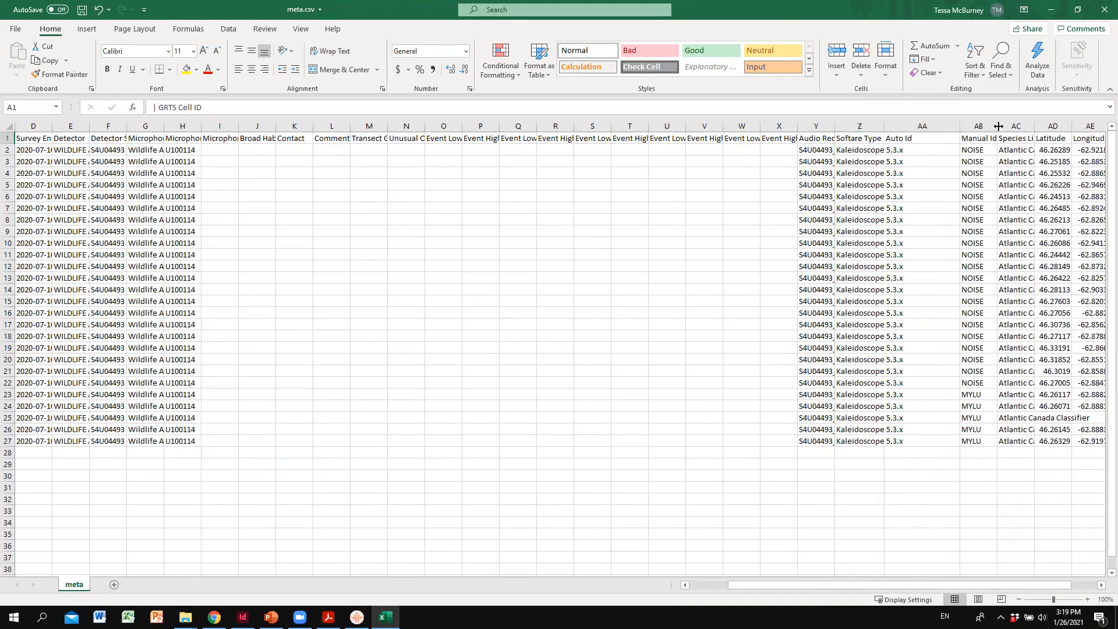
left_click_drag(997, 126, 1031, 126)
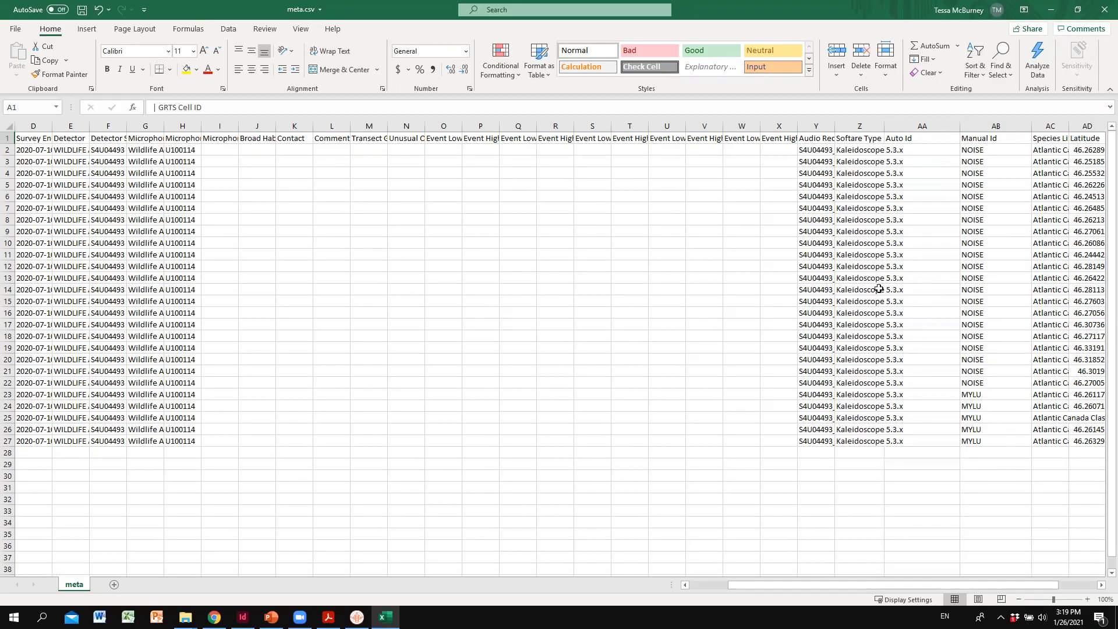
key("alt+Tab")
left_click_drag(884, 126, 913, 130)
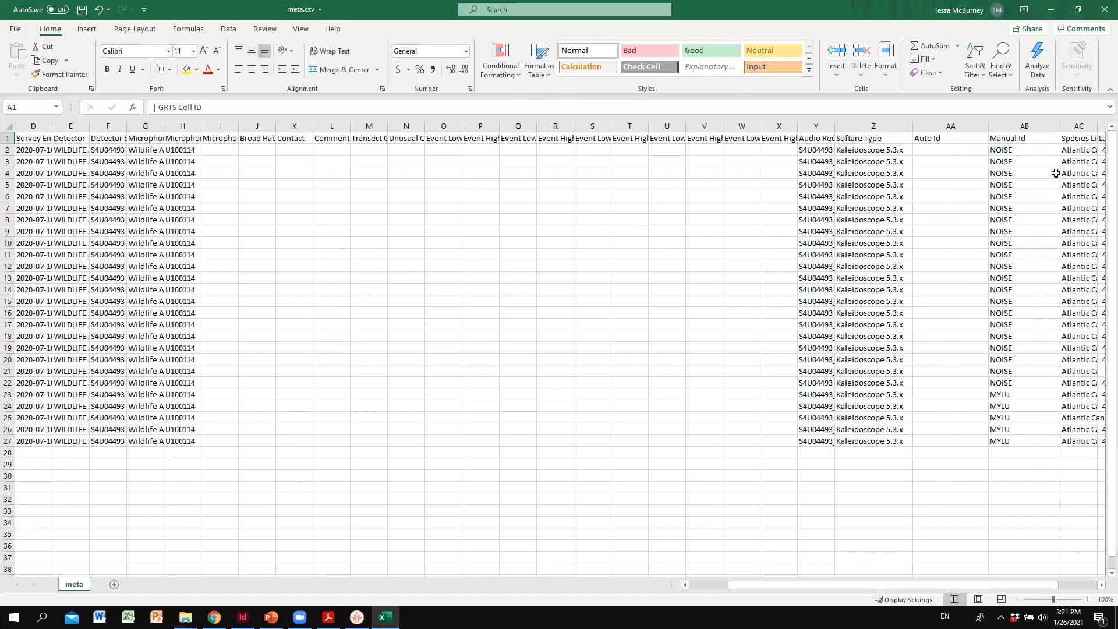
left_click(1028, 147)
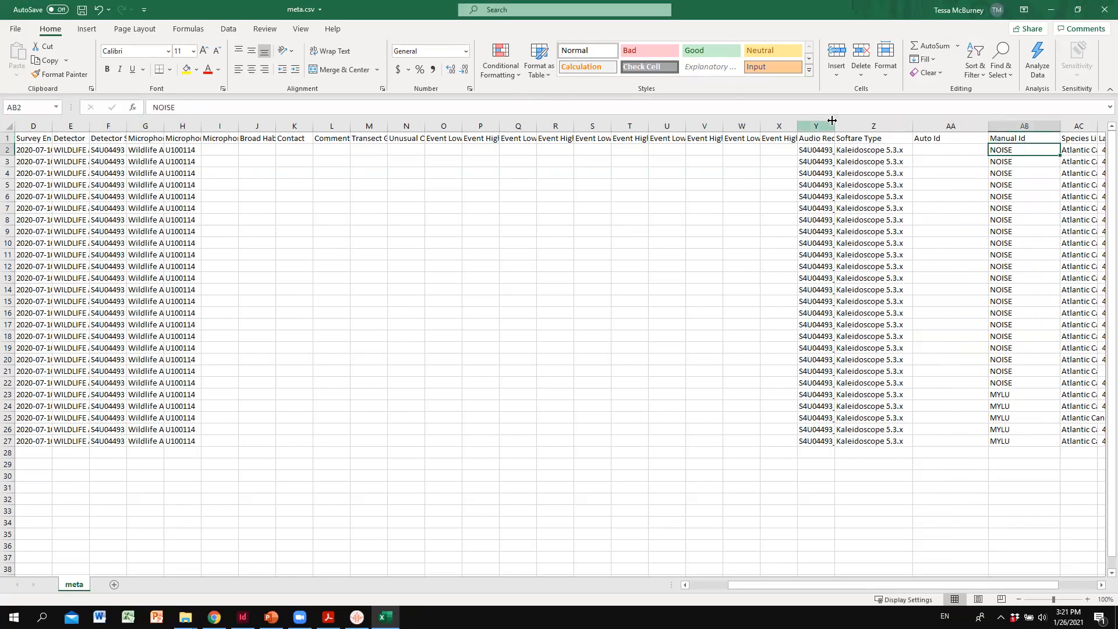
left_click_drag(835, 123, 925, 124)
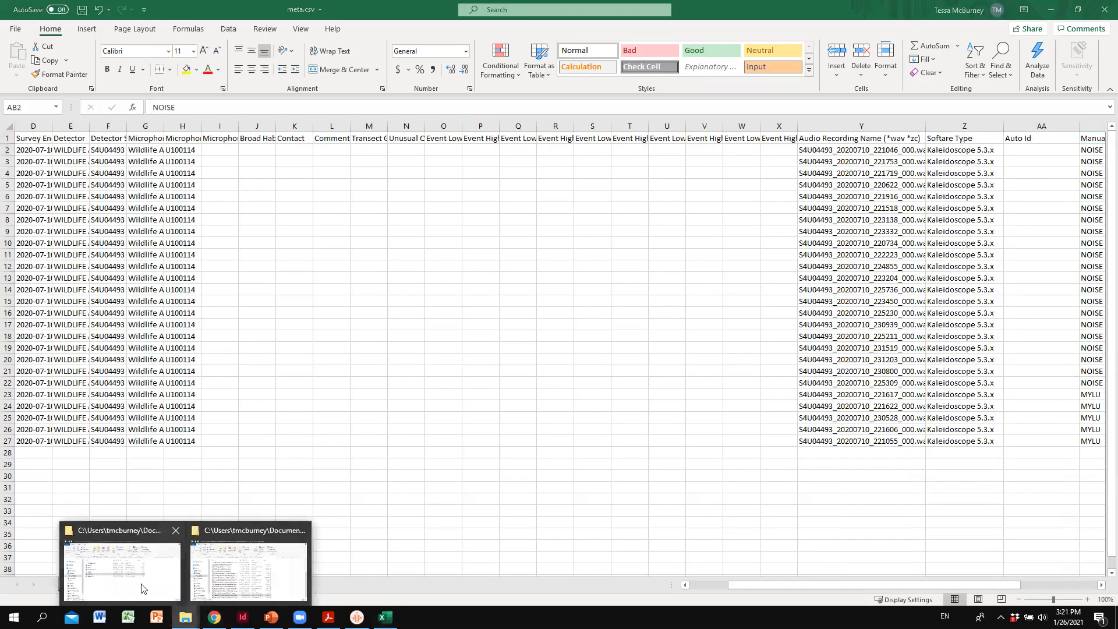
- Switch to File Explorer and open the NOISE folder under Processed Data, Mobile Transect, July 10th, 2020, 20200710
left_click(138, 558)
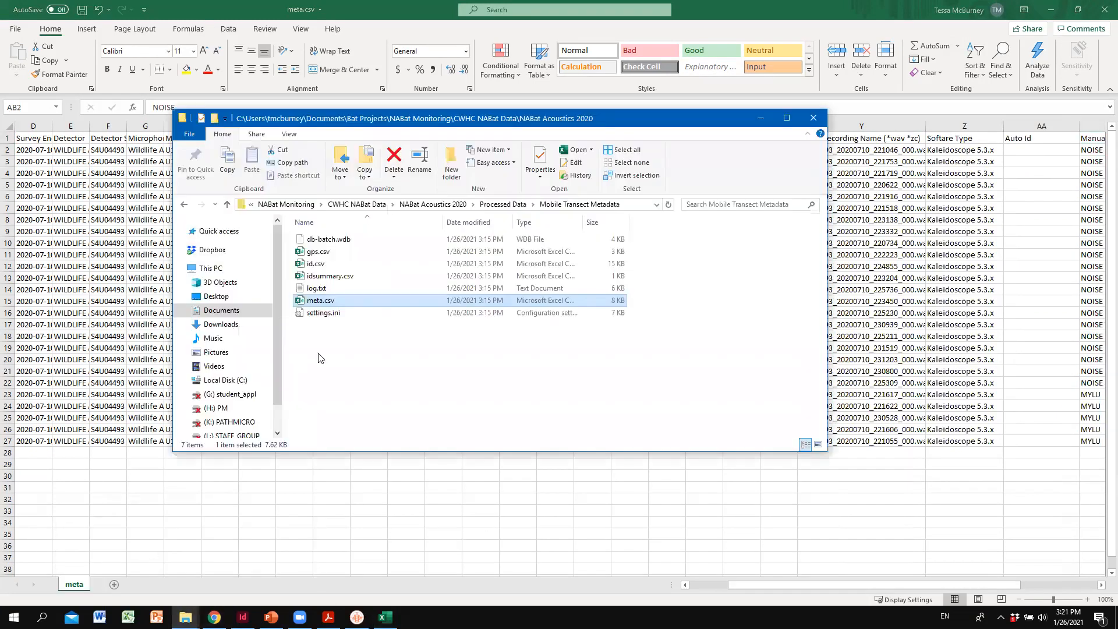
left_click(496, 205)
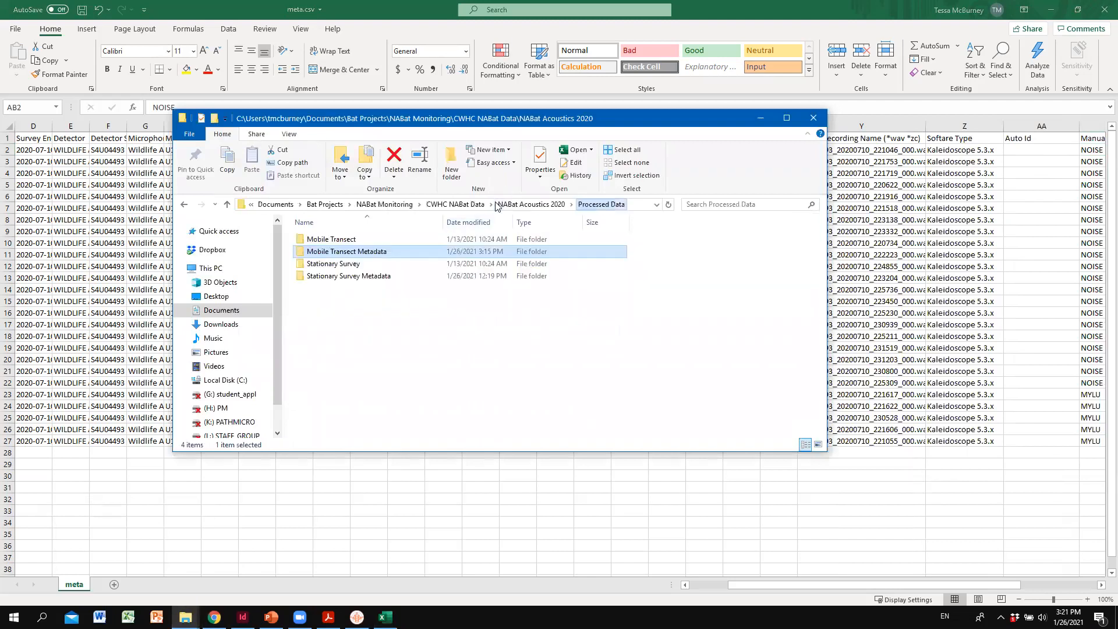
double_click(334, 239)
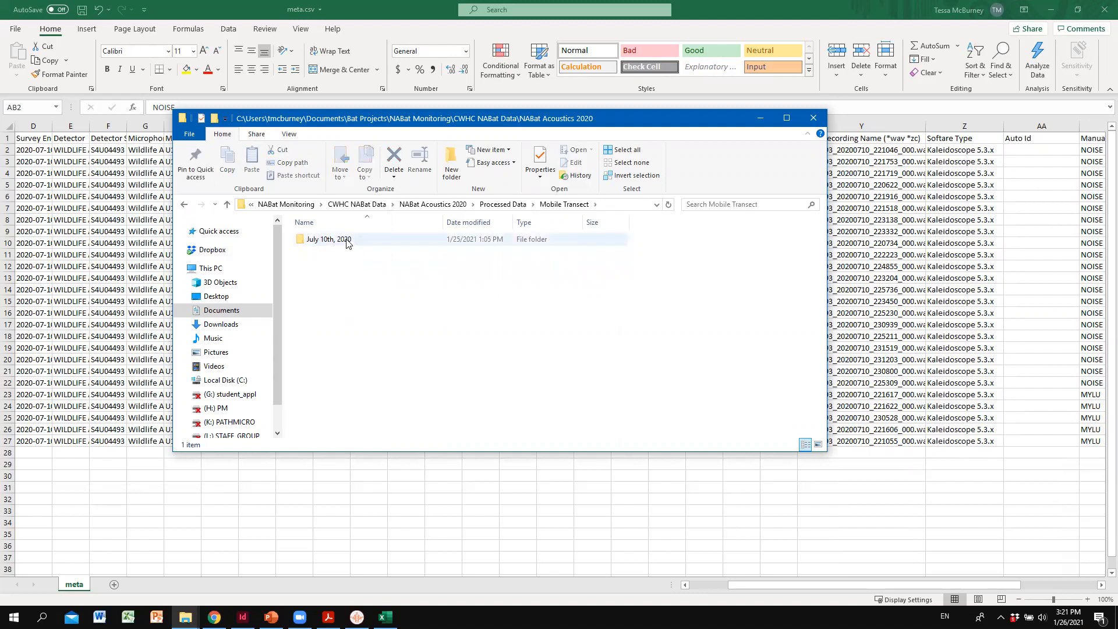
double_click(344, 239)
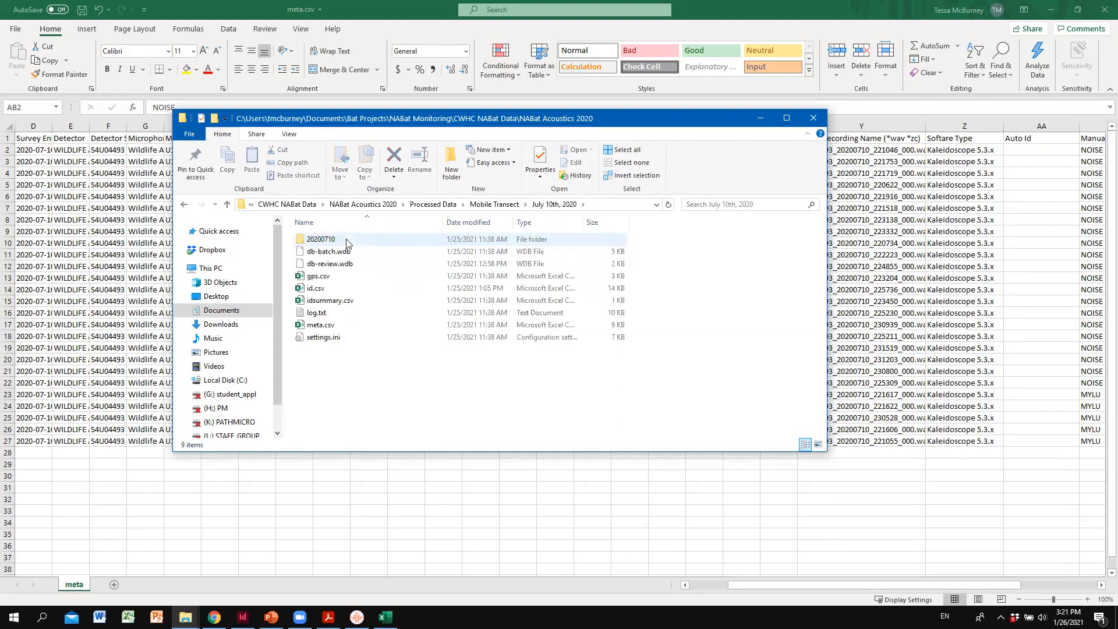
double_click(322, 239)
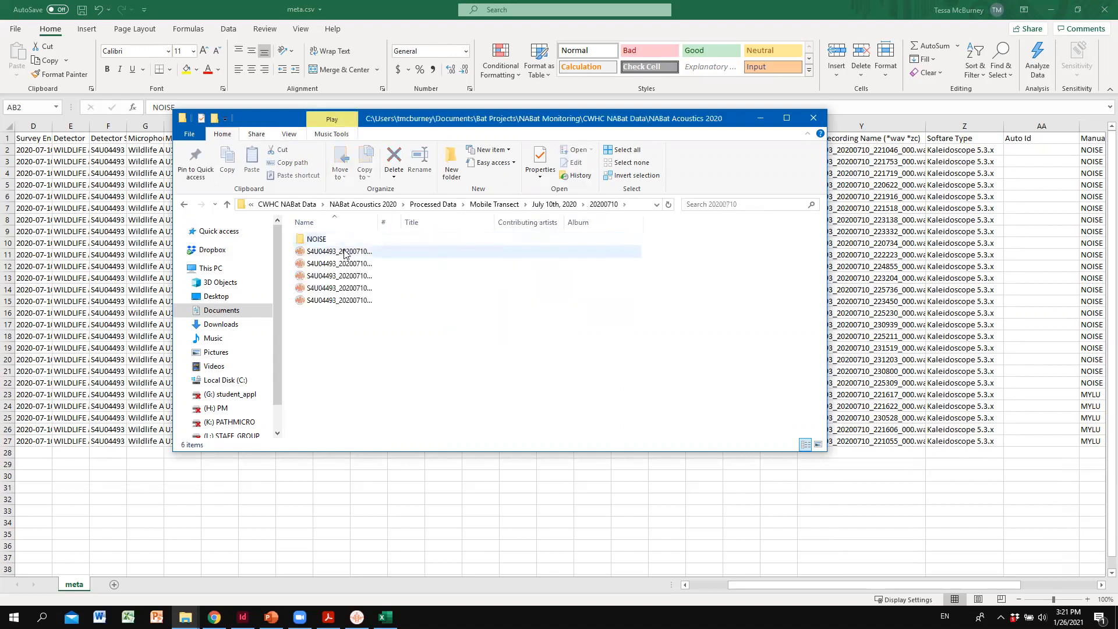
left_click(348, 253)
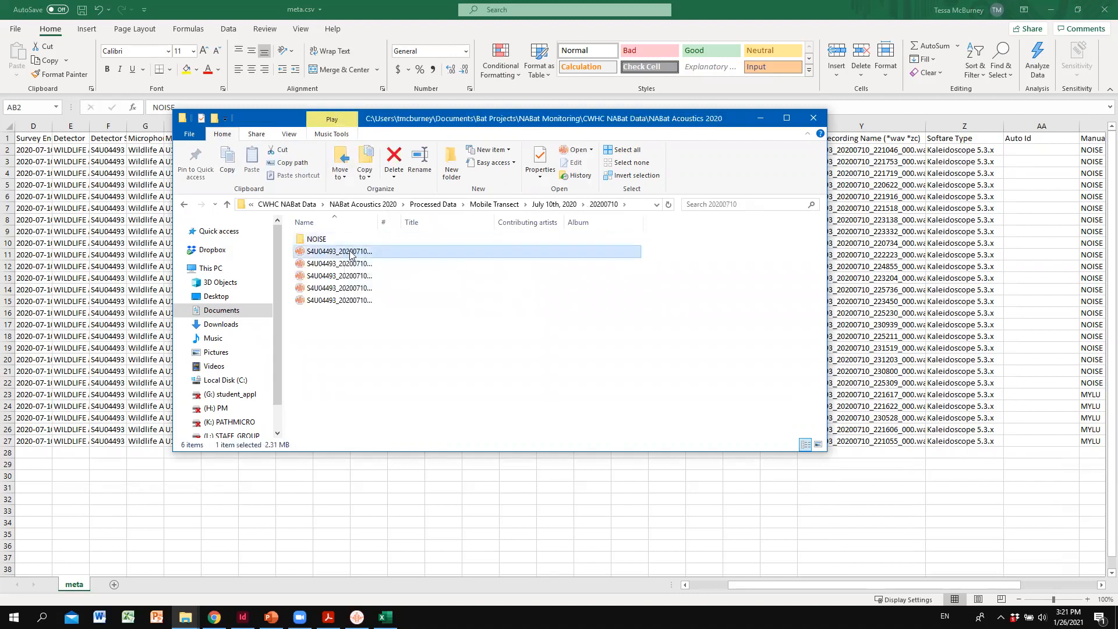
double_click(352, 239)
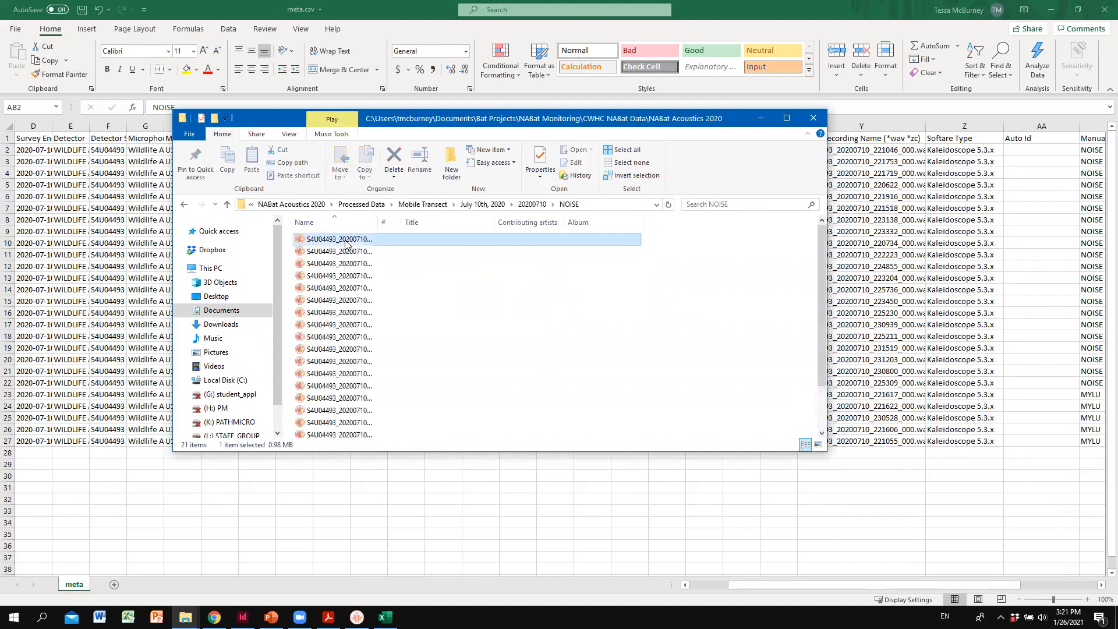
- Check the full file names in the NOISE folder and open S4U04493_20200710_221046_000.wav in the Kaleidoscope spectrogram viewer
left_click(367, 241)
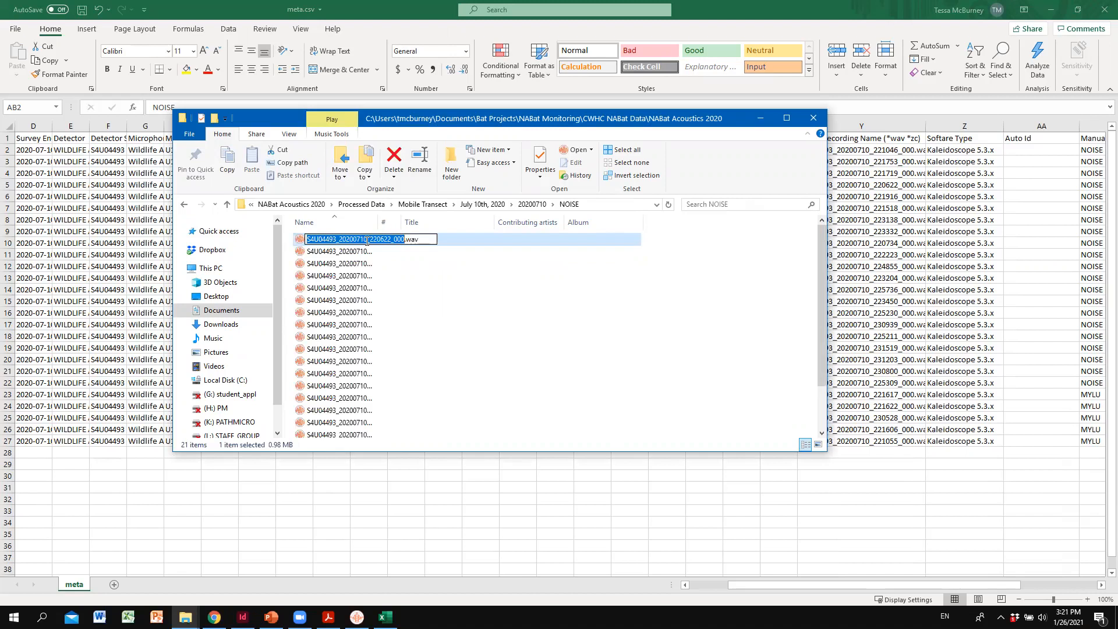
left_click(360, 252)
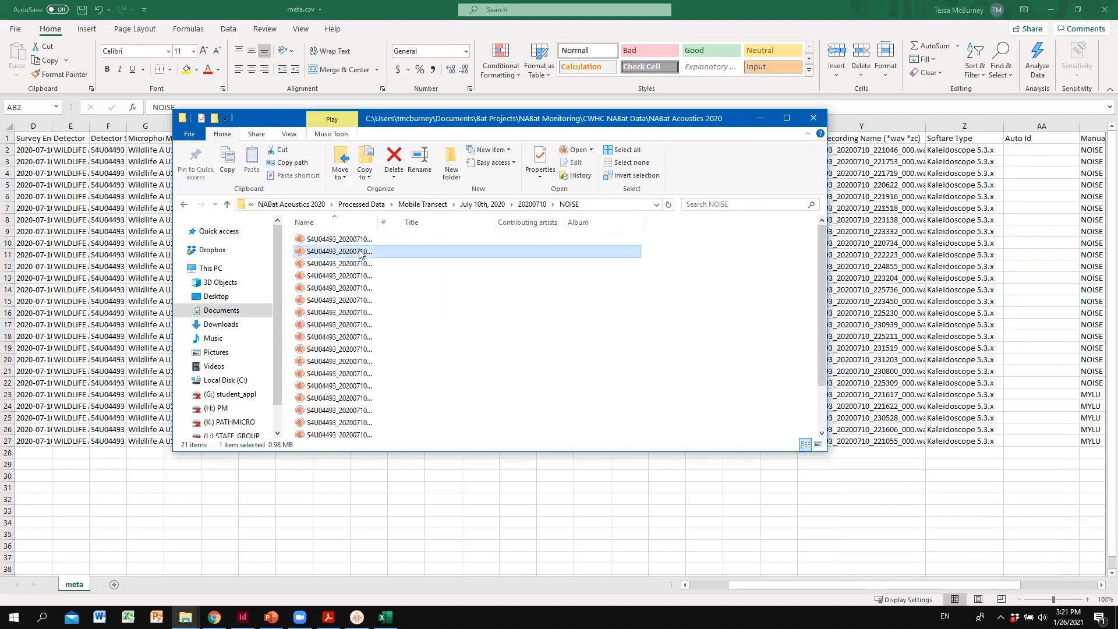
left_click(360, 252)
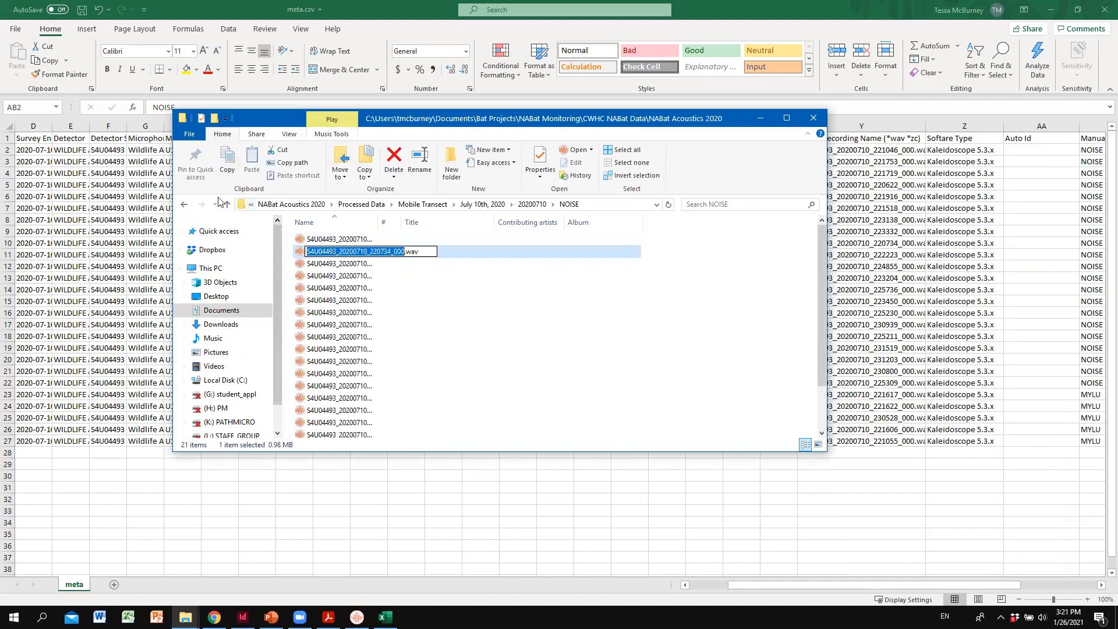
left_click(352, 266)
left_click(356, 267)
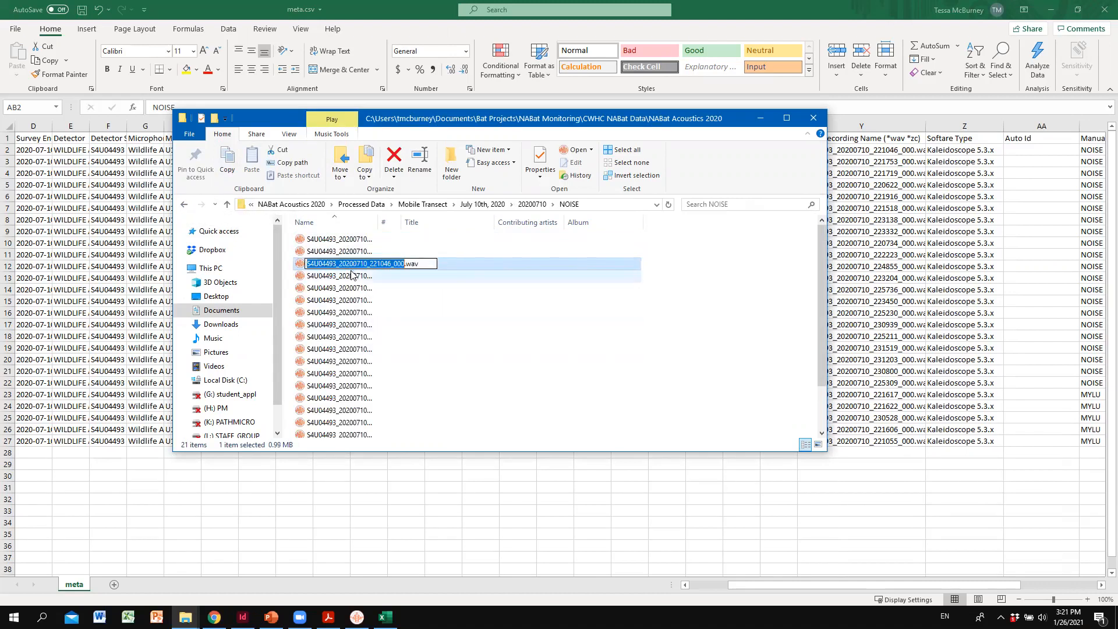
left_click(348, 274)
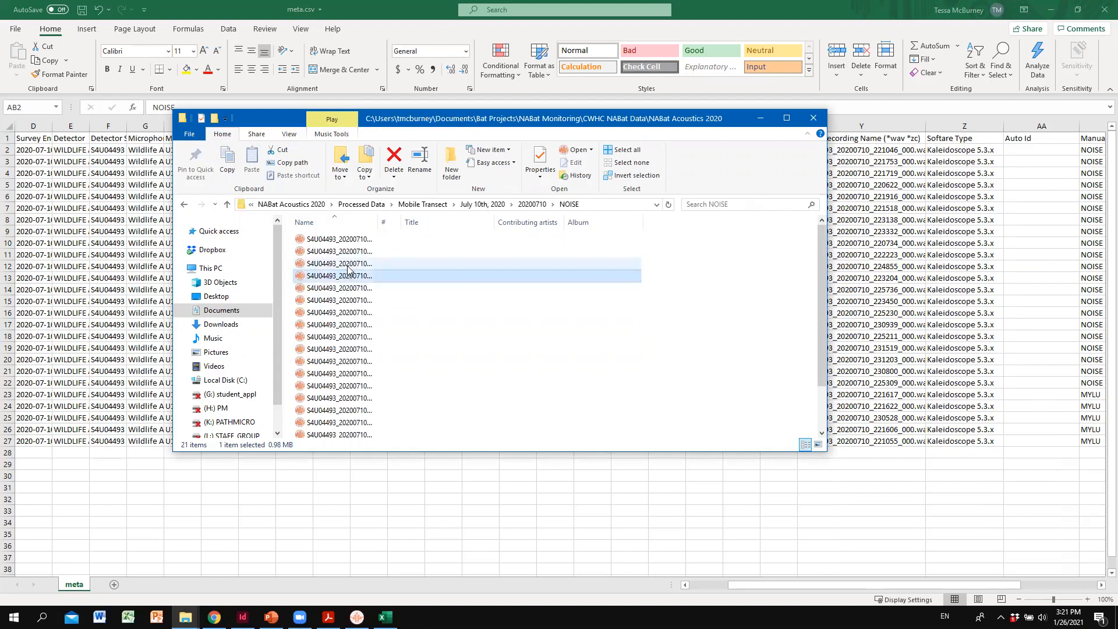
left_click(348, 266)
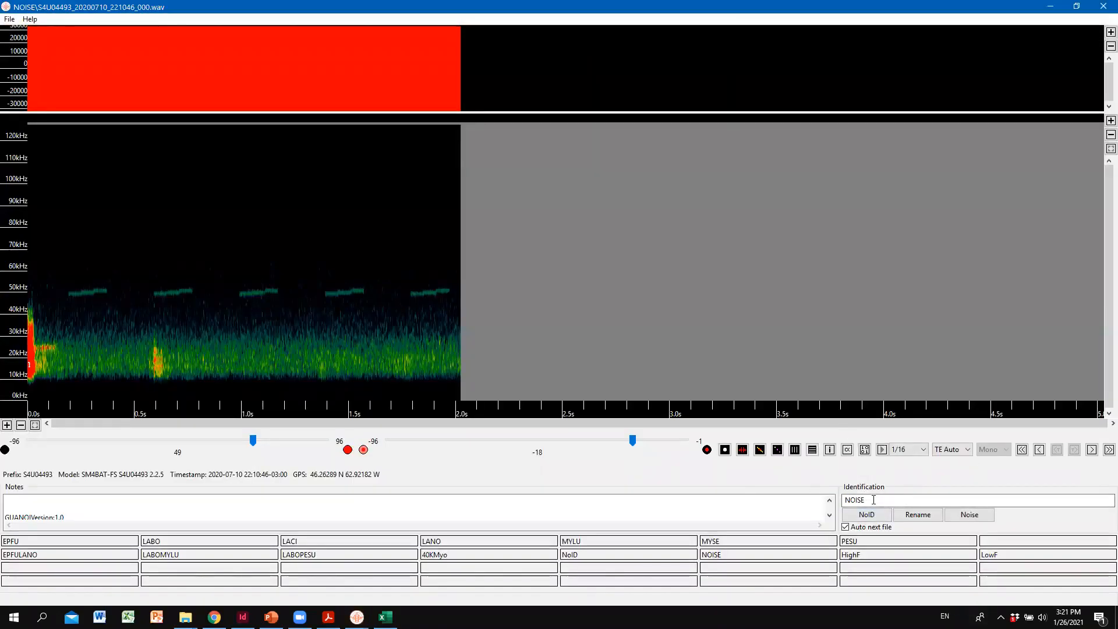
- Switch from the spectrogram viewer back to meta.csv in Excel and check the recording names against the Manual Id column
left_click(1077, 6)
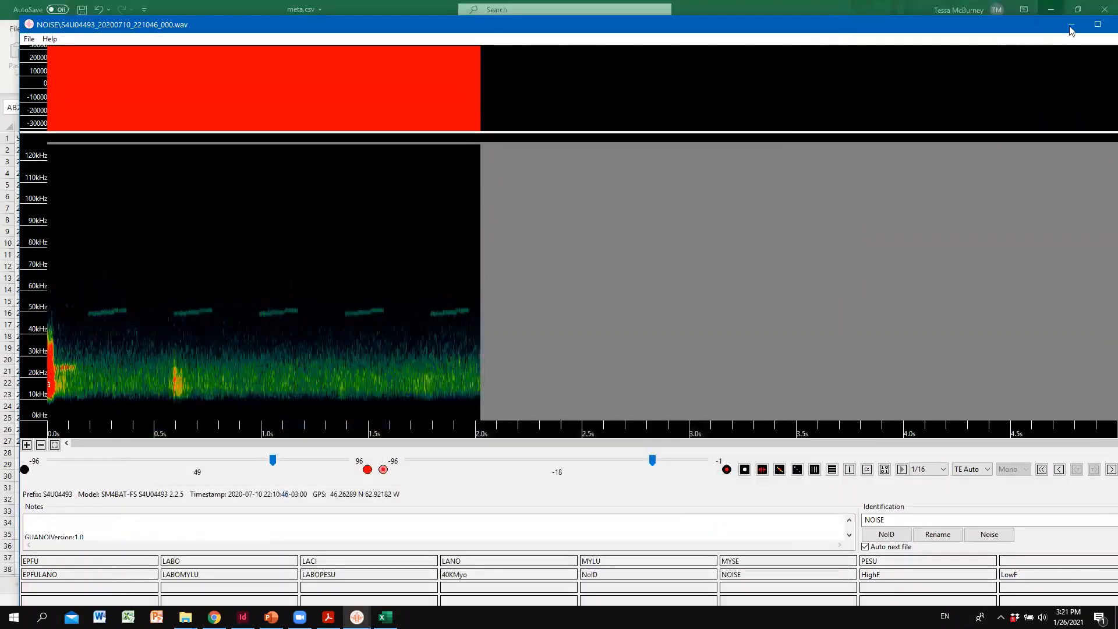
left_click(1070, 25)
left_click(867, 521)
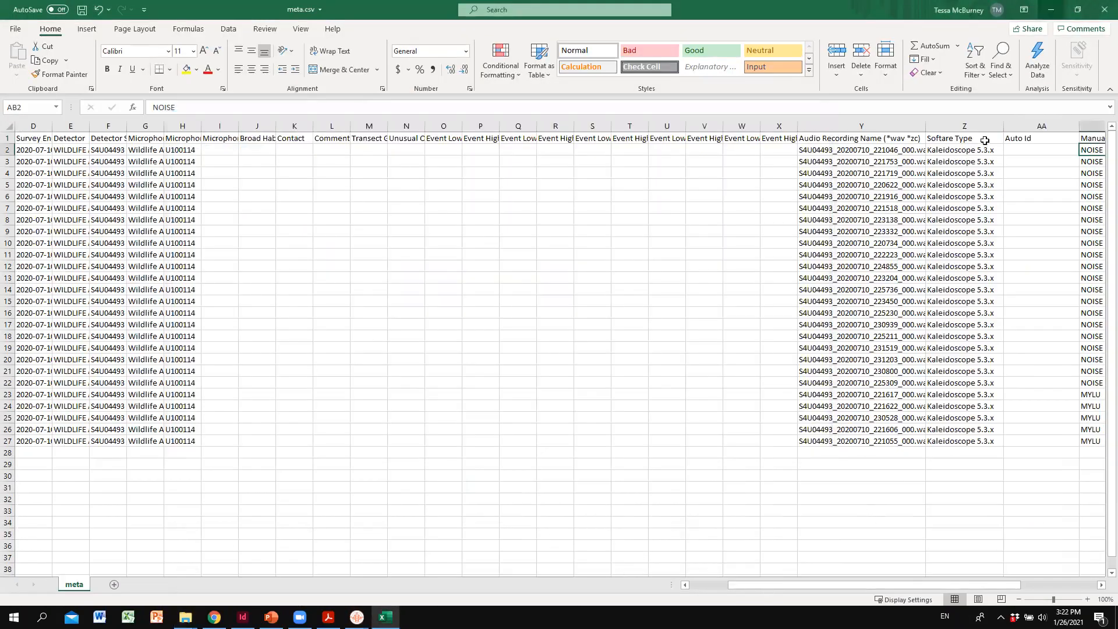
left_click_drag(873, 586, 938, 586)
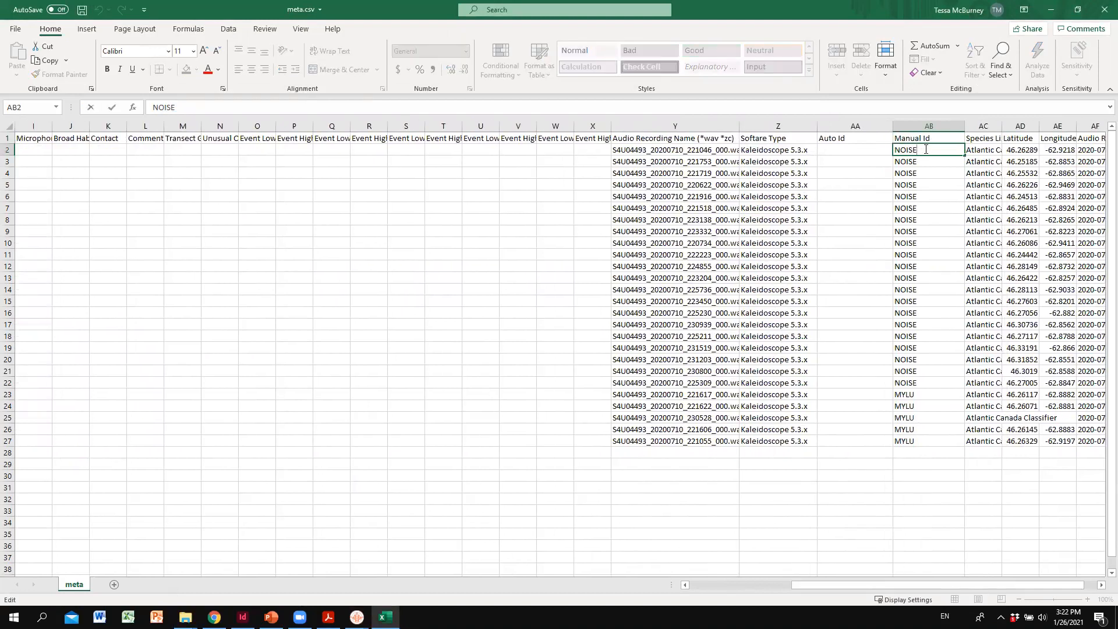
left_click(418, 337)
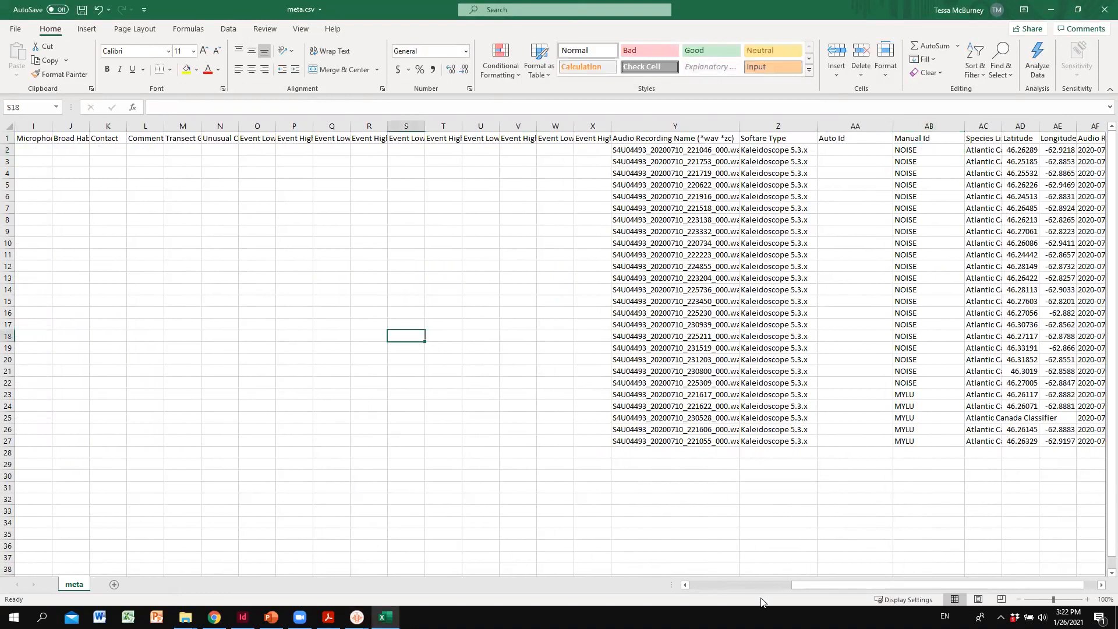
left_click_drag(807, 587, 756, 586)
left_click(518, 406)
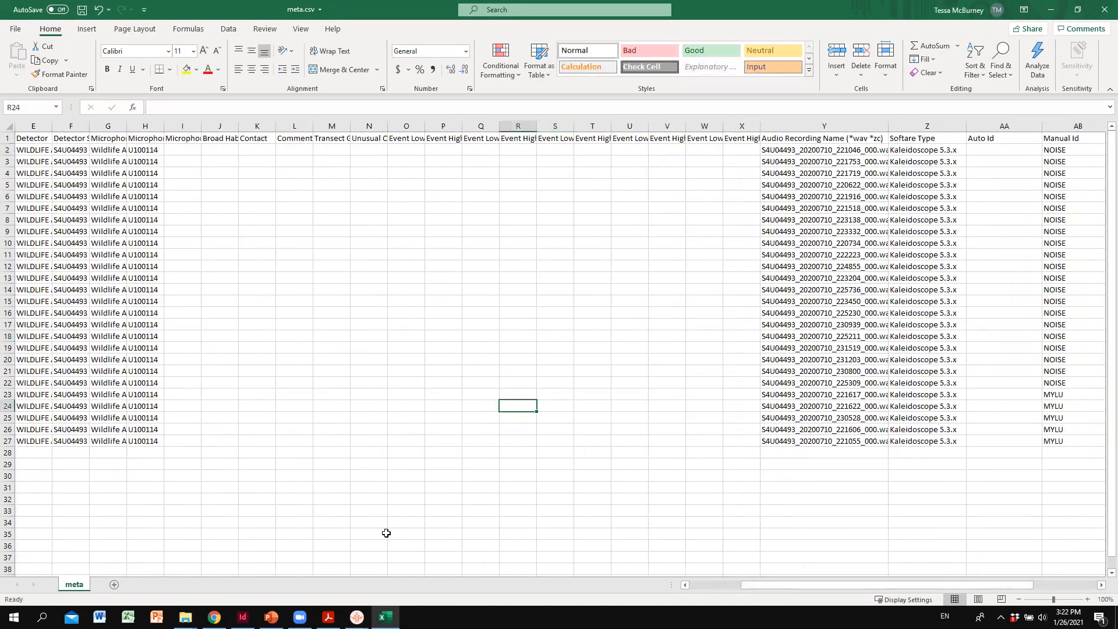
- Minimize the Excel workbook and close both open Kaleidoscope spectrogram viewers of the NOISE recordings
left_click(386, 617)
left_click(356, 617)
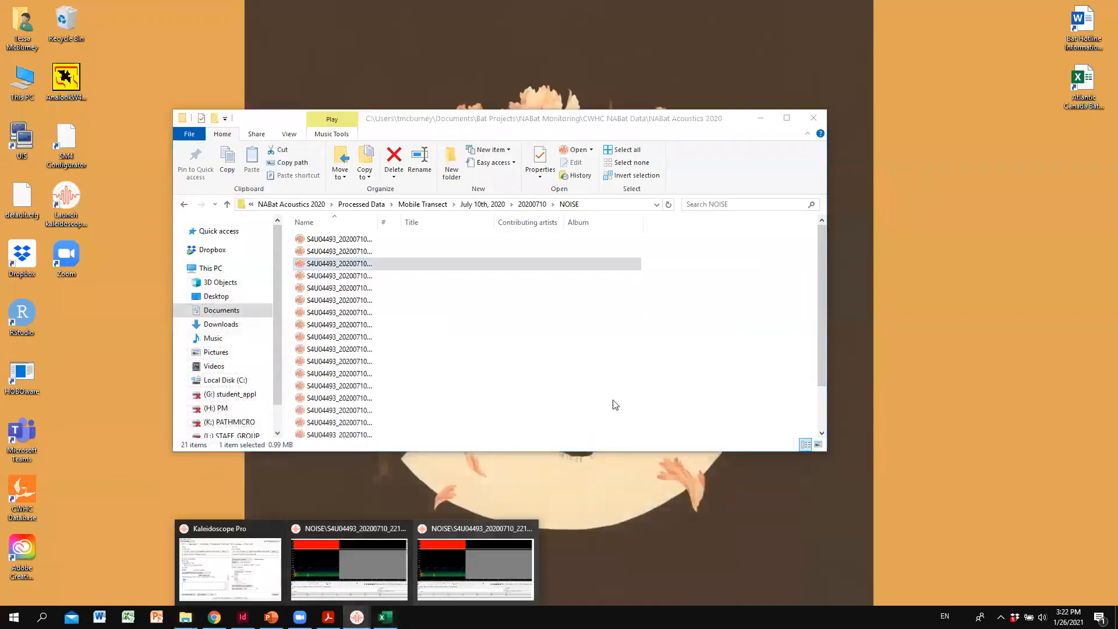
left_click(531, 529)
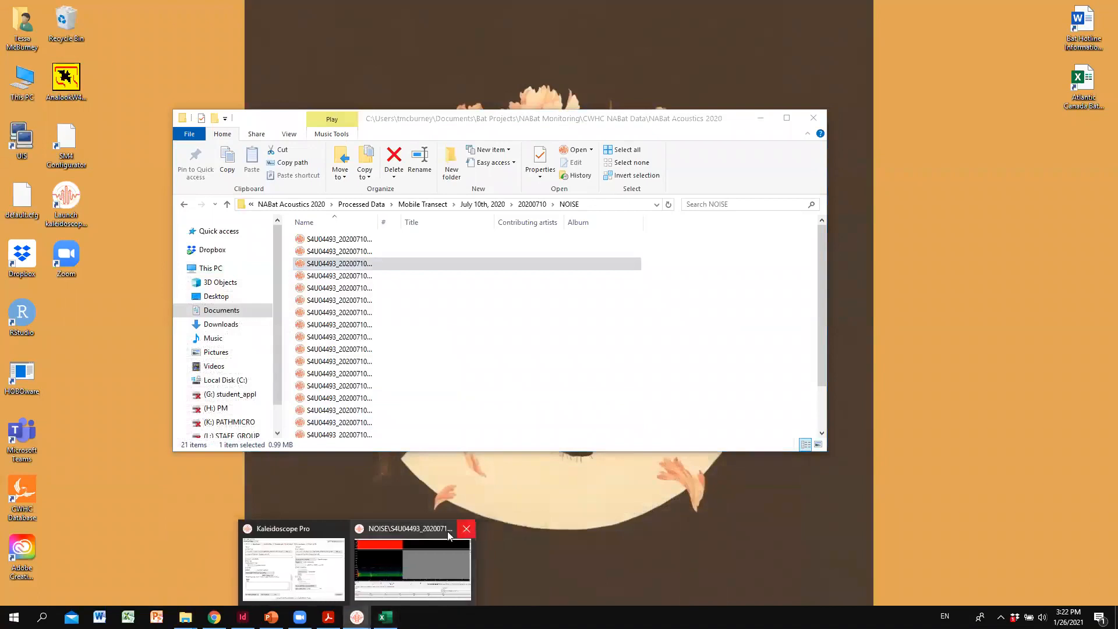
left_click(466, 528)
- Open id.csv from the July 10th, 2020 folder under Processed Data, Mobile Transect, and look over its AUTO ID and call data columns
left_click(389, 373)
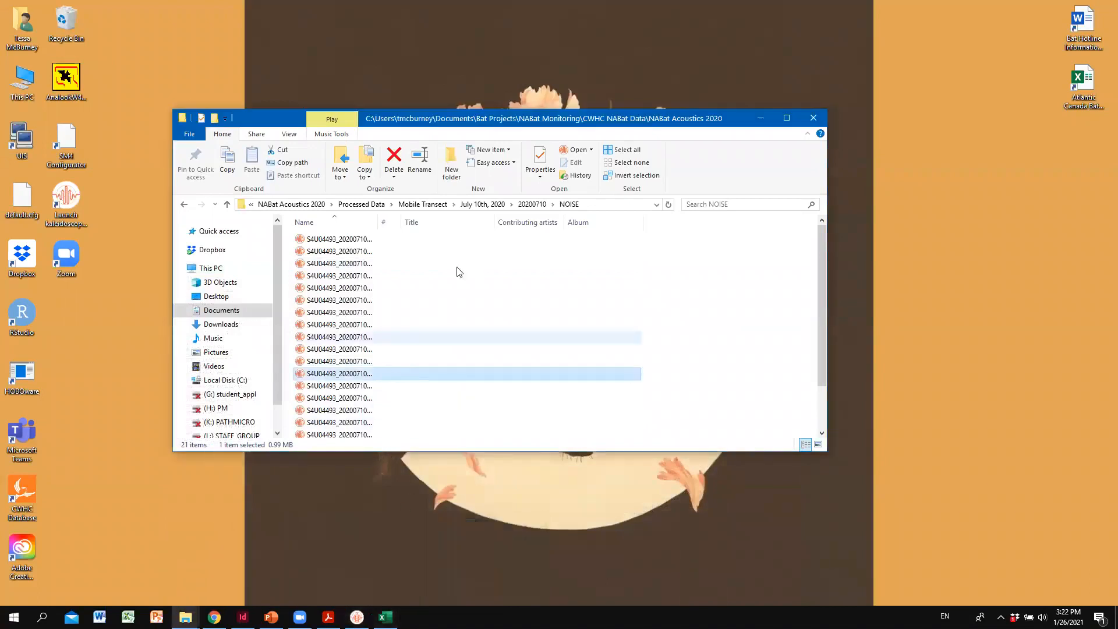
left_click(423, 204)
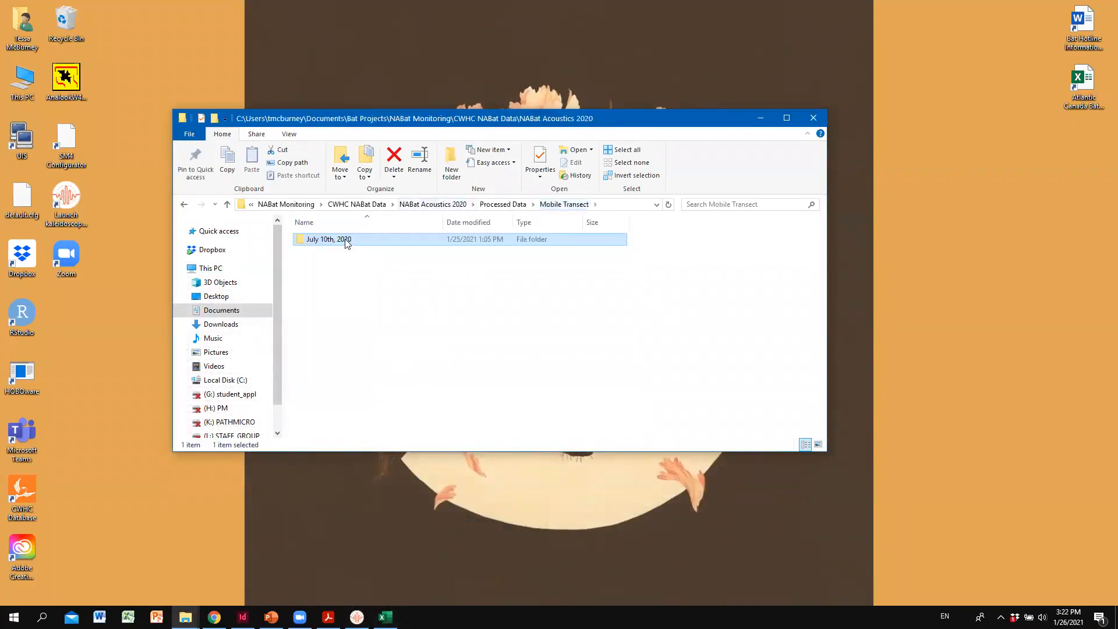
double_click(347, 241)
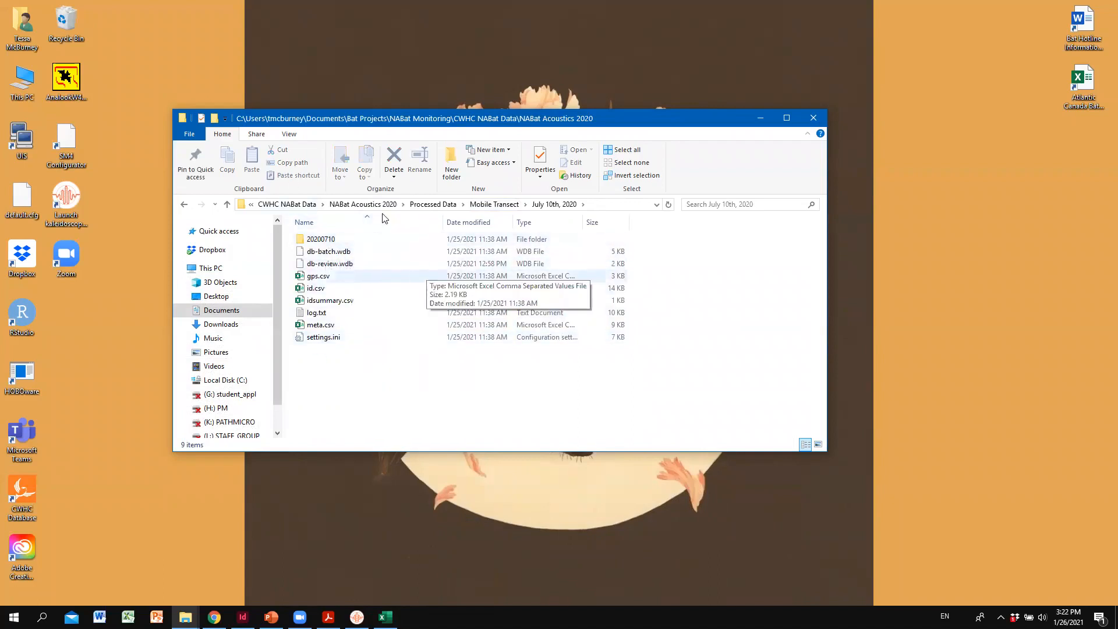
double_click(334, 290)
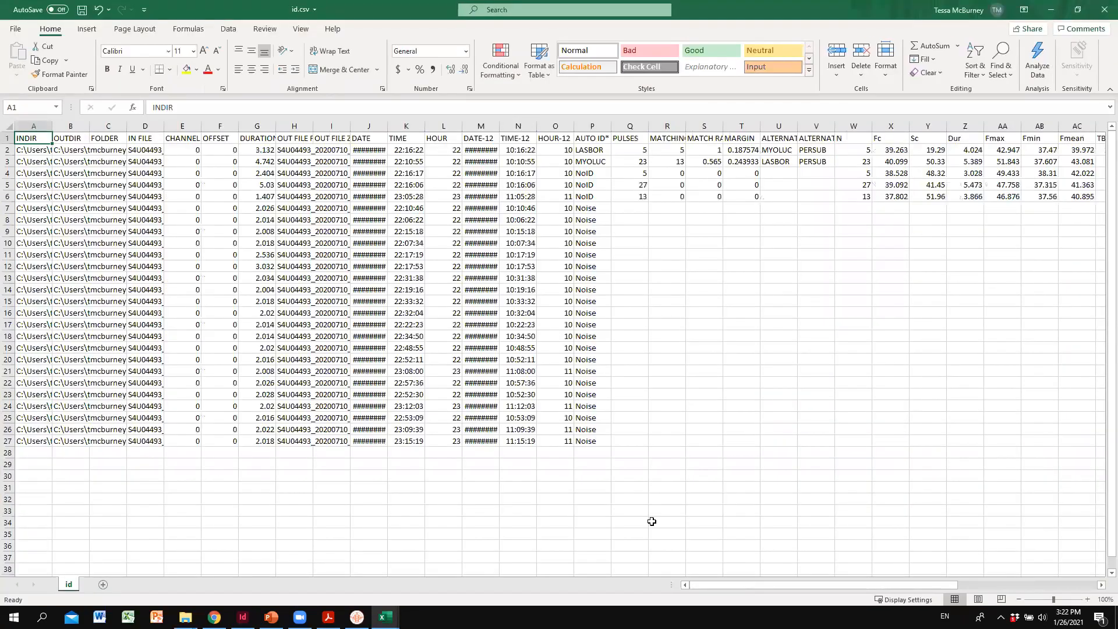
left_click_drag(770, 585, 830, 595)
- Switch to meta.csv and sort its records by Audio Recording Name on cell values, A to Z, with headers
mouse_move(385, 617)
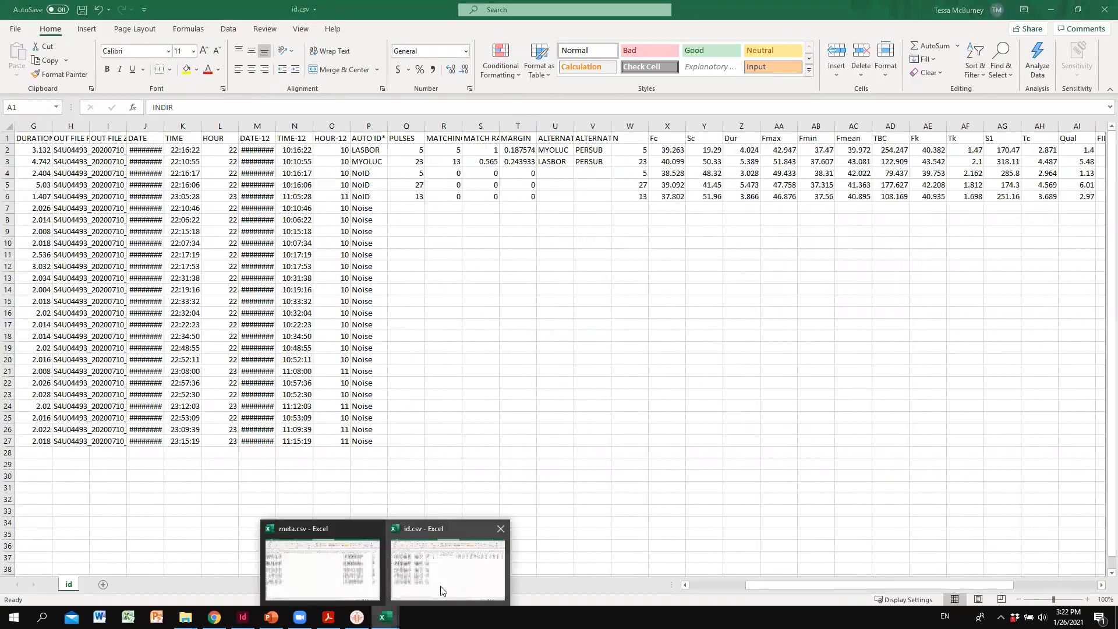
left_click(323, 574)
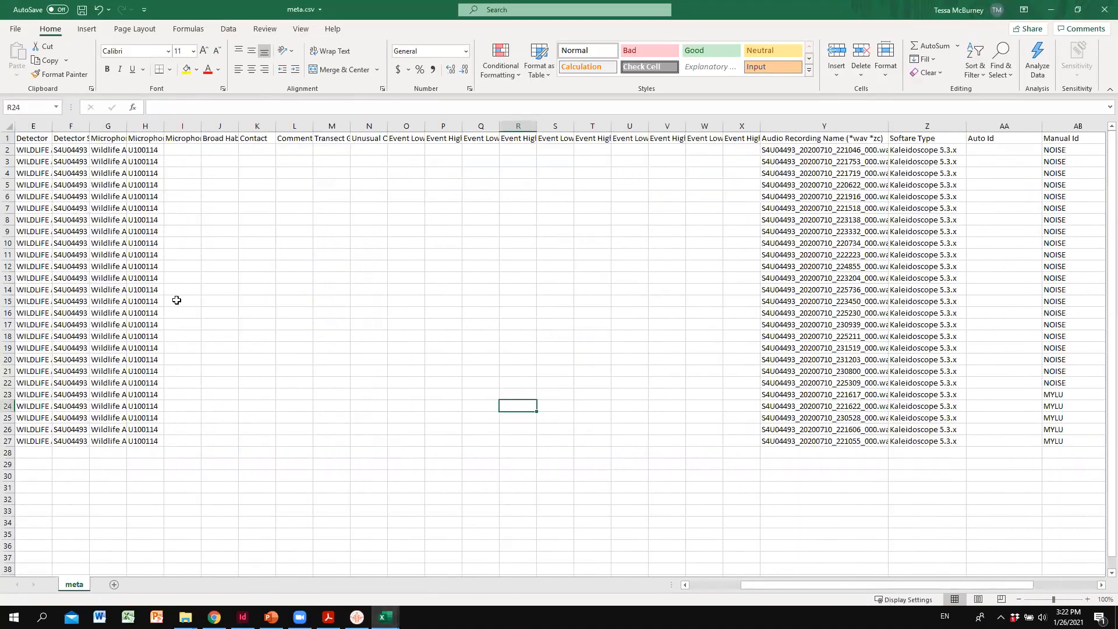
left_click_drag(798, 585, 746, 589)
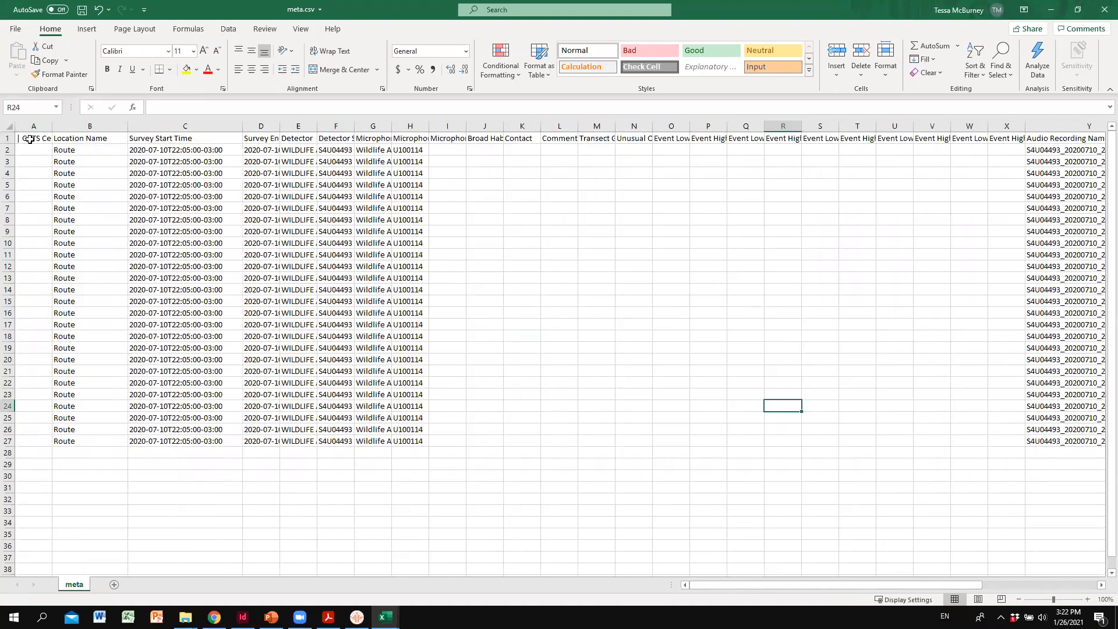
key("ctrl+a")
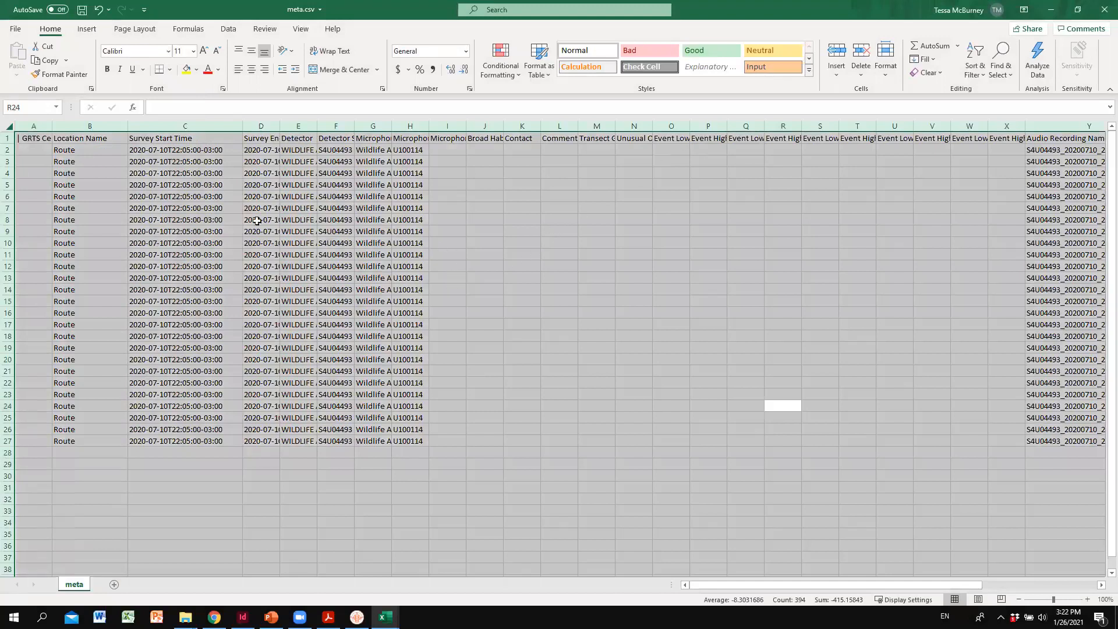
left_click(384, 253)
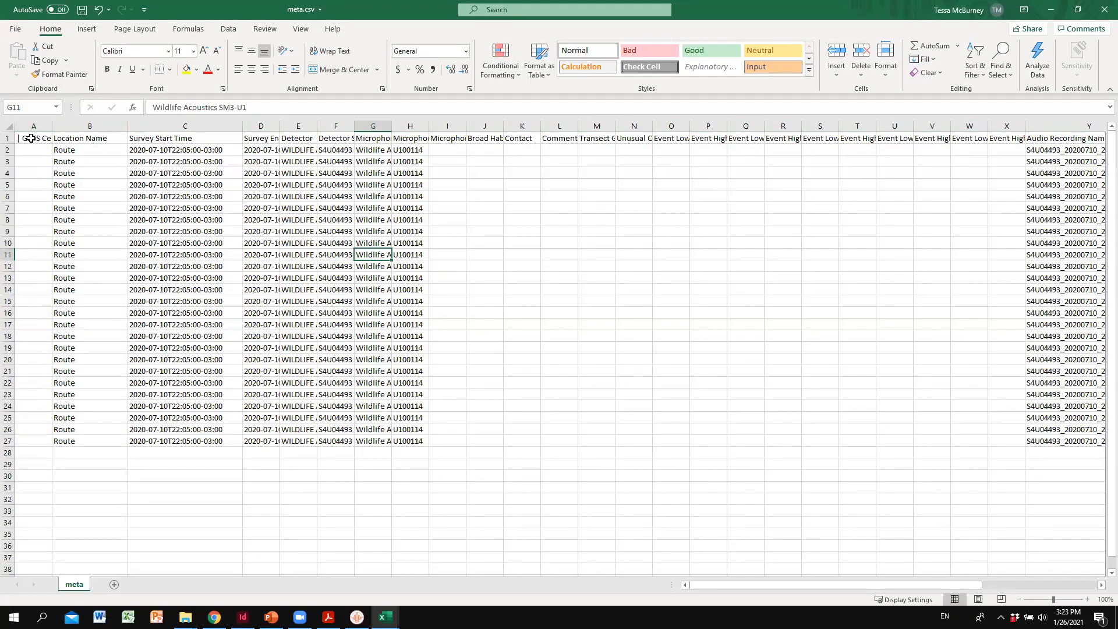
left_click(31, 139)
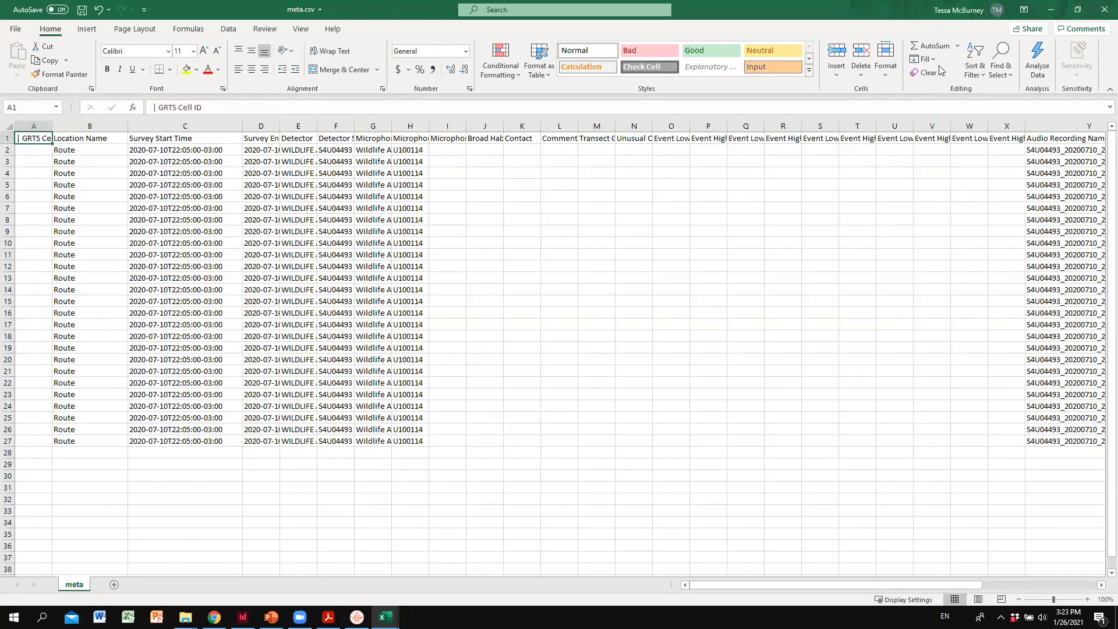
left_click(978, 71)
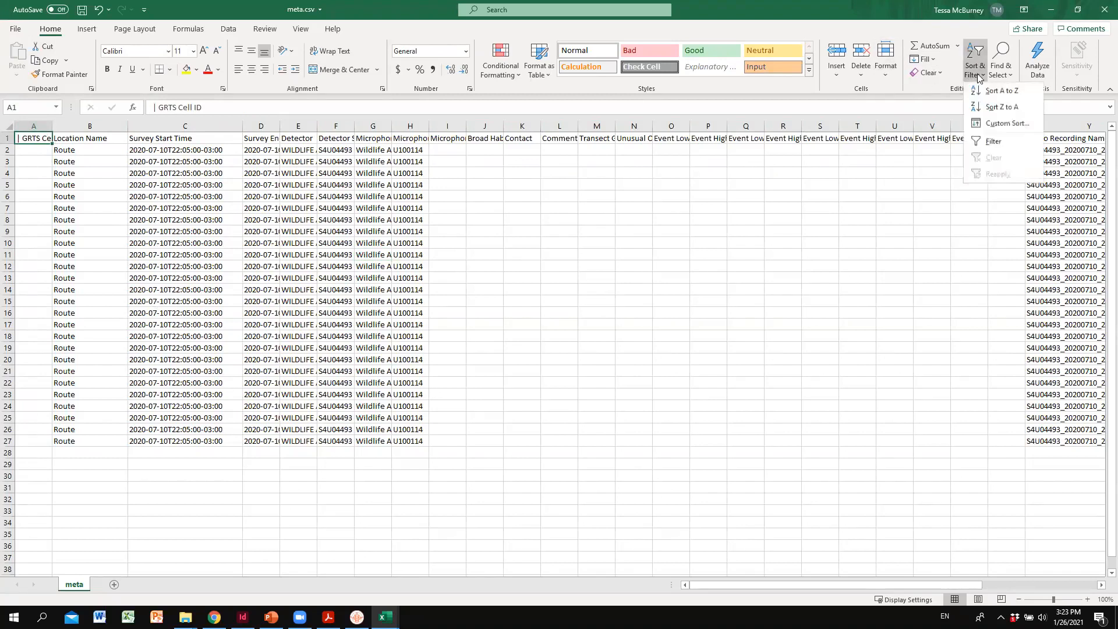
left_click(992, 124)
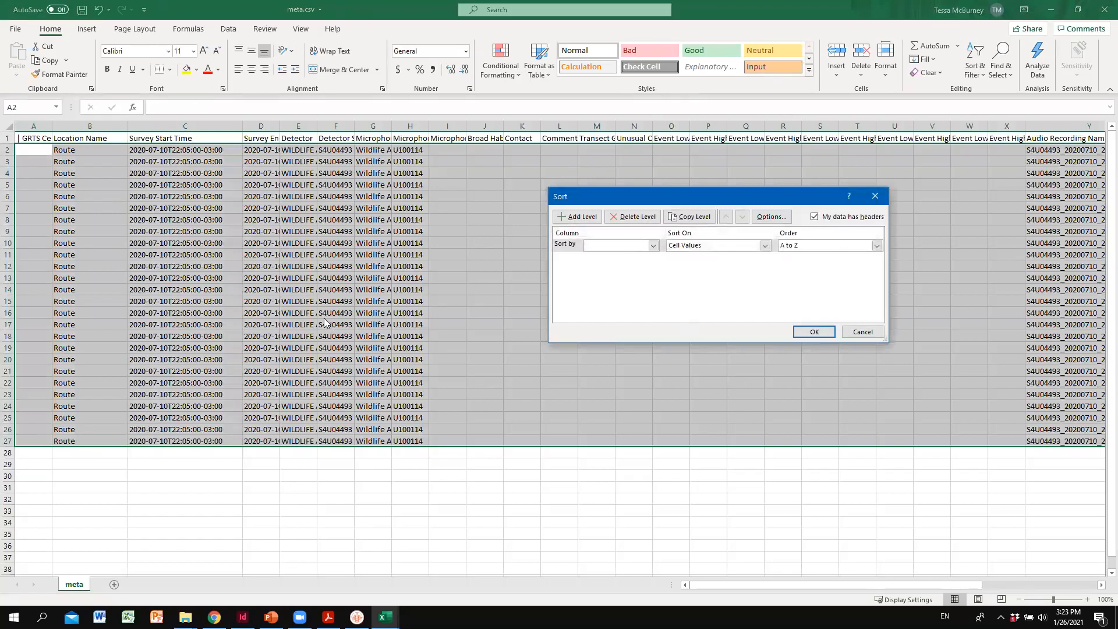
left_click(653, 245)
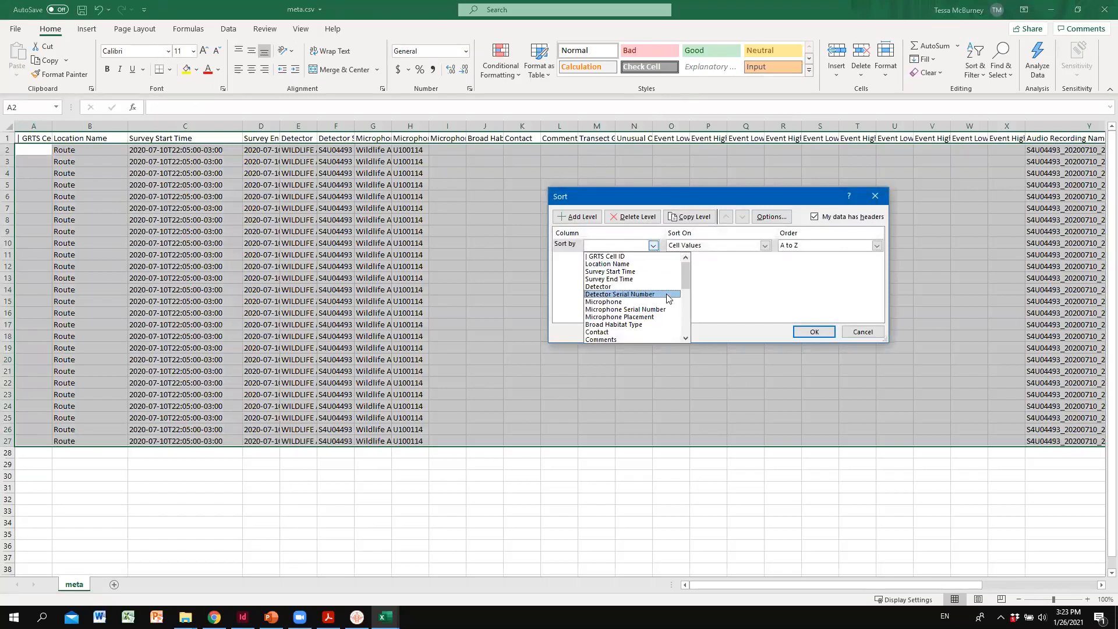
scroll(635, 297, "down", 5)
scroll(661, 302, "down", 1)
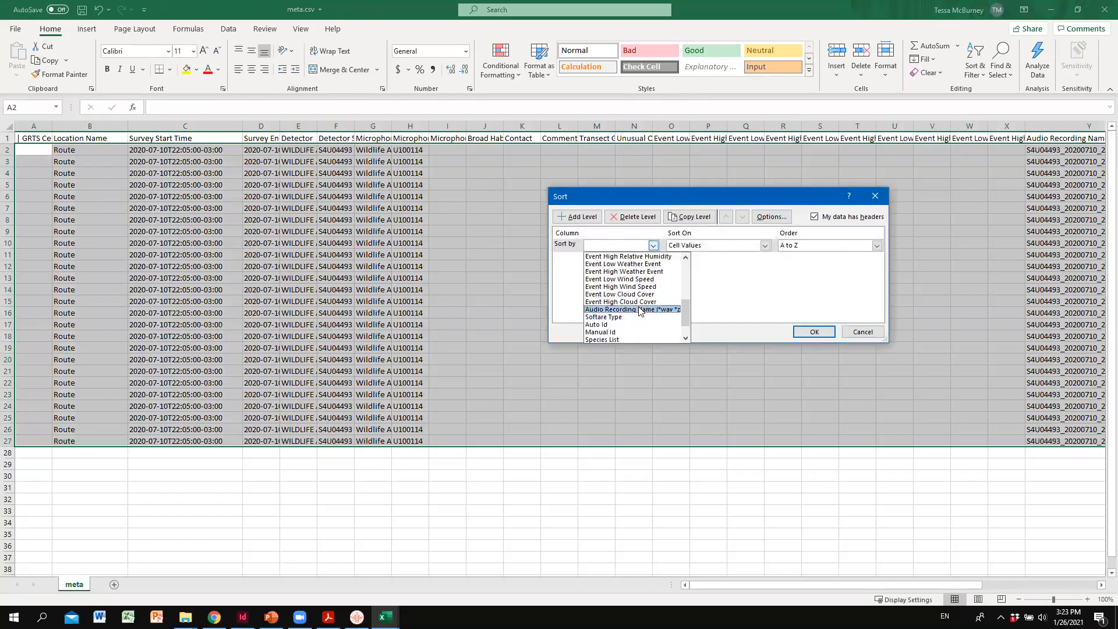
left_click(643, 312)
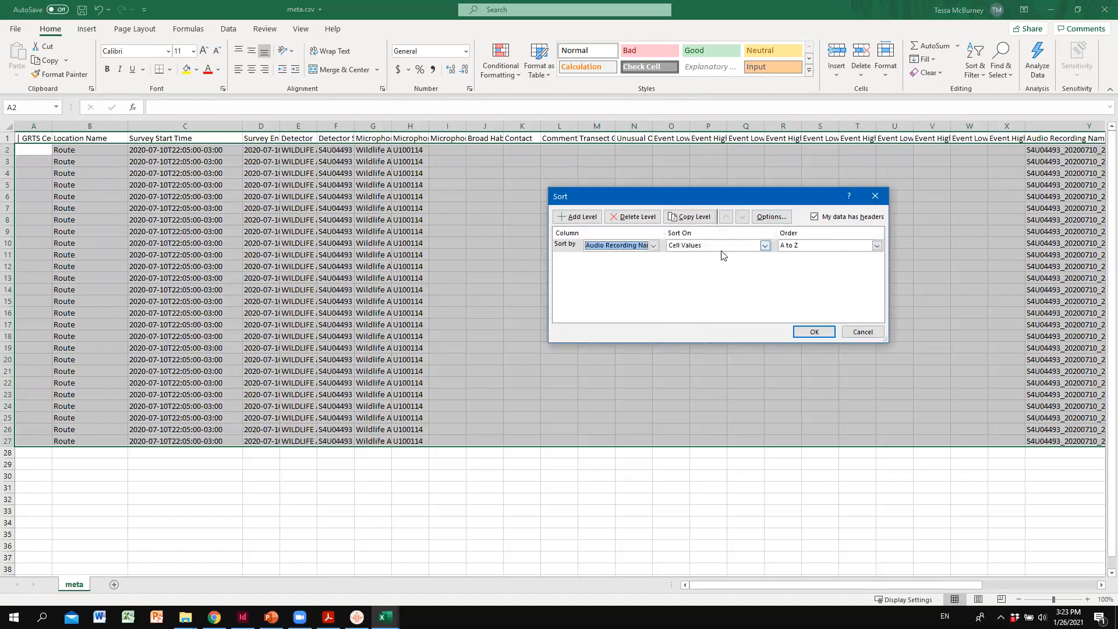
left_click(818, 332)
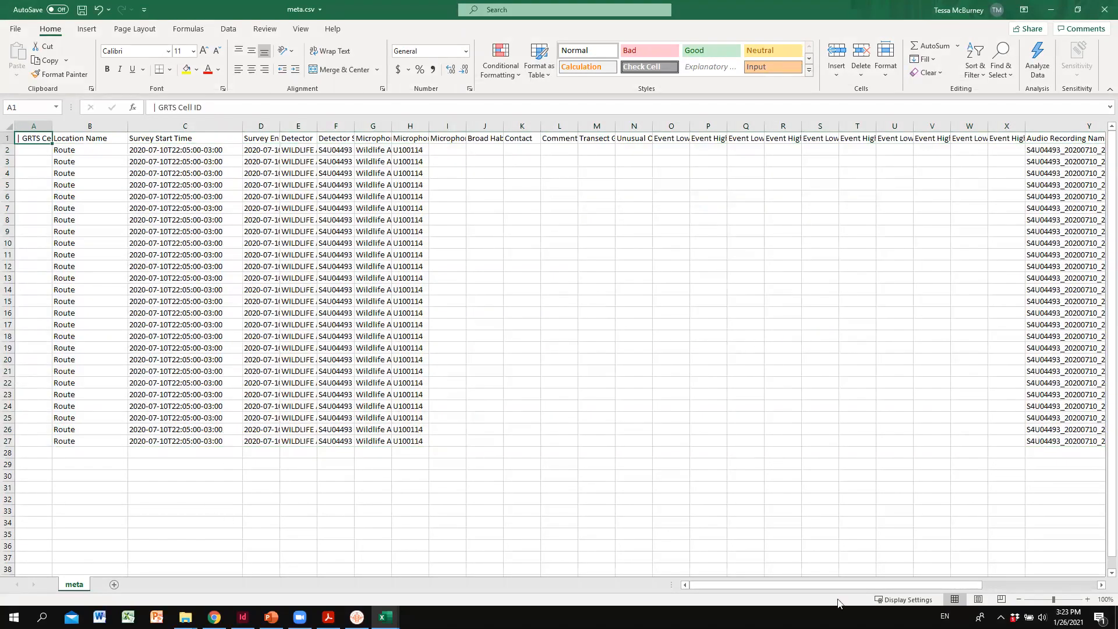
- Fit the Audio Recording Name column of meta.csv to its file names and switch to id.csv
left_click_drag(844, 585, 961, 585)
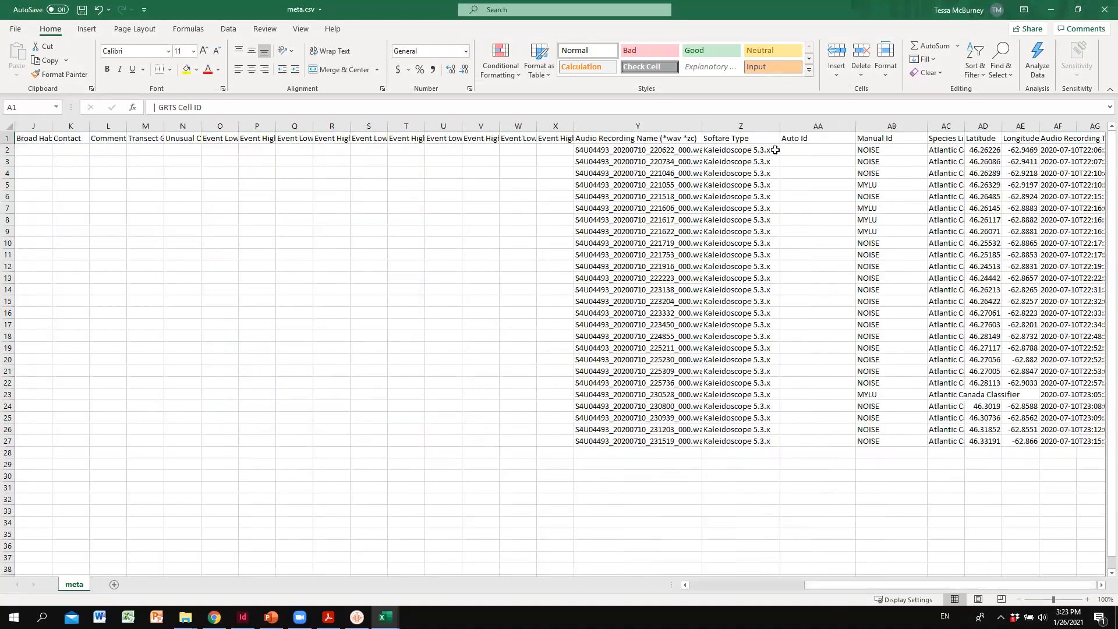
double_click(702, 126)
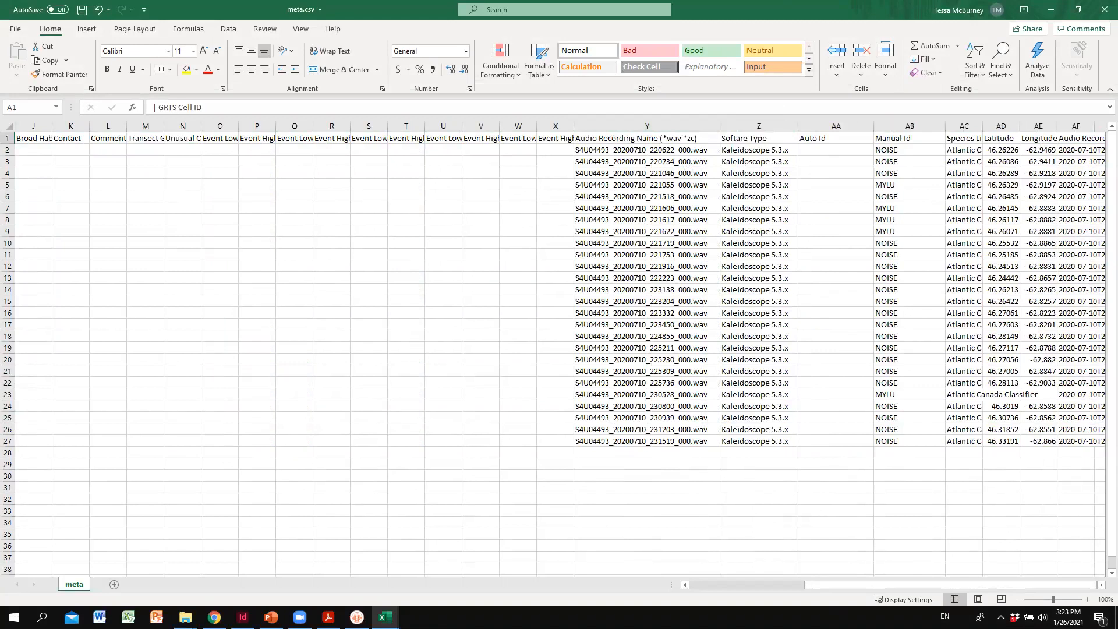
mouse_move(385, 617)
left_click(441, 576)
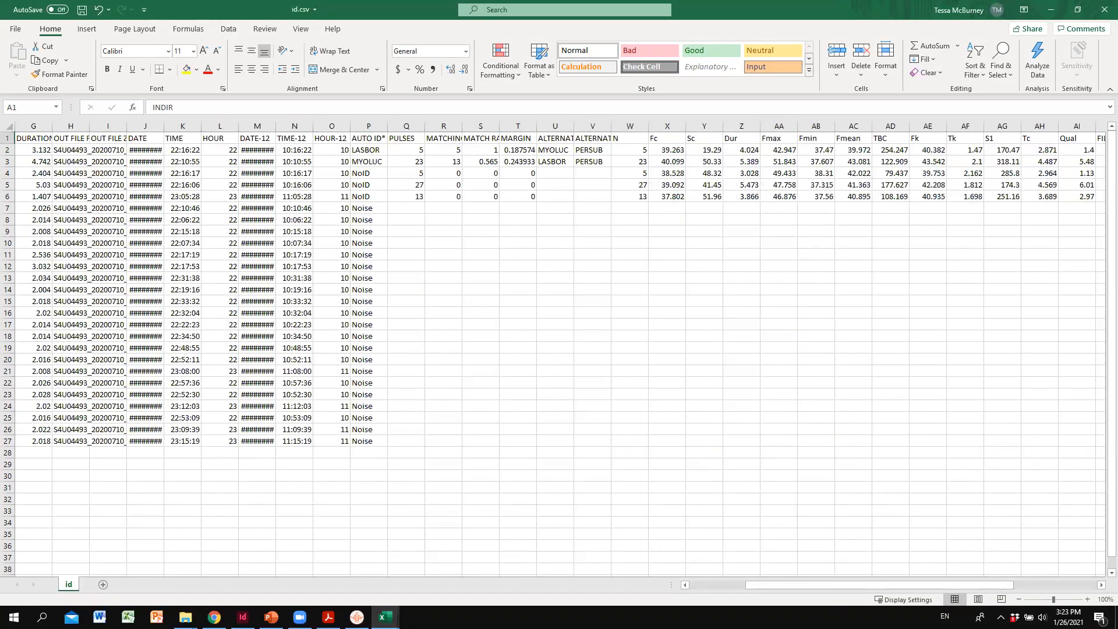
- Sort the whole id.csv table by IN FILE on cell values, A to Z, and return to its first columns
left_click(25, 141)
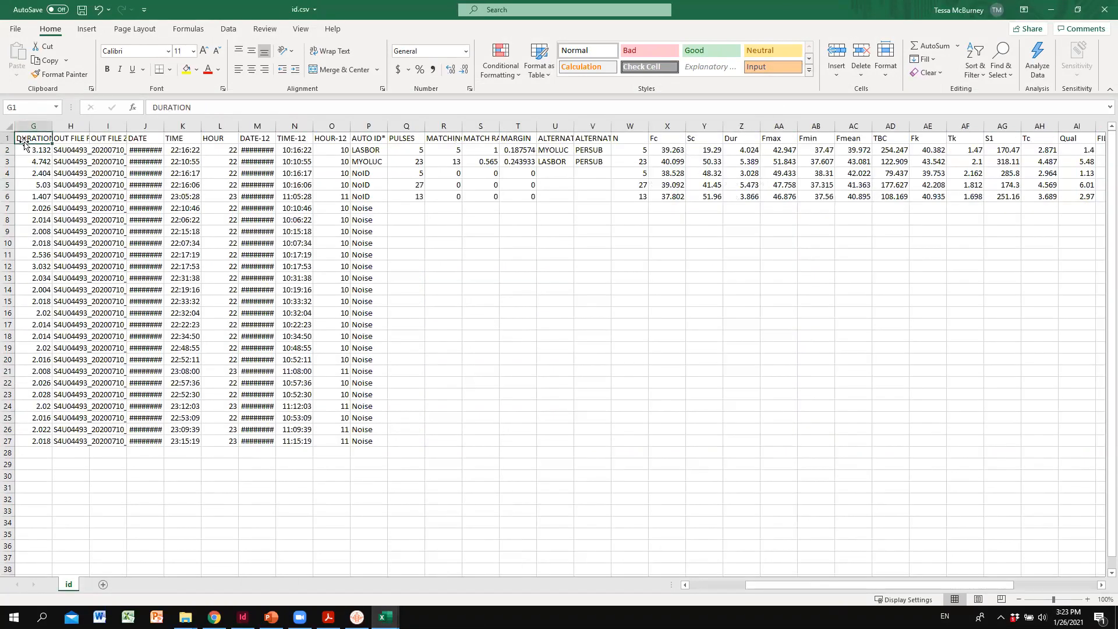
key("ctrl+a")
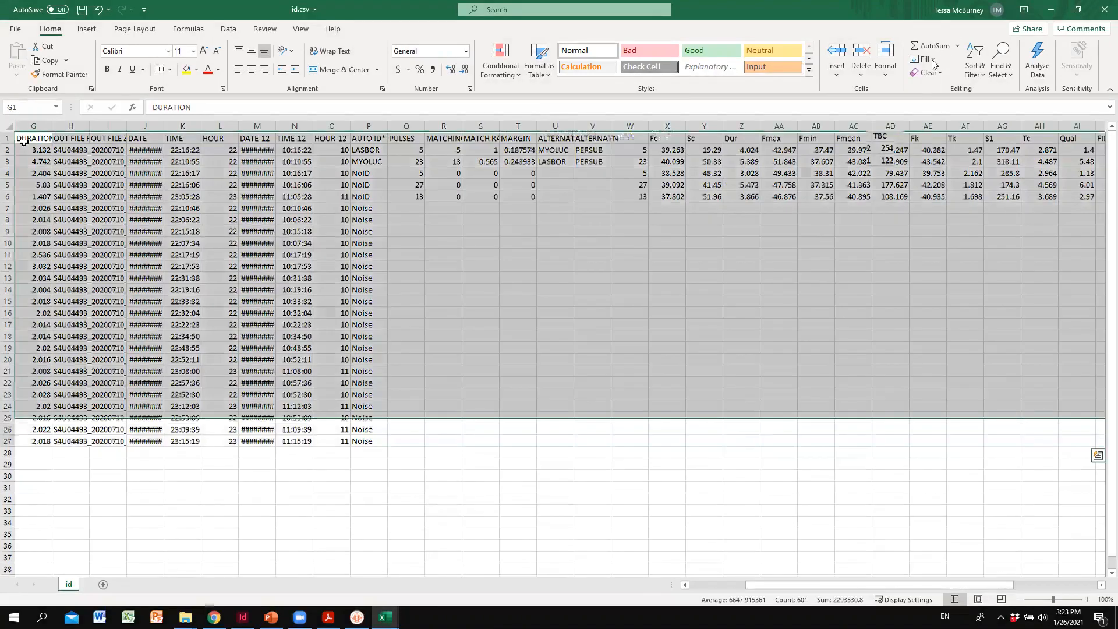
left_click(975, 65)
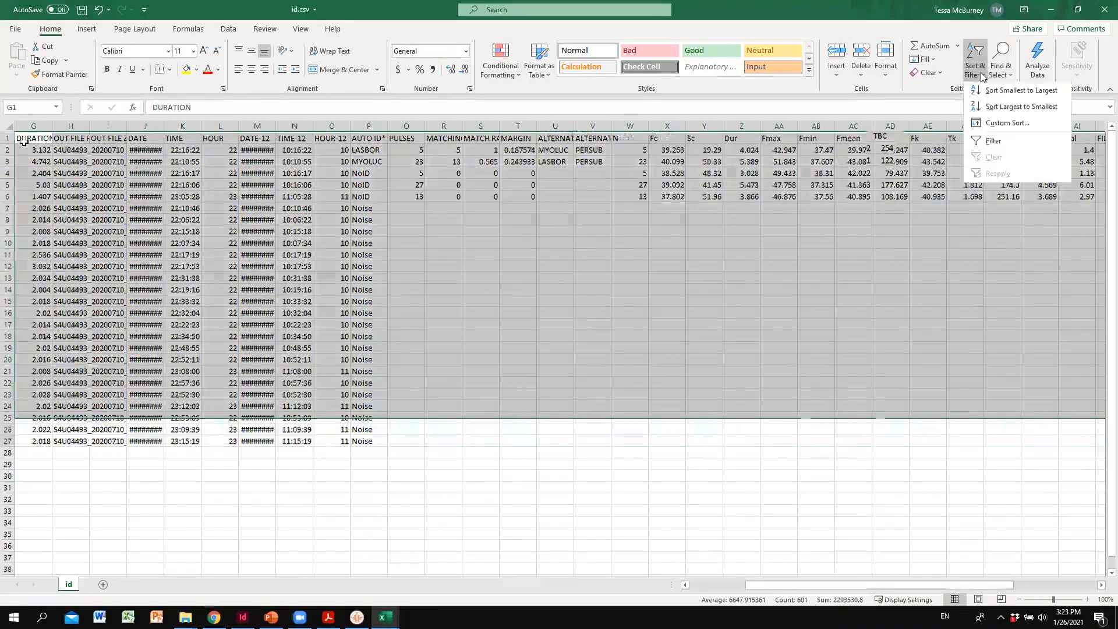
left_click(996, 123)
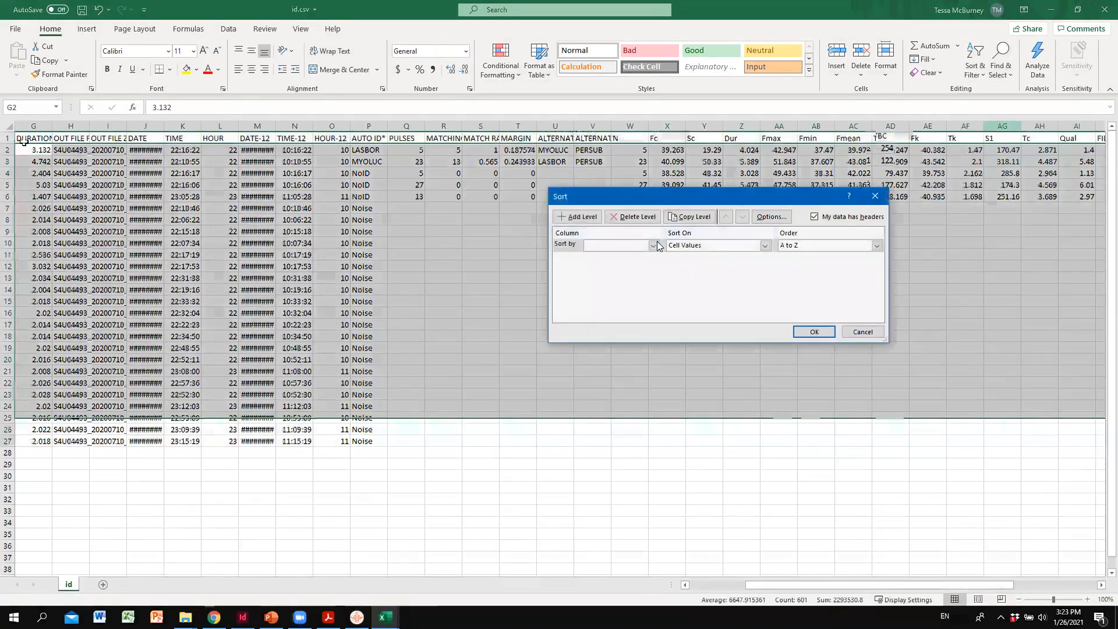
left_click(654, 245)
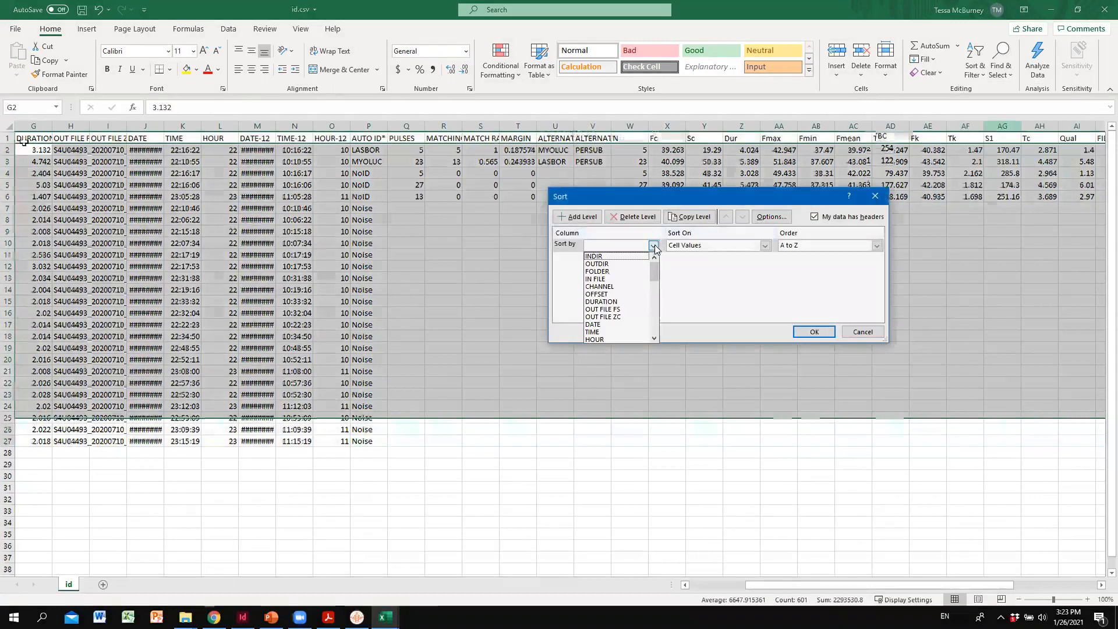
left_click(620, 282)
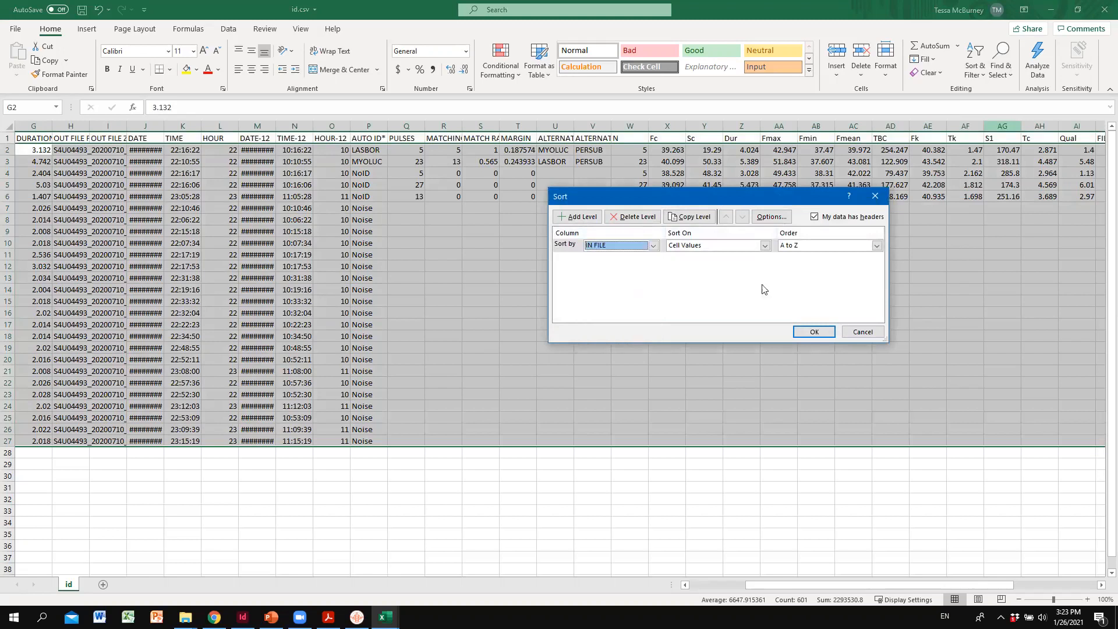
left_click(814, 332)
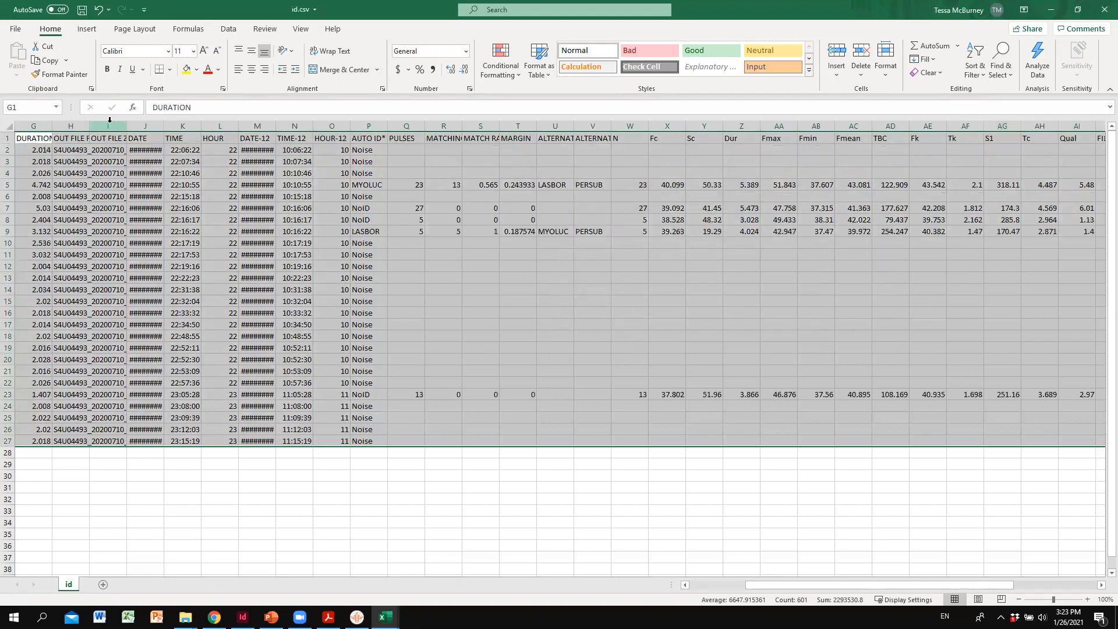
left_click(46, 140)
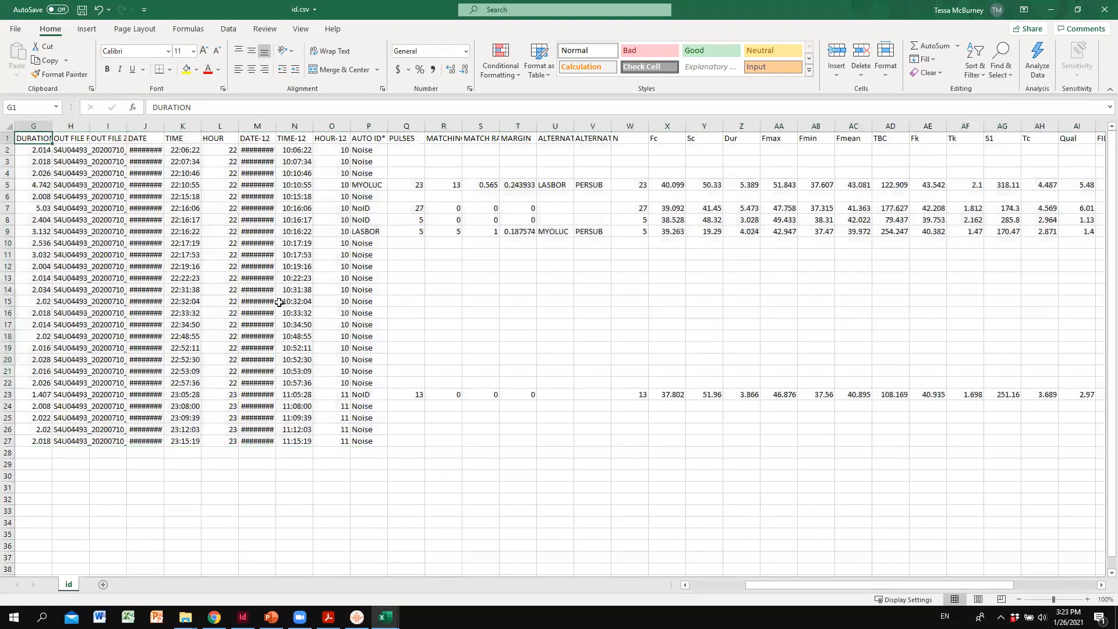
left_click_drag(799, 587, 731, 582)
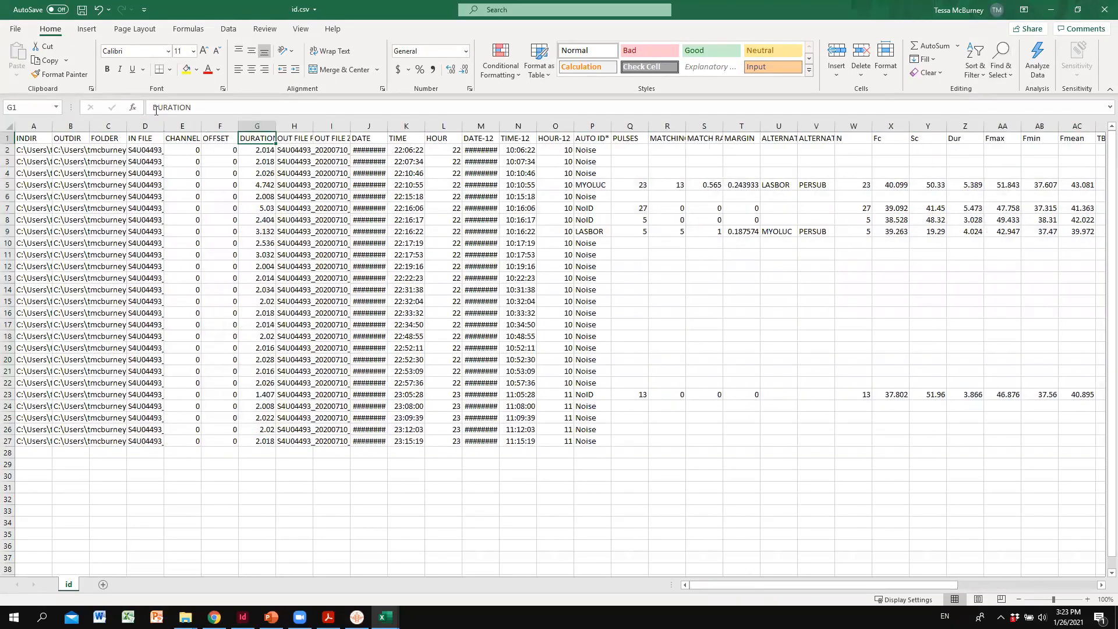
- Fit the IN FILE column of id.csv to its file names and compare them with the Audio Recording Names in meta.csv
double_click(164, 124)
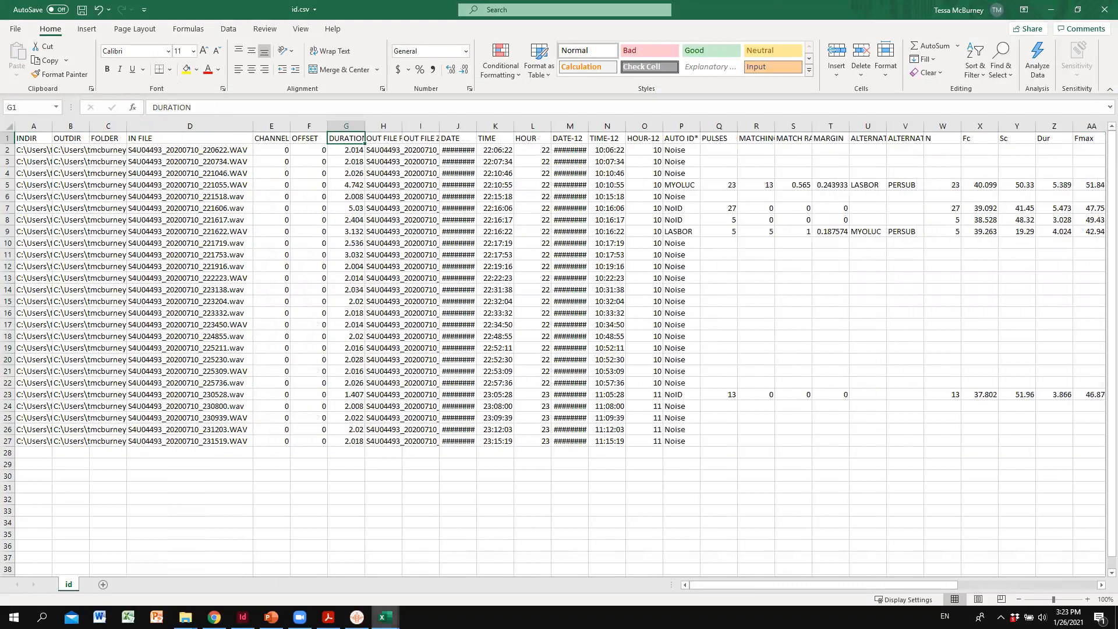
left_click(383, 616)
left_click(357, 581)
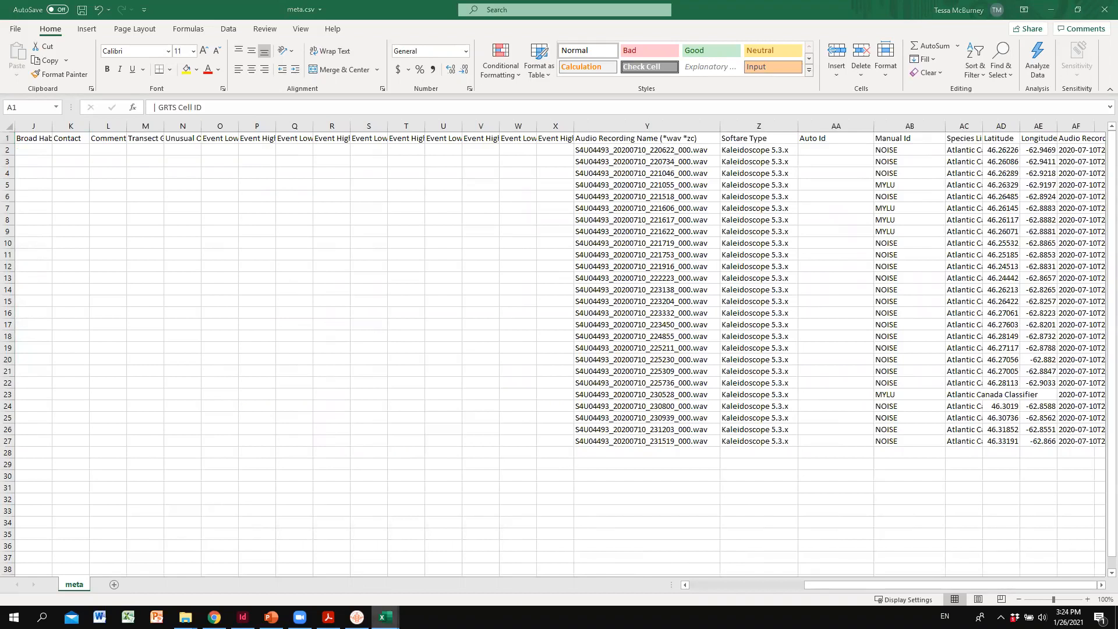
mouse_move(385, 617)
left_click(447, 569)
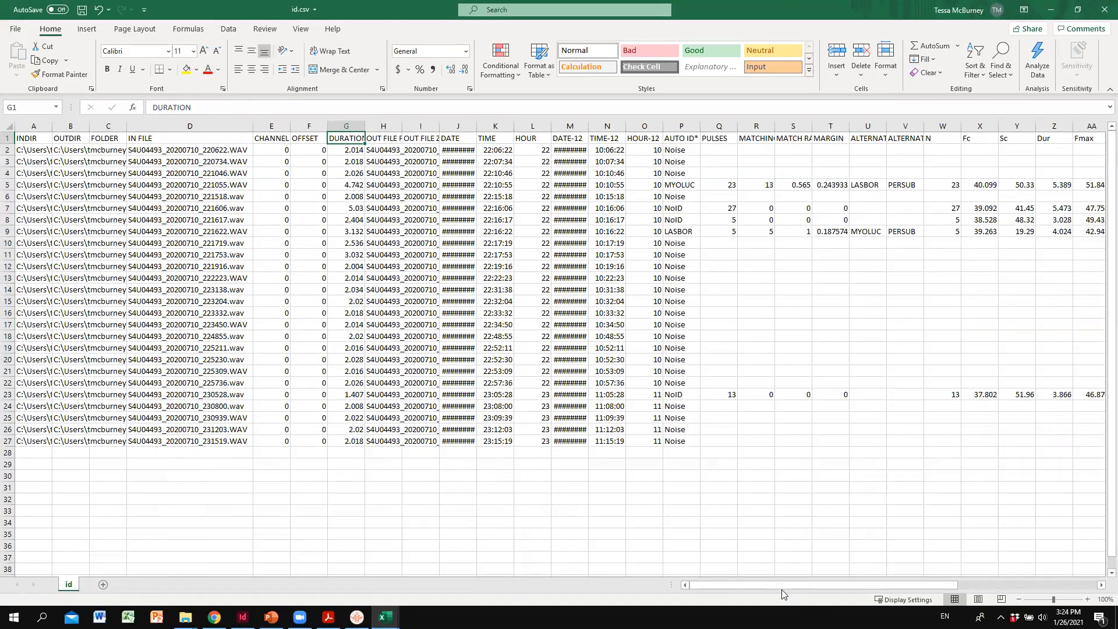
- Compare the MANUAL ID values in AK2:AK27 of id.csv with the Manual Id column of meta.csv
left_click_drag(841, 587, 1000, 593)
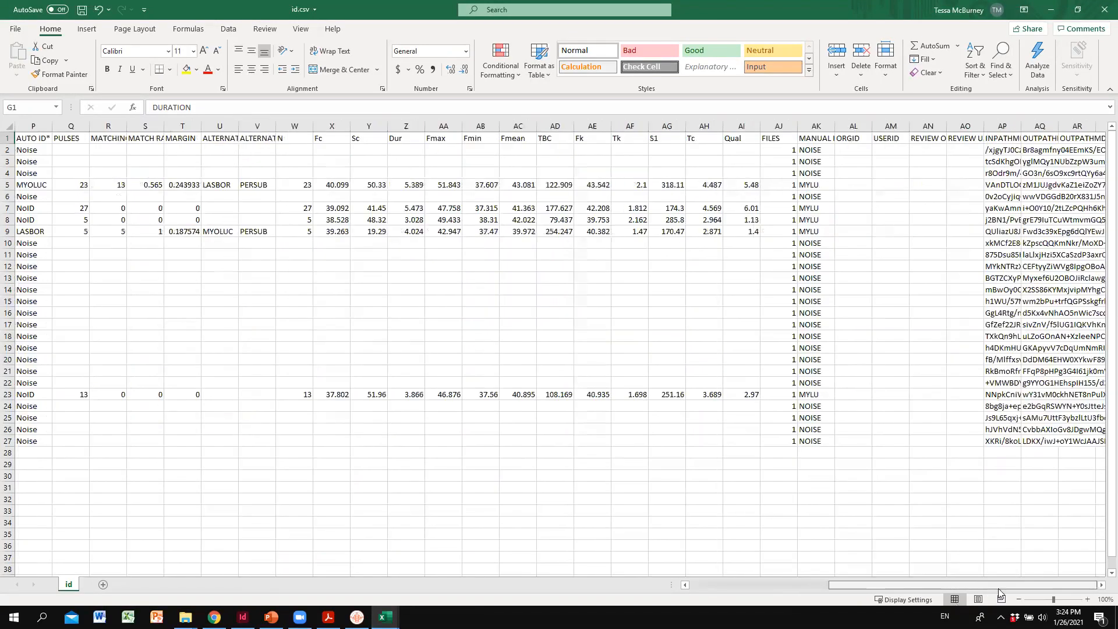
left_click_drag(818, 150, 821, 444)
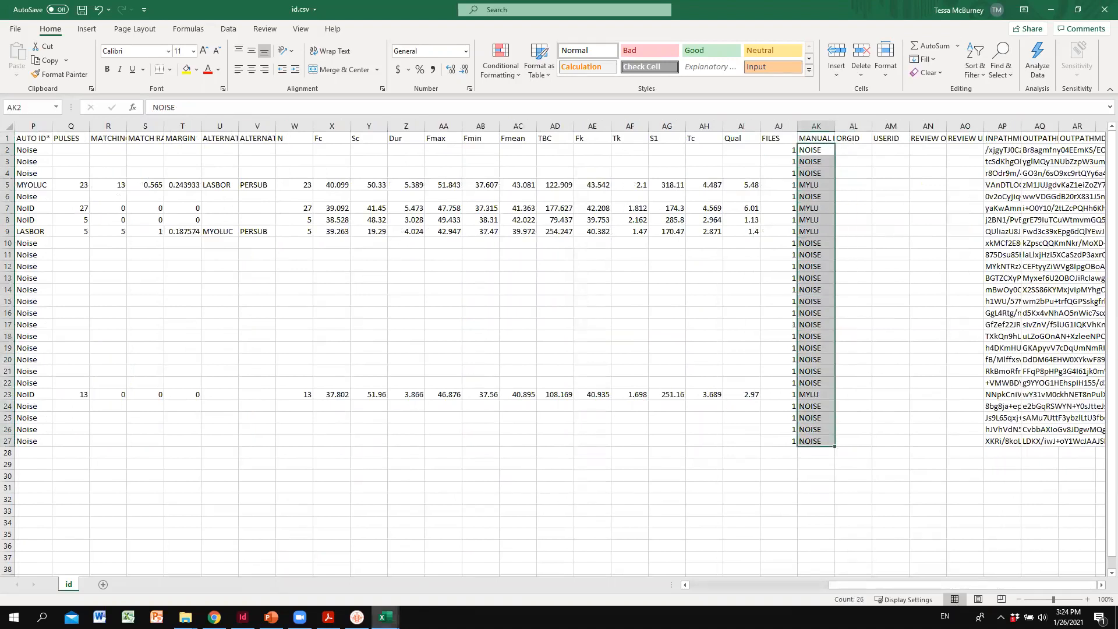
left_click(384, 616)
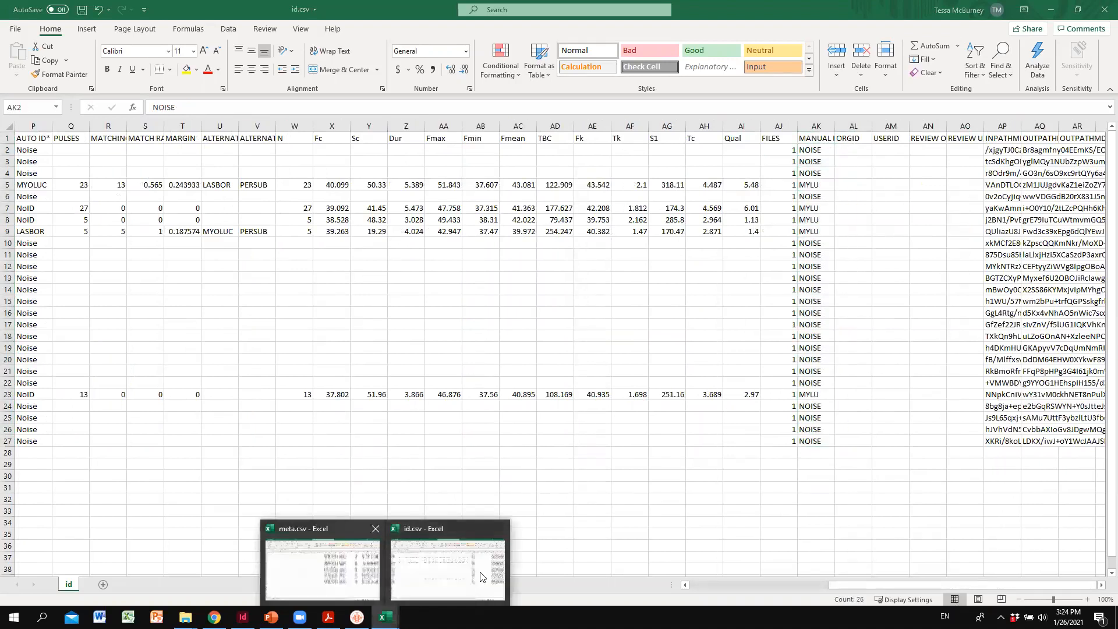
left_click(326, 570)
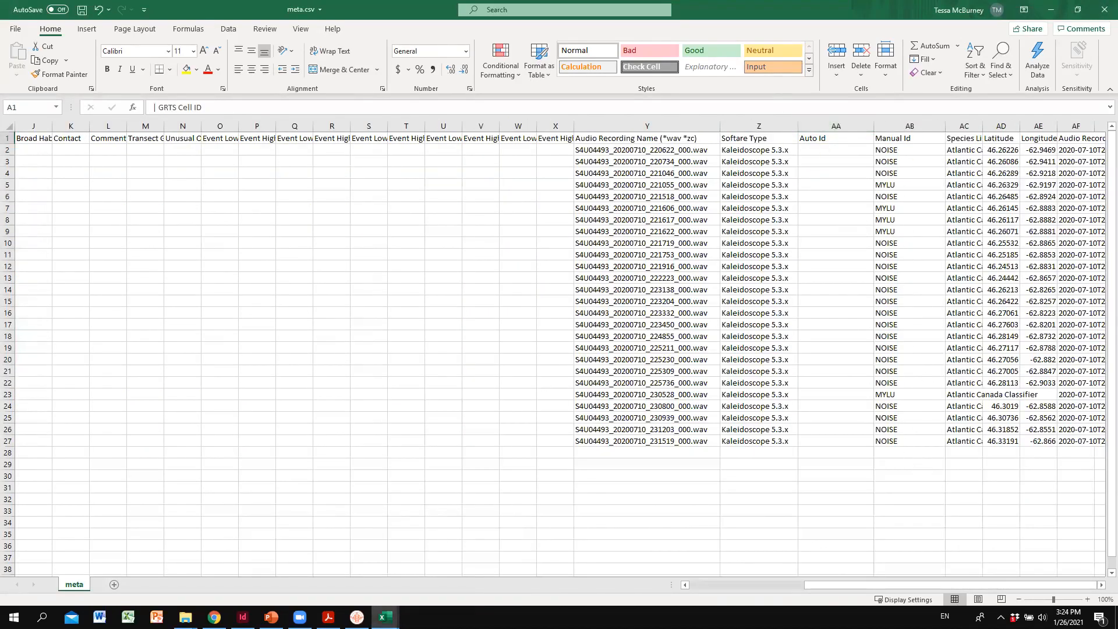
mouse_move(385, 617)
left_click(450, 573)
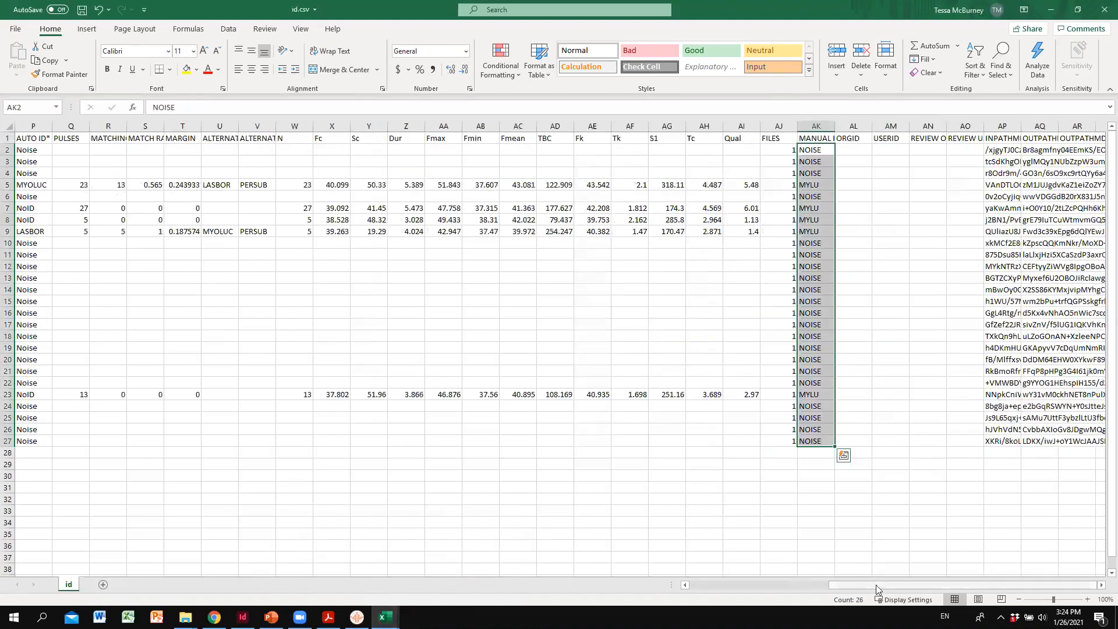
- Copy the AUTO ID values P2:P27 of id.csv into the Auto Id column of meta.csv from AA2 down, and save meta.csv
left_click_drag(865, 588, 758, 574)
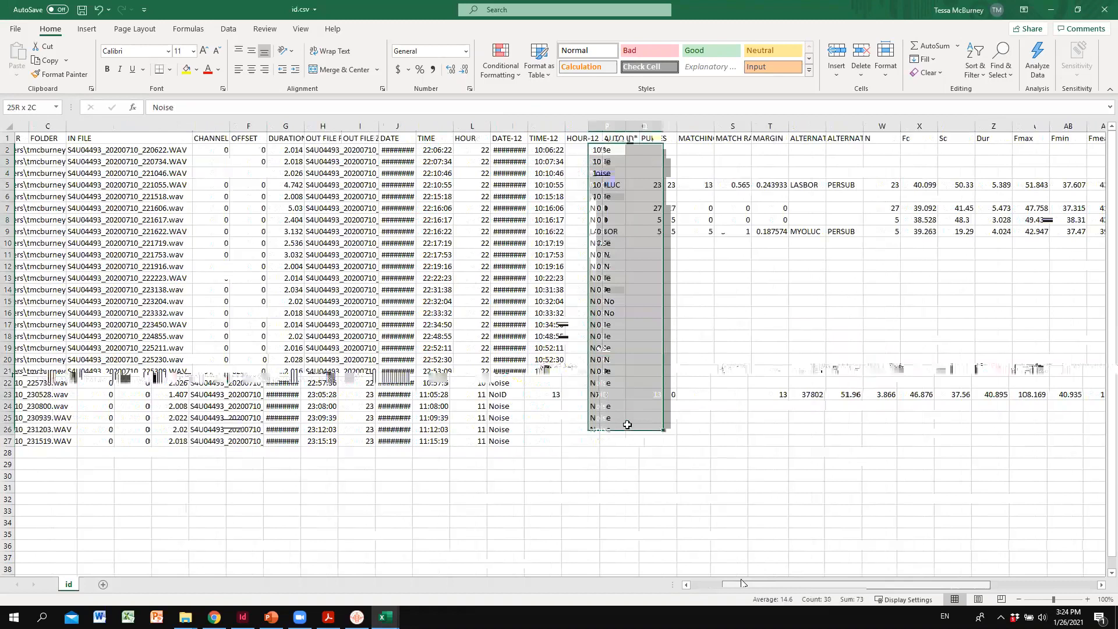
left_click_drag(627, 424, 606, 441)
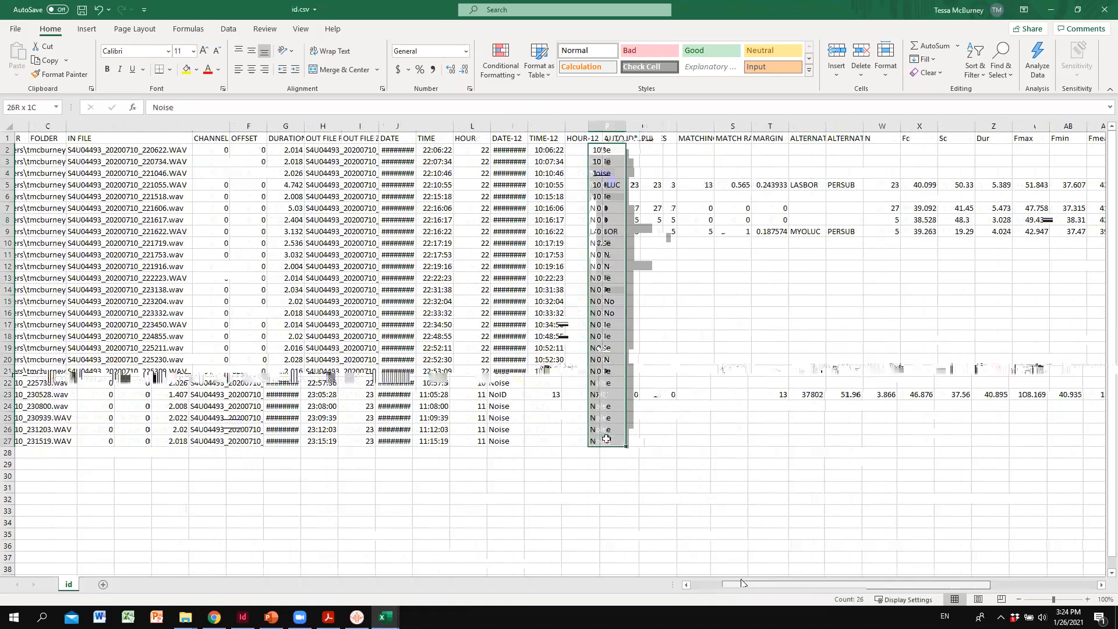
right_click(607, 311)
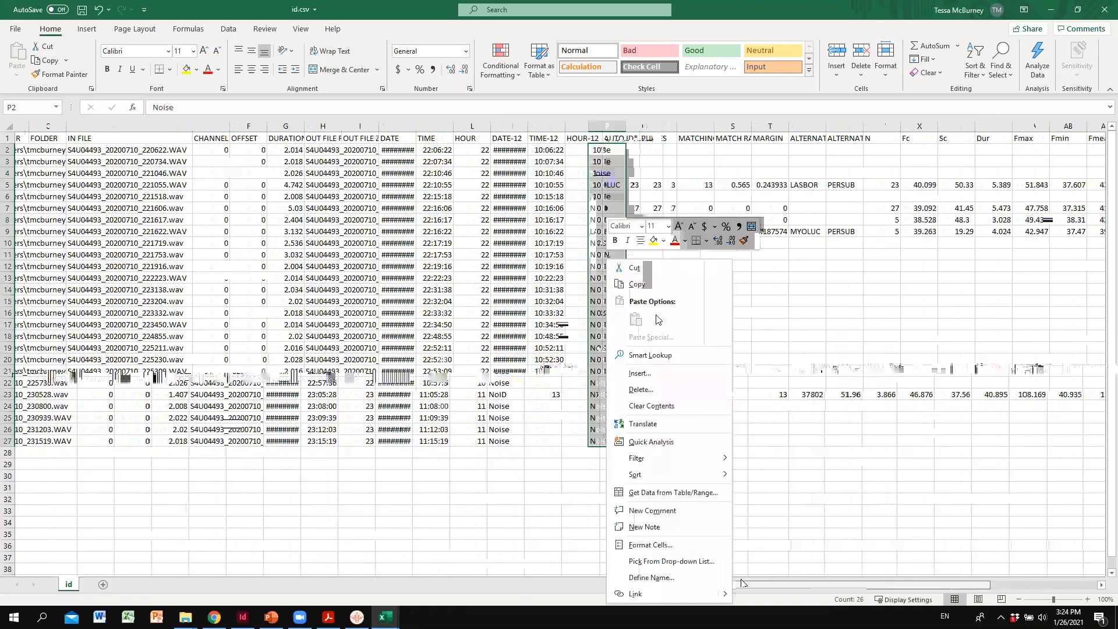
left_click(638, 285)
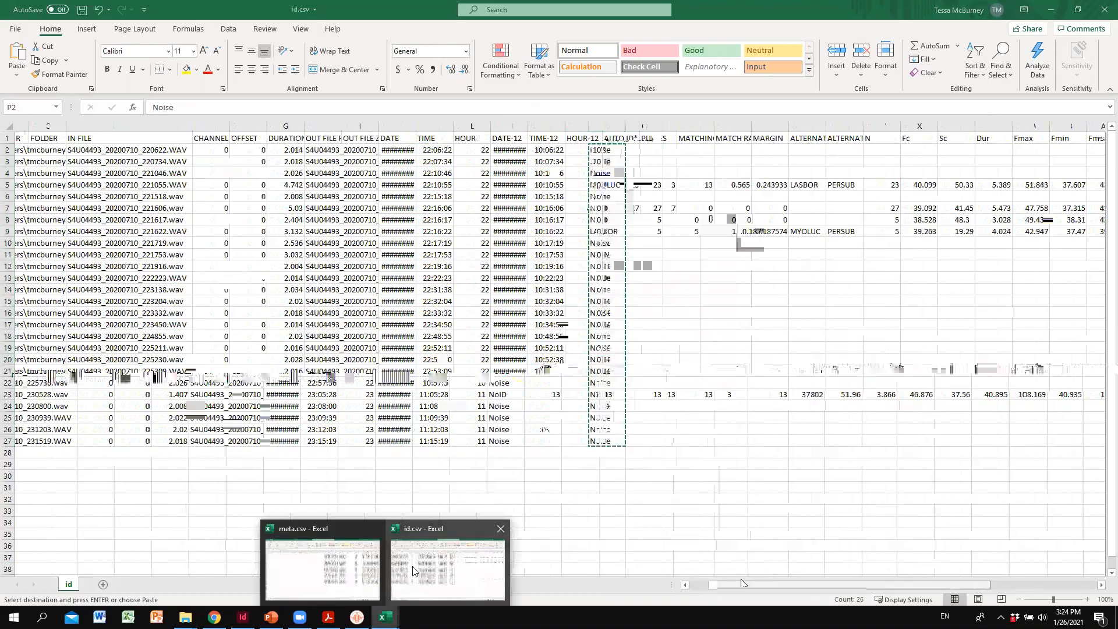
left_click(326, 564)
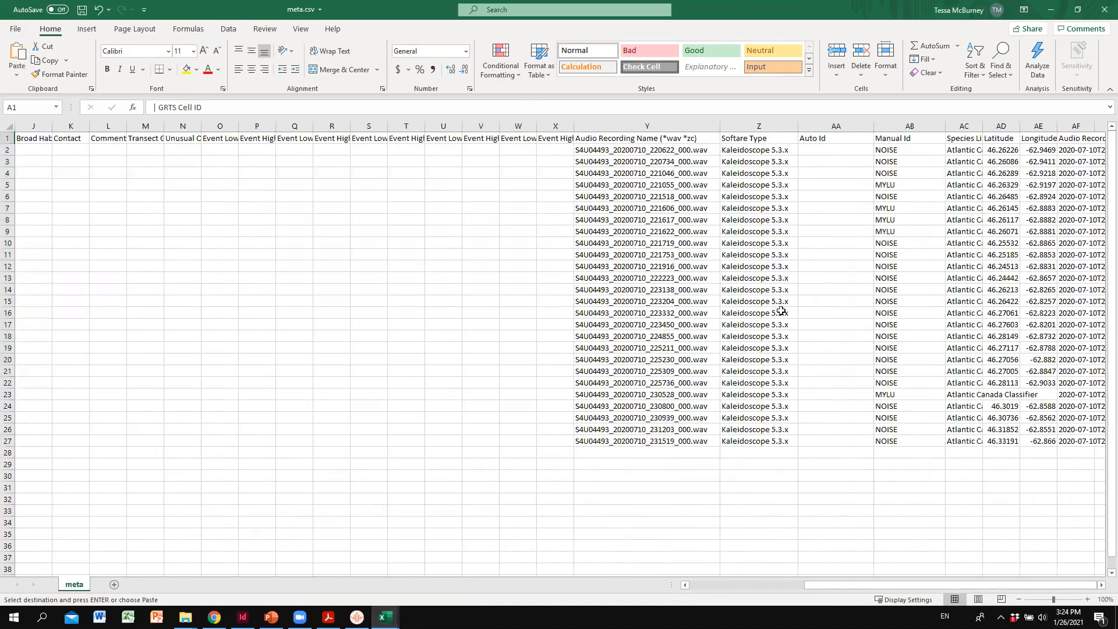
left_click(836, 150)
right_click(837, 151)
left_click(856, 205)
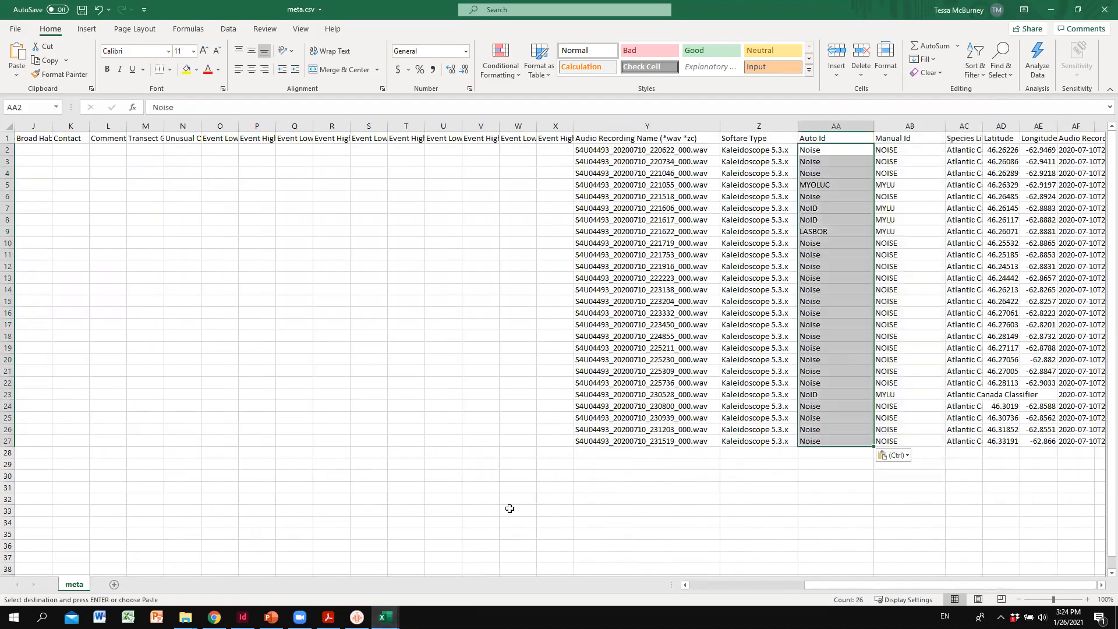
left_click(435, 523)
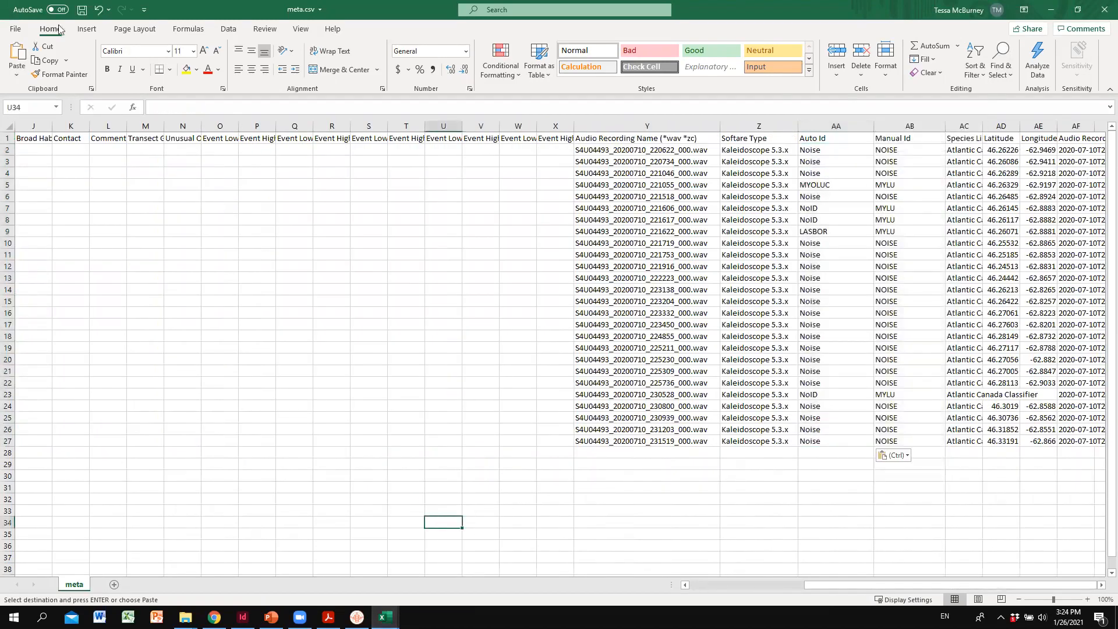
left_click(81, 10)
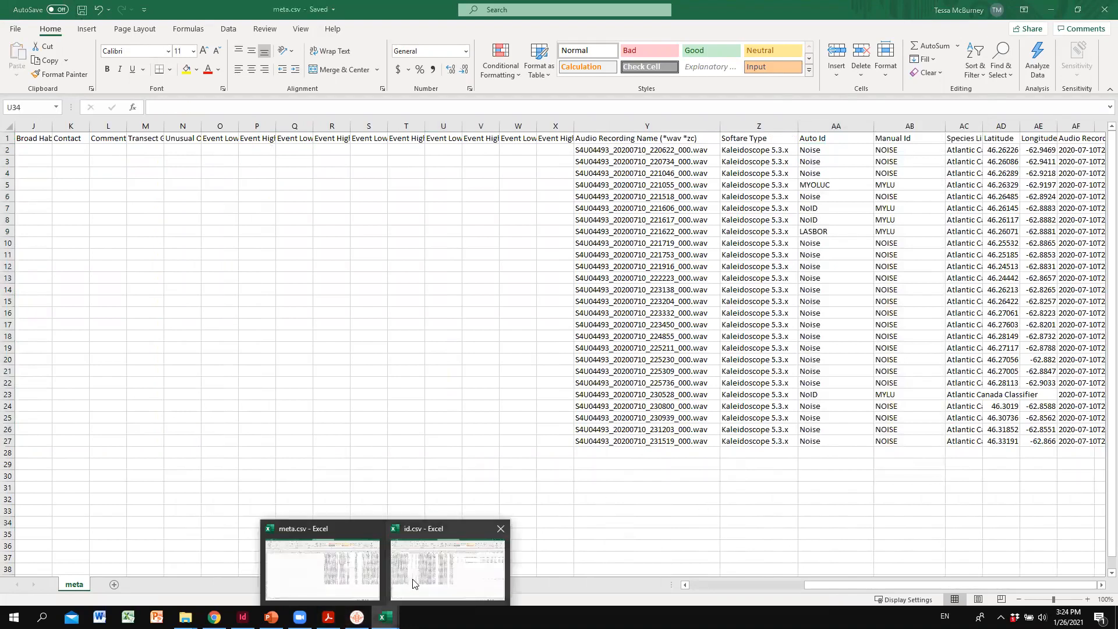
- Close id.csv without saving its changes and return to meta.csv
mouse_move(384, 616)
left_click(433, 574)
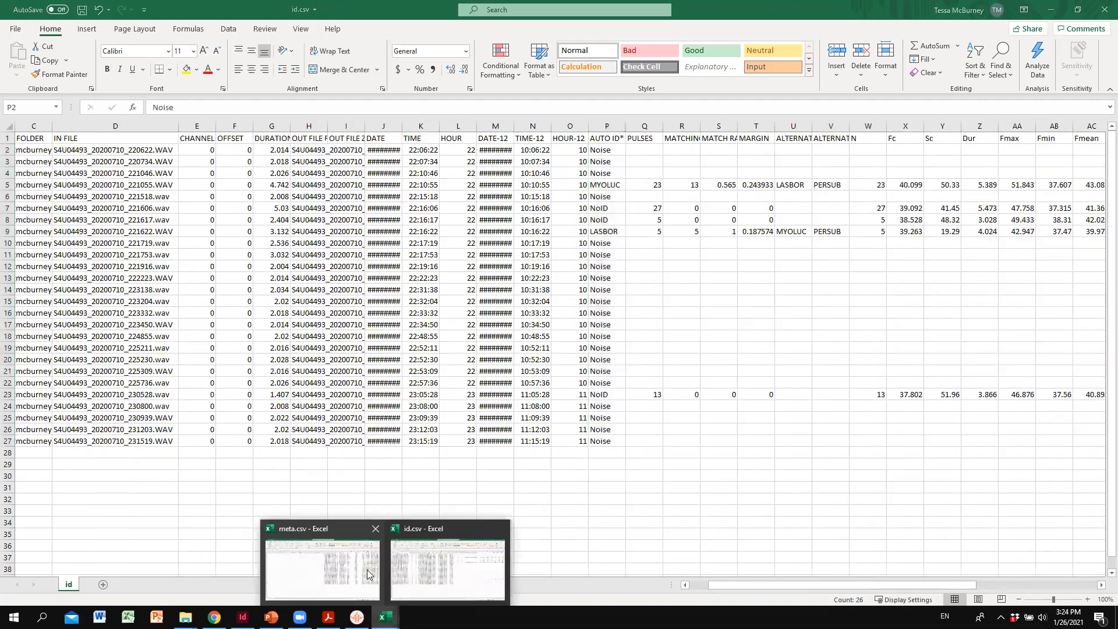
left_click(349, 575)
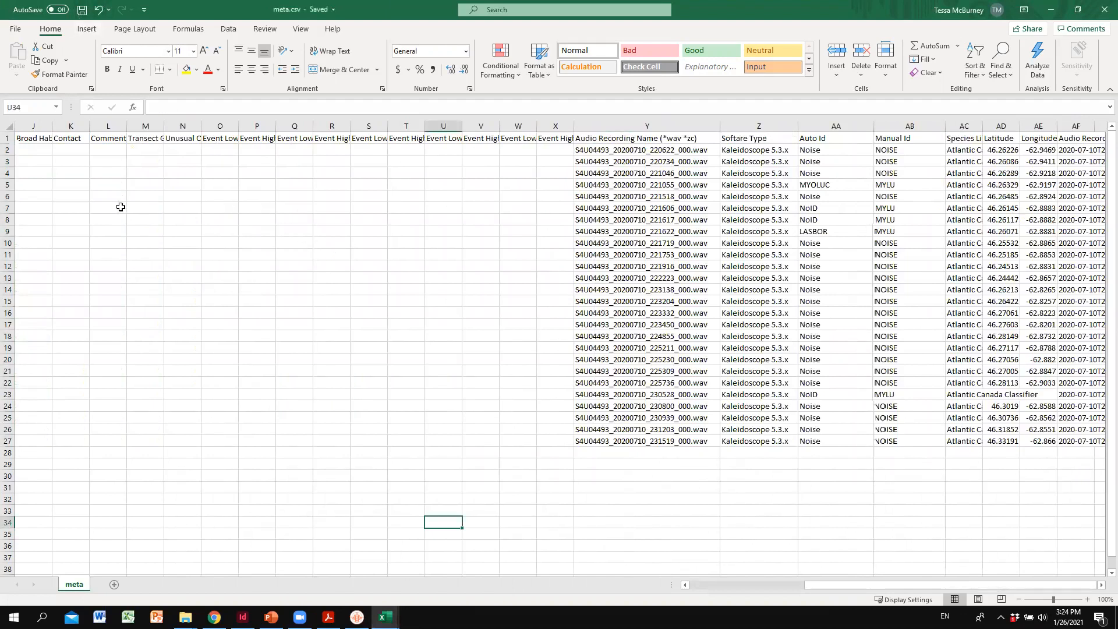
key("alt+Tab")
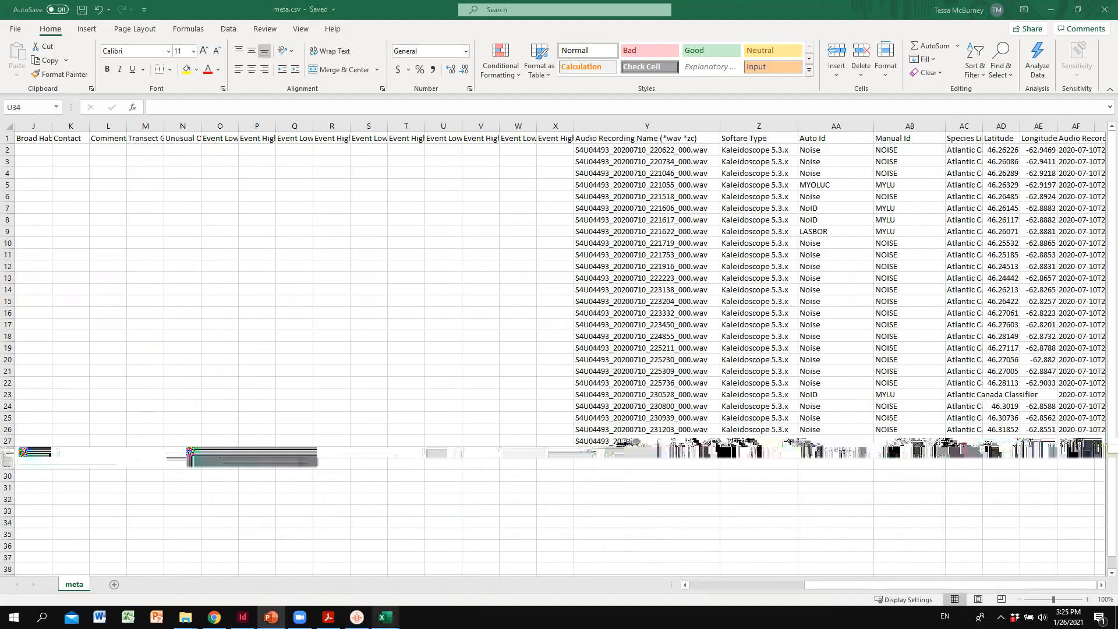
mouse_move(385, 617)
left_click(499, 531)
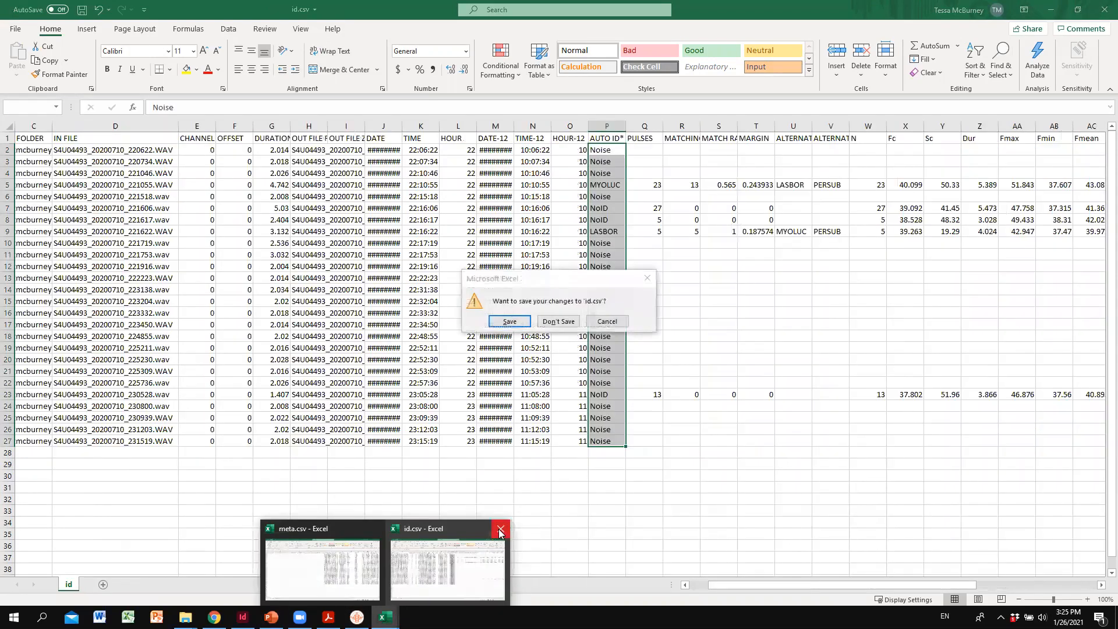
left_click(542, 322)
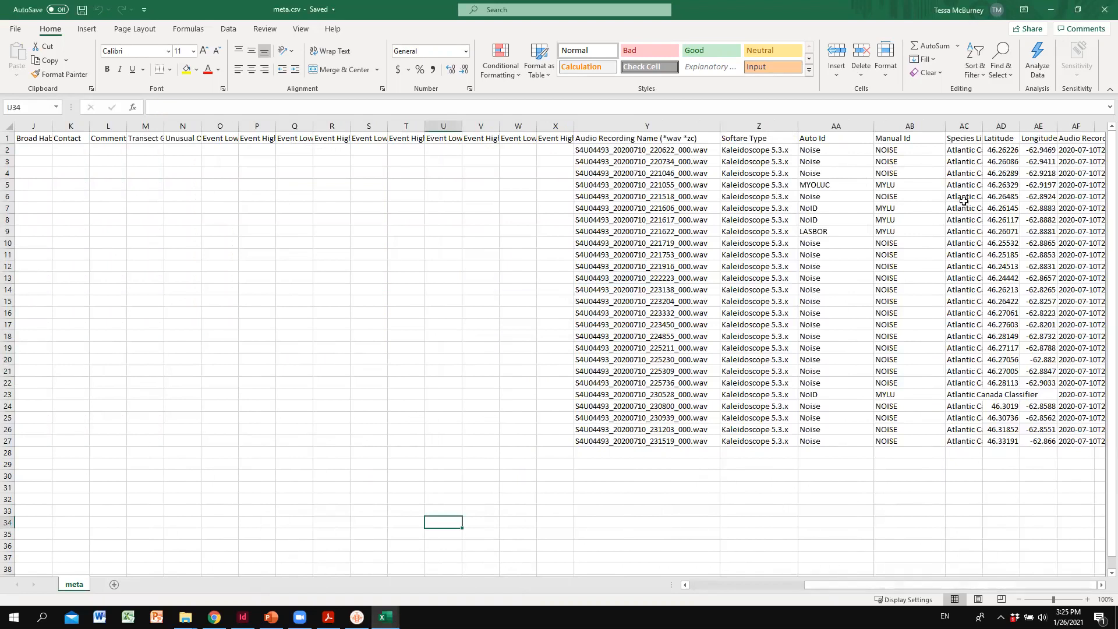
- Widen the Latitude and Longitude columns of meta.csv and fit the Species List column to its contents
left_click_drag(1019, 126, 1046, 125)
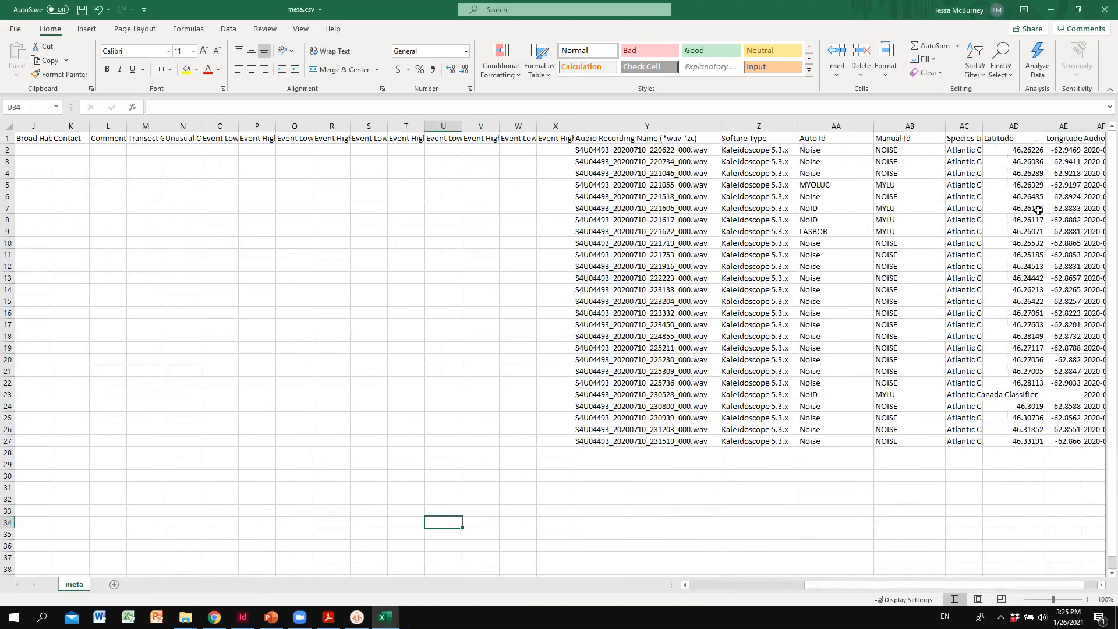
left_click_drag(971, 584, 986, 585)
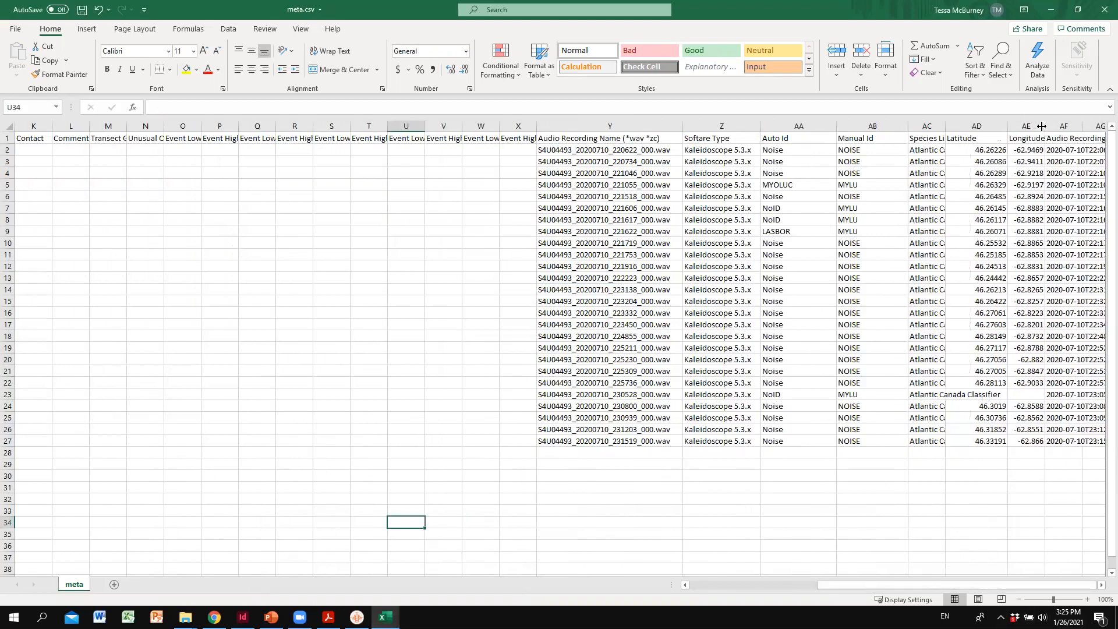
left_click_drag(1041, 124, 1071, 124)
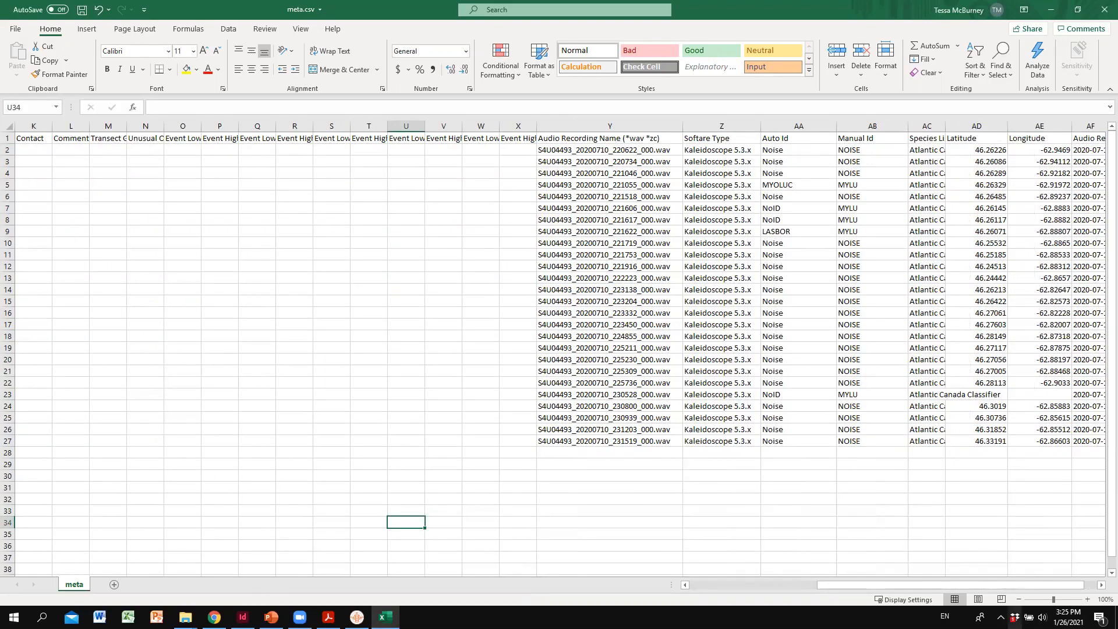
left_click_drag(1014, 589, 1025, 590)
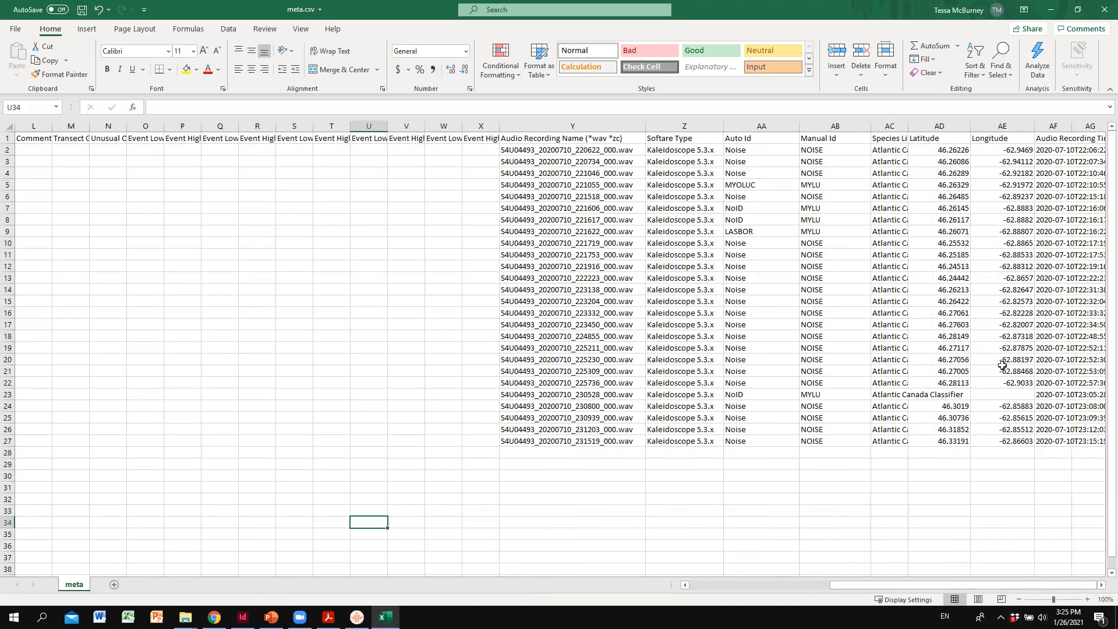
double_click(909, 126)
left_click_drag(1066, 586, 1100, 587)
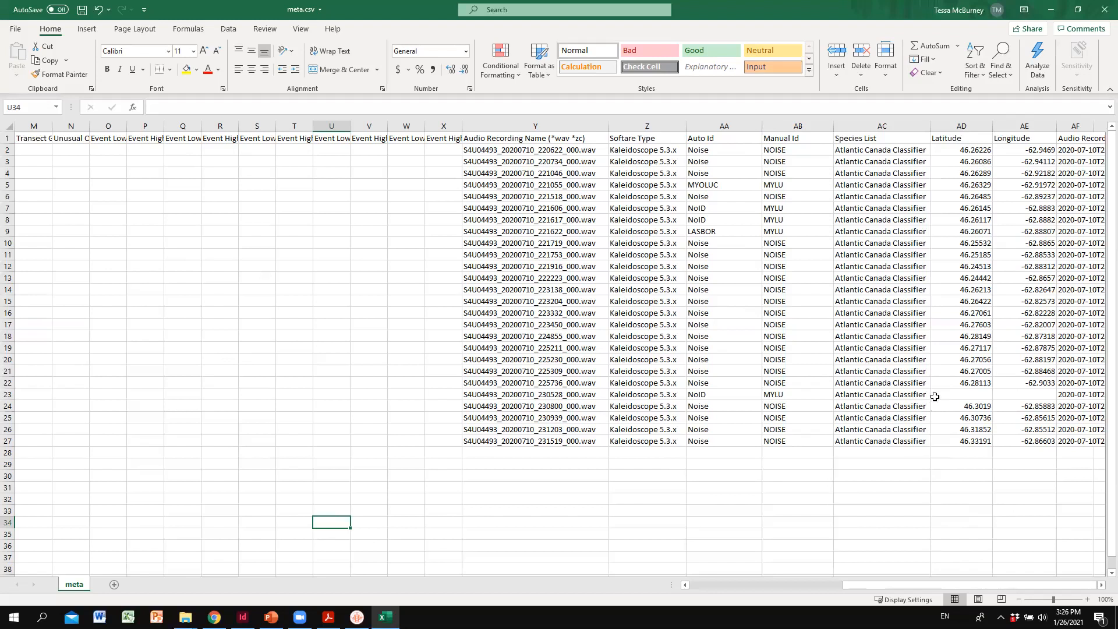
- Select the recording name in row 23, widen the Survey End Time column, and return to the coordinate columns
left_click(564, 394)
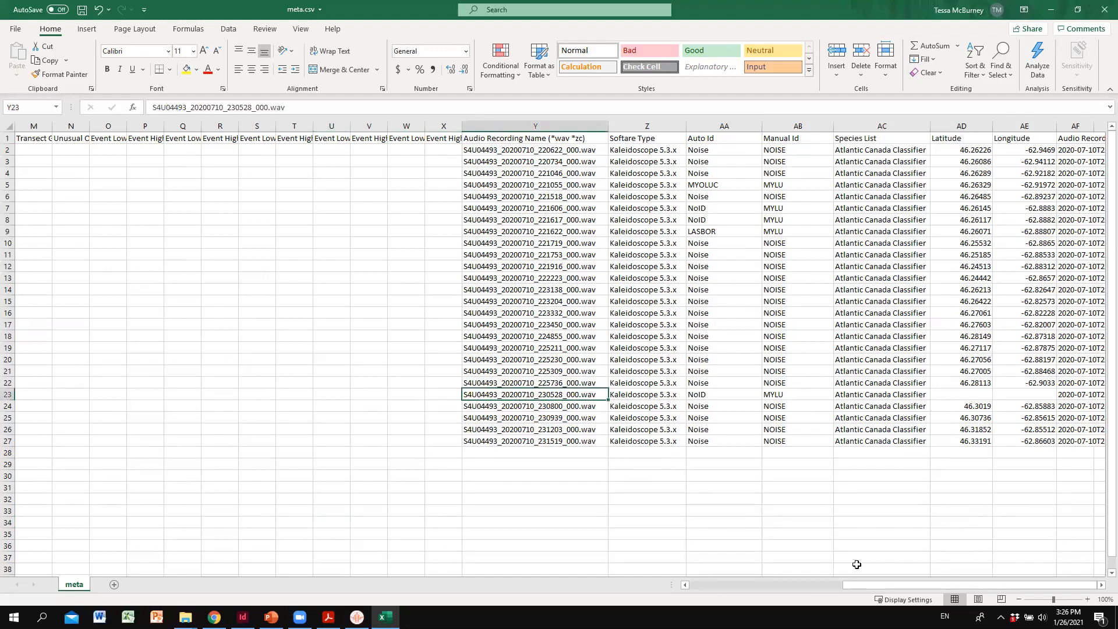
left_click_drag(882, 587, 739, 588)
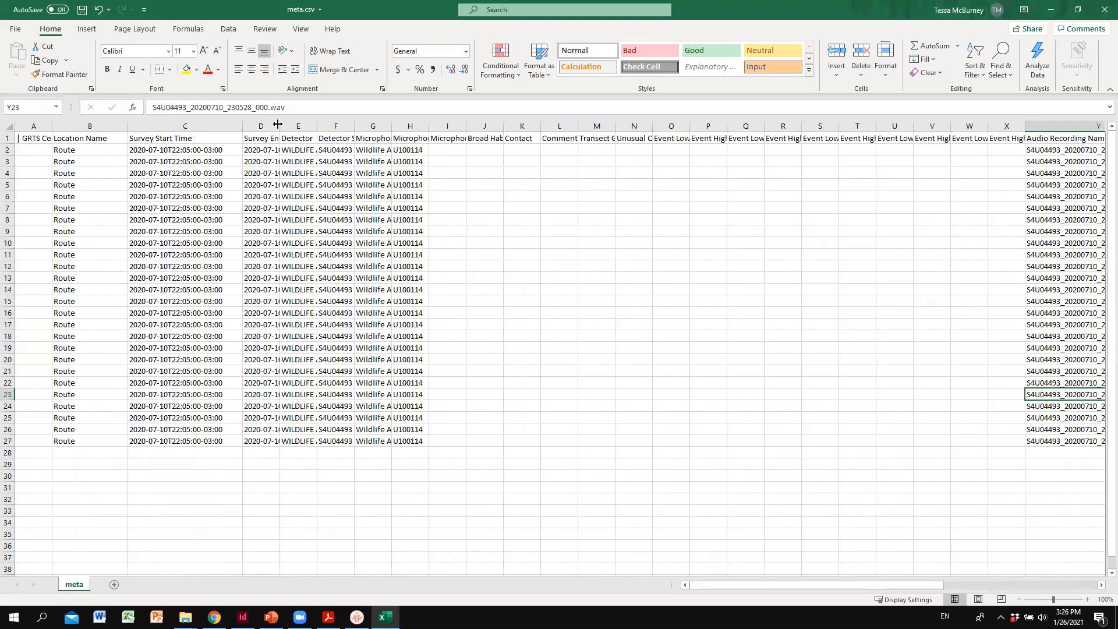
left_click_drag(280, 129, 304, 129)
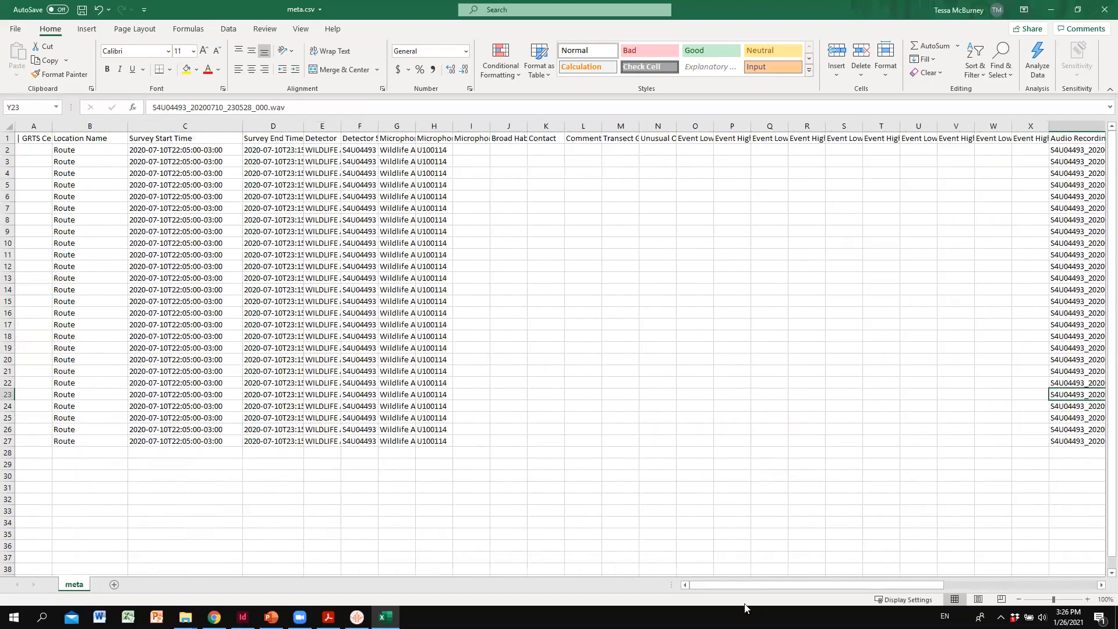
left_click_drag(743, 585, 834, 585)
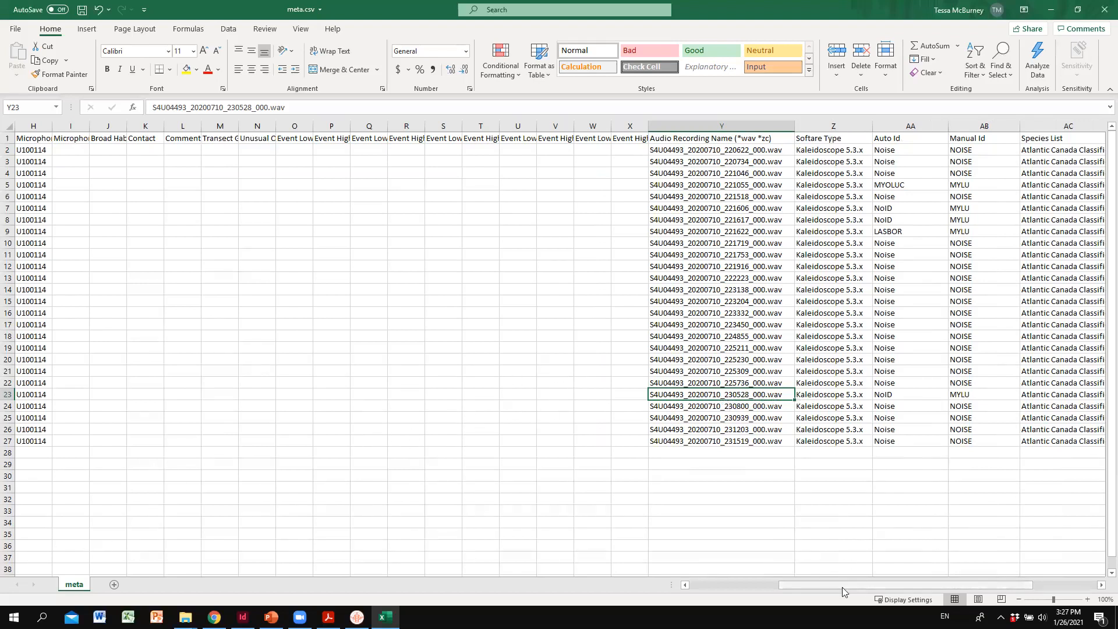
left_click_drag(842, 585, 921, 589)
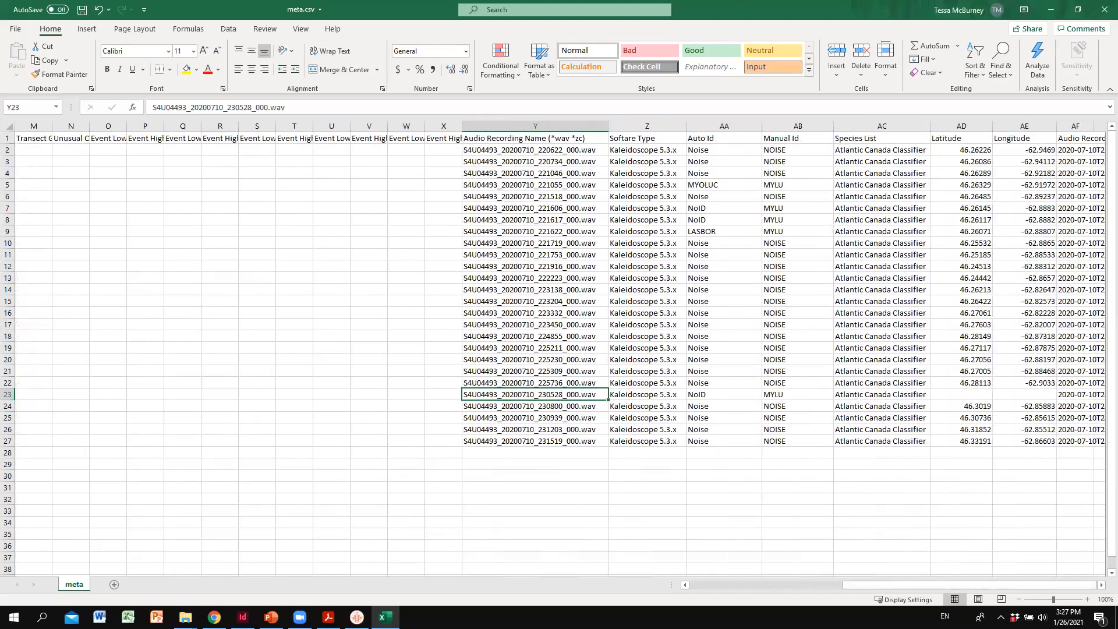
- Clear the Latitude and Longitude values of all records, AD2:AE27, keeping the column headers
key("alt+Tab")
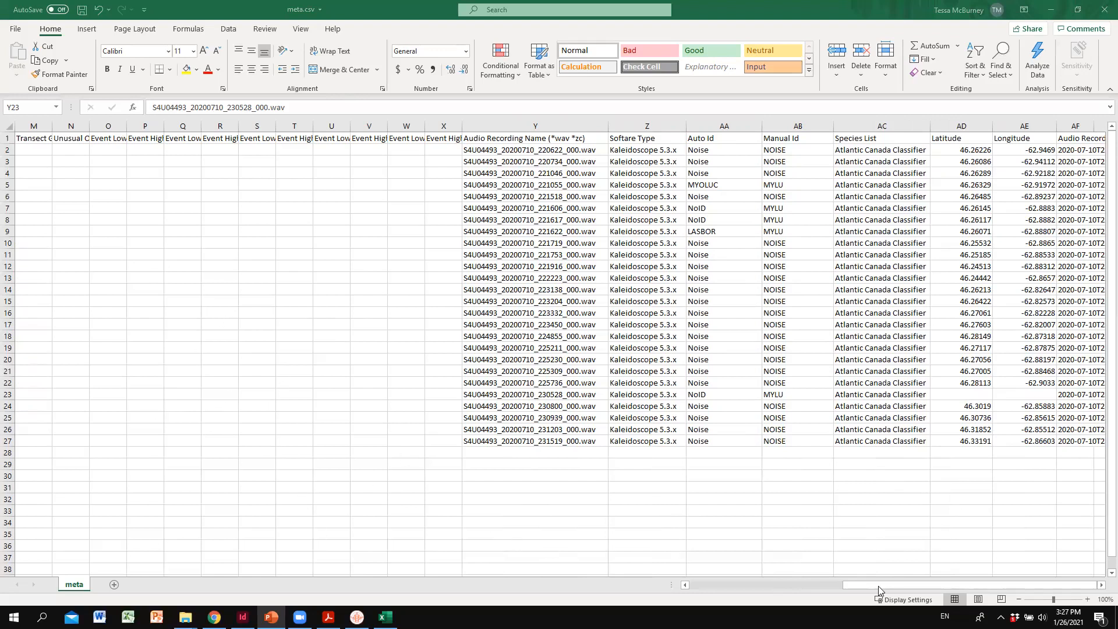
left_click(968, 150)
left_click_drag(961, 146, 1026, 437)
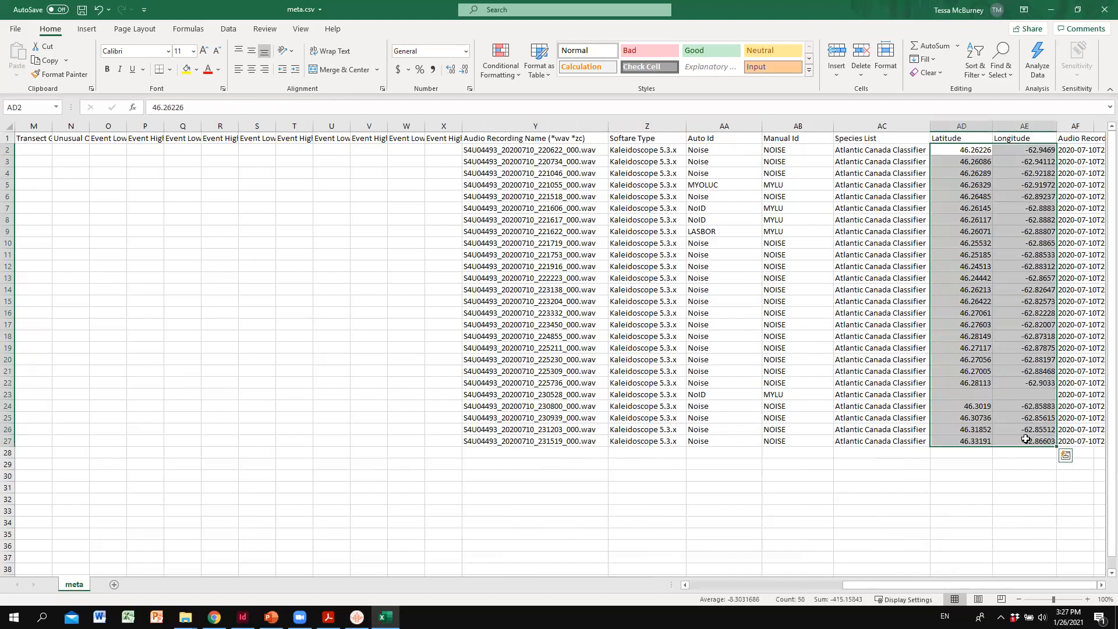
right_click(993, 201)
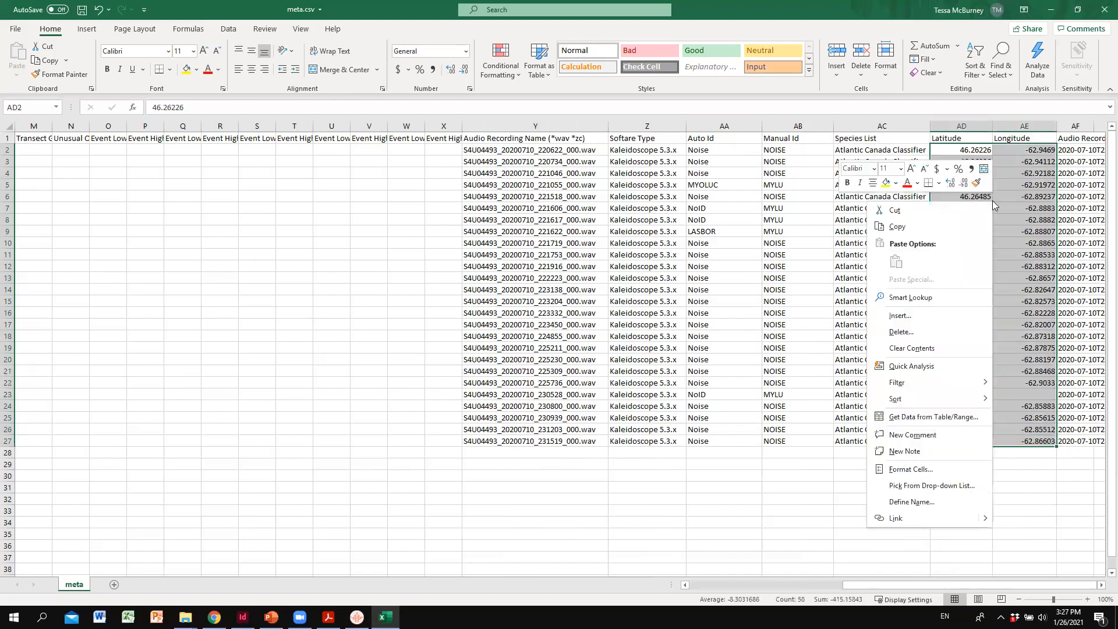
left_click(907, 353)
left_click(294, 394)
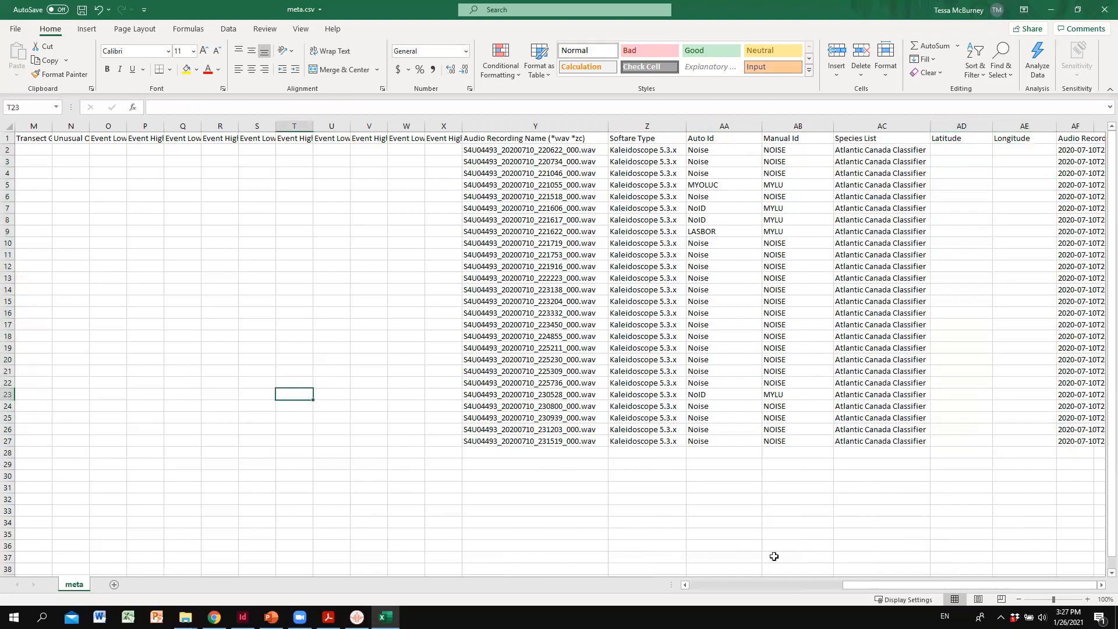
- Review the meta.csv columns from GRTS Cell ID through Longitude and minimize the workbook
left_click_drag(882, 582, 772, 579)
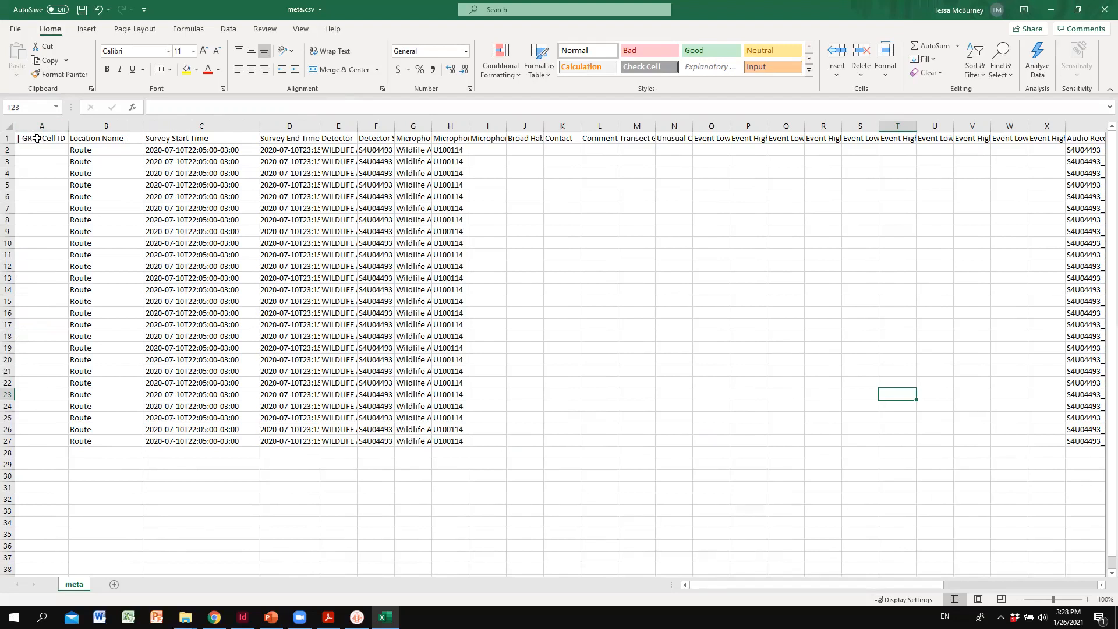
left_click_drag(711, 584, 852, 574)
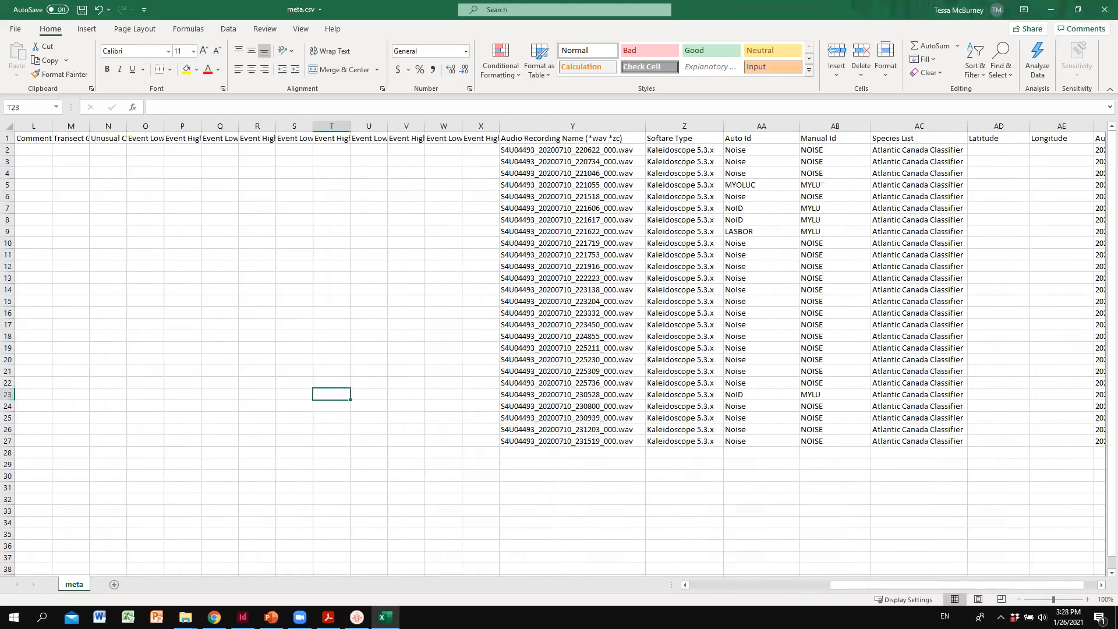
key("alt+Tab")
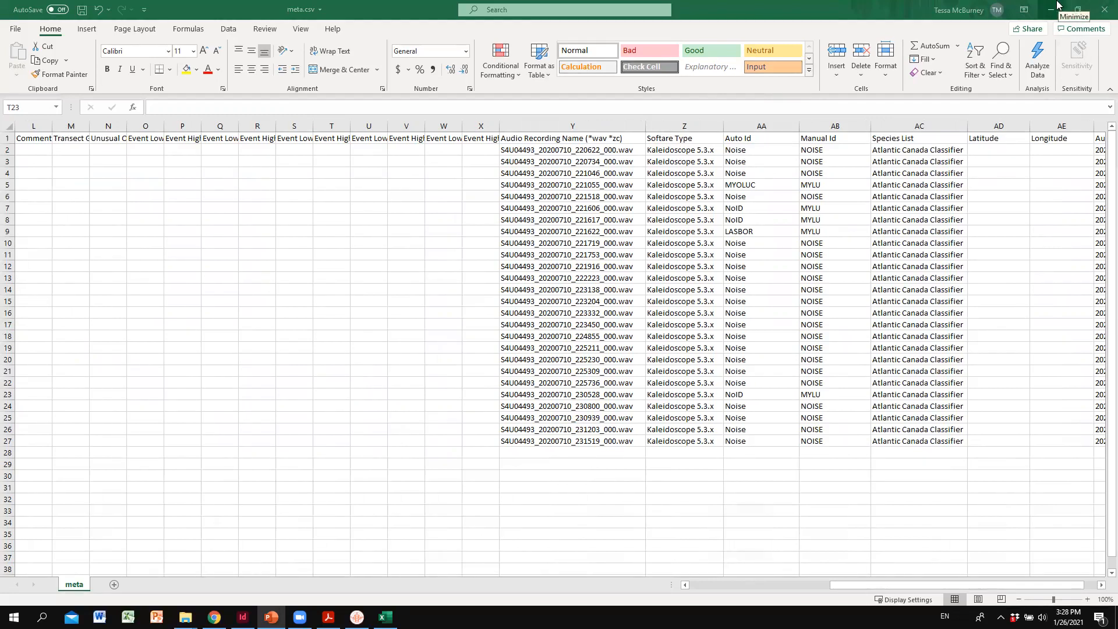
left_click(1059, 5)
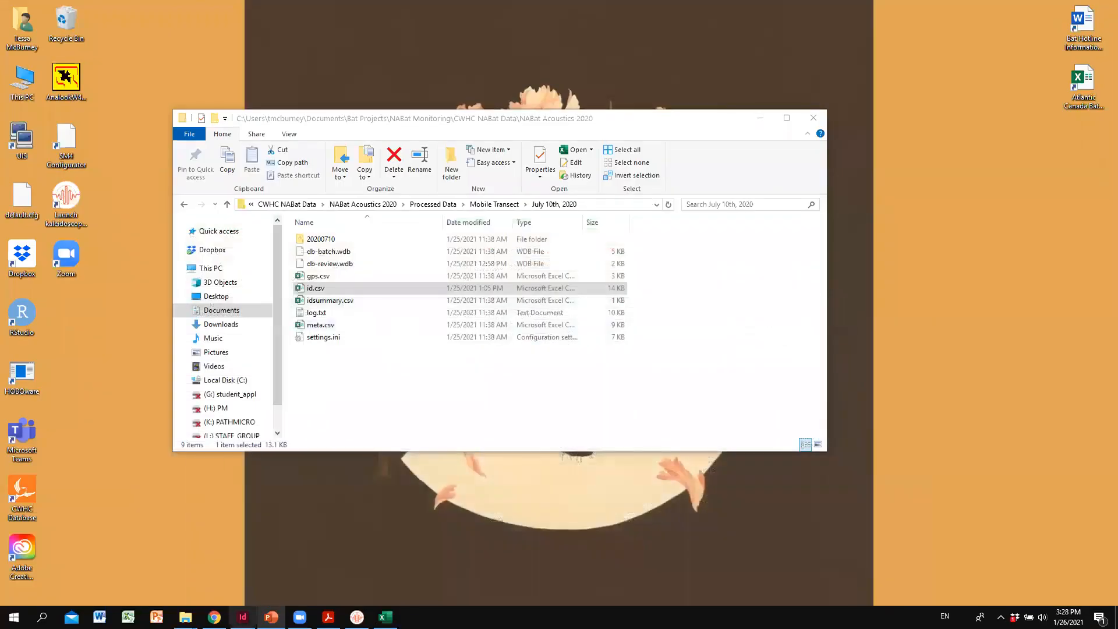
- Switch to Chrome, open the NABat Partner Portal from nabatmonitoring.org, and log in with the saved ScienceBase account
left_click(215, 617)
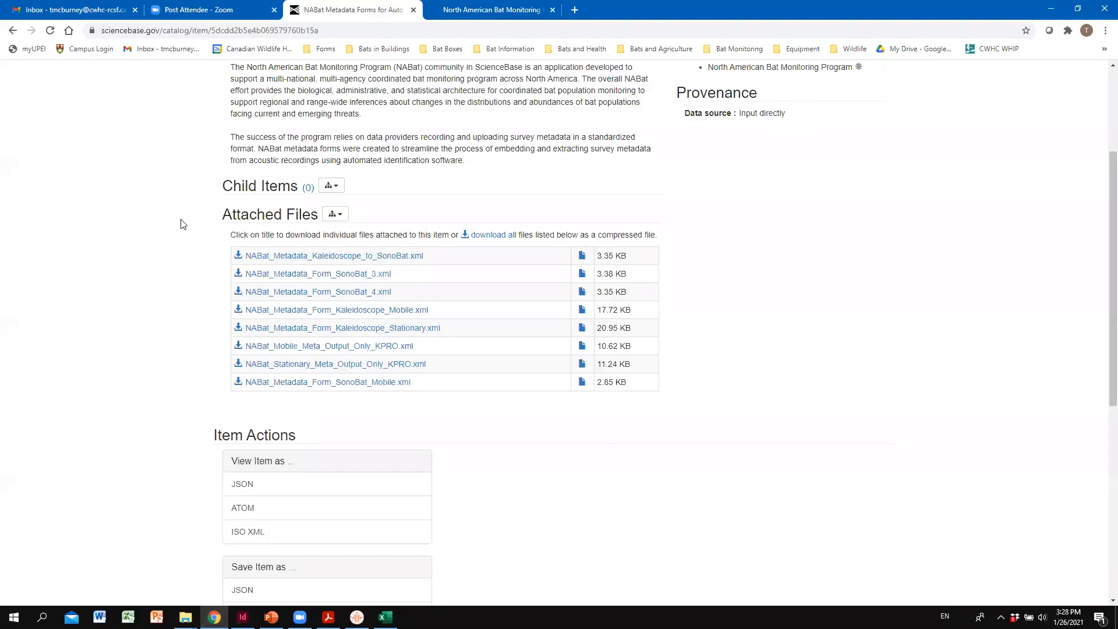
left_click(489, 10)
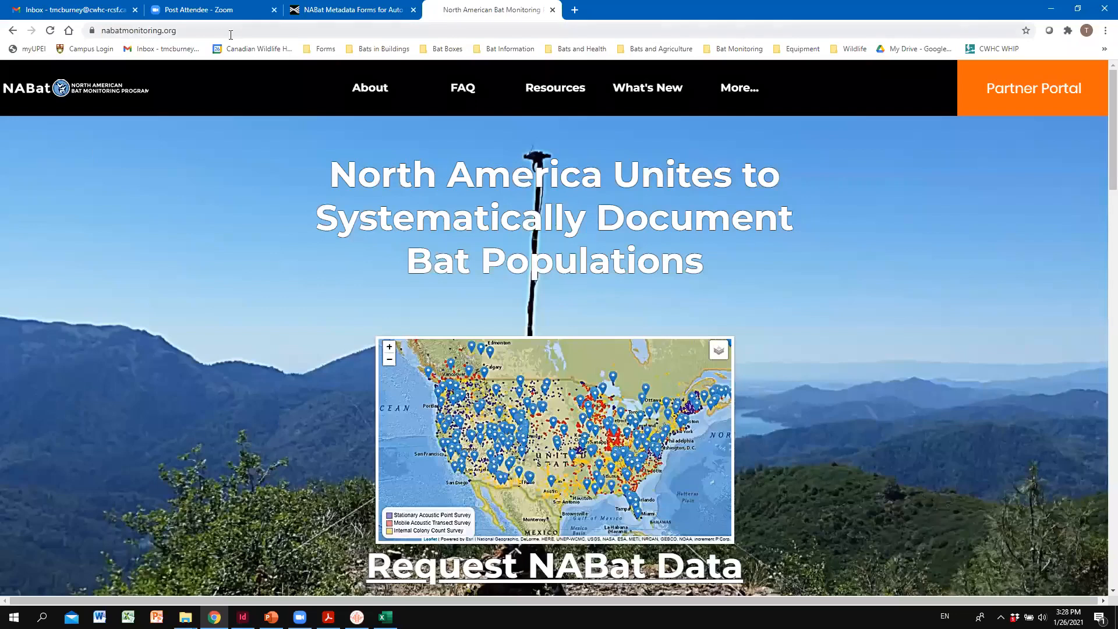
left_click(1032, 86)
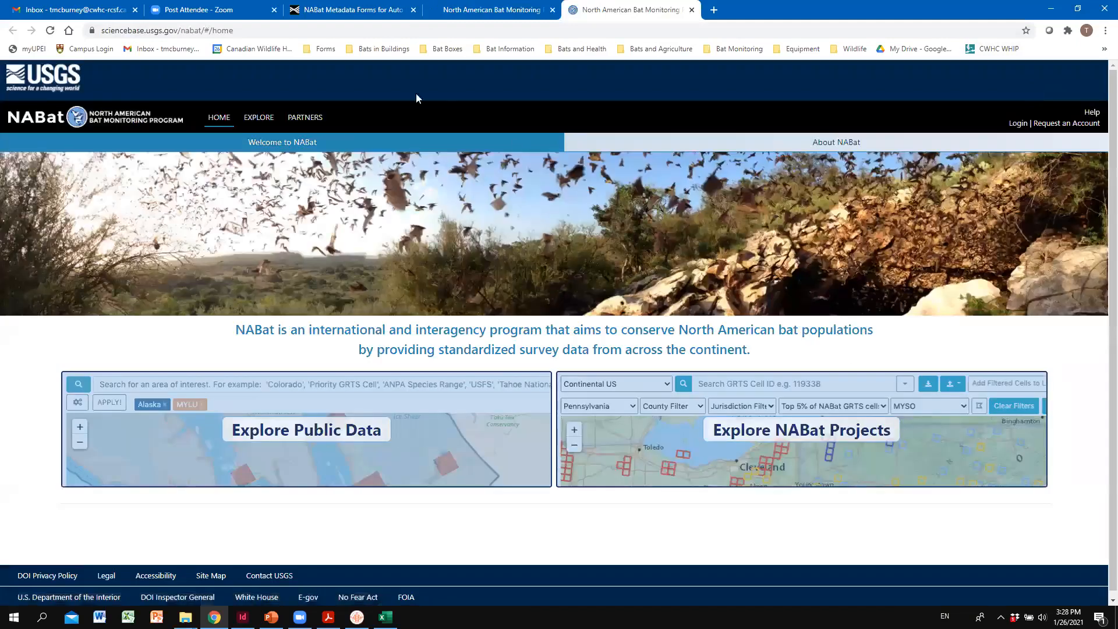
left_click(1020, 125)
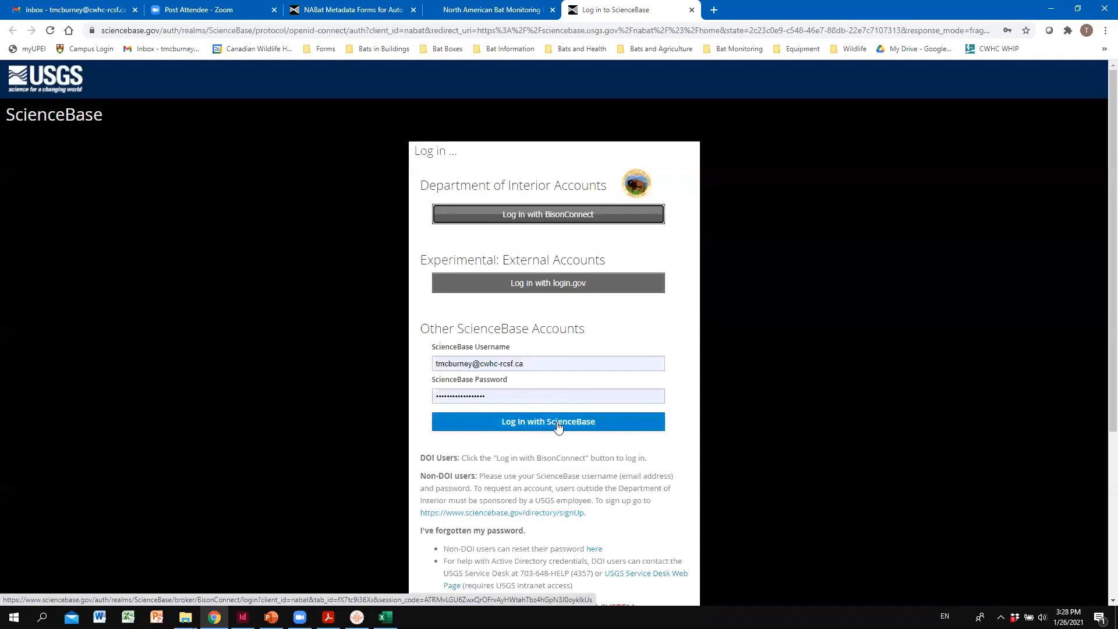
left_click(556, 423)
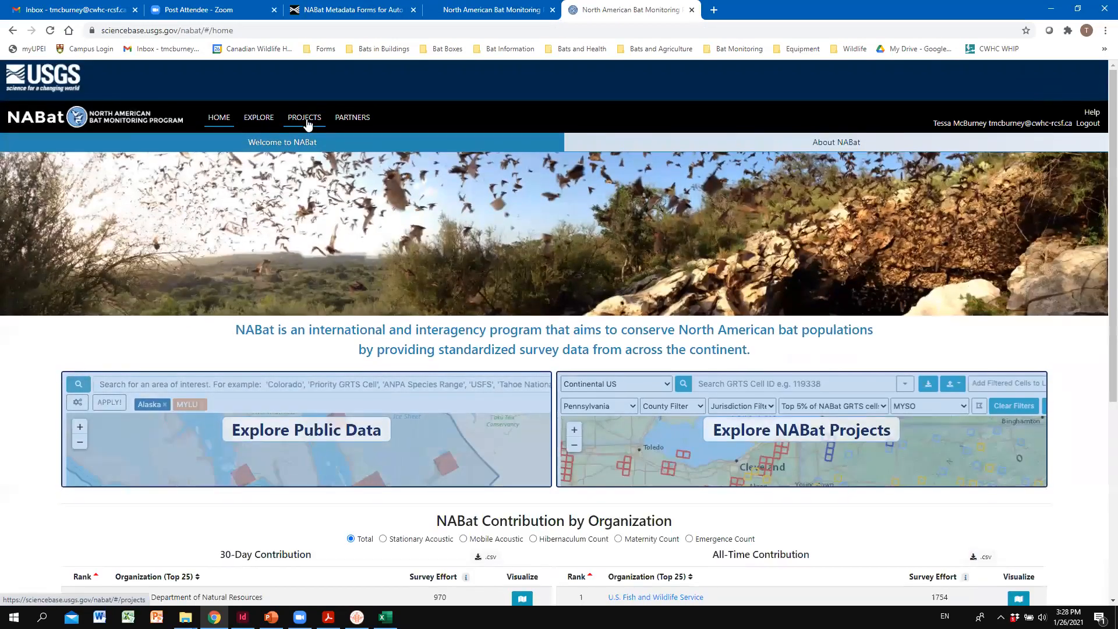
- Open the CWHC NABat PEI project from the list of My NABat Projects
left_click(305, 118)
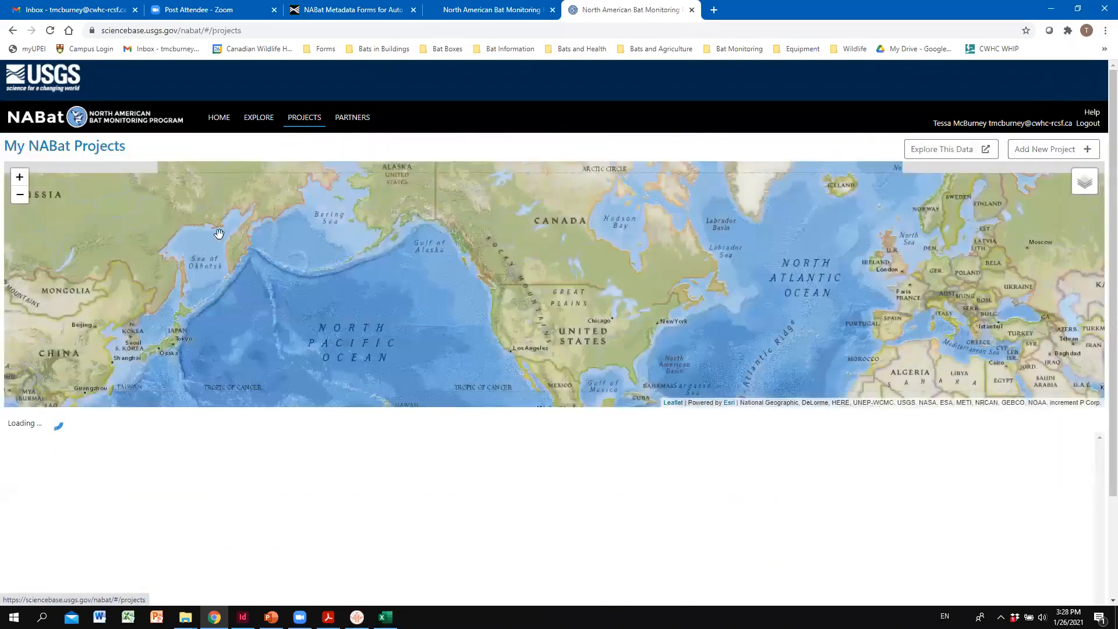
scroll(174, 246, "down", 2)
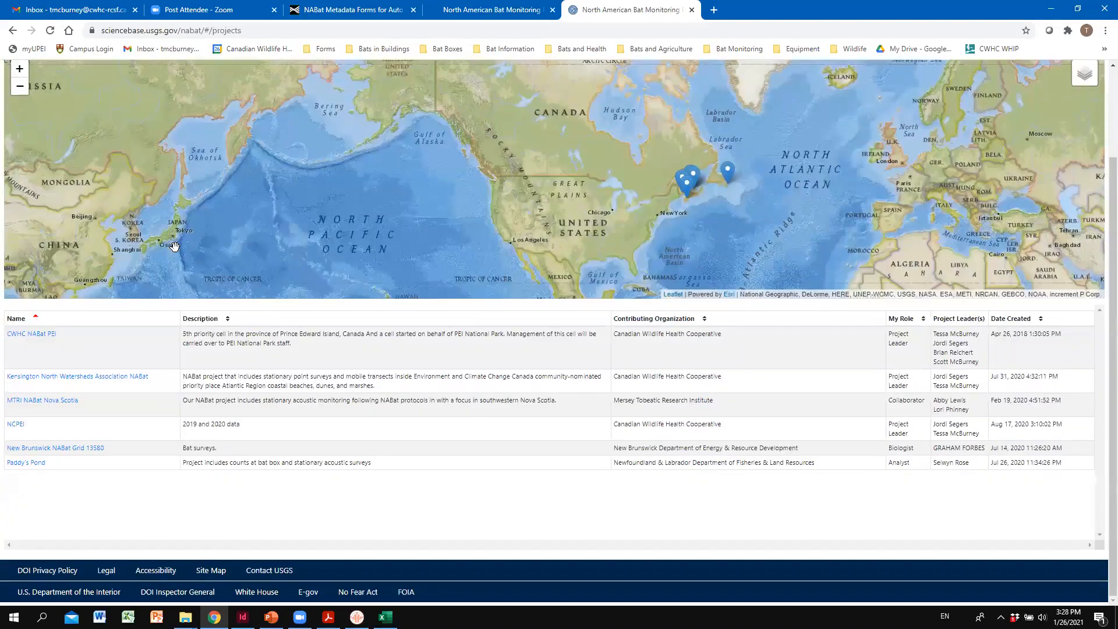
left_click_drag(174, 247, 148, 244)
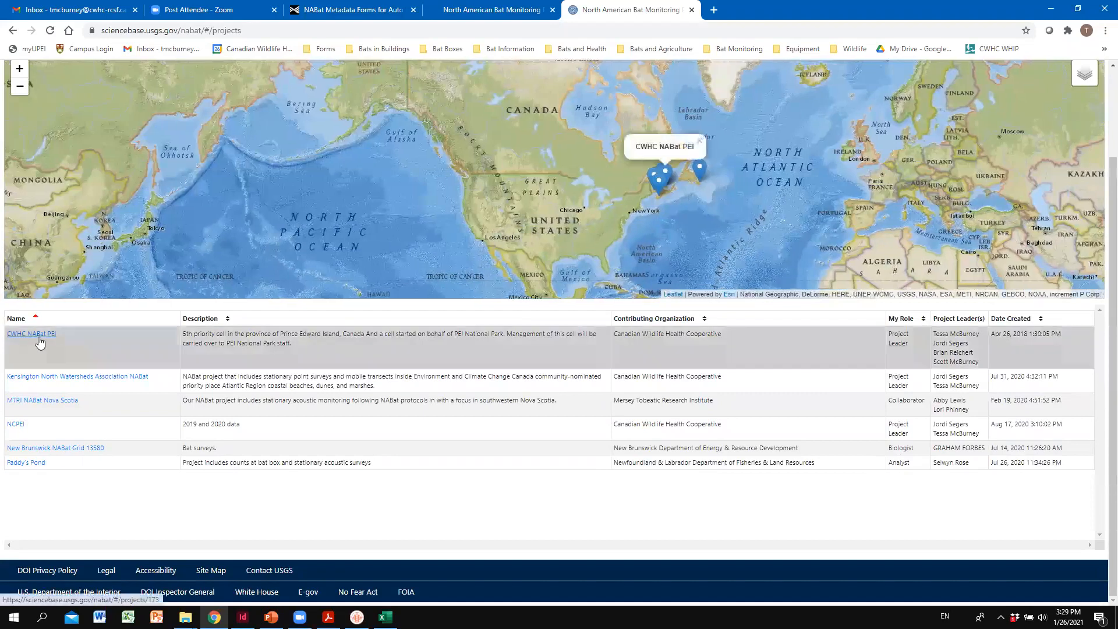
left_click(36, 335)
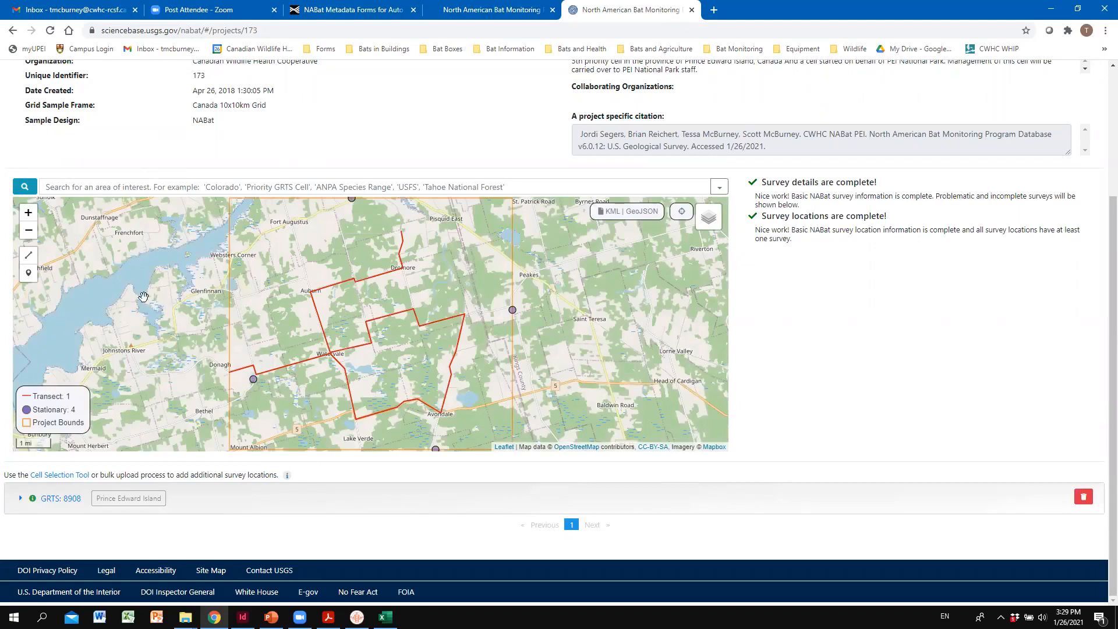
- Delete the existing transect survey location named Route from the project map and confirm its permanent removal
scroll(258, 298, "down", 1)
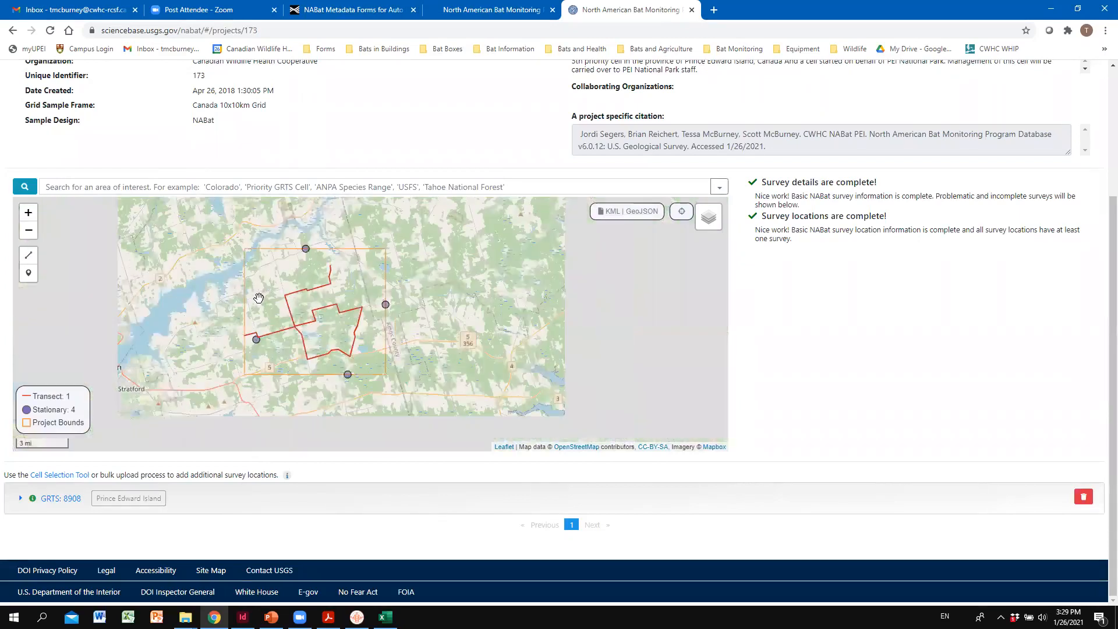
scroll(258, 299, "up", 1)
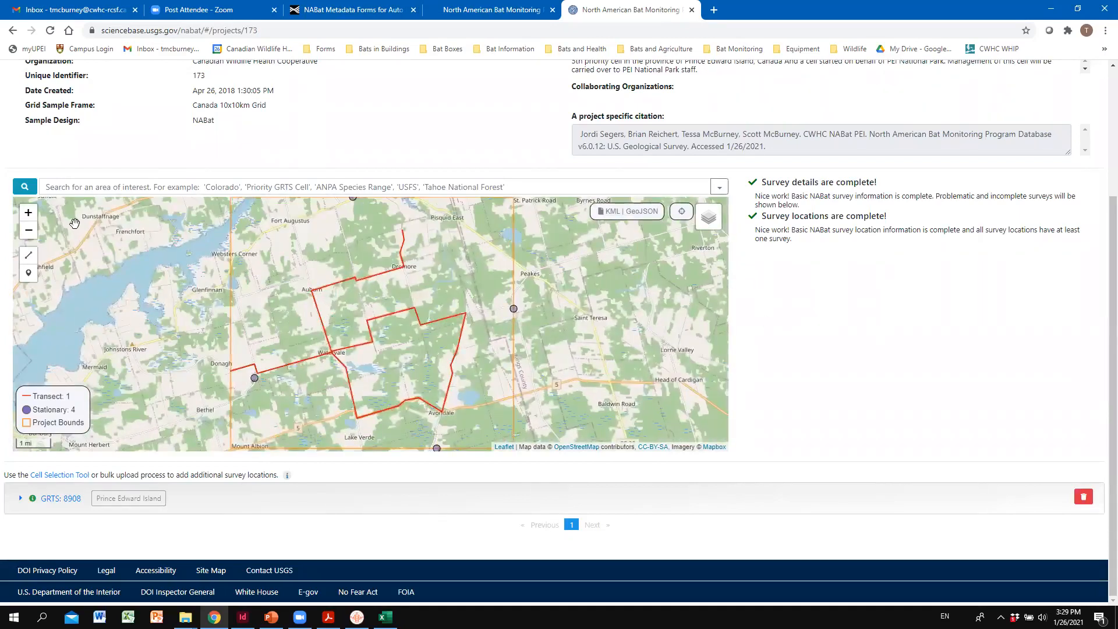
left_click(28, 259)
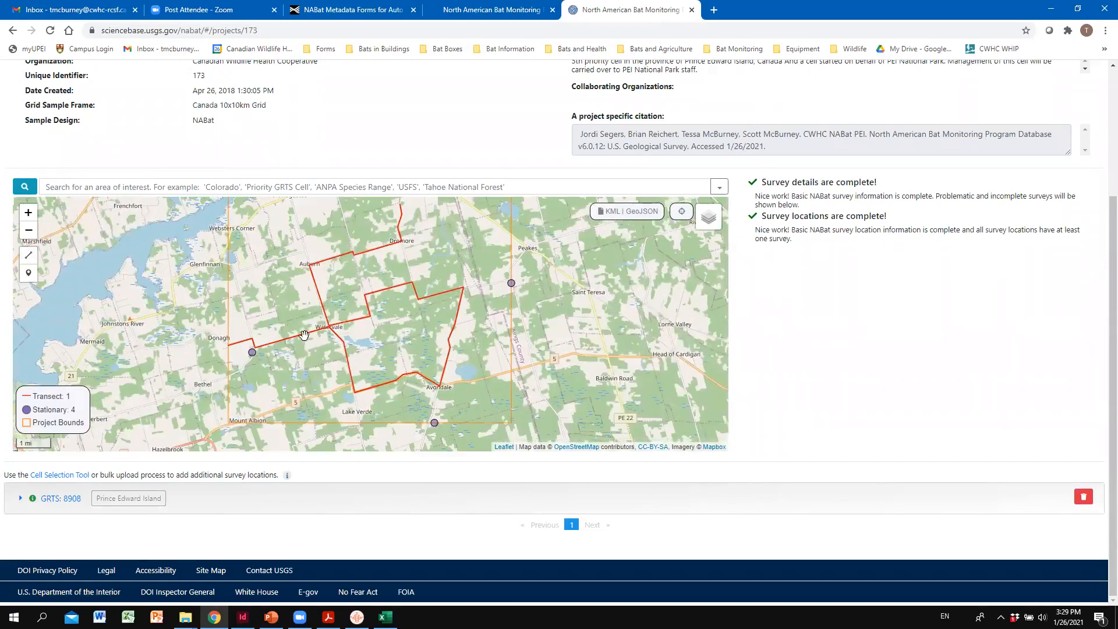
left_click(330, 327)
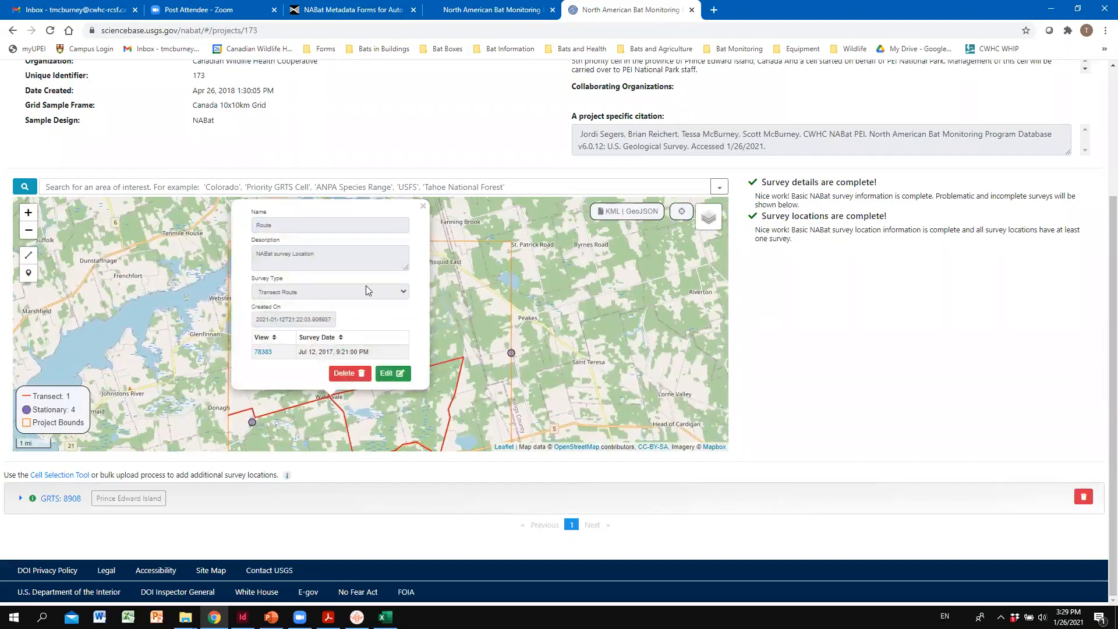
left_click(358, 376)
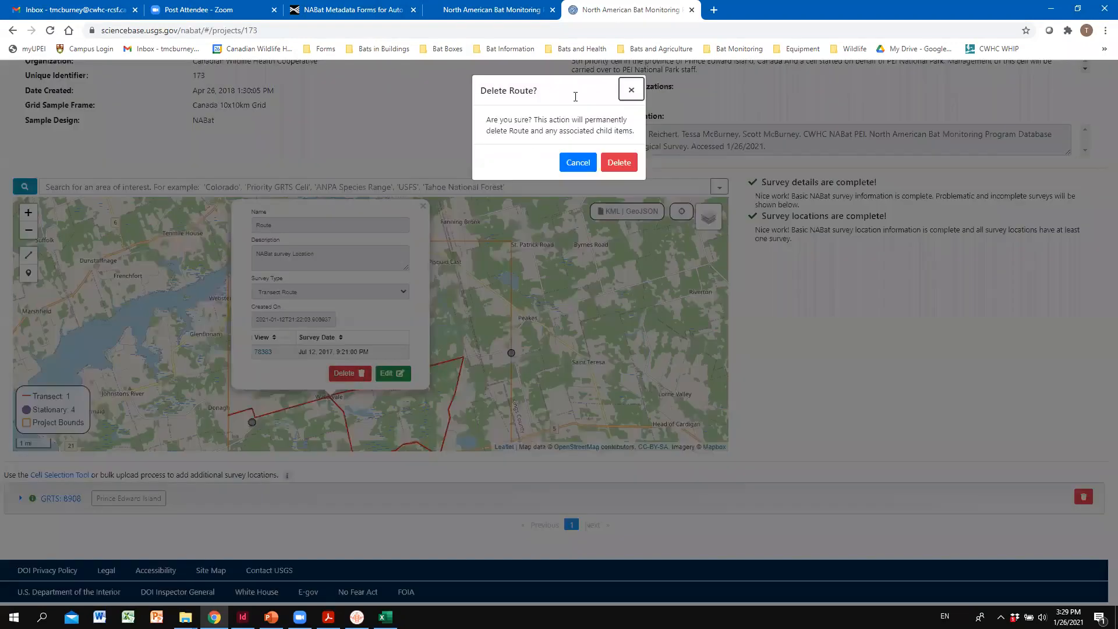
left_click(627, 164)
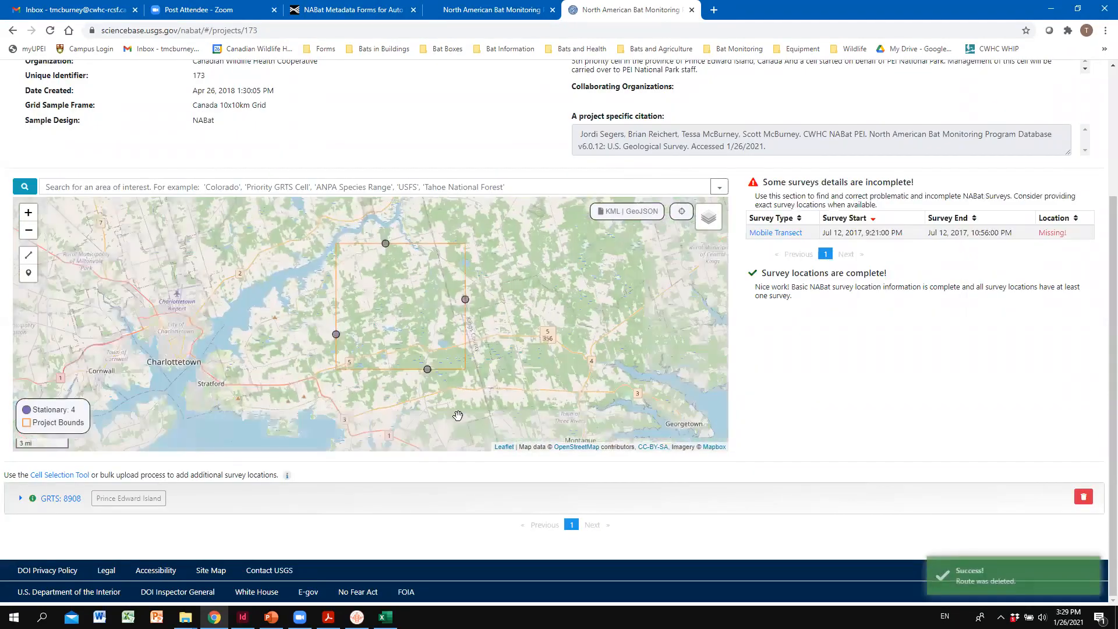
- Examine the CWHC NABat PEI project details and the survey locations within the project bounds on the map
scroll(483, 379, "up", 2)
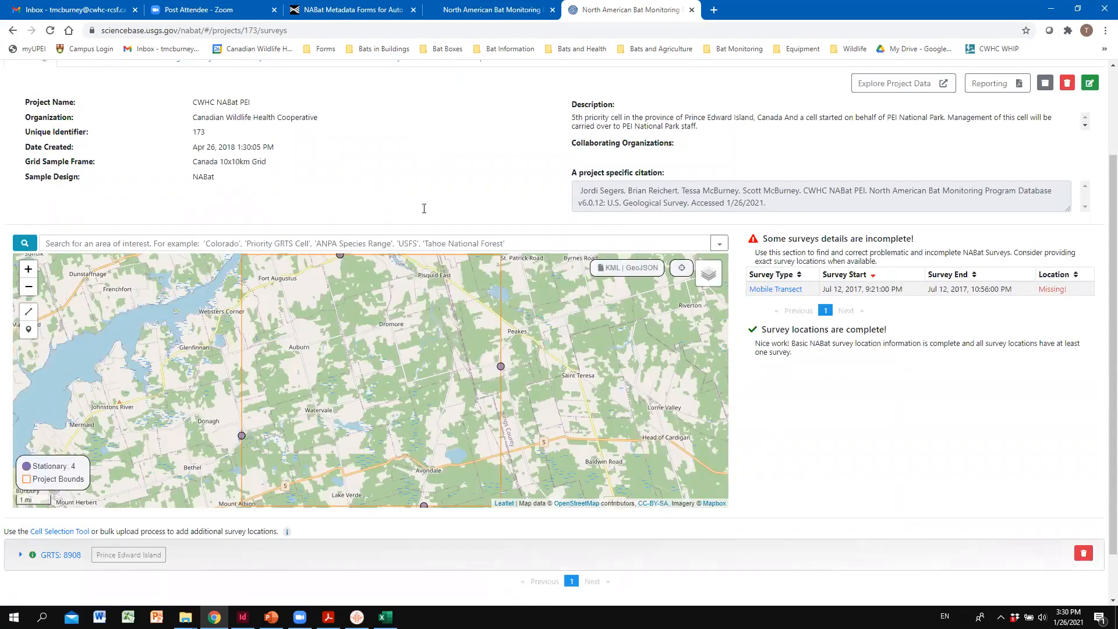
scroll(400, 138, "up", 2)
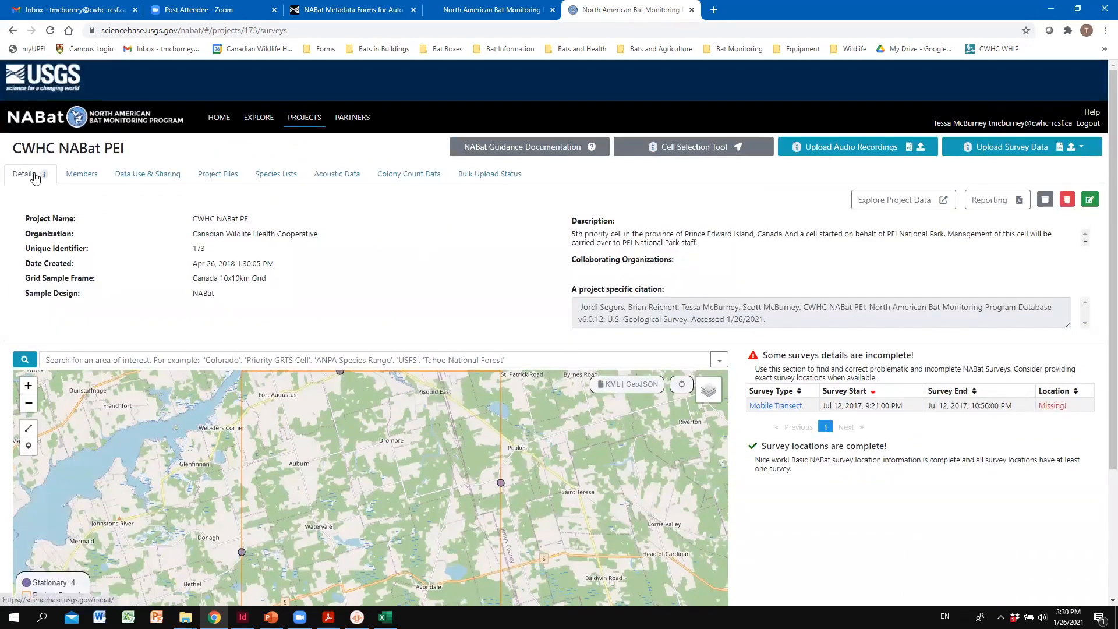
scroll(825, 296, "down", 3)
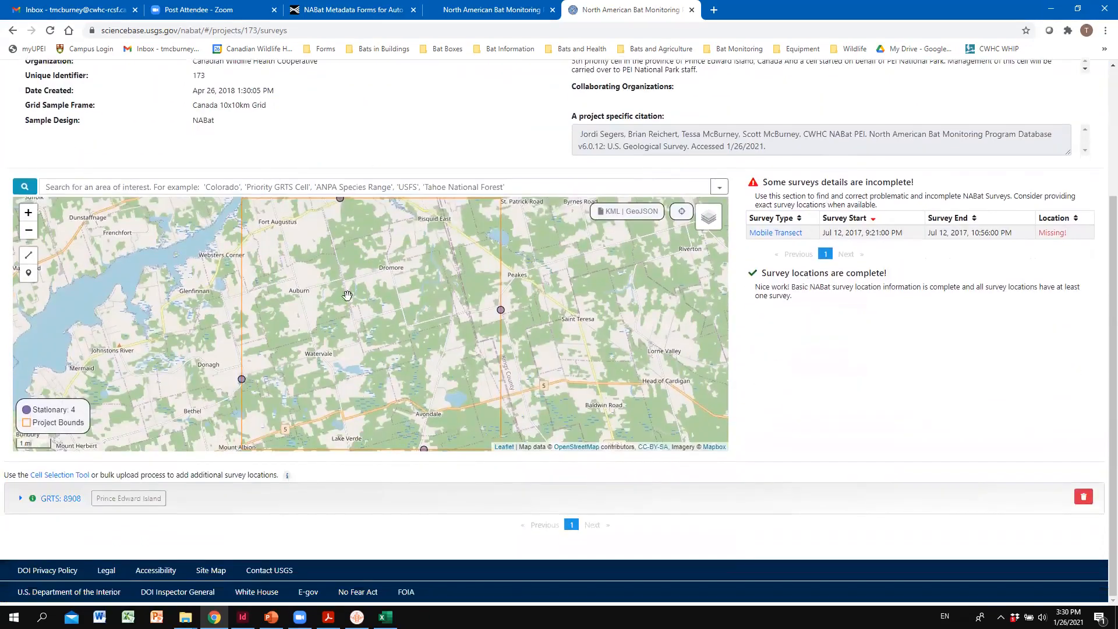
scroll(300, 303, "down", 1)
scroll(192, 292, "up", 1)
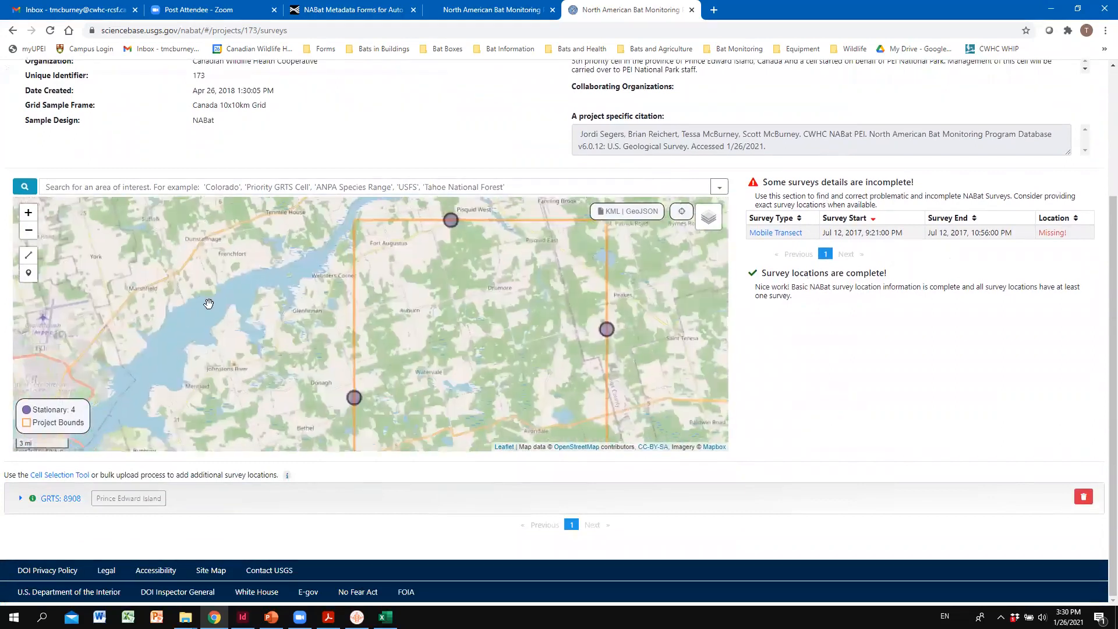
left_click_drag(209, 303, 118, 255)
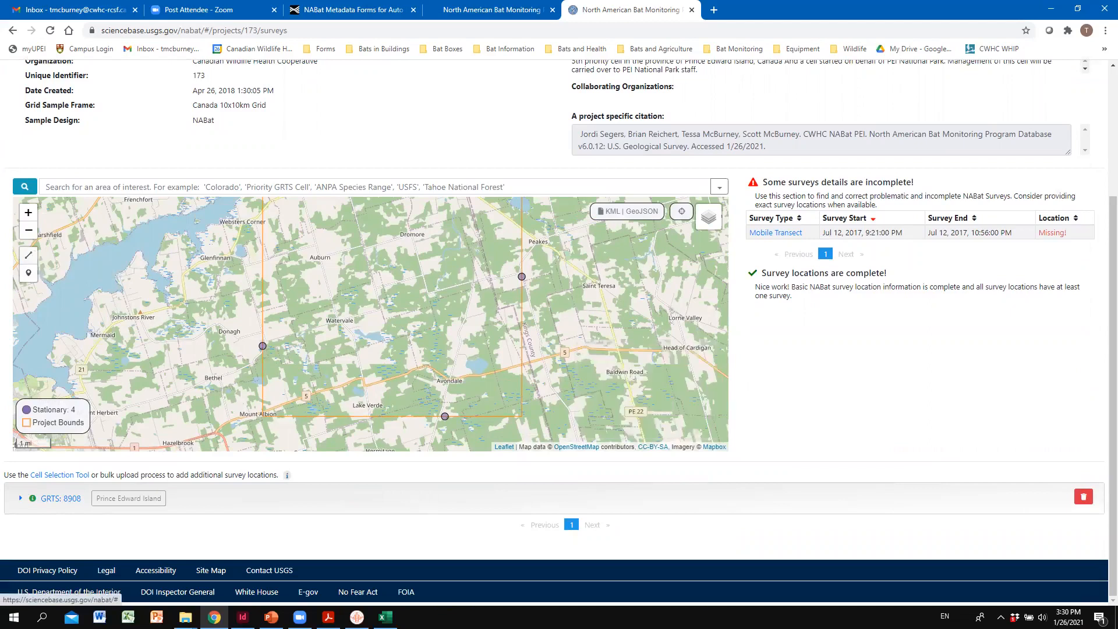
key("alt+Tab")
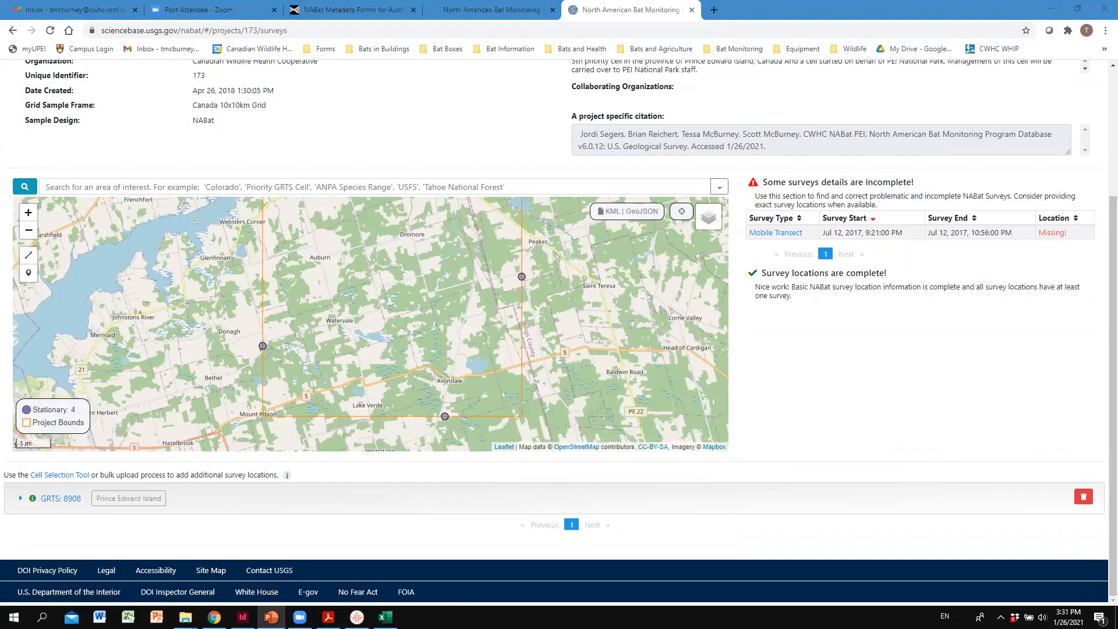
left_click(28, 255)
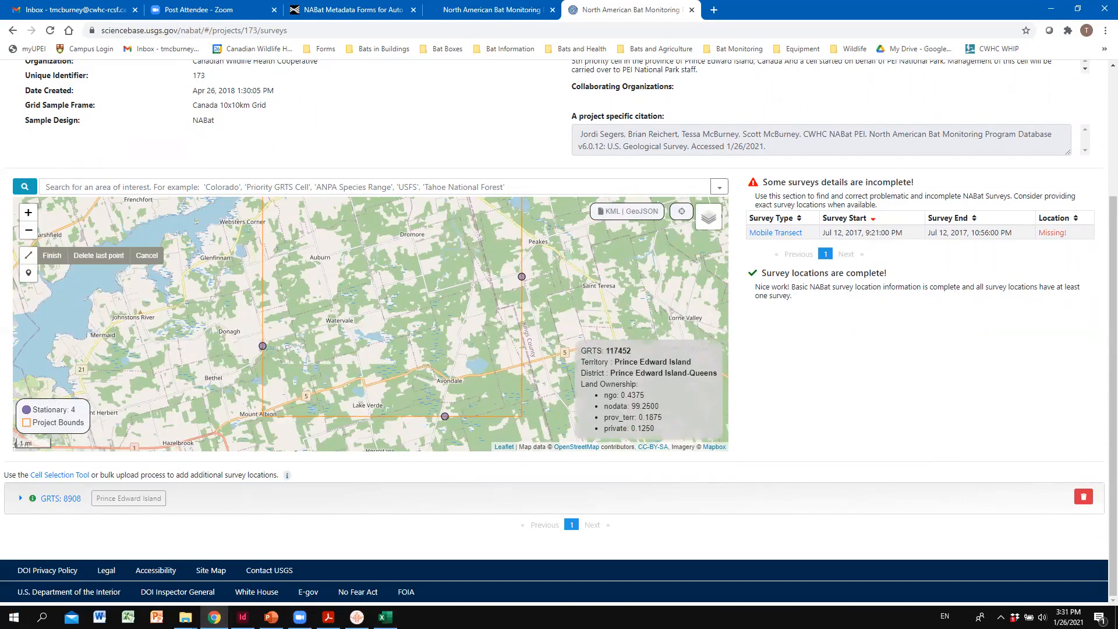
key("alt+Tab")
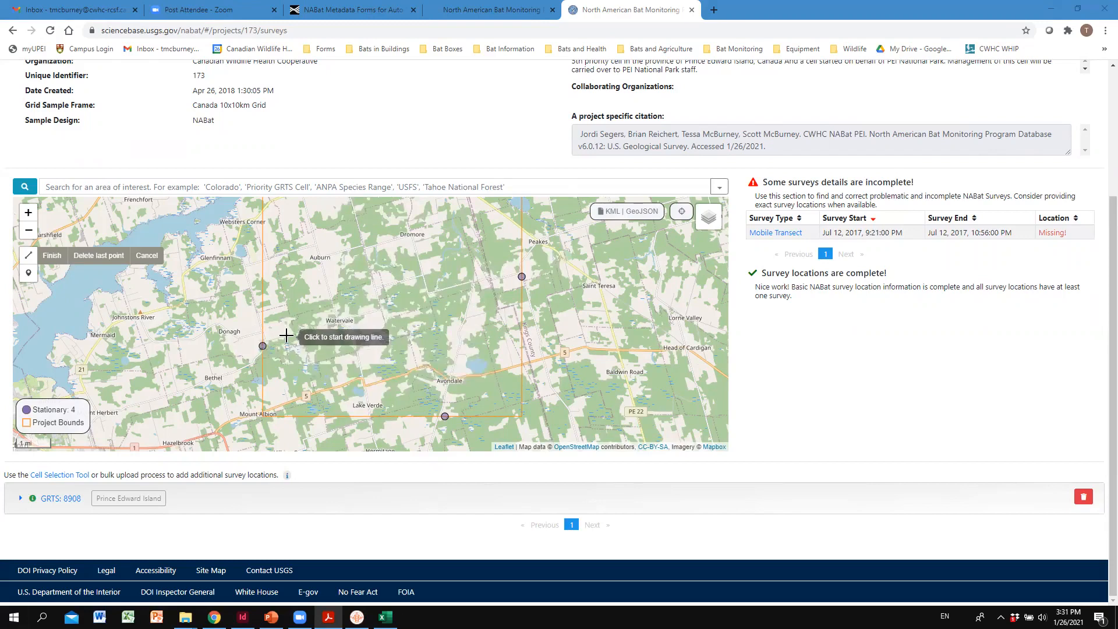
left_click_drag(288, 337, 314, 363)
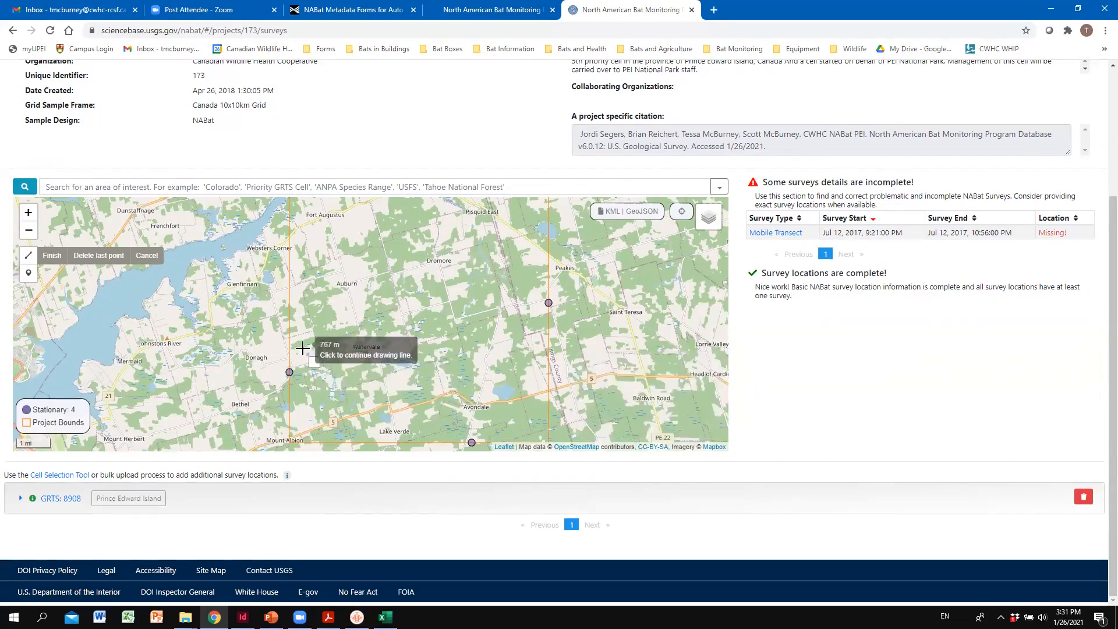
left_click(108, 260)
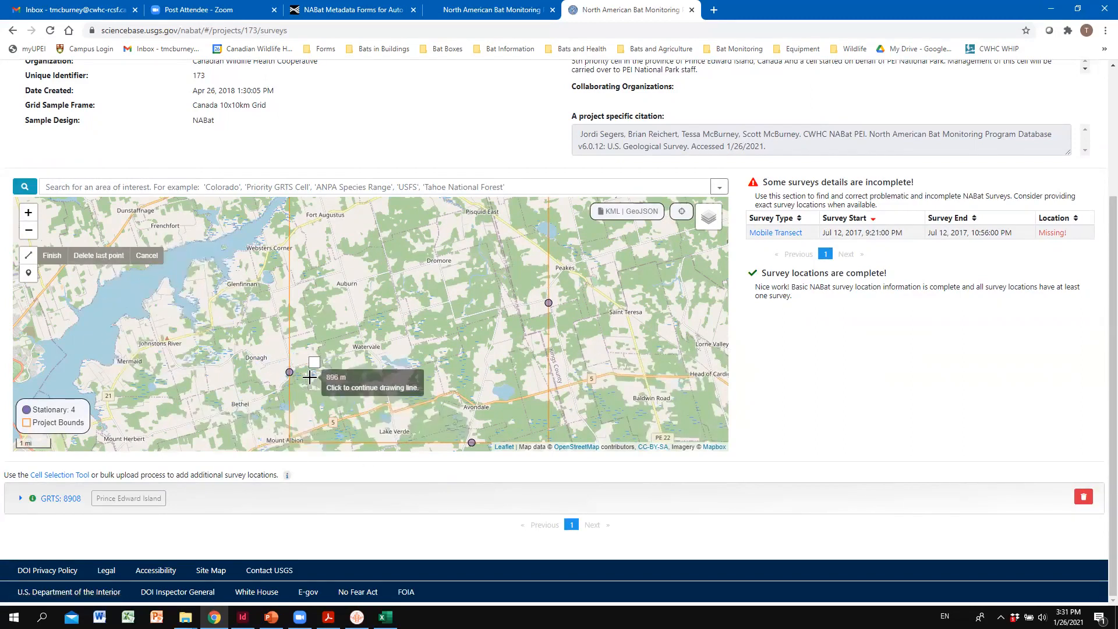
left_click(147, 255)
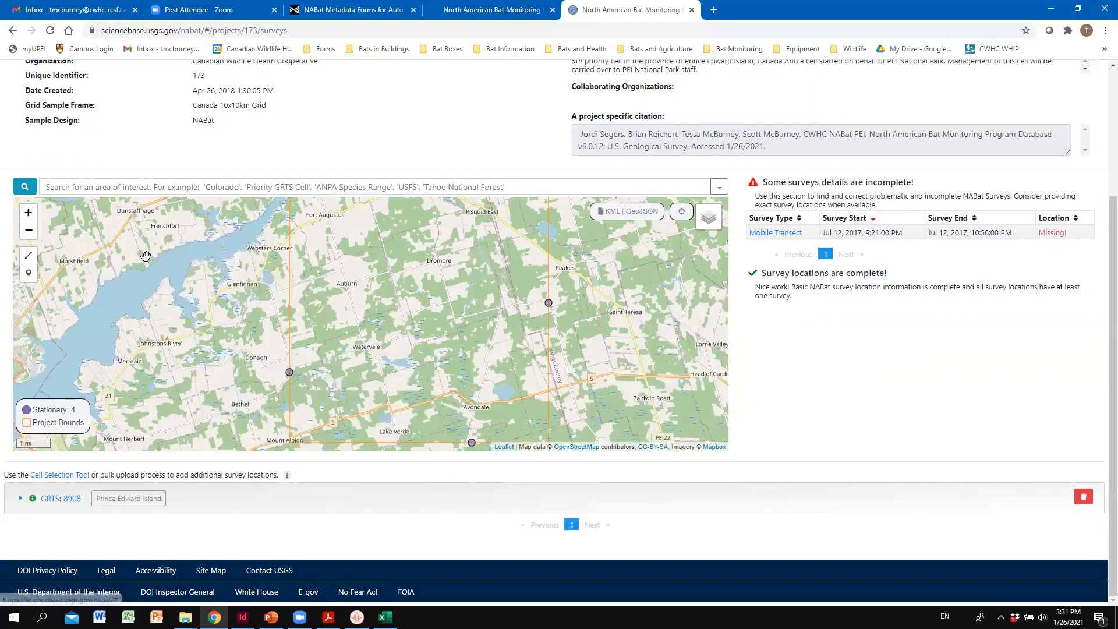
left_click(29, 255)
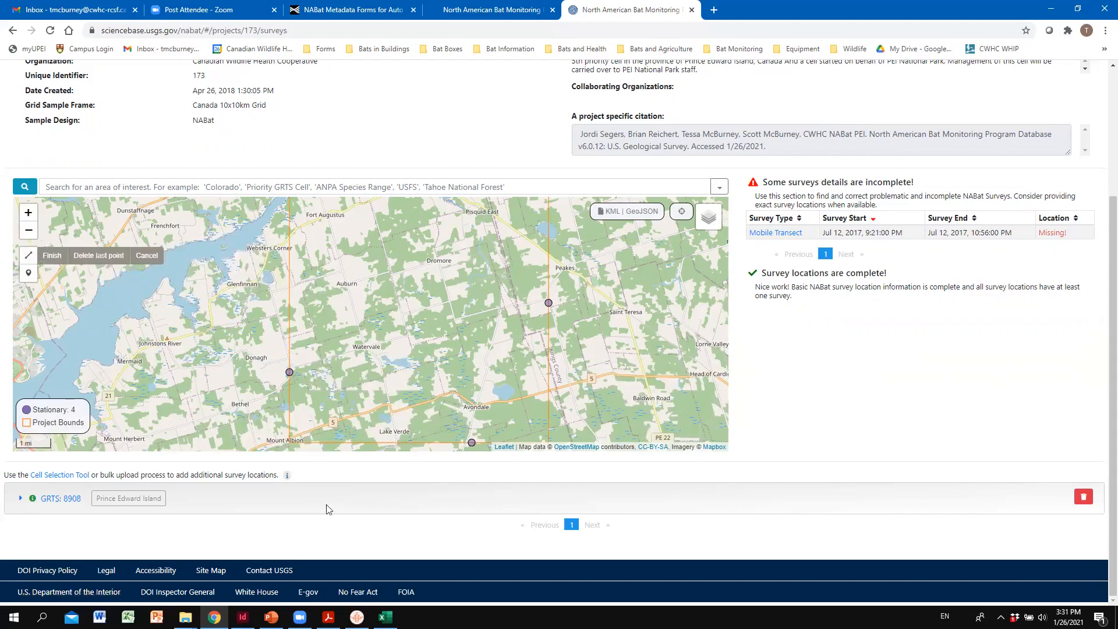
scroll(285, 383, "up", 1)
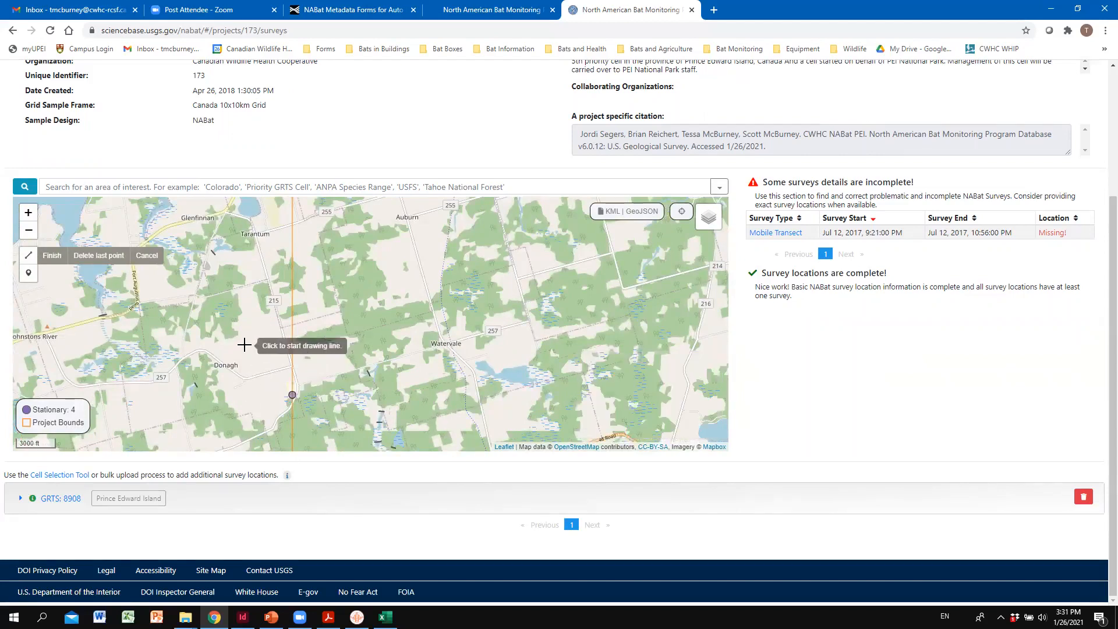
left_click(28, 212)
left_click(29, 231)
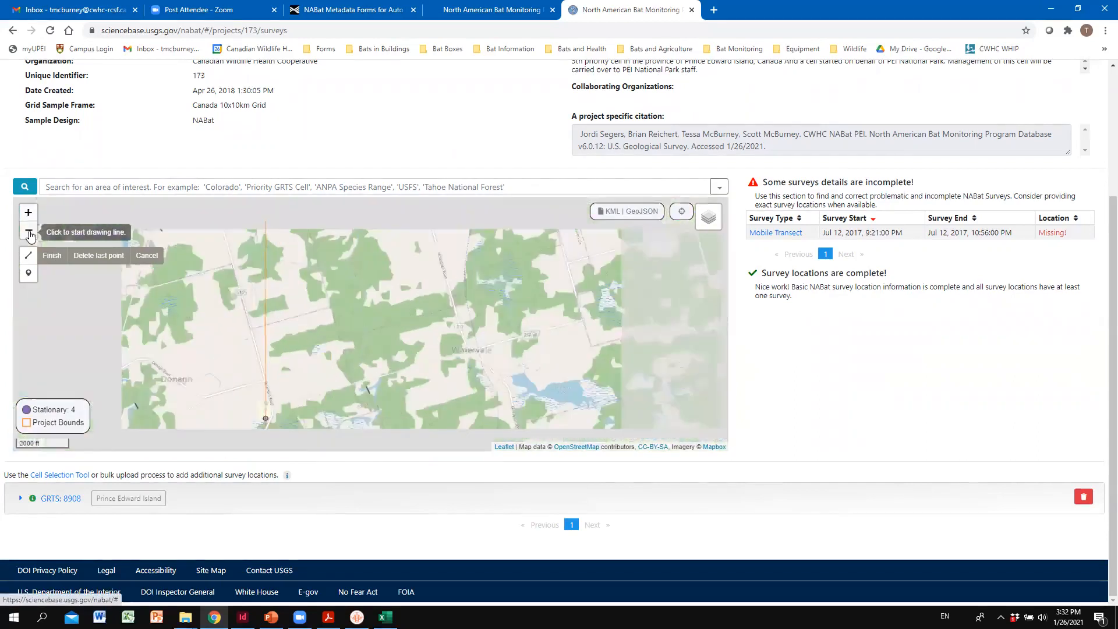
left_click(222, 423)
left_click_drag(220, 415, 201, 292)
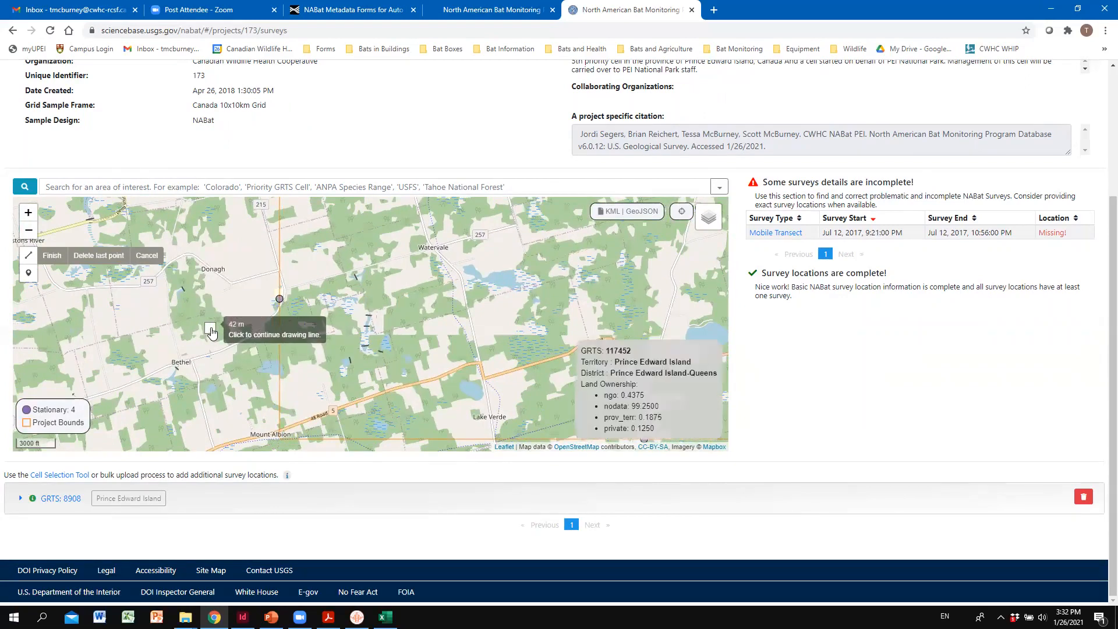
left_click(156, 255)
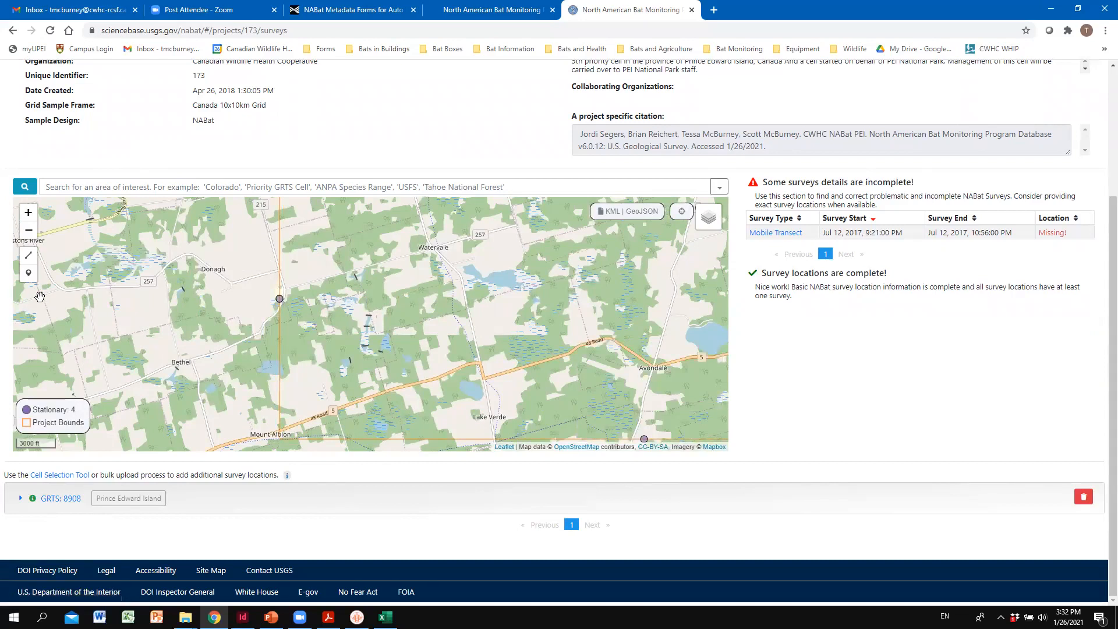
left_click(29, 257)
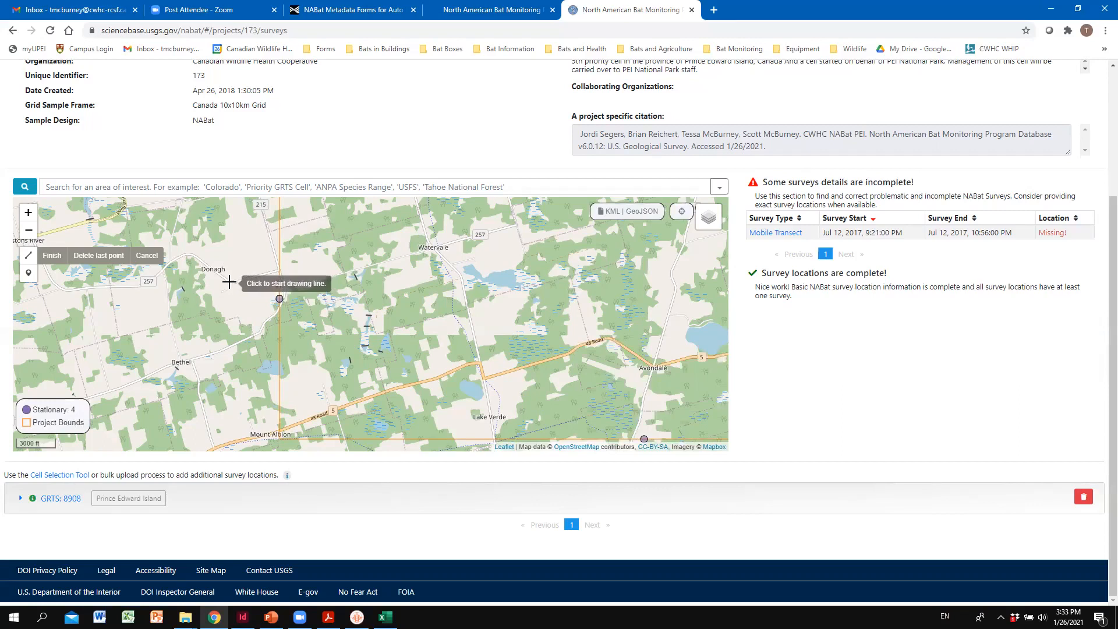
left_click(232, 285)
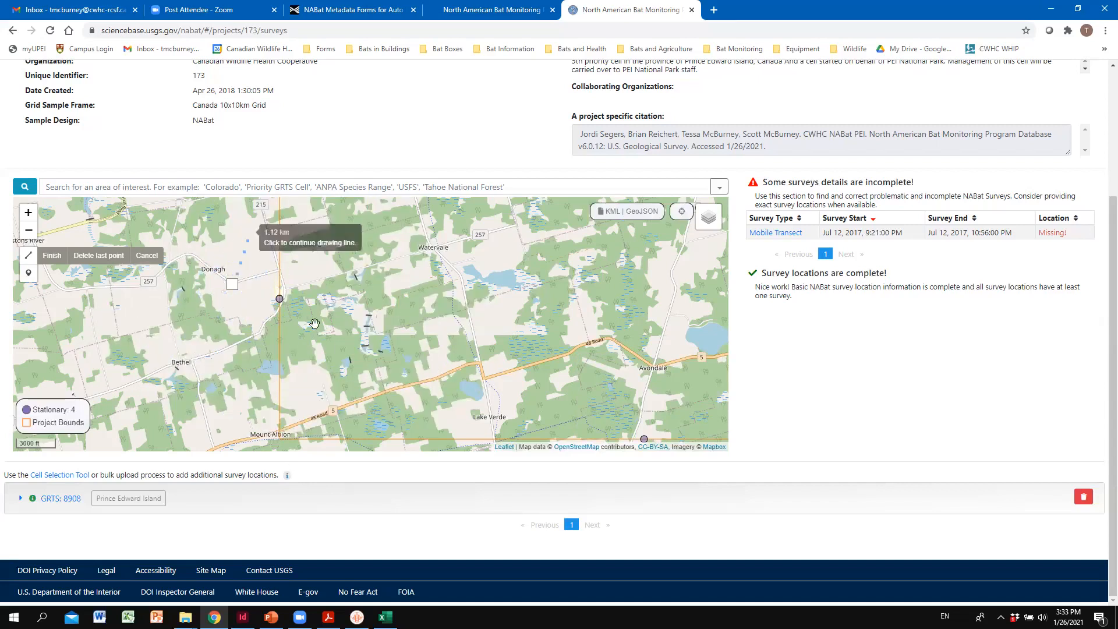
left_click(147, 255)
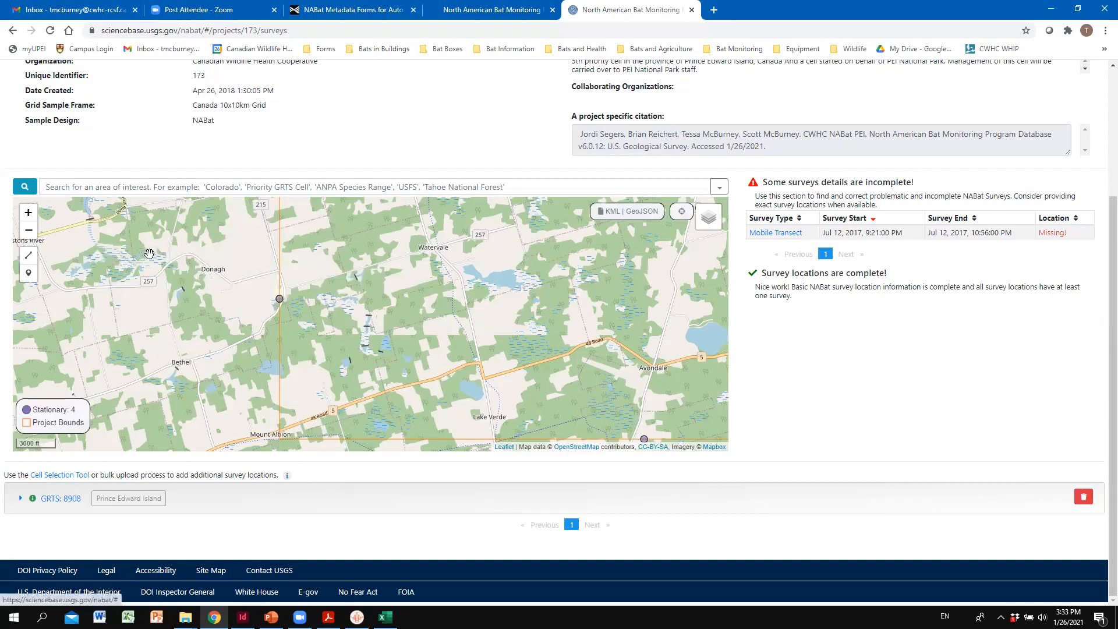
- Draw and finish a transect line about 34.6 km long through the GRTS 8908 cell, from the road near Donagh to north of Dromore
left_click(29, 255)
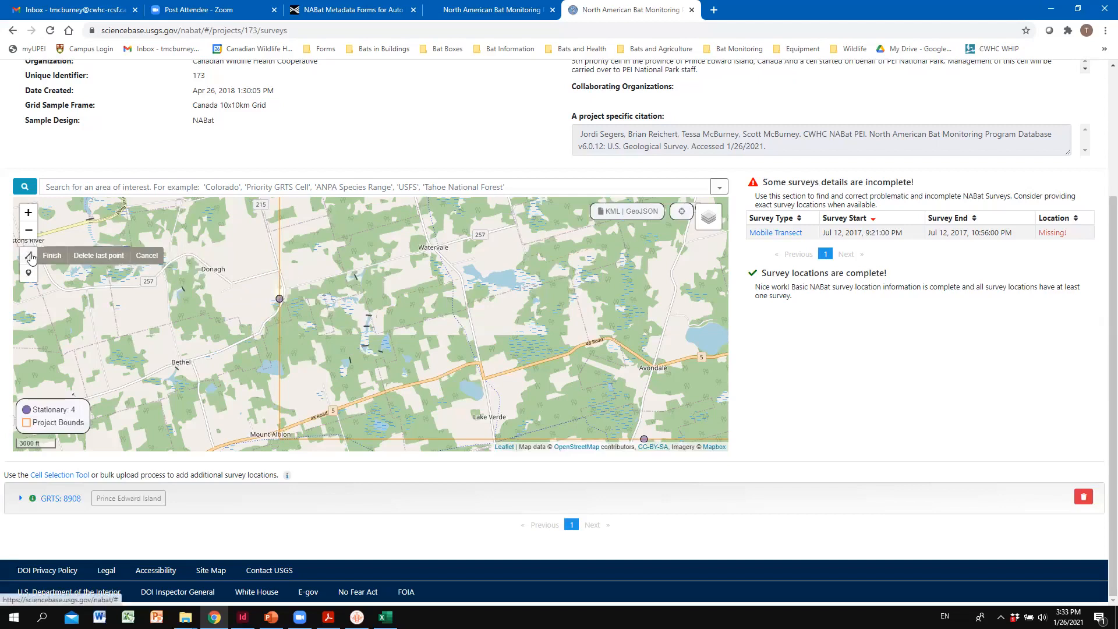
left_click(232, 285)
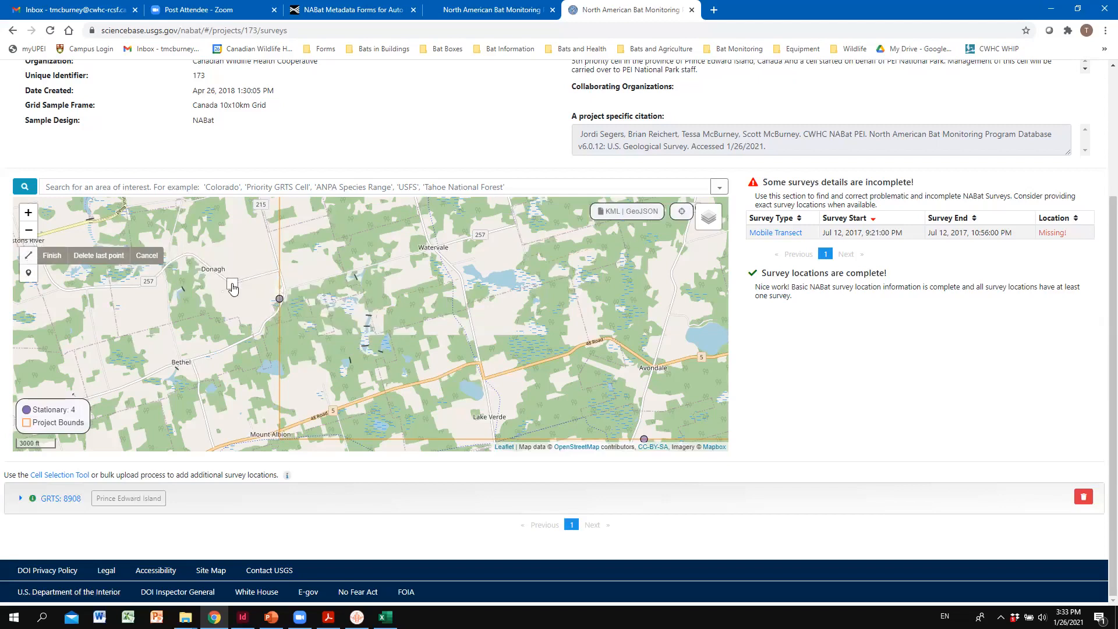
left_click(280, 269)
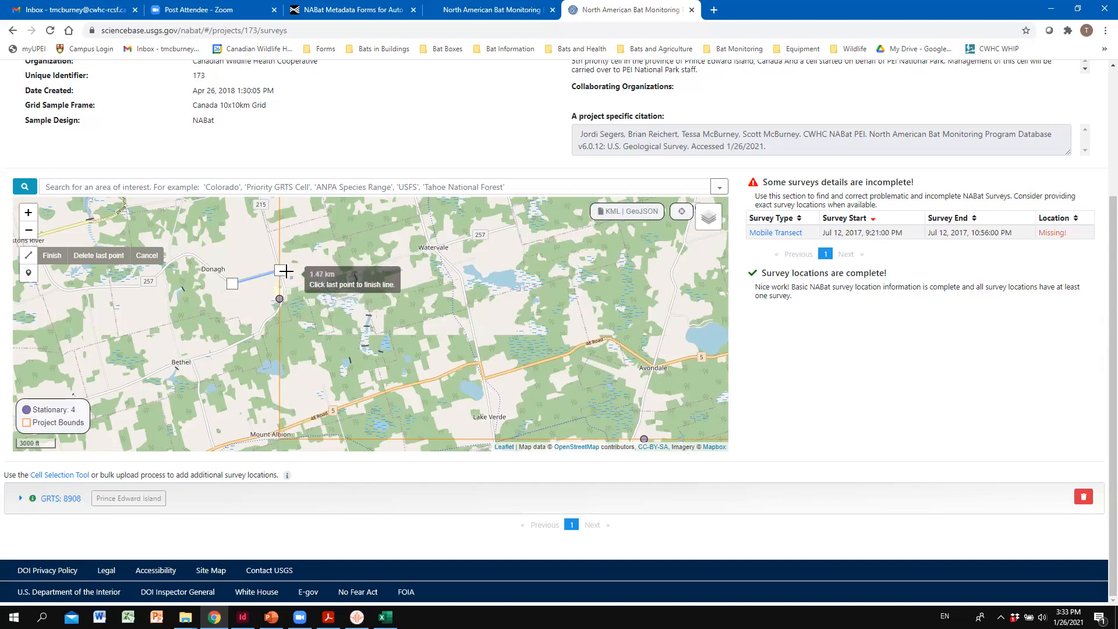
left_click(107, 256)
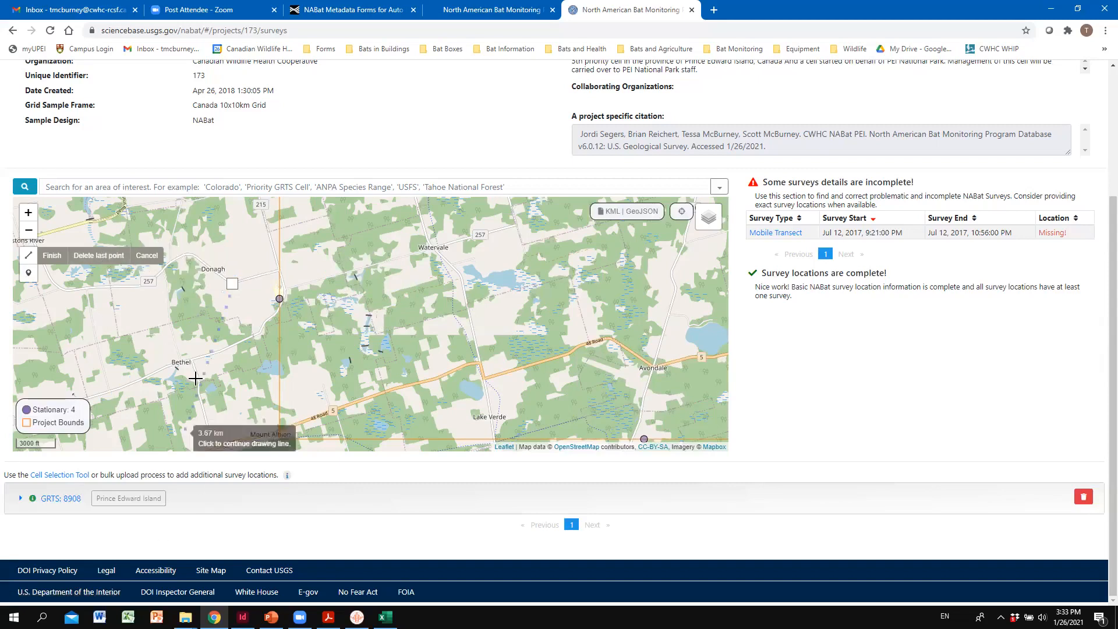
left_click(279, 271)
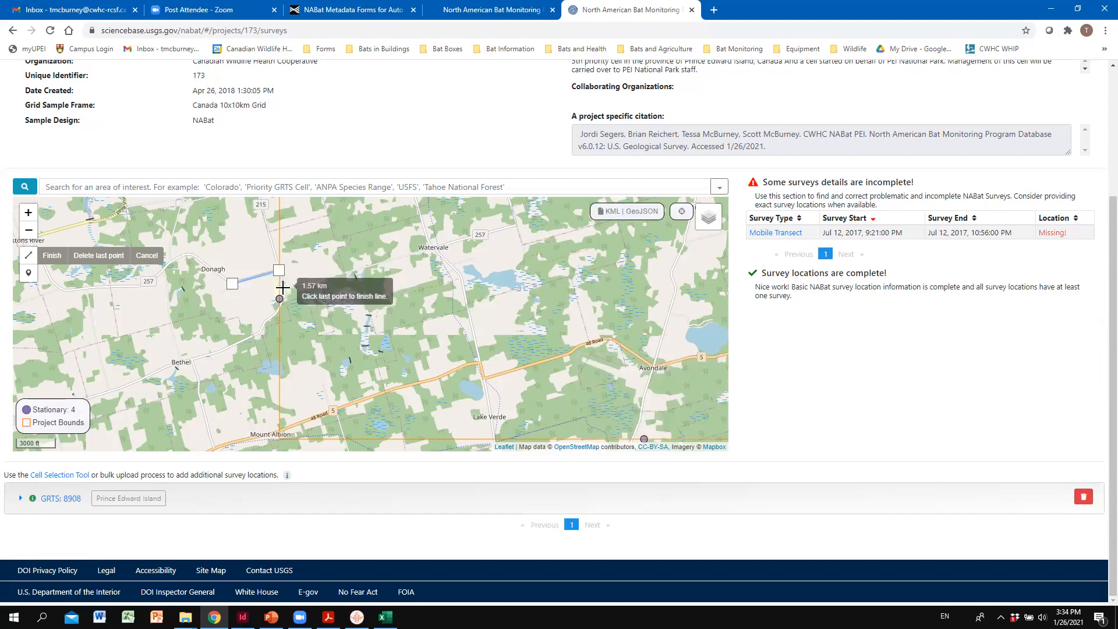
left_click(285, 290)
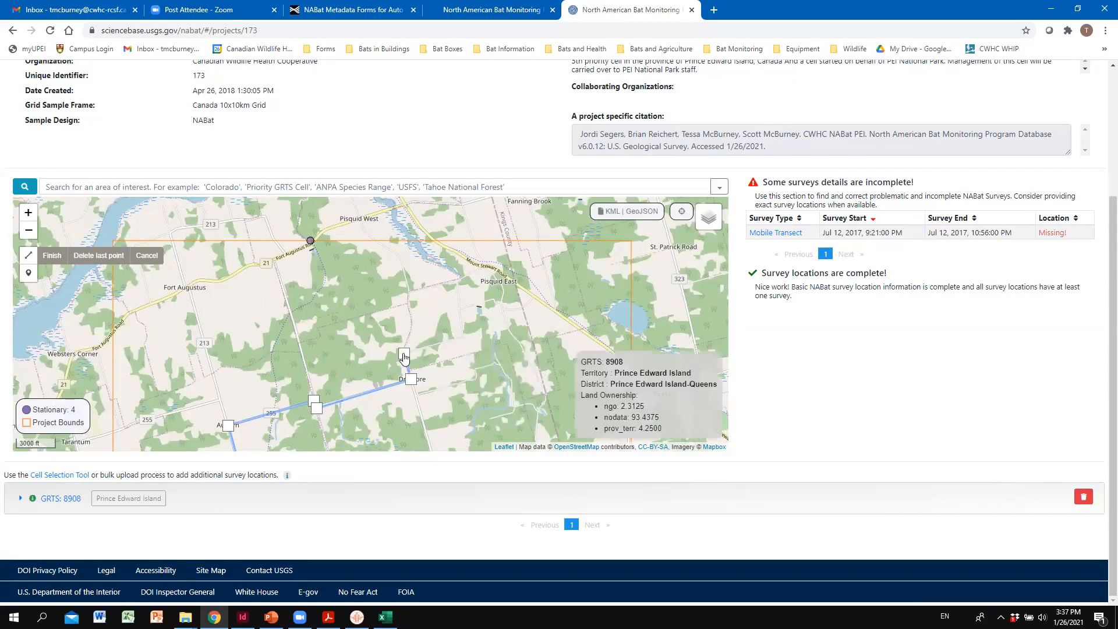
left_click(412, 322)
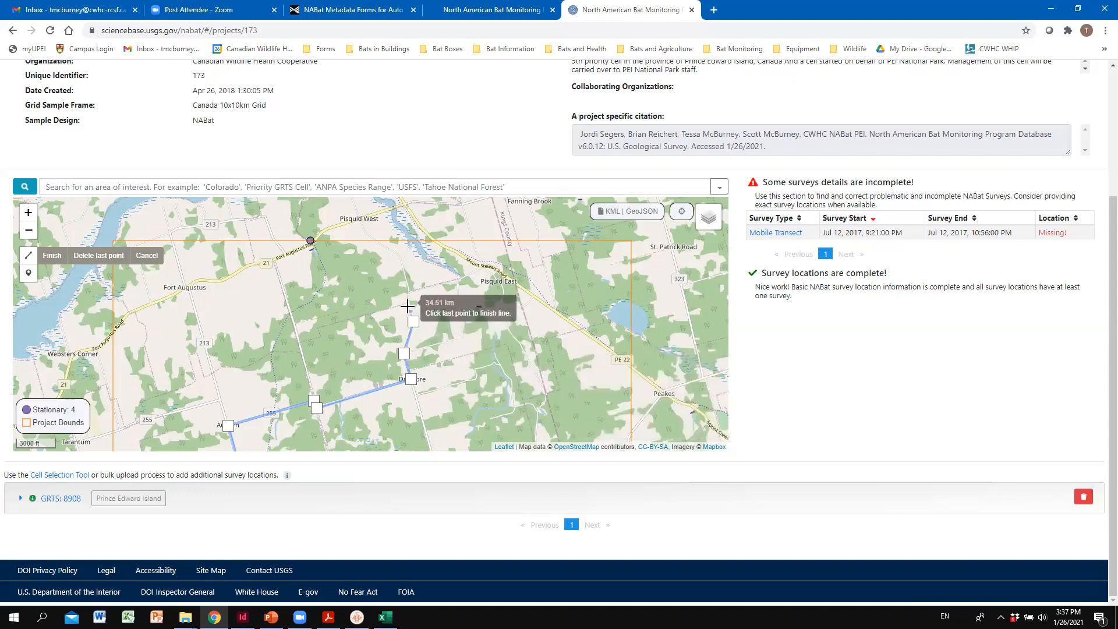
left_click(407, 304)
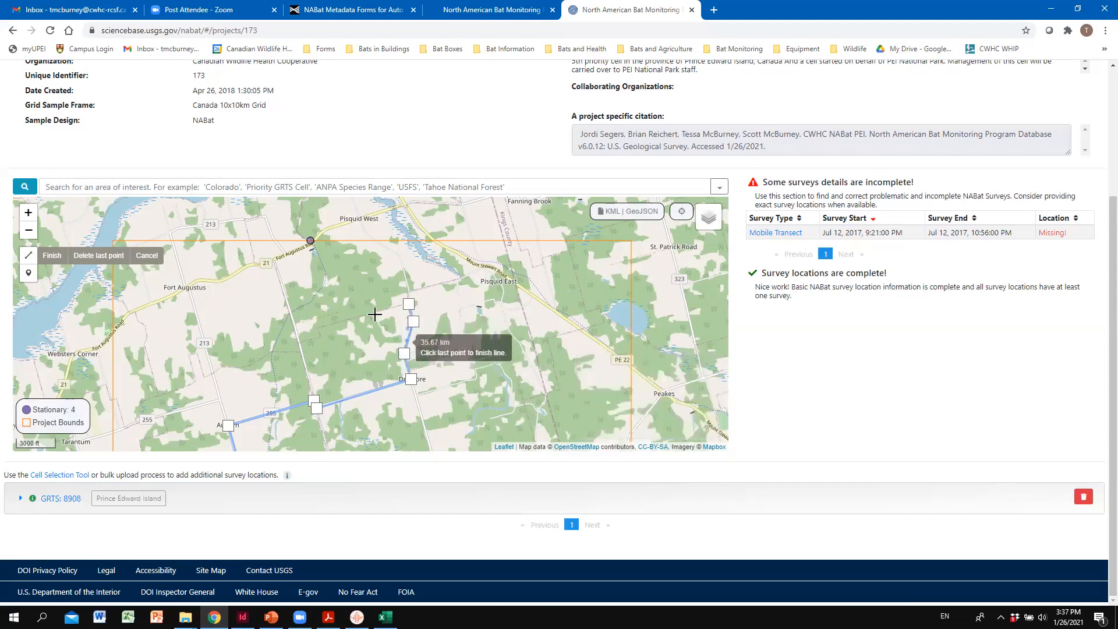
left_click(50, 256)
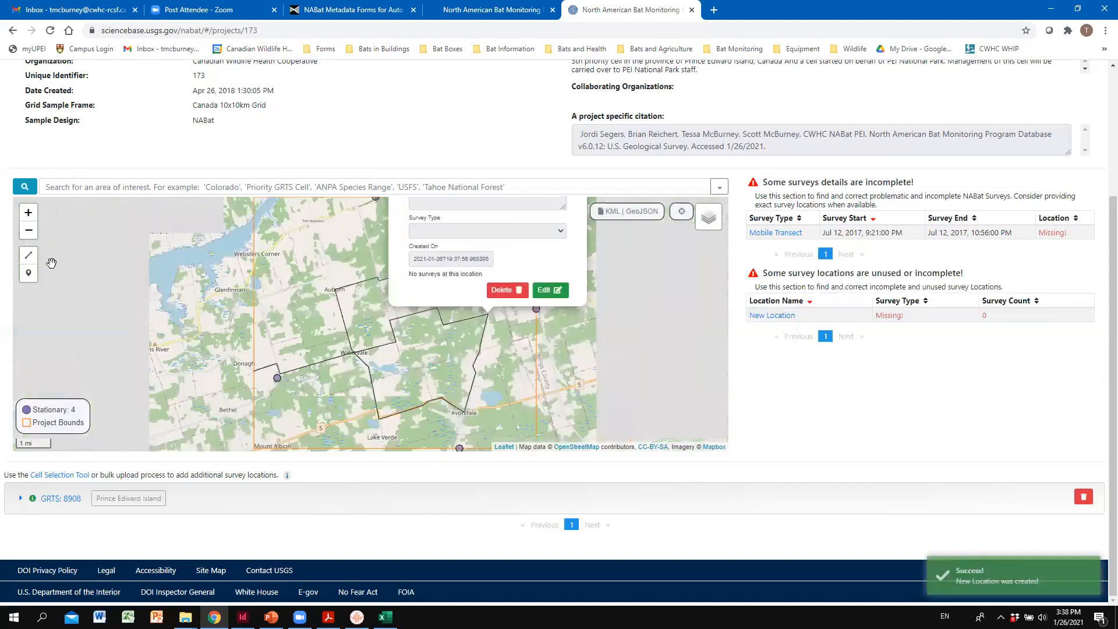
- Start editing the new location, check the location name in the meta.csv workbook in Excel, and name the location Route in Chrome
scroll(492, 262, "up", 1)
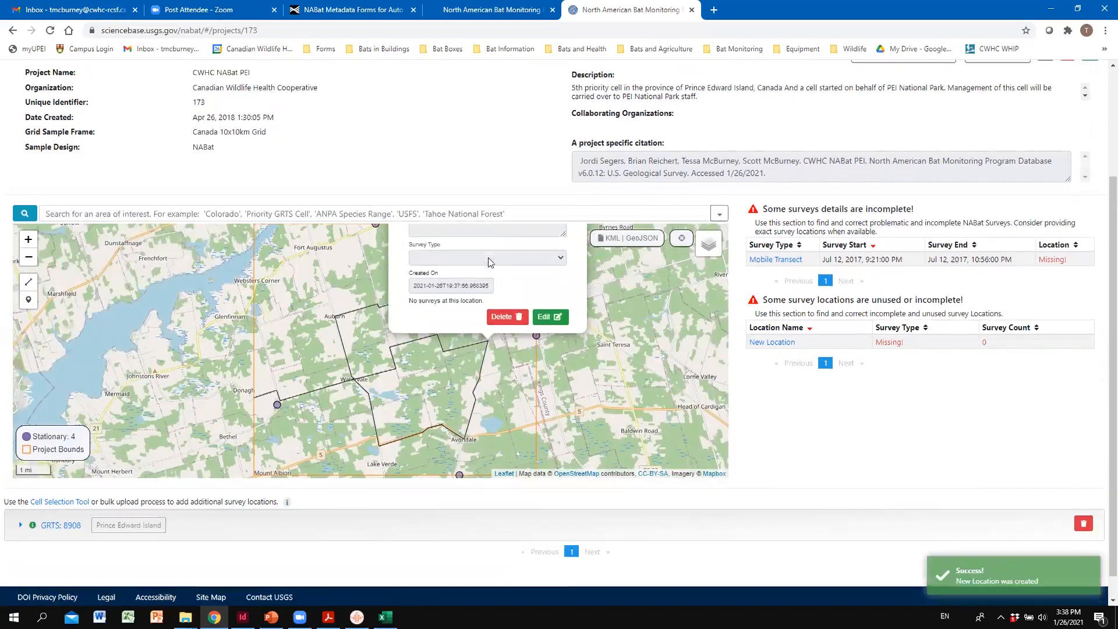
left_click_drag(649, 375, 635, 501)
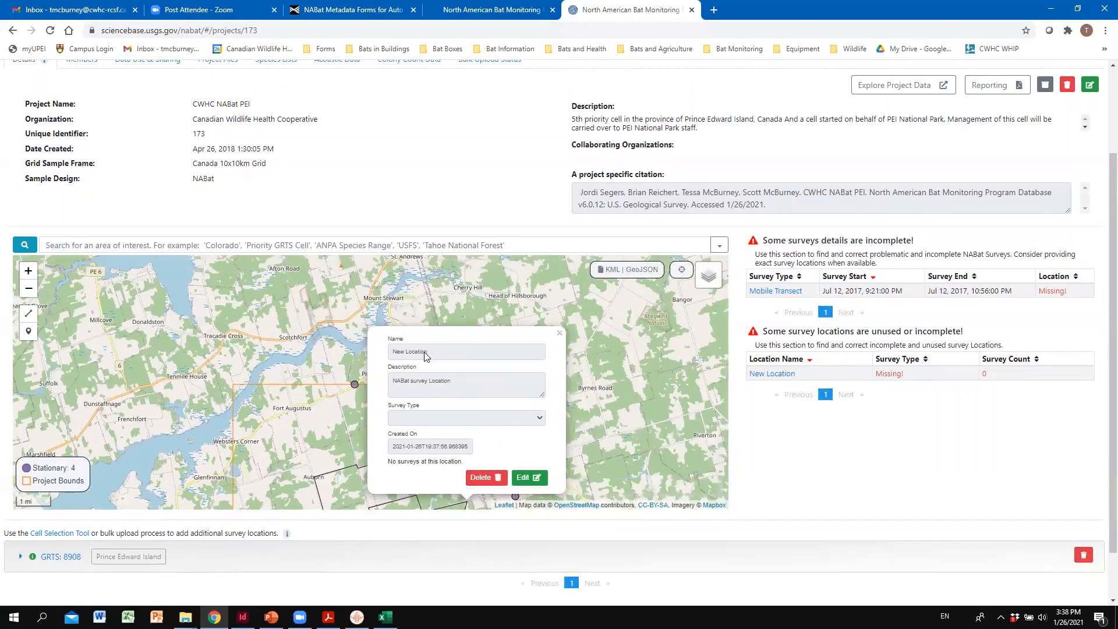
scroll(434, 356, "down", 1)
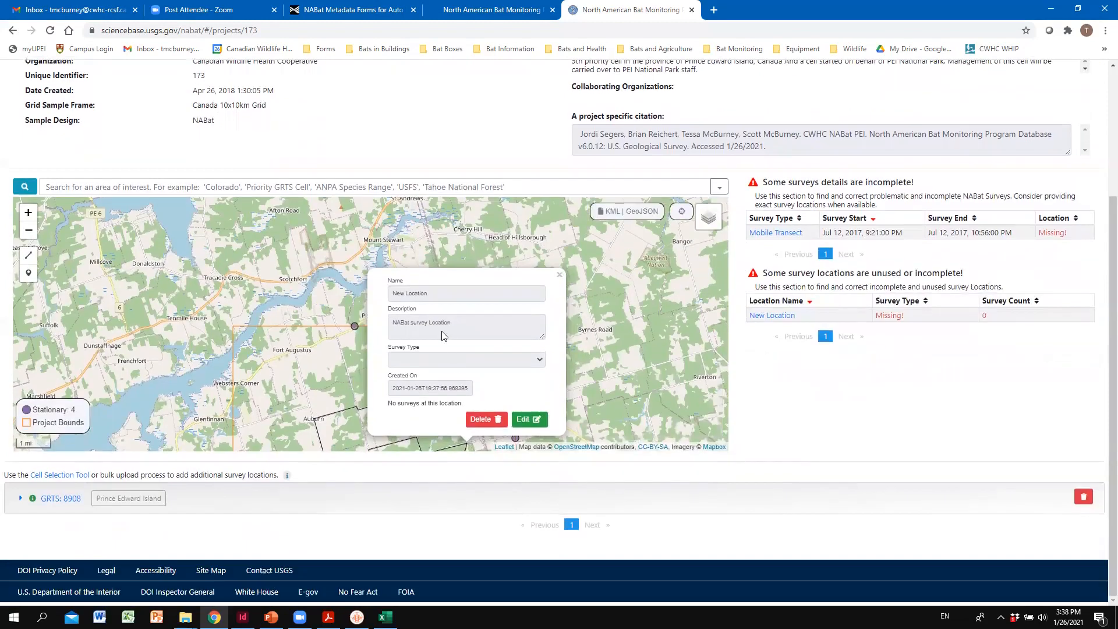
left_click(534, 424)
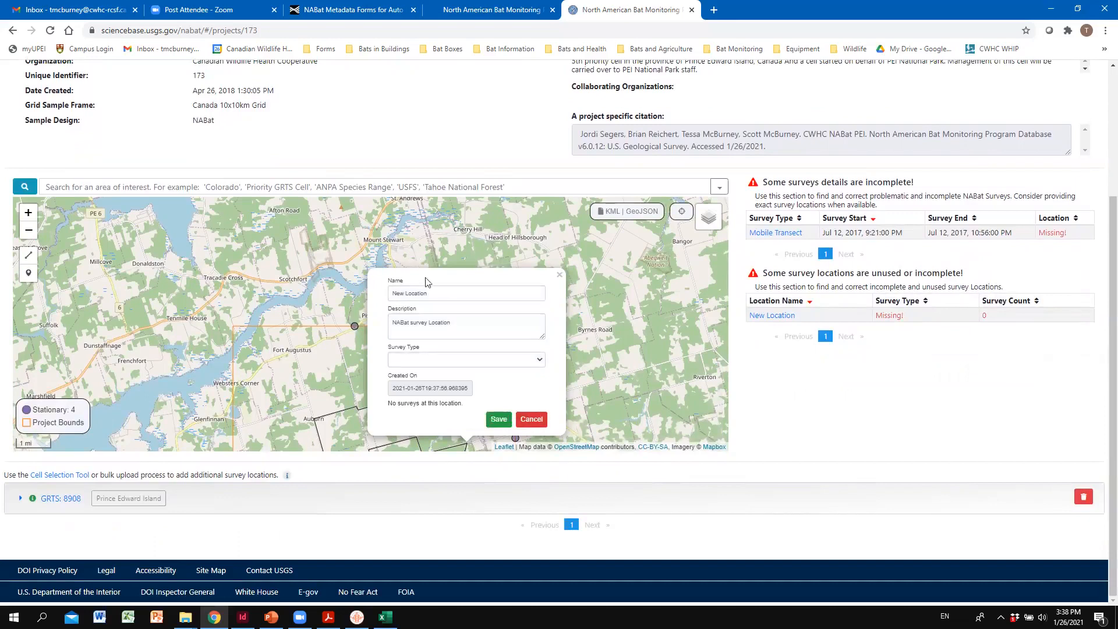
triple_click(433, 294)
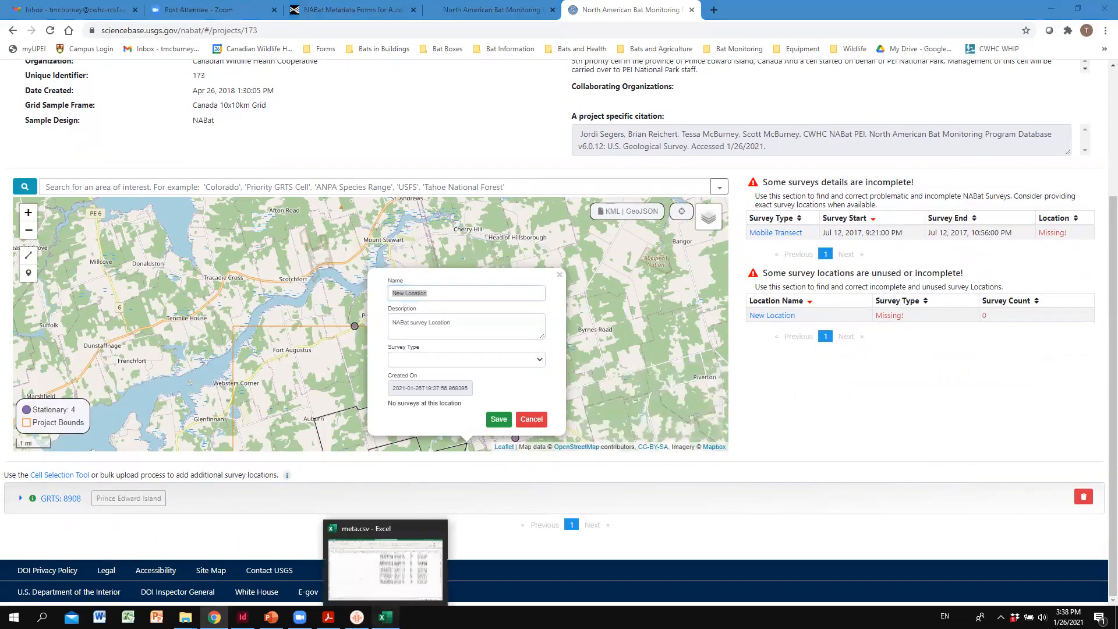
left_click(385, 616)
left_click_drag(838, 580, 694, 582)
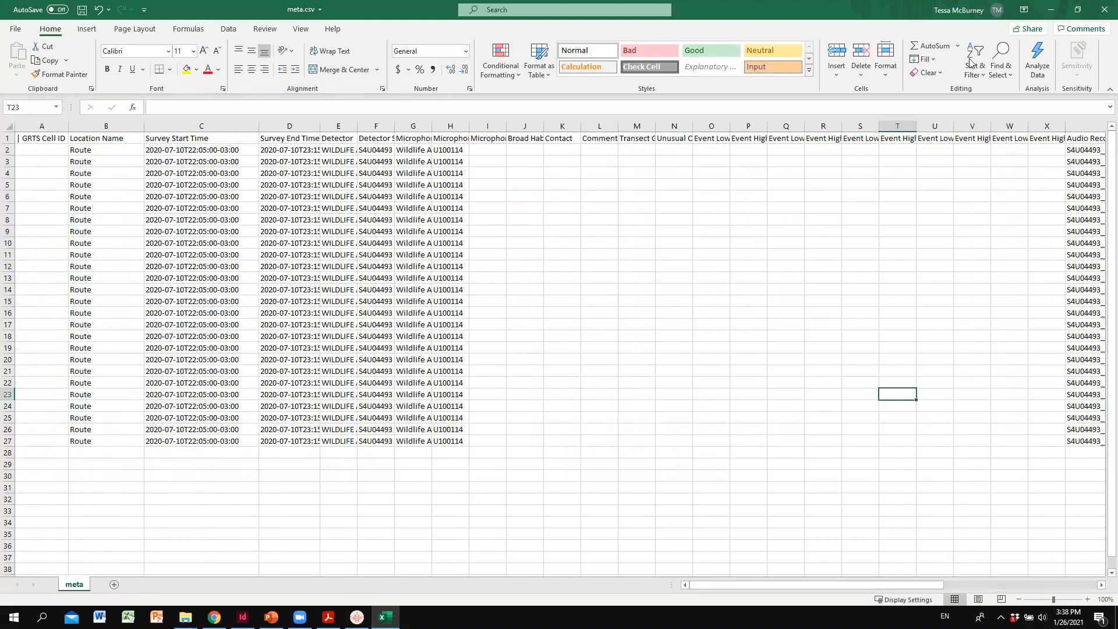
left_click(1057, 15)
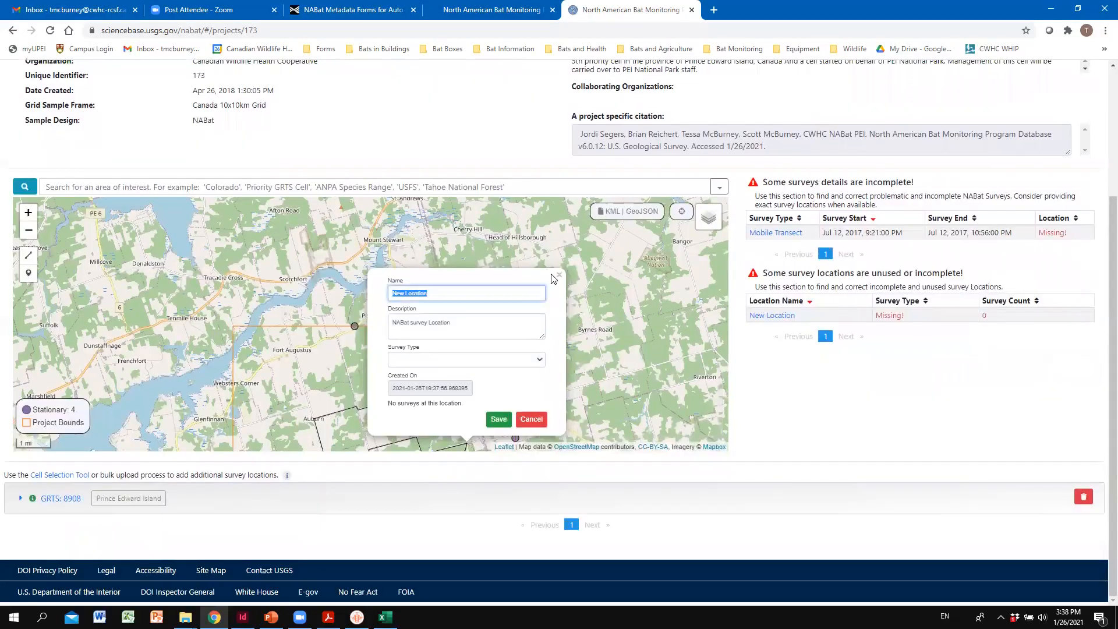
type("Route")
- Set the location's survey type to Transect Route and save the location
left_click(541, 364)
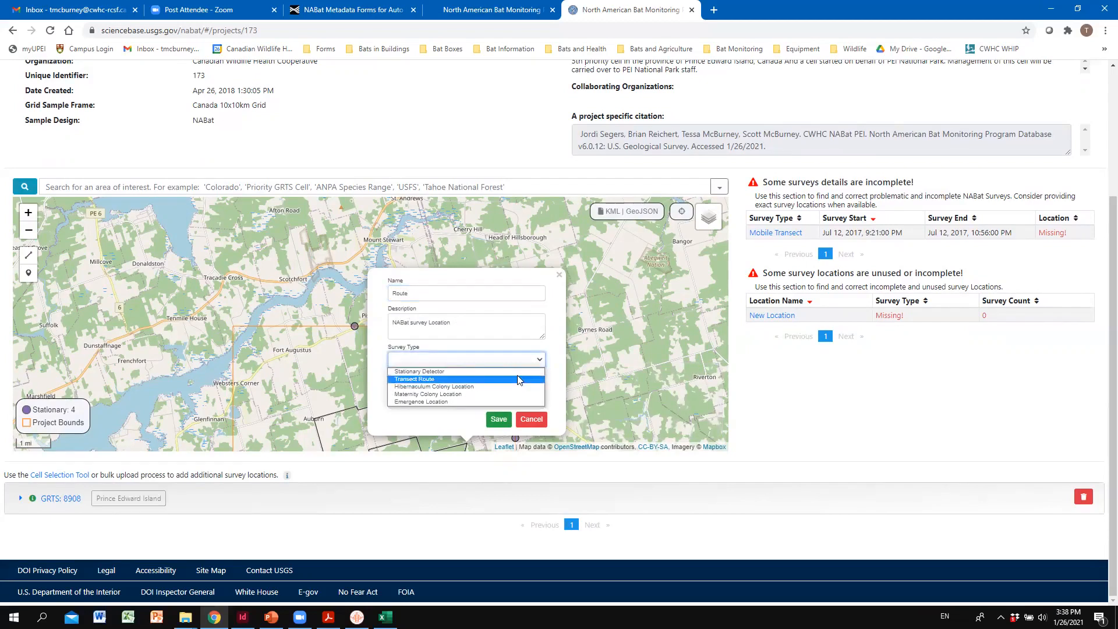
left_click(519, 379)
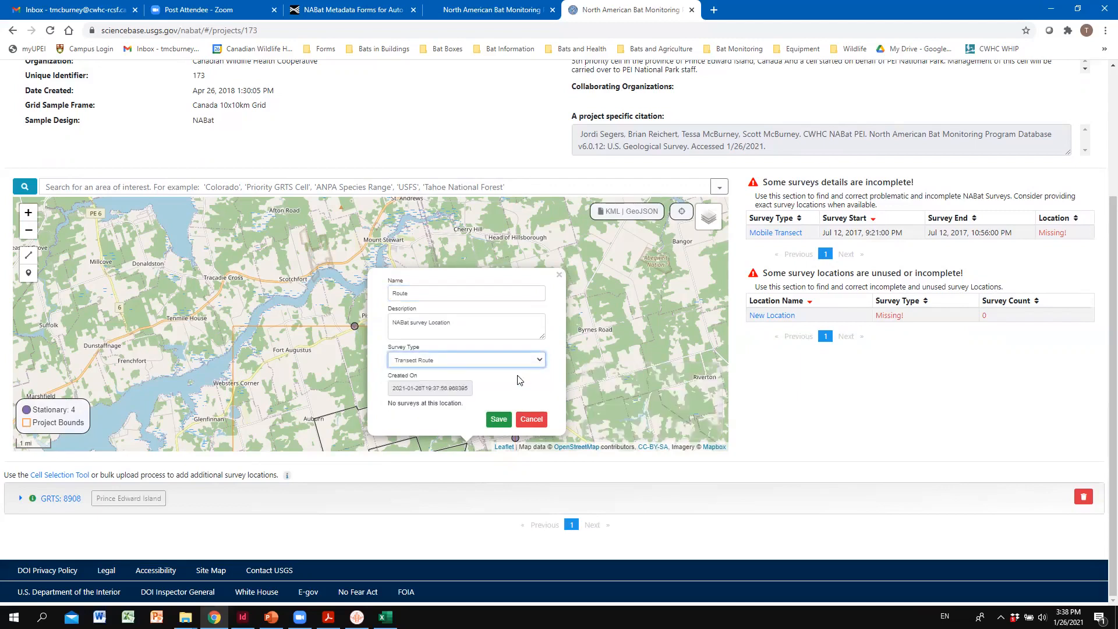
left_click(496, 426)
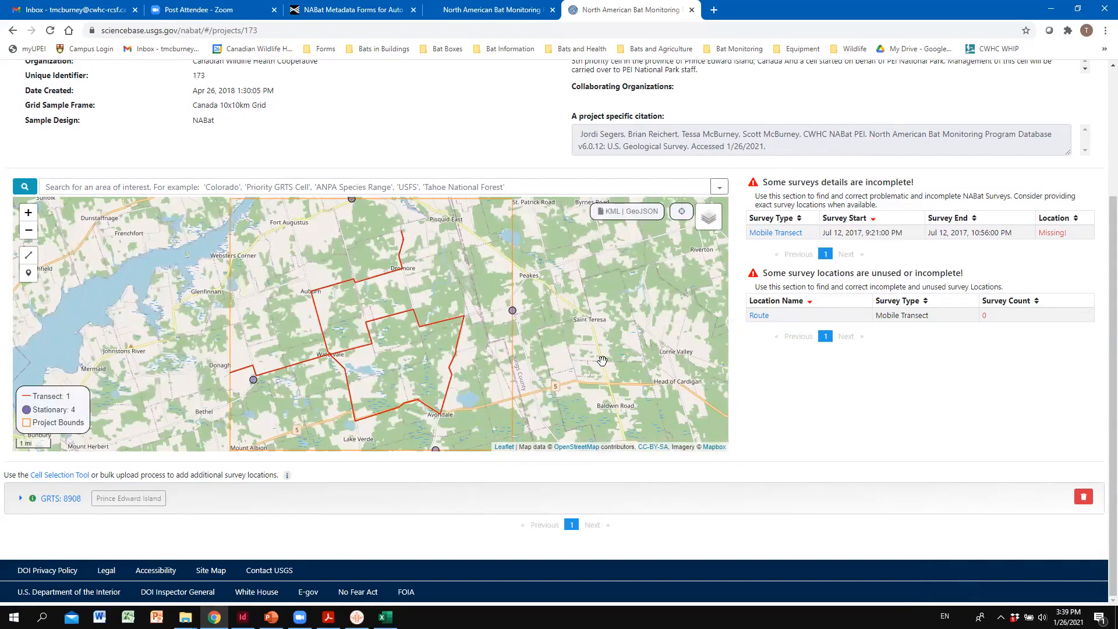
- Open the details of the saved Route transect on the project map to review them
mouse_move(602, 361)
mouse_move(414, 407)
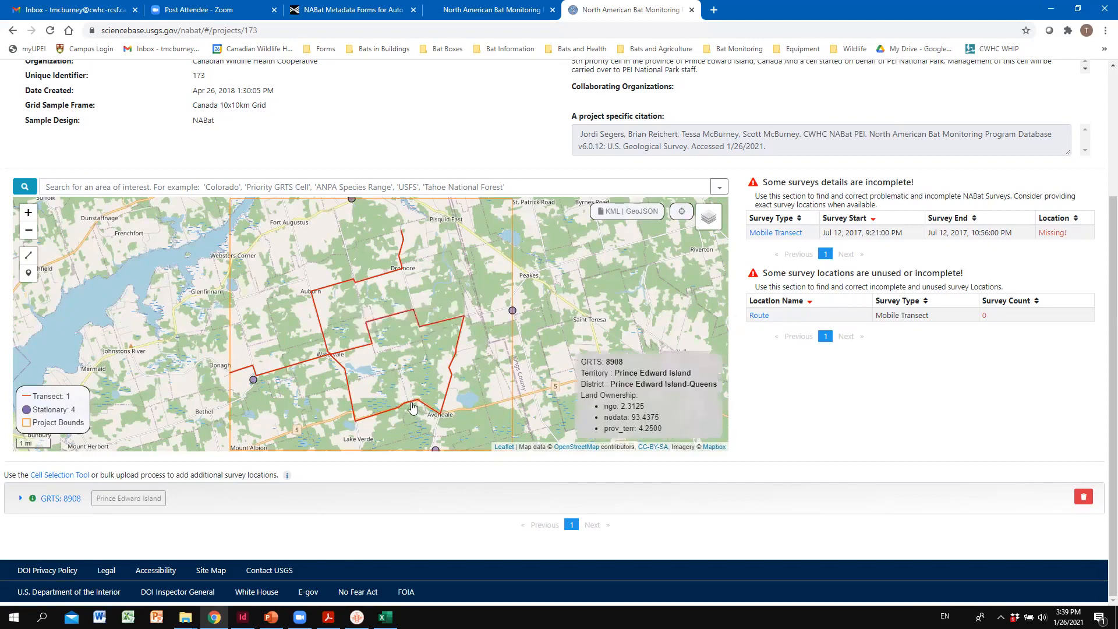
left_click(412, 407)
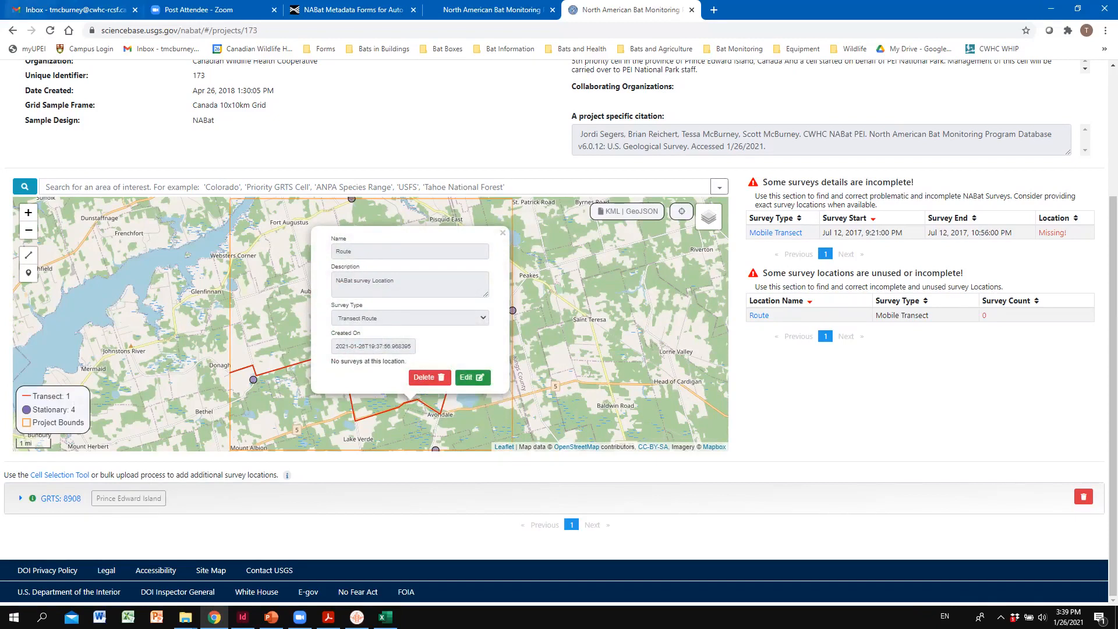
key("alt+Tab")
key("alt+Tab")
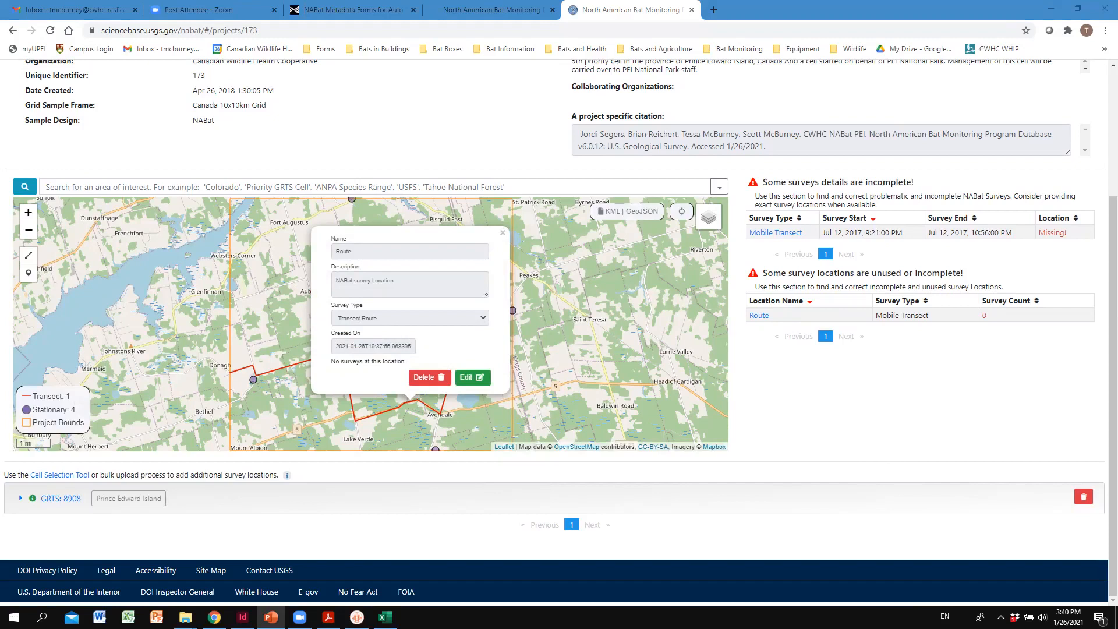
left_click(889, 396)
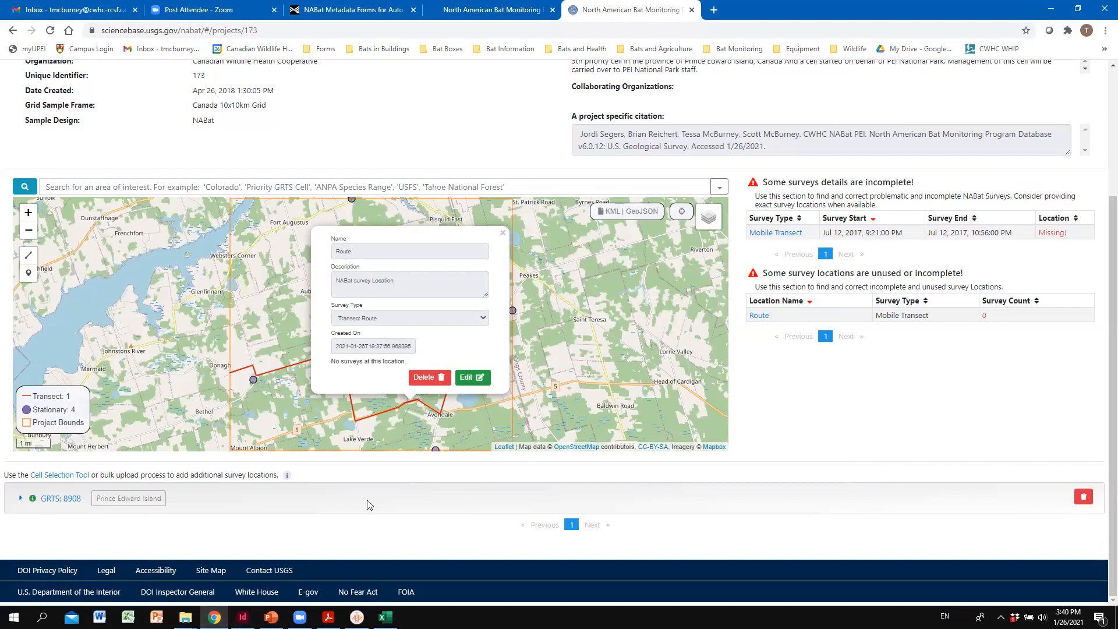
key("alt+Tab")
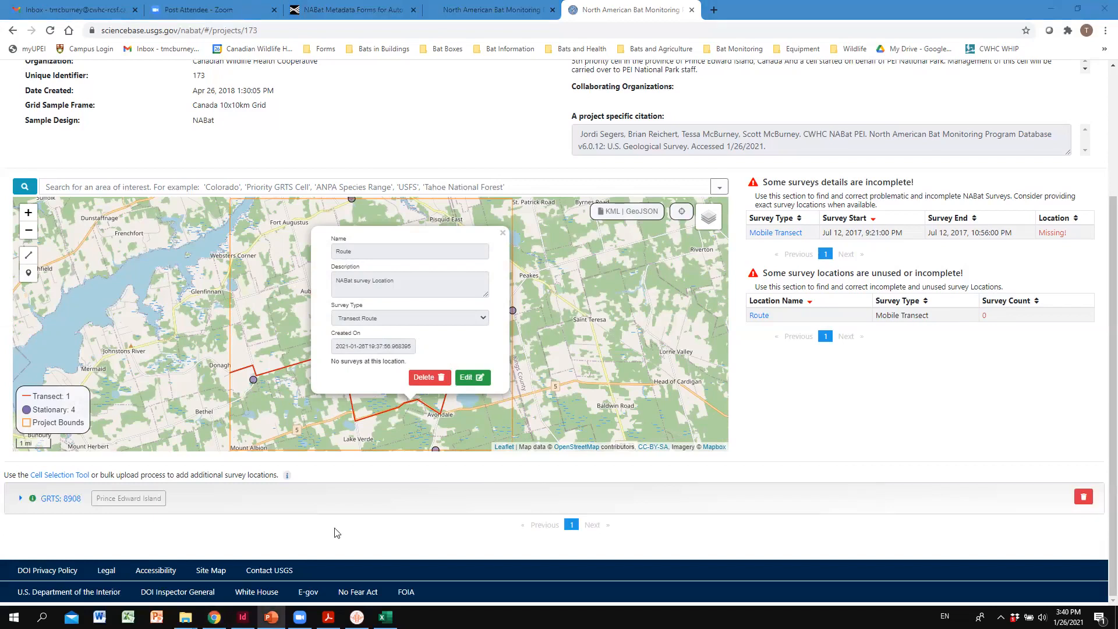
- Switch to the meta.csv workbook in Excel, save it, and close it
left_click(385, 616)
left_click(669, 265)
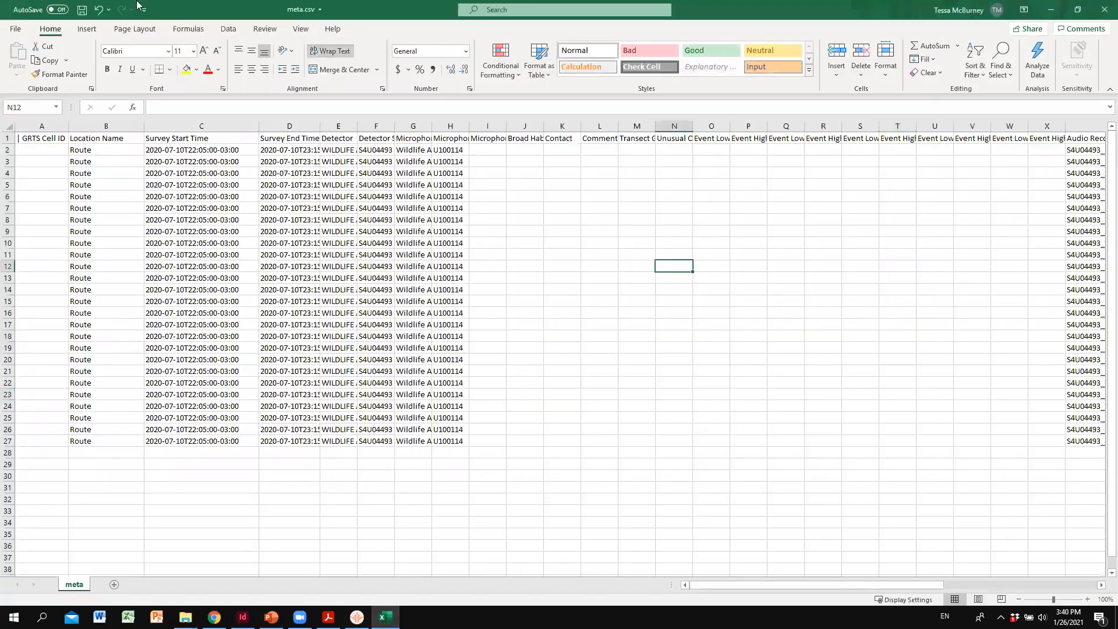
left_click(82, 10)
left_click(1102, 6)
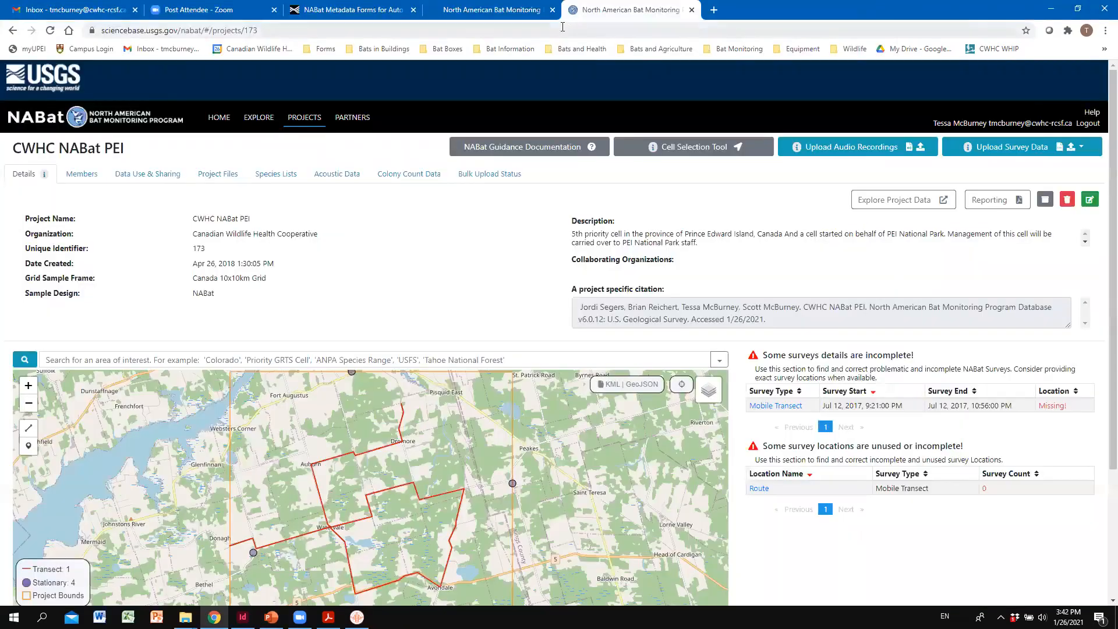
- Minimize Chrome, switch to File Explorer, and open the Mobile Transect Metadata folder within Processed Data
left_click(1049, 9)
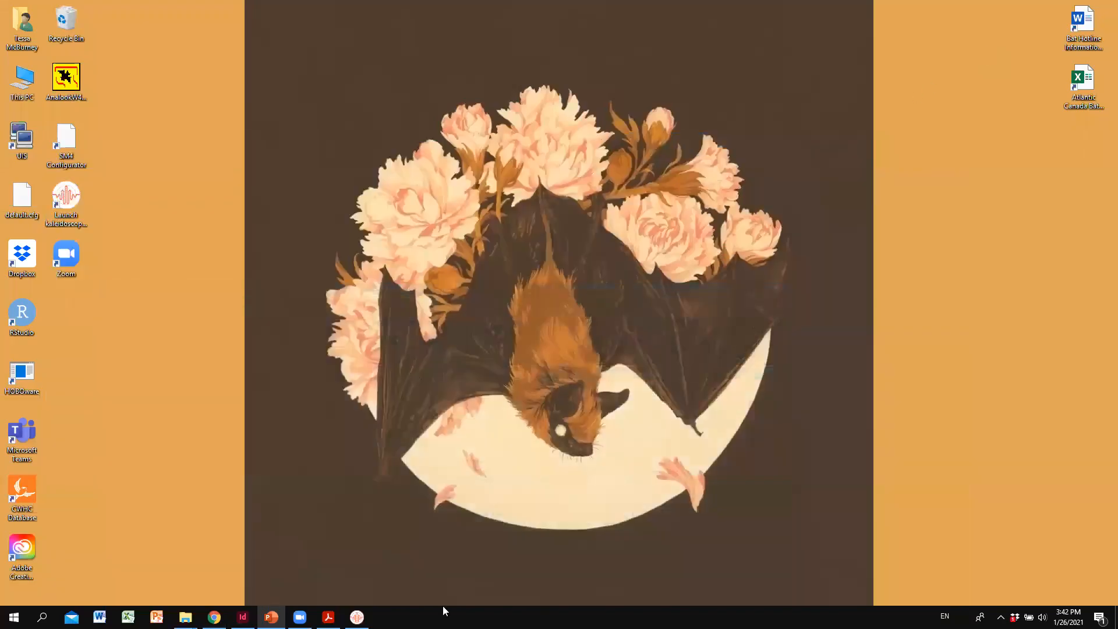
mouse_move(185, 616)
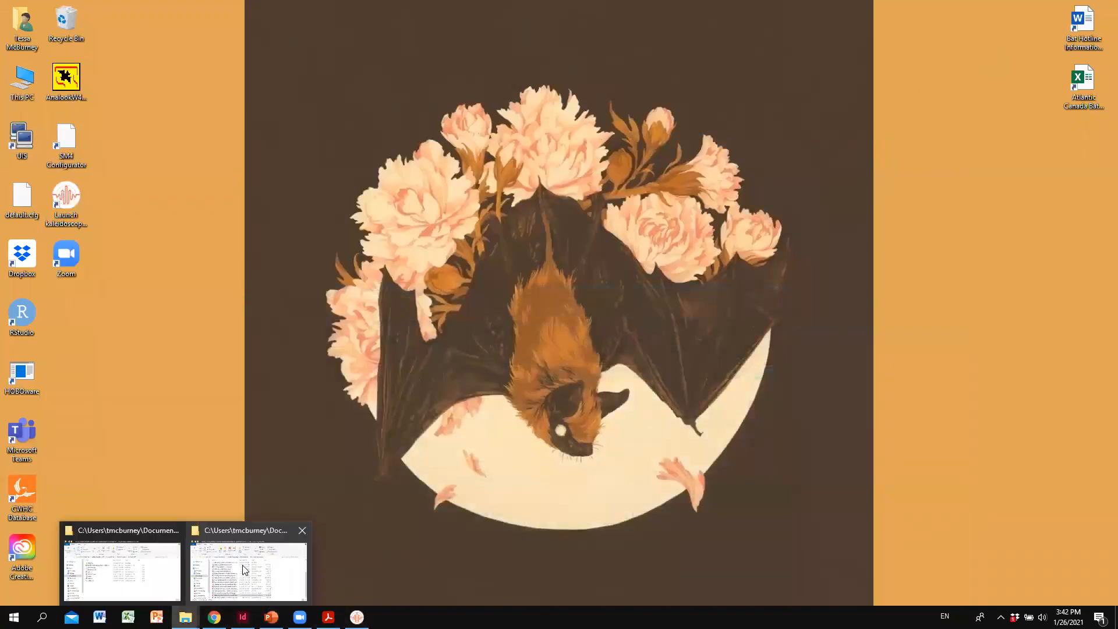
left_click(170, 575)
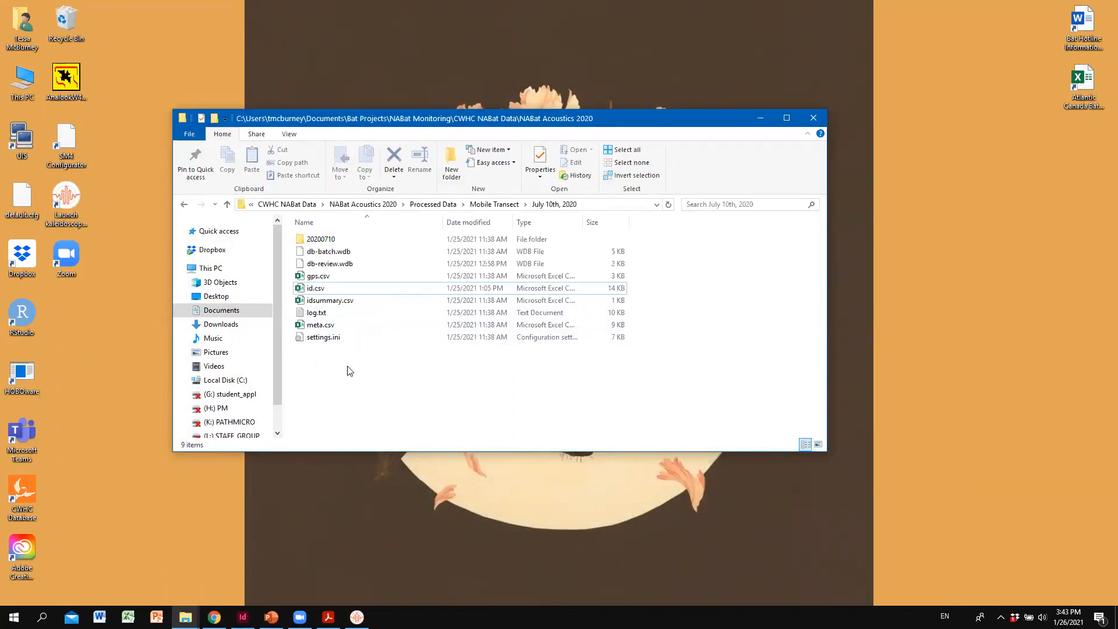
key("alt+Tab")
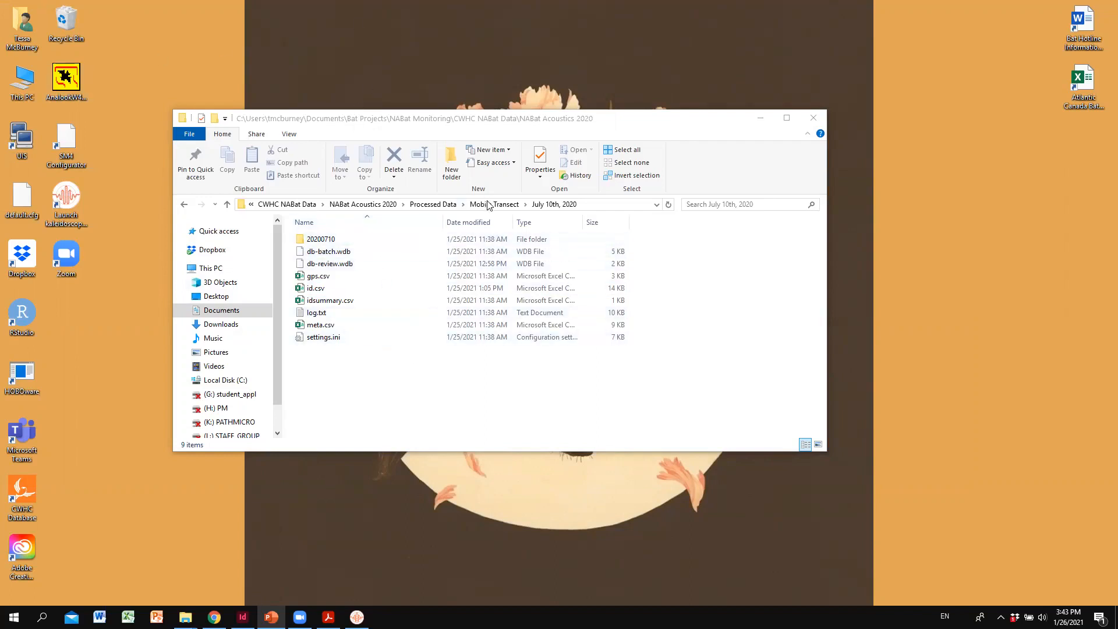
left_click(452, 204)
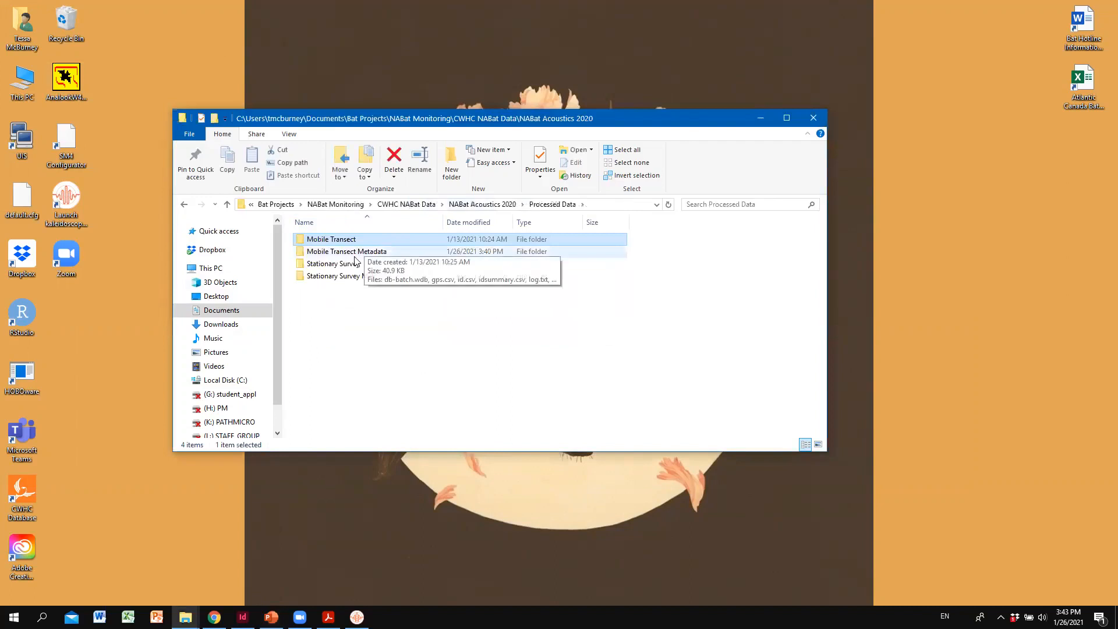
double_click(354, 255)
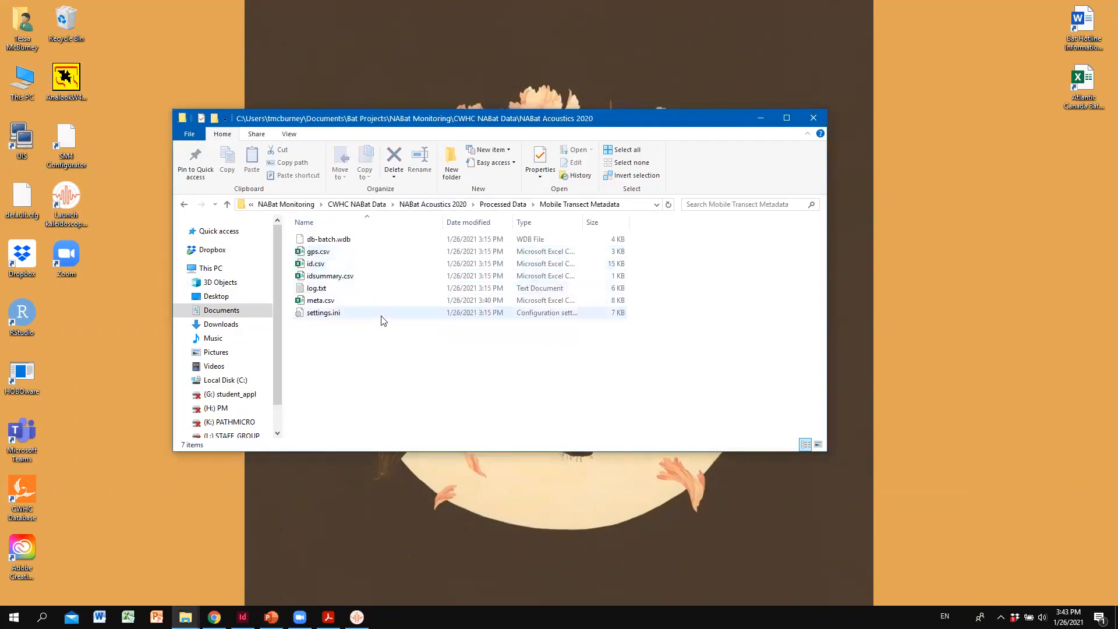
- Rename meta.csv in the Mobile Transect Metadata folder as CWHC NABat Mobile Transect 2020.csv
left_click(324, 303)
left_click(324, 303)
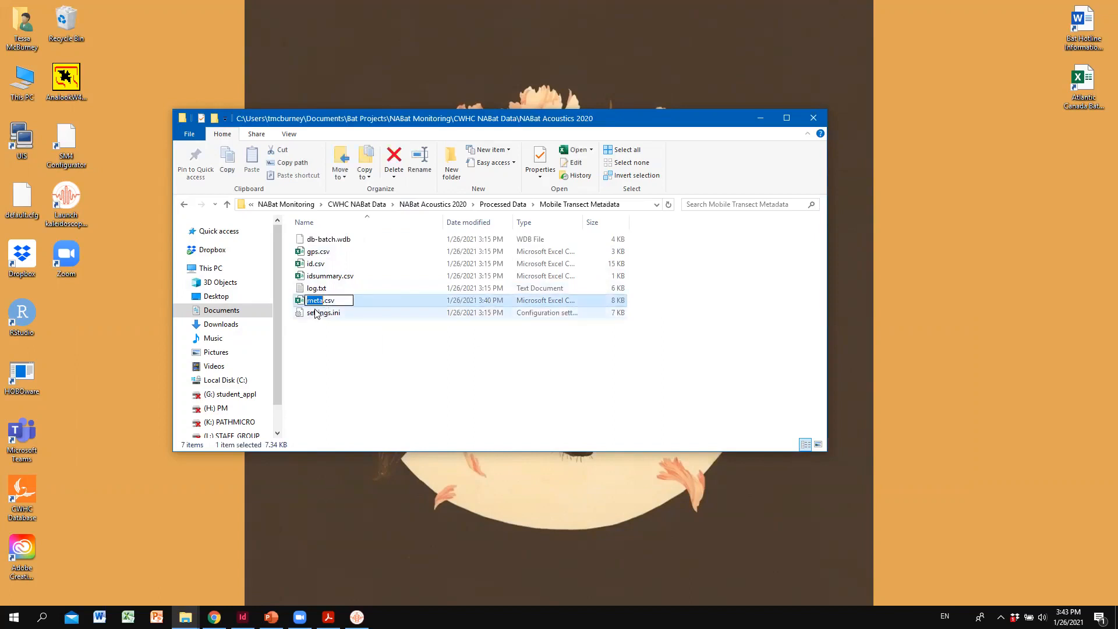
type("CWHC NABat Mobile Transect 2020")
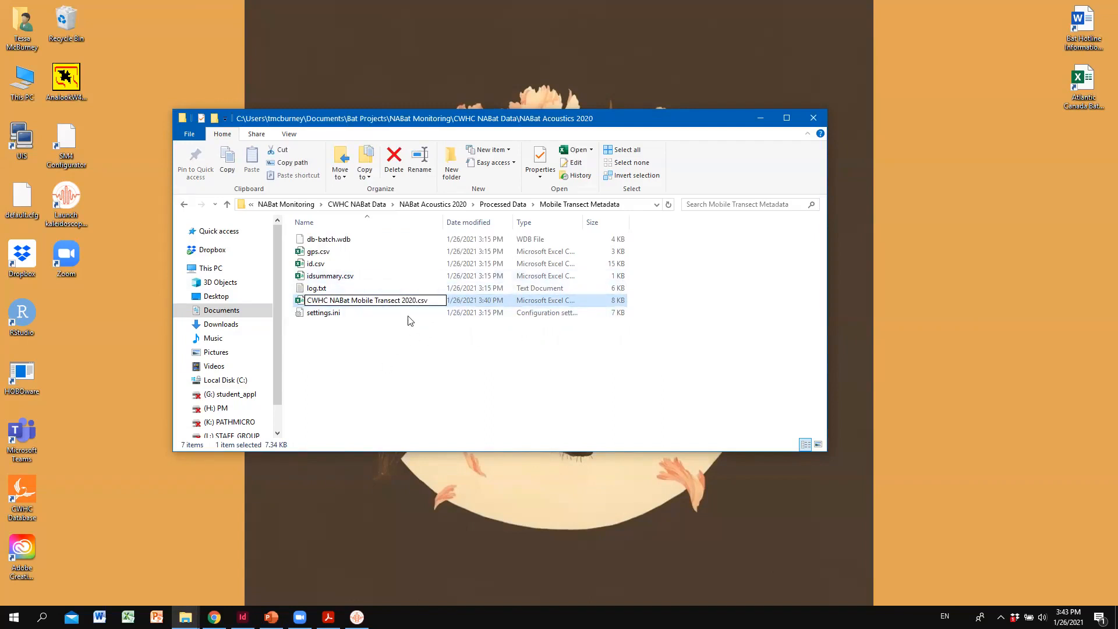
left_click(368, 360)
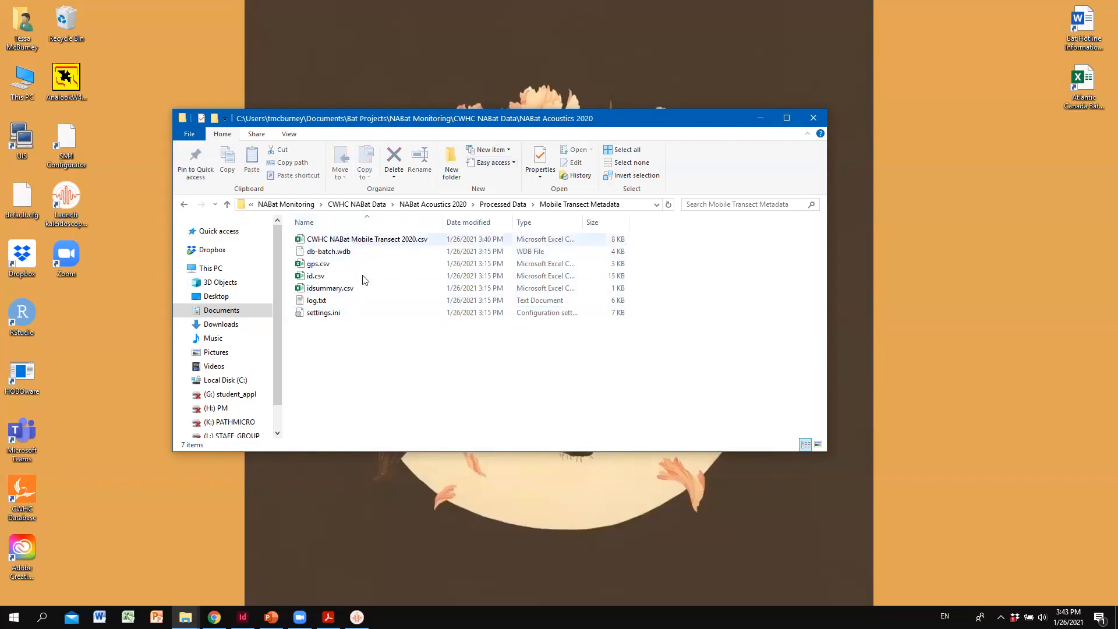
- Minimize File Explorer, switch to Chrome, and start a Mobile Acoustic Transect survey data upload with the Full Metadata option
left_click(759, 120)
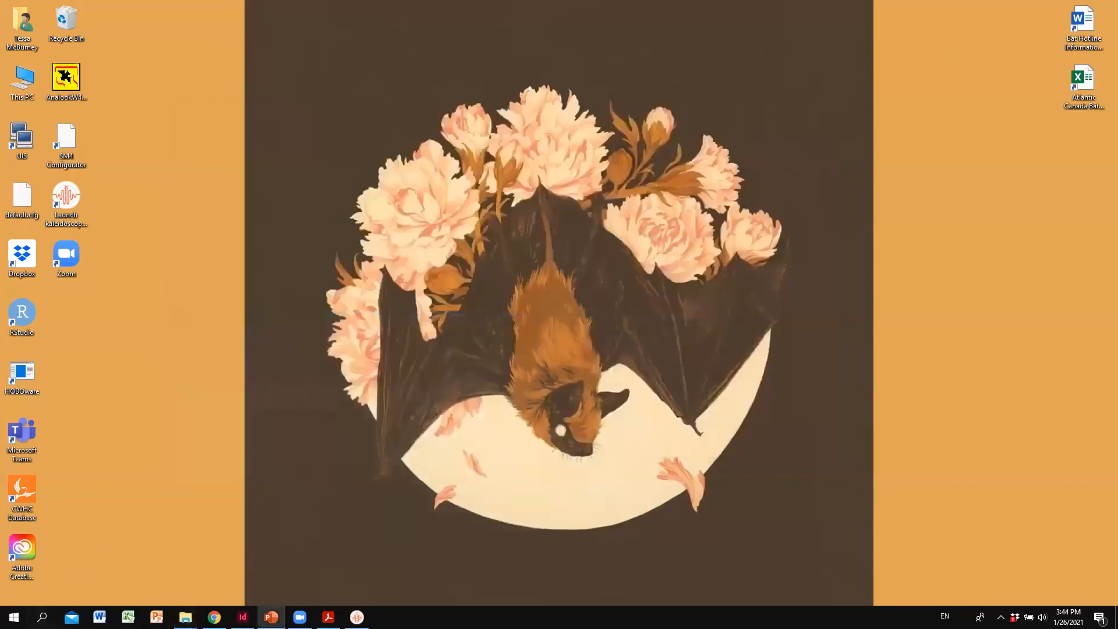
left_click(214, 617)
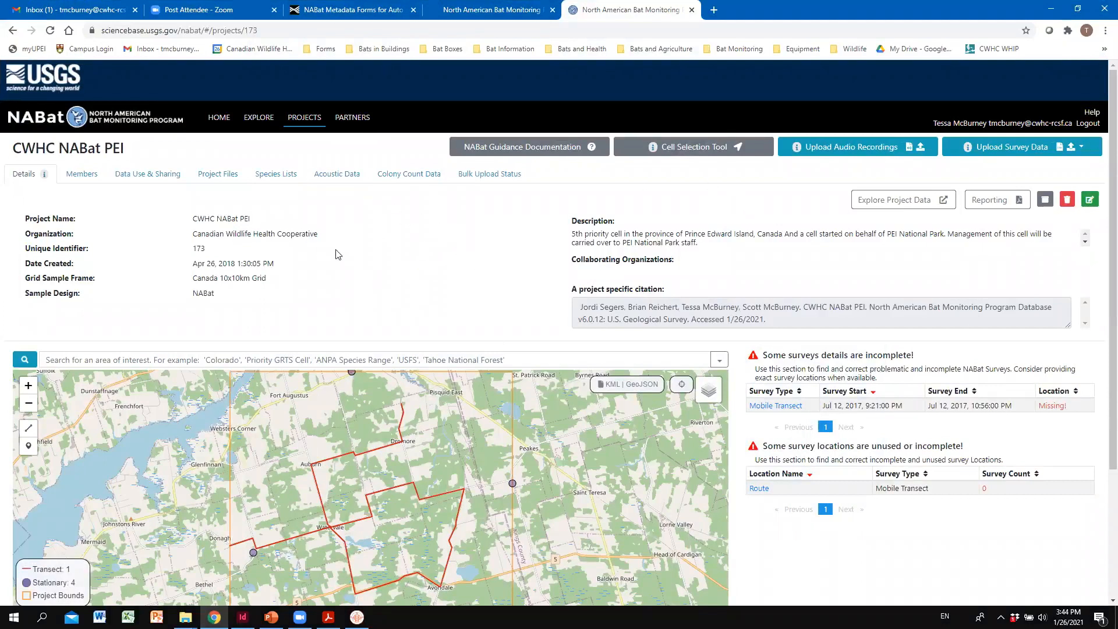
left_click(1016, 152)
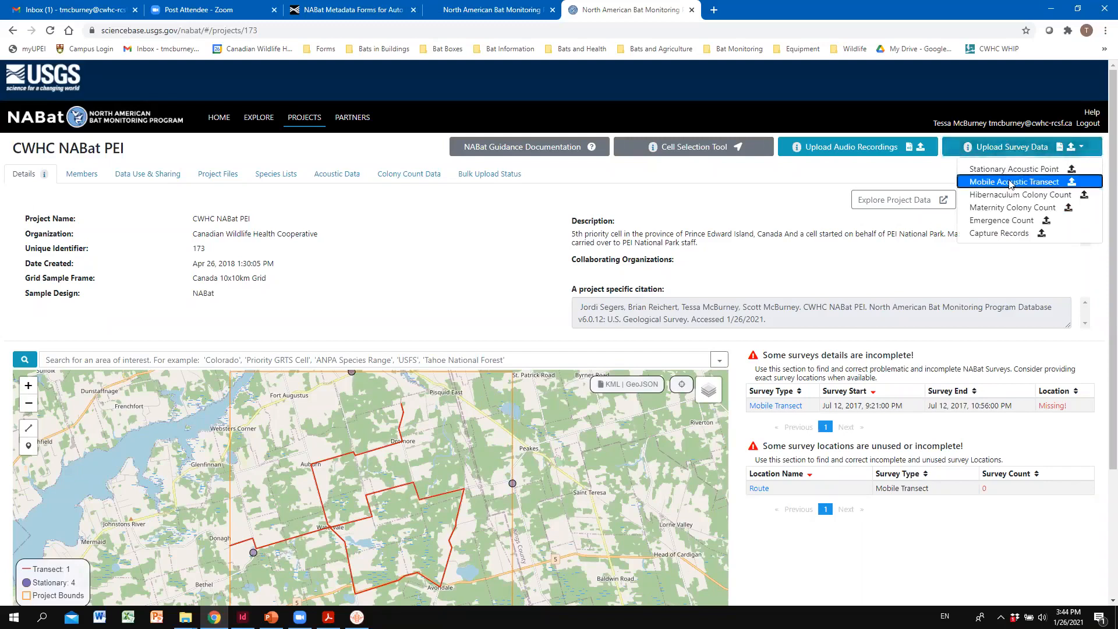
left_click(1010, 184)
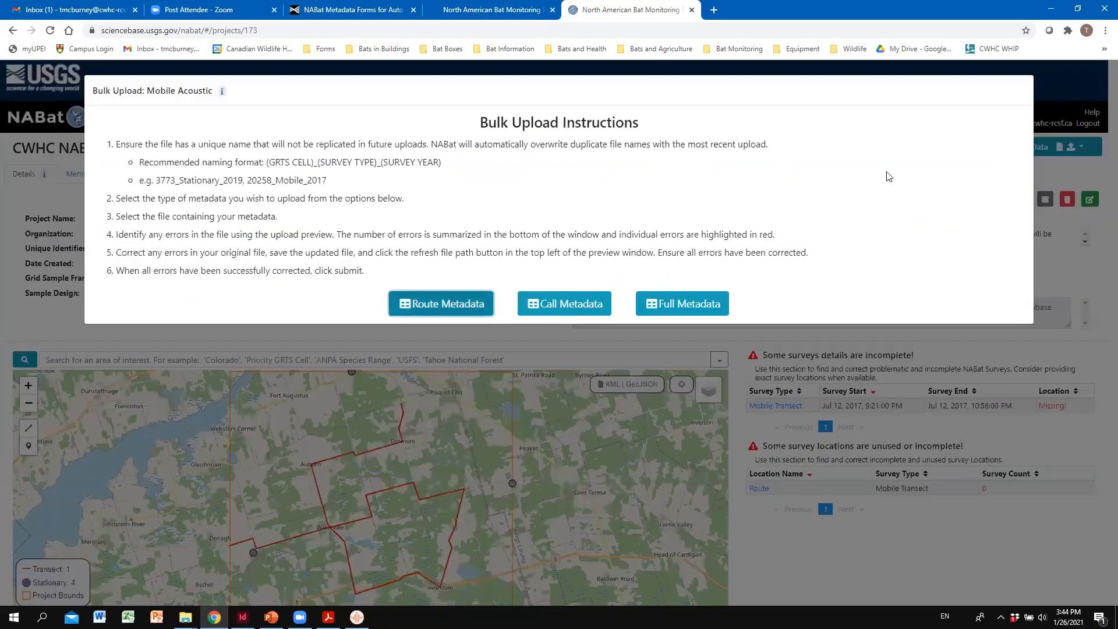
left_click(682, 305)
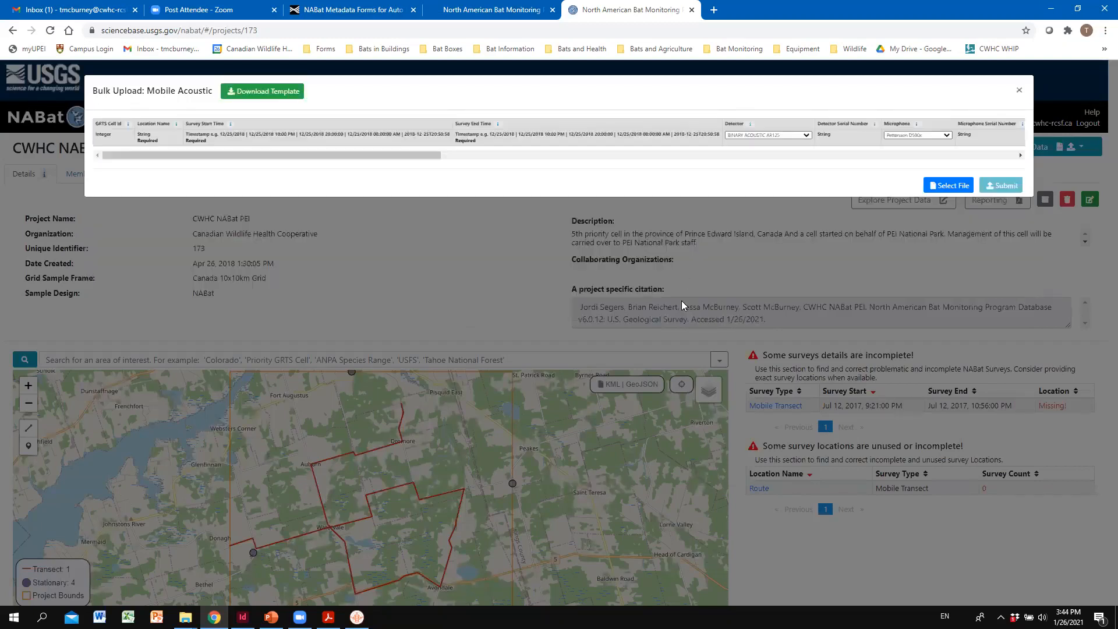
- Load CWHC NABat Mobile Transect 2020.csv from NABat Acoustics 2020 > Processed Data > Mobile Transect Metadata into the bulk upload preview
left_click(944, 186)
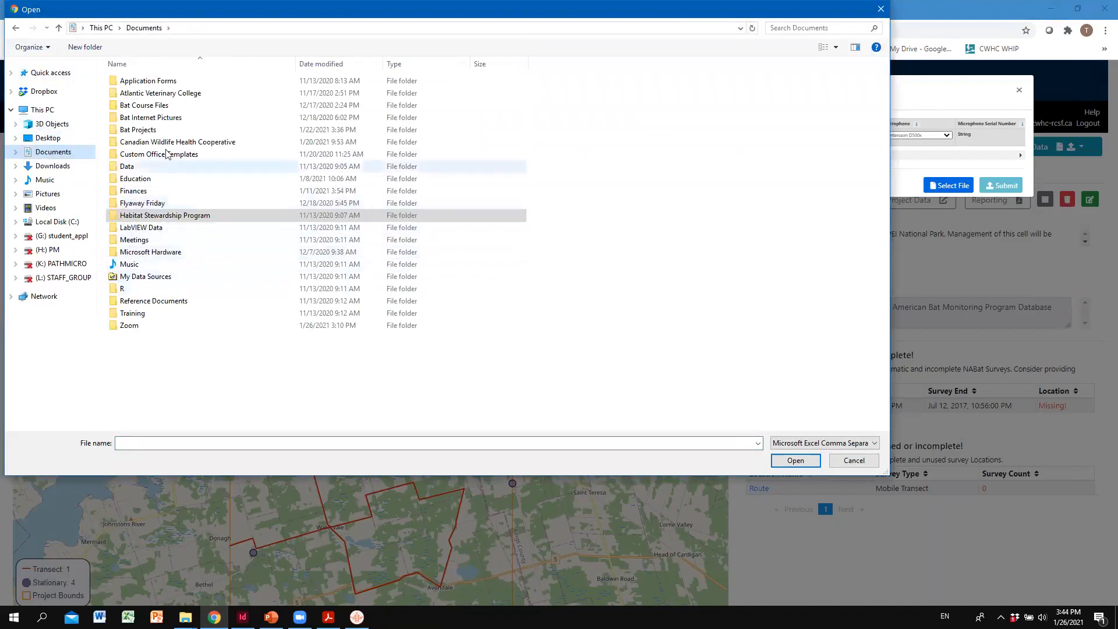
double_click(139, 129)
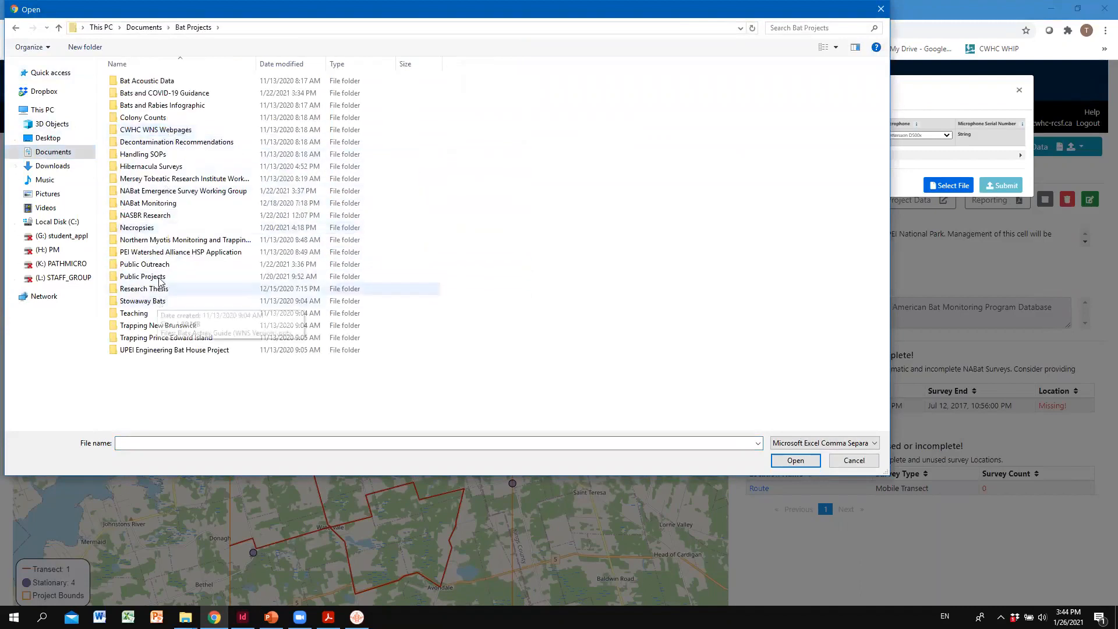
double_click(149, 204)
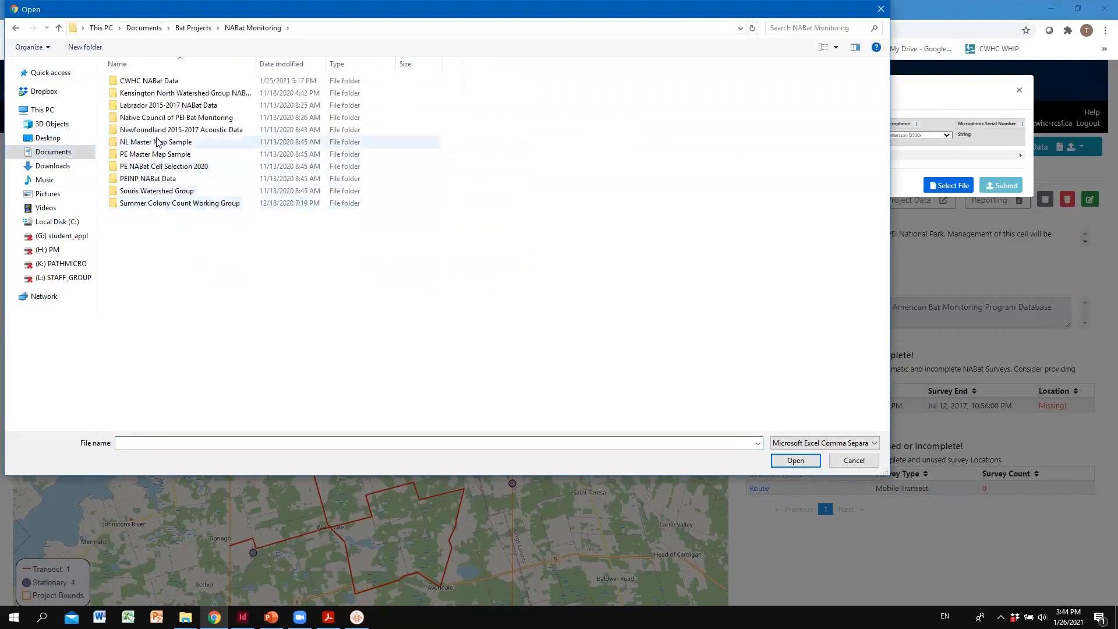
double_click(185, 80)
double_click(166, 168)
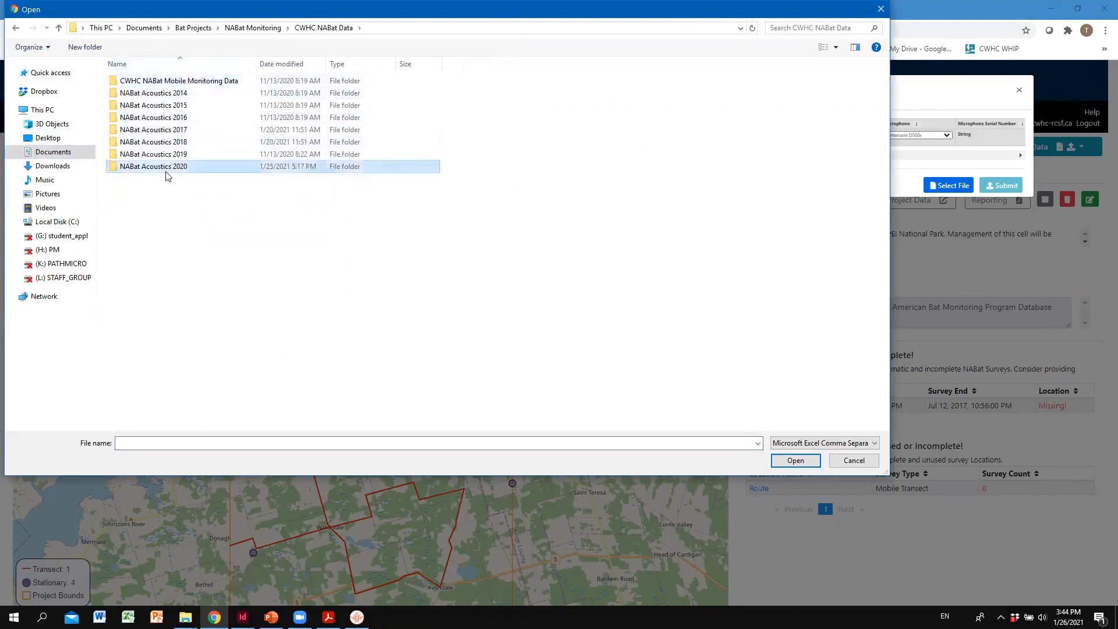
double_click(154, 81)
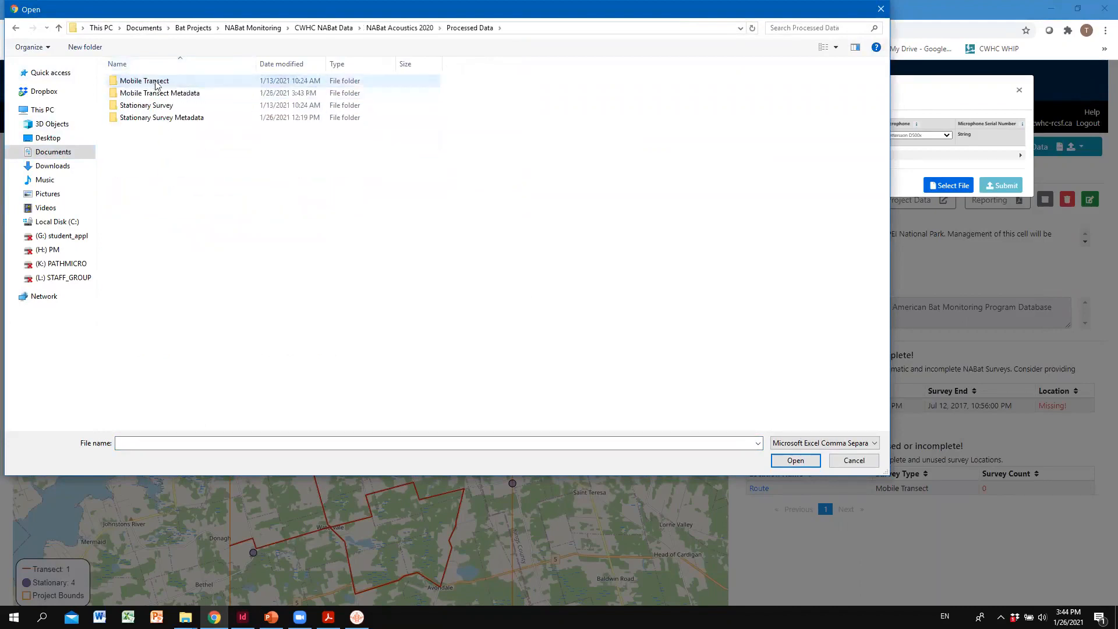
double_click(169, 94)
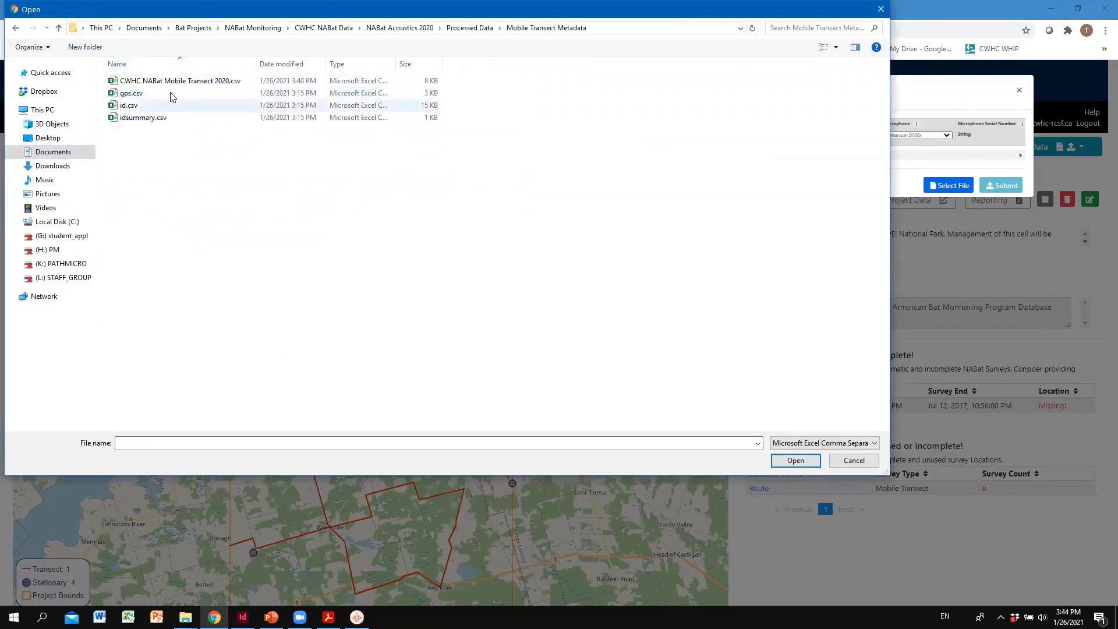
left_click(180, 82)
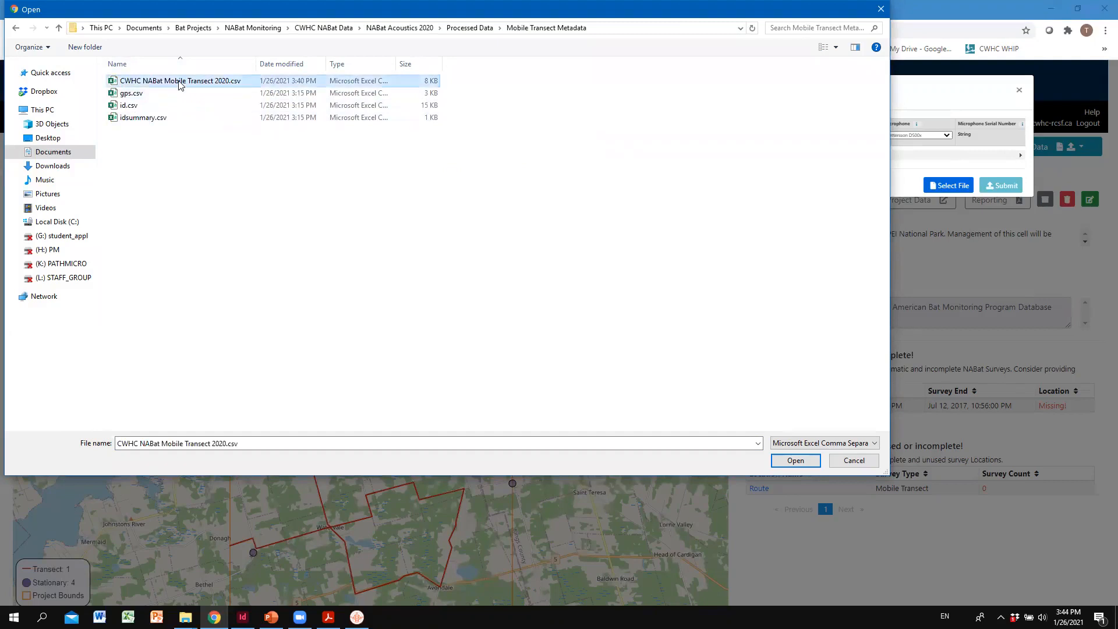
left_click(795, 460)
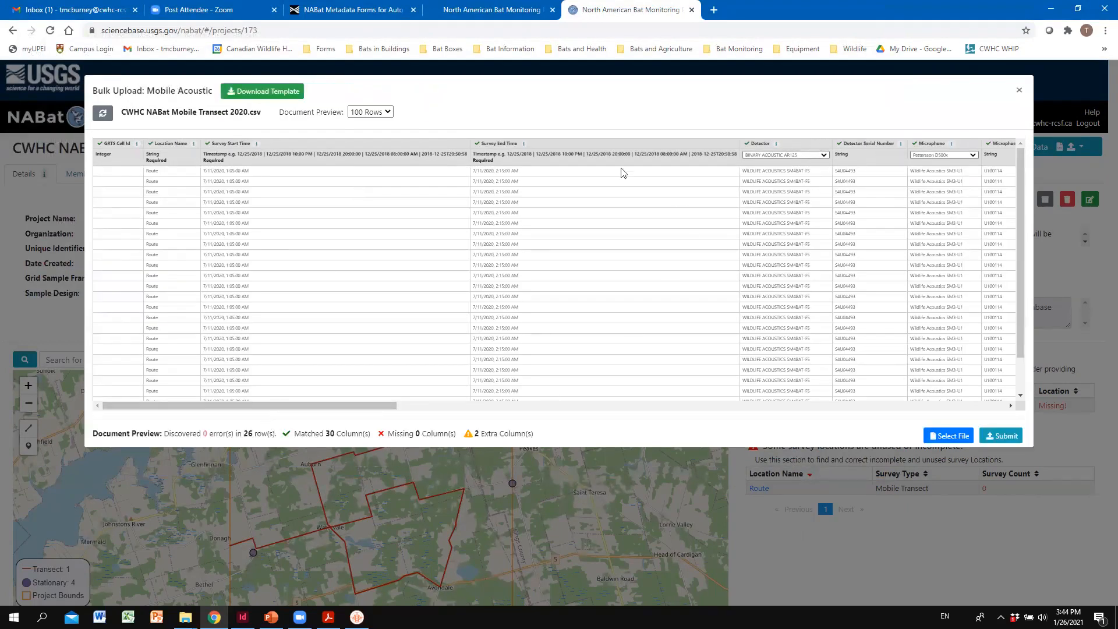
- Examine the upload preview's columns from GRTS Cell Id through the event conditions, including the list of accepted Detector options
key("alt+Tab")
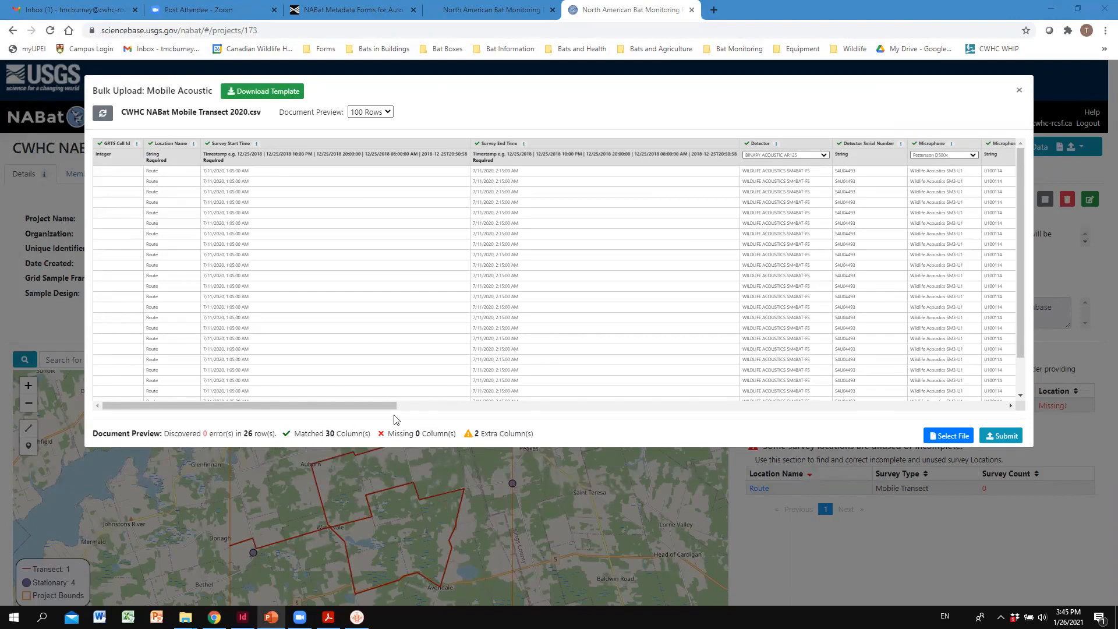
left_click_drag(381, 401, 570, 391)
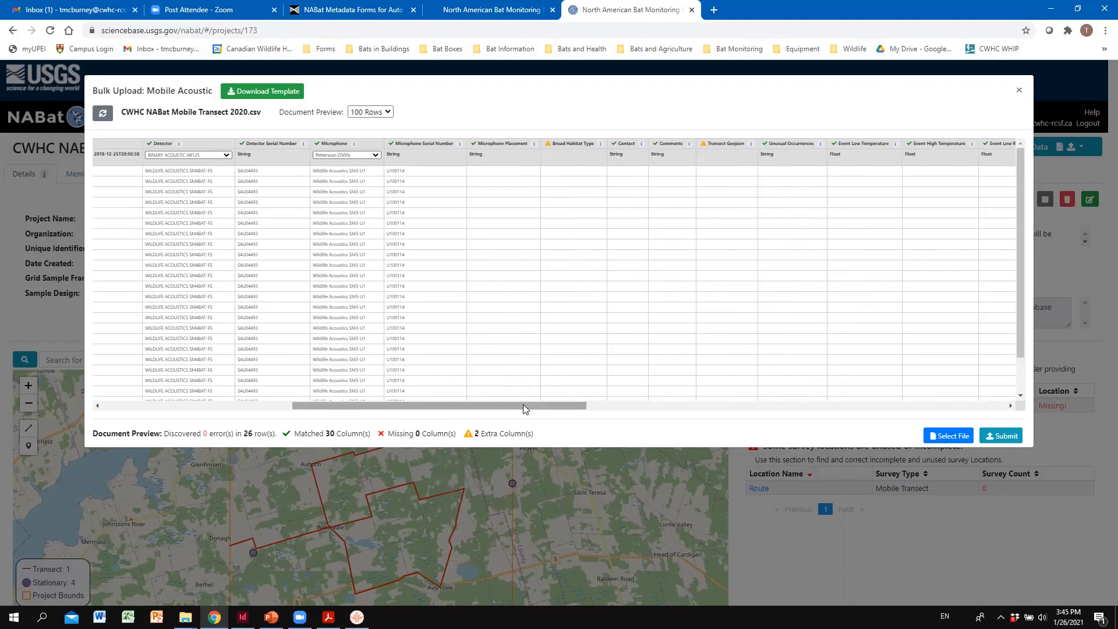
left_click_drag(523, 404, 546, 403)
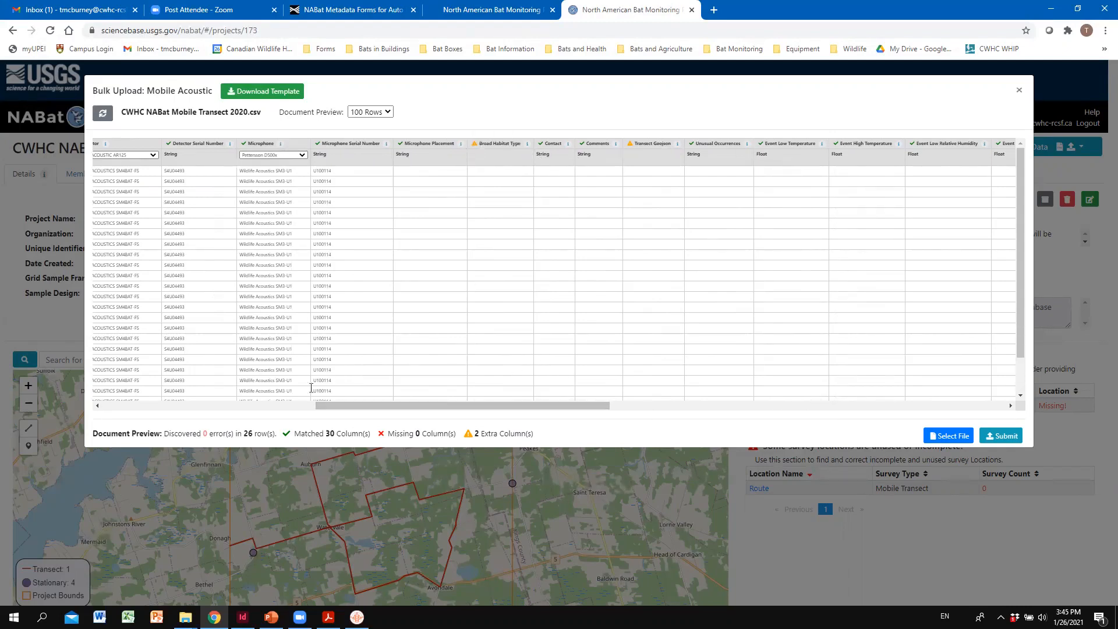
left_click_drag(391, 412, 168, 389)
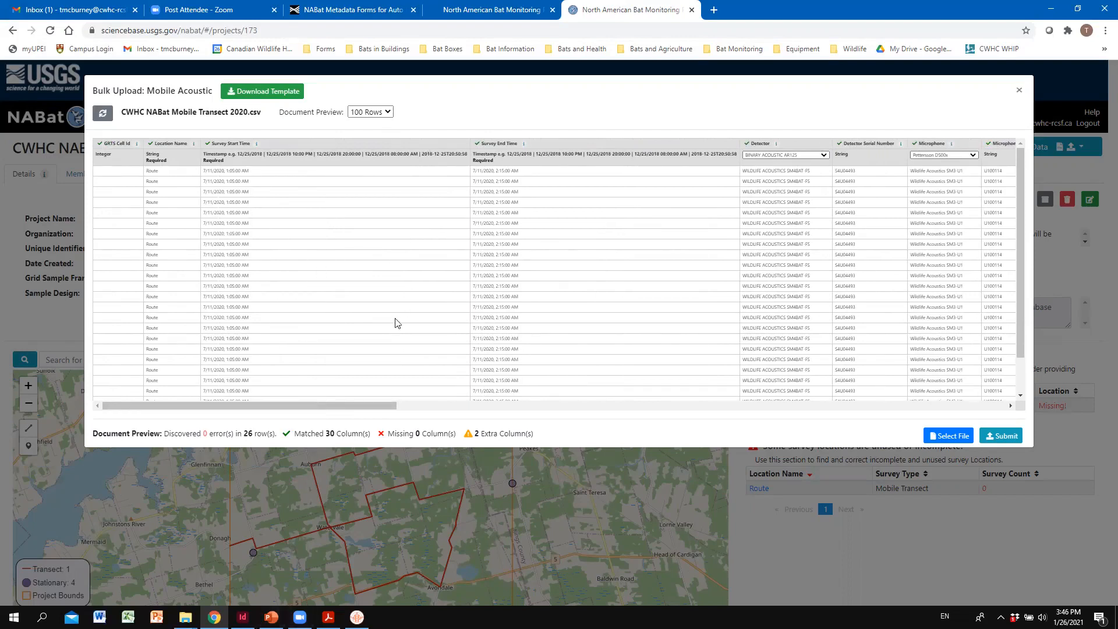
left_click_drag(353, 406, 497, 391)
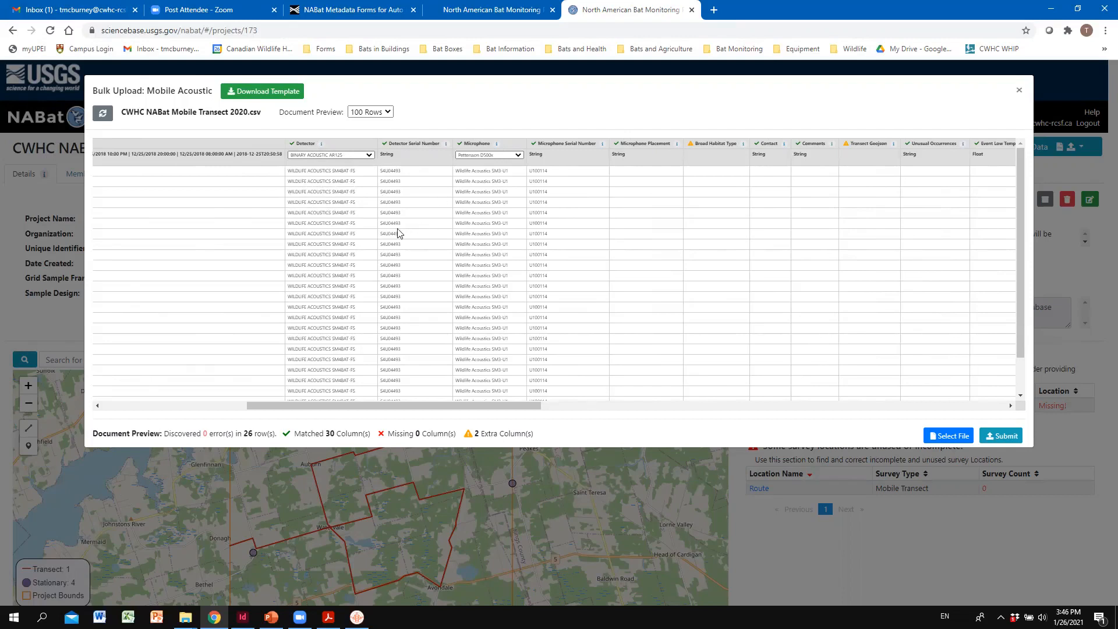
left_click(368, 158)
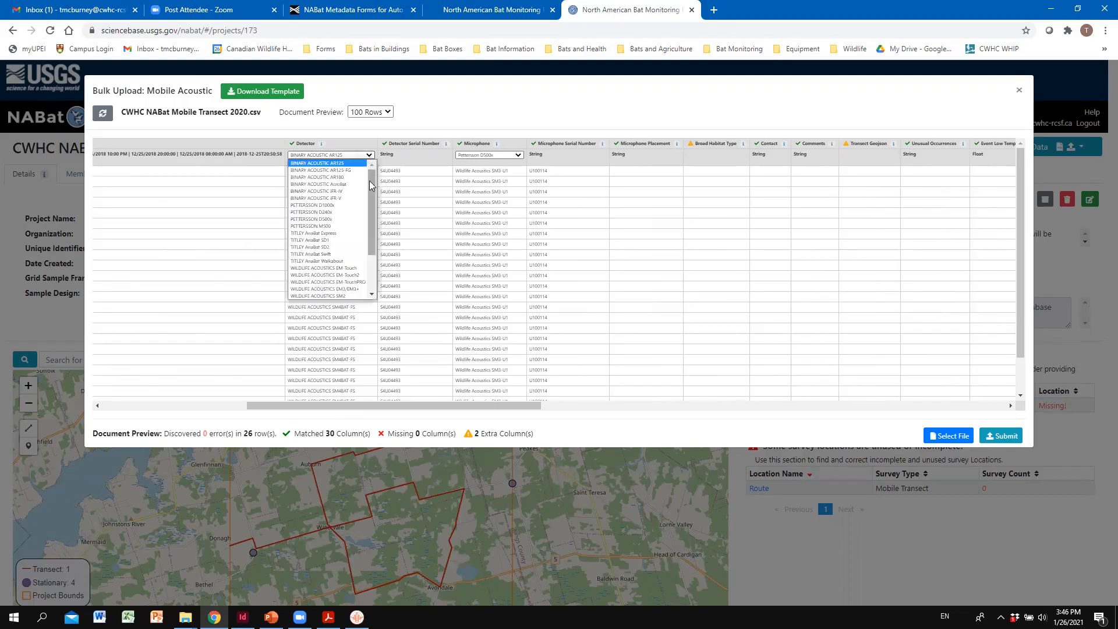
mouse_move(369, 180)
left_mouse_down()
mouse_move(373, 211)
mouse_move(370, 181)
left_mouse_up()
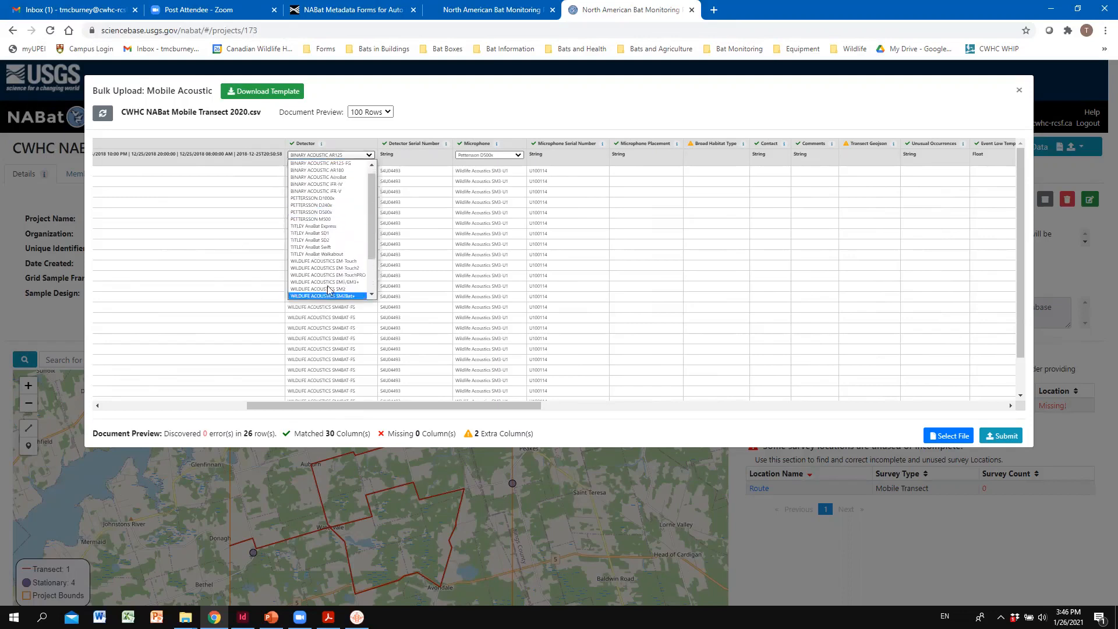
left_click(238, 319)
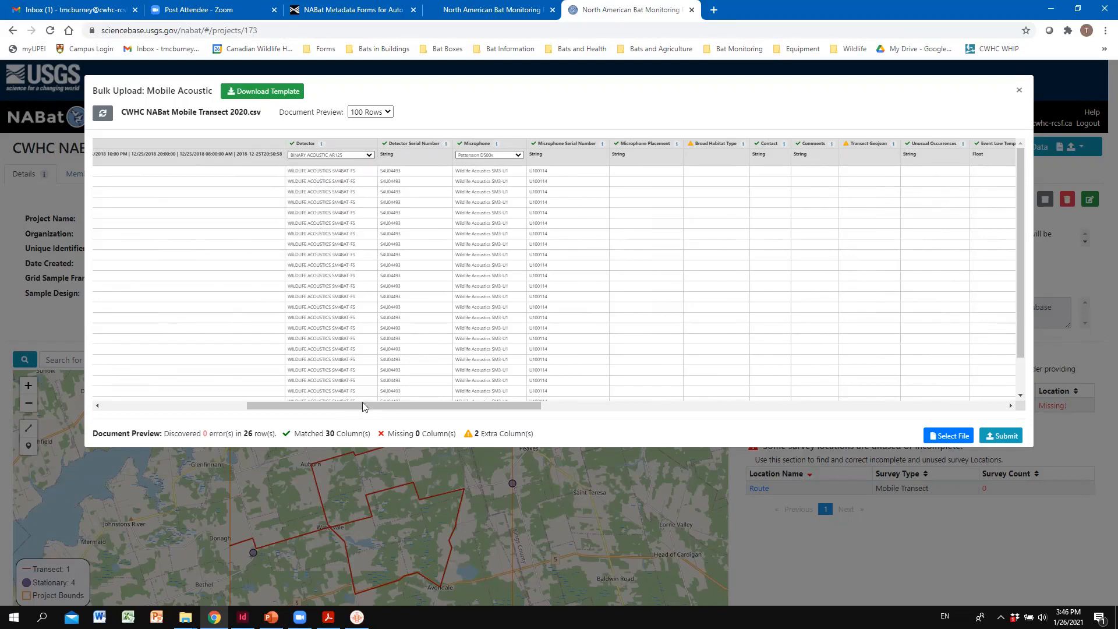
- Check the remaining preview columns and the ones flagged as extra, and close the bulk upload window without submitting
left_click_drag(362, 406, 802, 409)
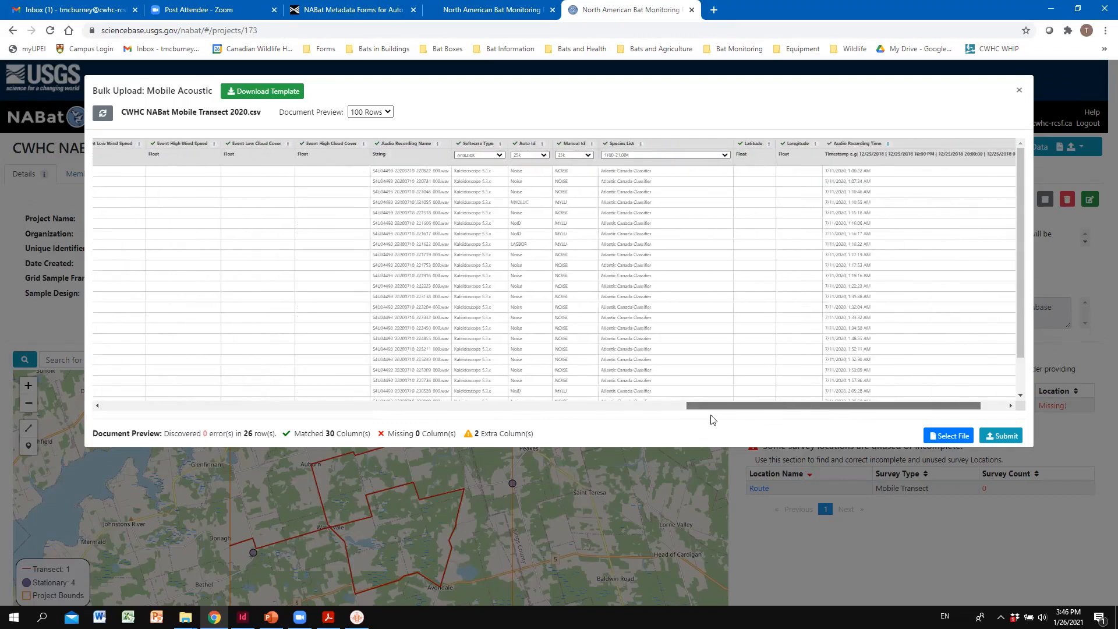
left_click_drag(712, 419, 411, 434)
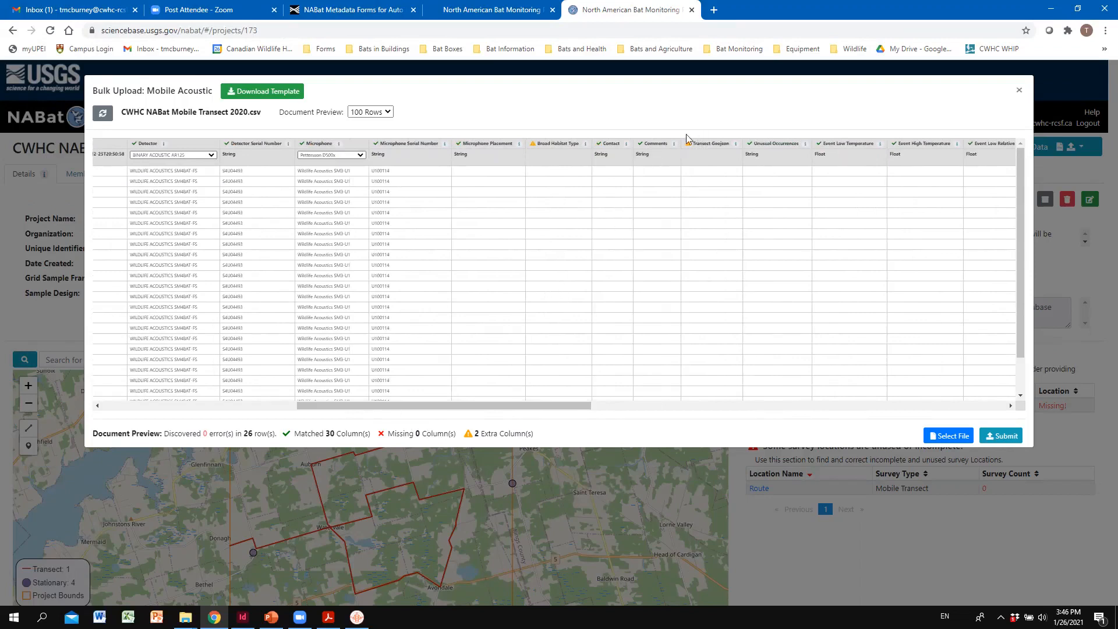
left_click_drag(537, 403, 534, 404)
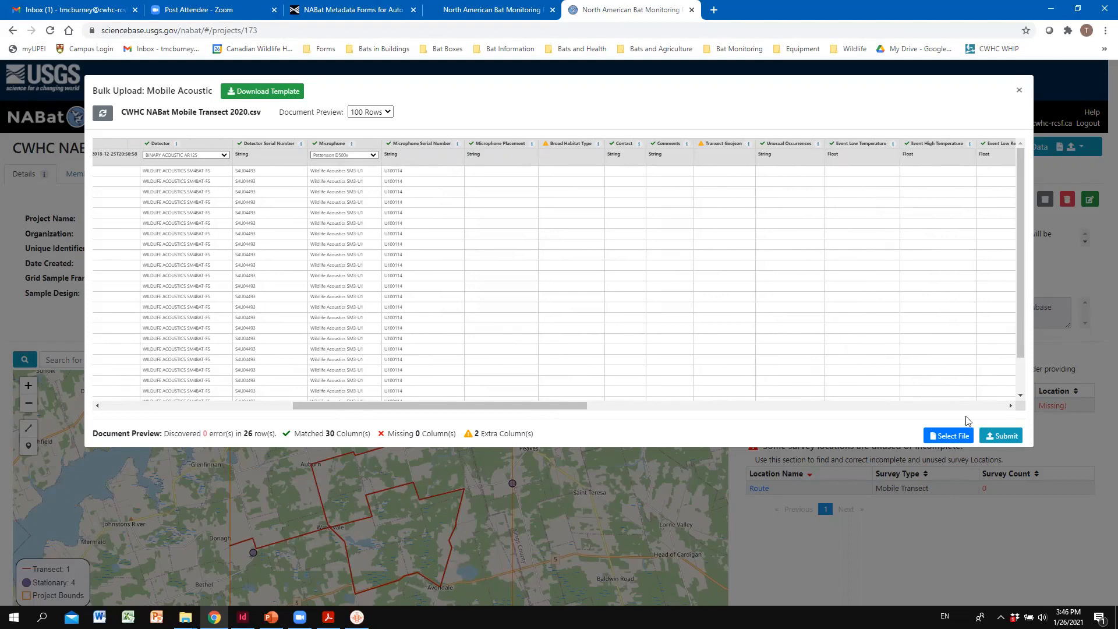
left_click(1019, 89)
- Switch to File Explorer, open CWHC NABat Mobile Transect 2020.csv in Excel, and maximize the workbook window
mouse_move(185, 616)
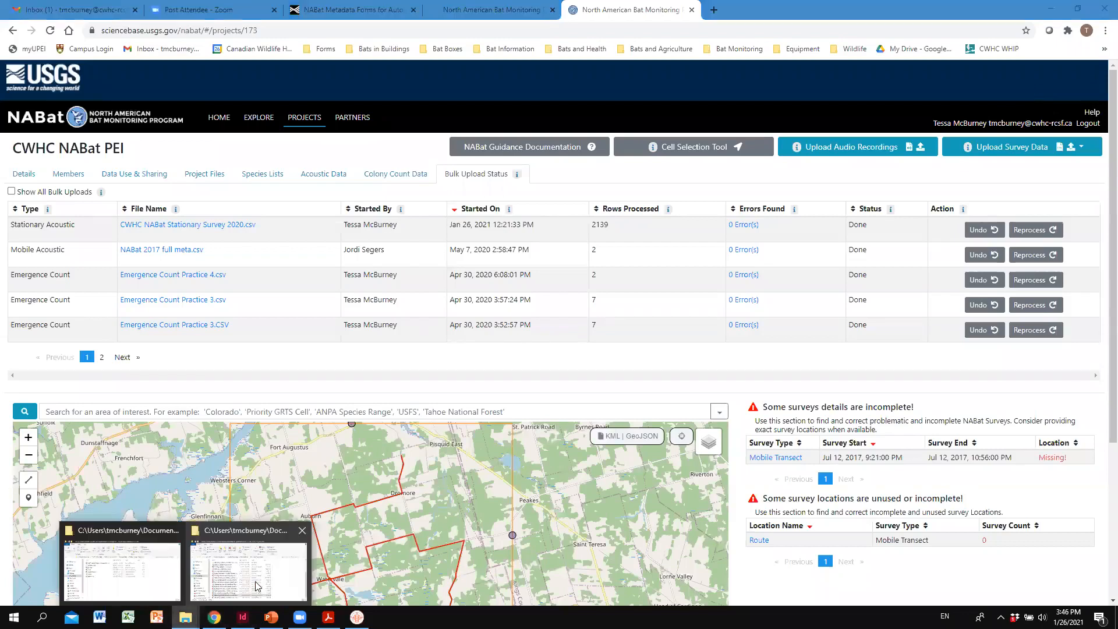
left_click(122, 568)
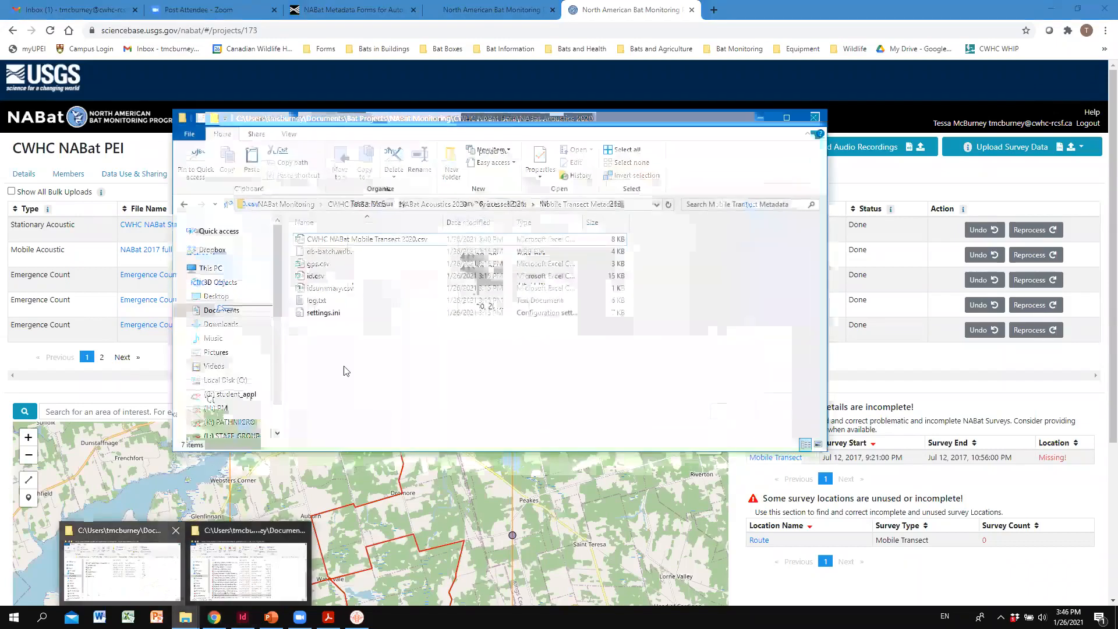
left_click(388, 238)
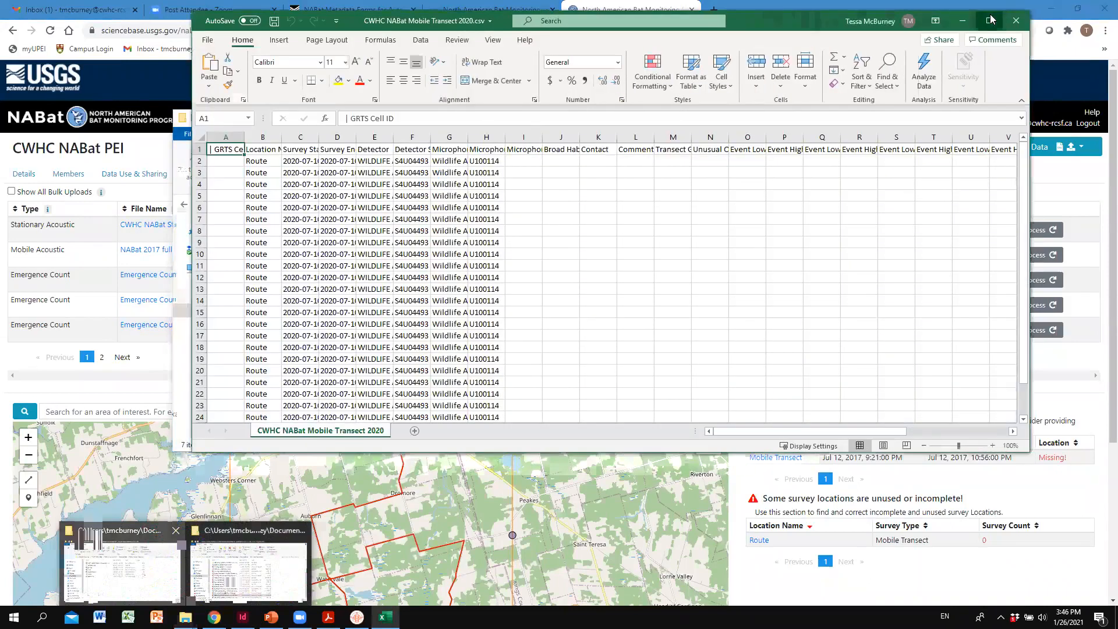
left_click(989, 21)
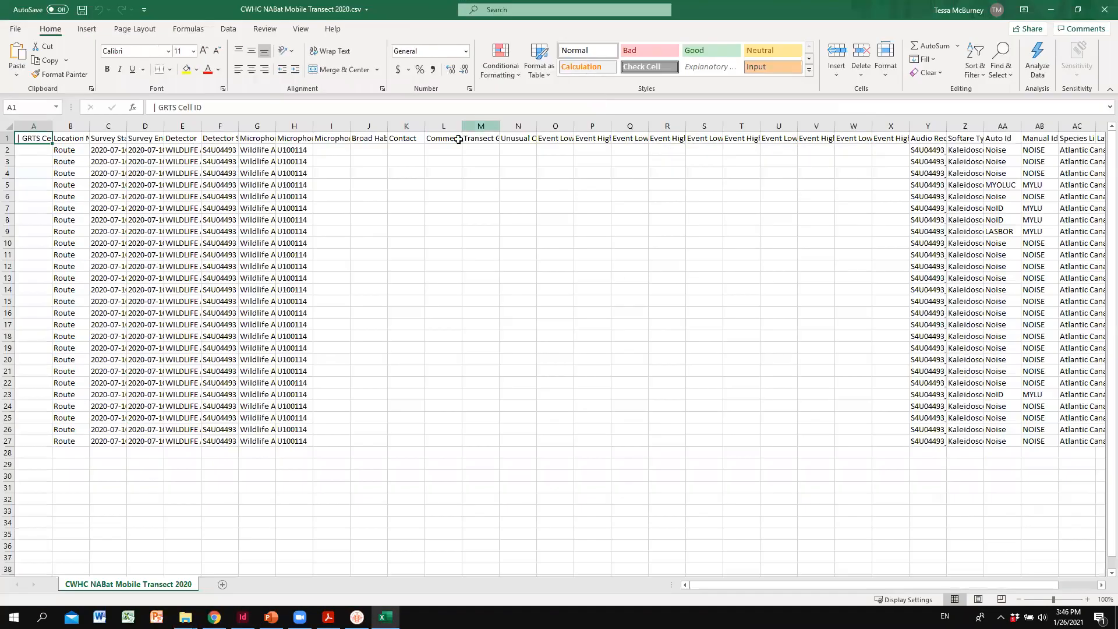
- Delete the Transect Geojson column from the worksheet
double_click(500, 124)
left_click(501, 121)
right_click(501, 121)
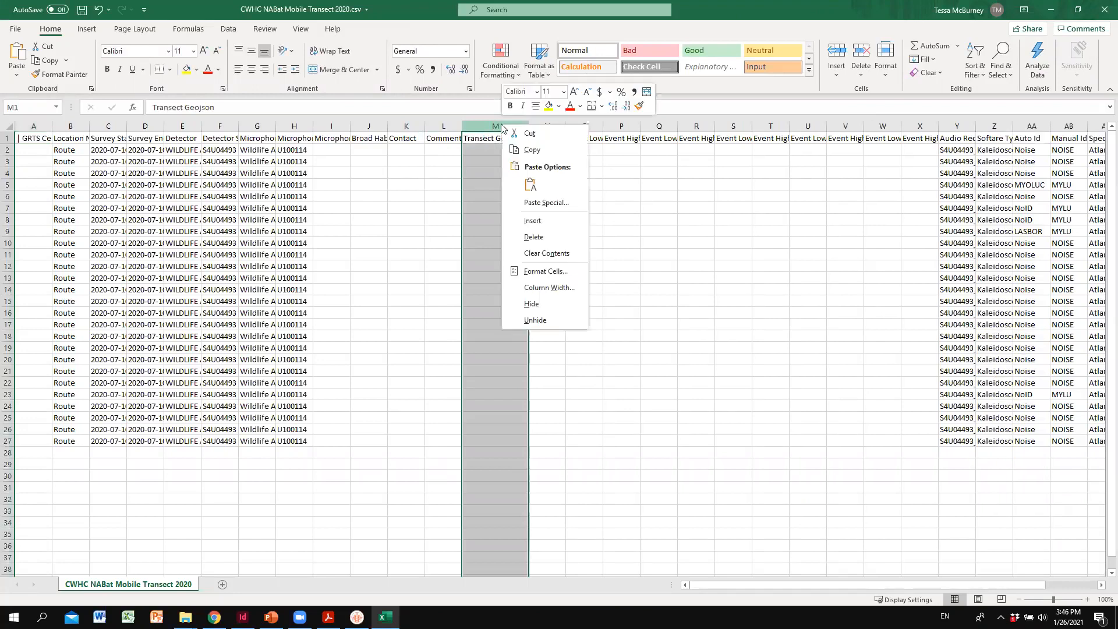
left_click(531, 231)
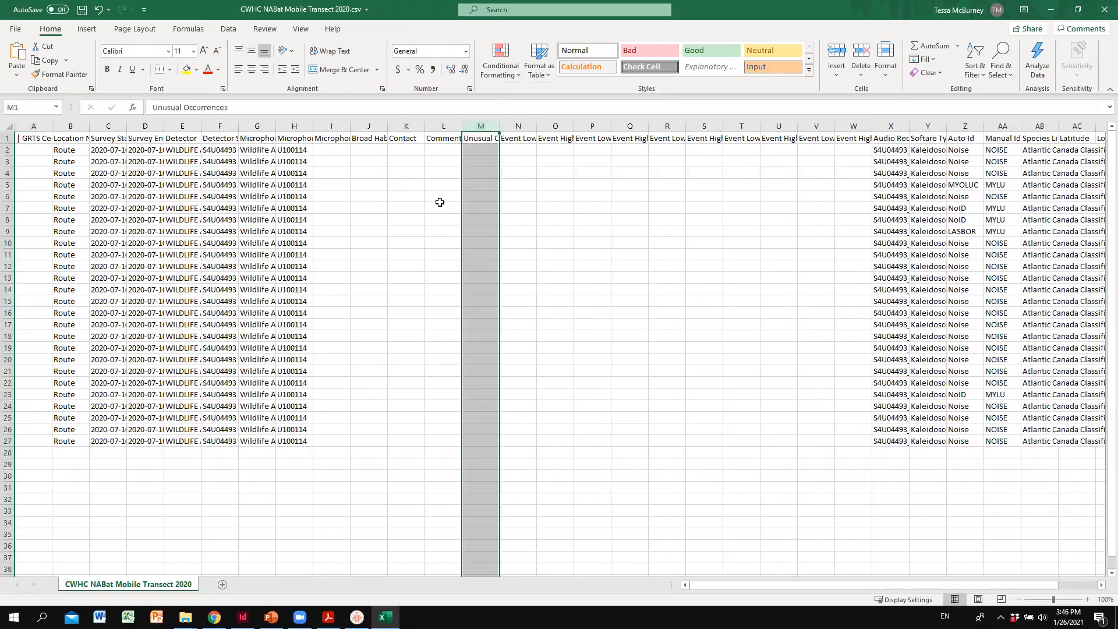
- Delete the Broad Habitat Type column from the worksheet
double_click(387, 126)
left_click(386, 127)
right_click(386, 127)
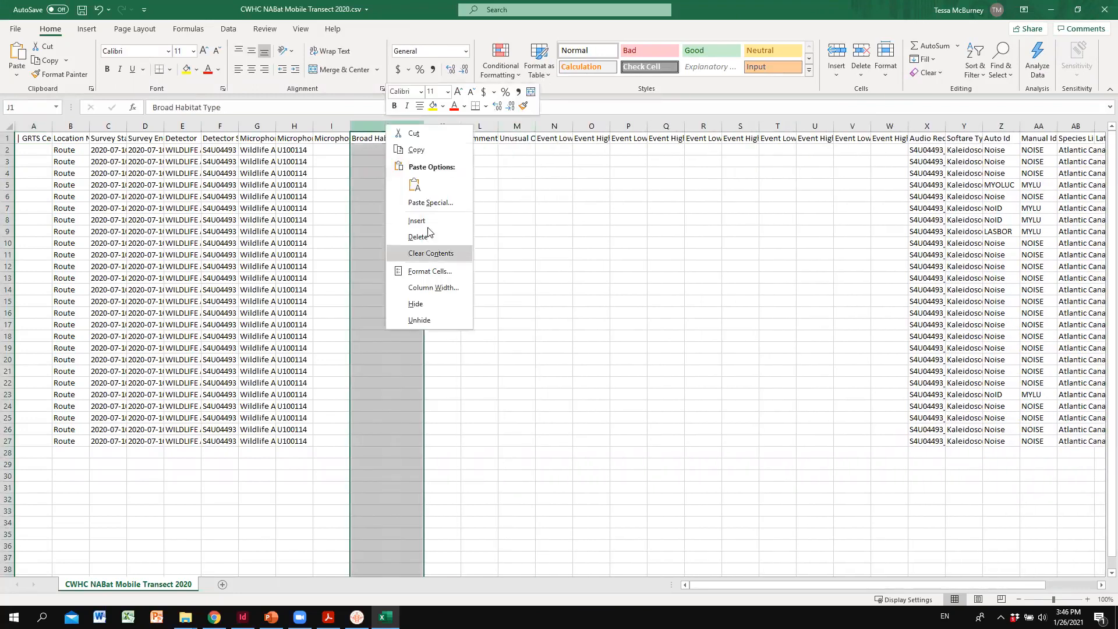
left_click(429, 233)
left_click(481, 254)
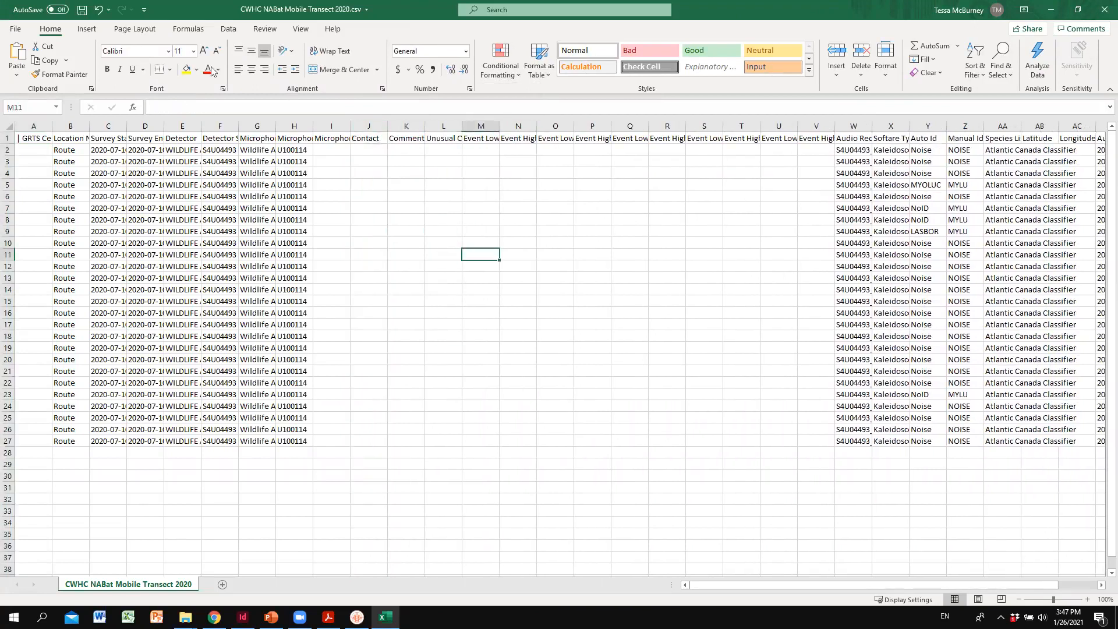
- Save the edited CSV, close Excel, and return to the NABat project page in Chrome
left_click(82, 10)
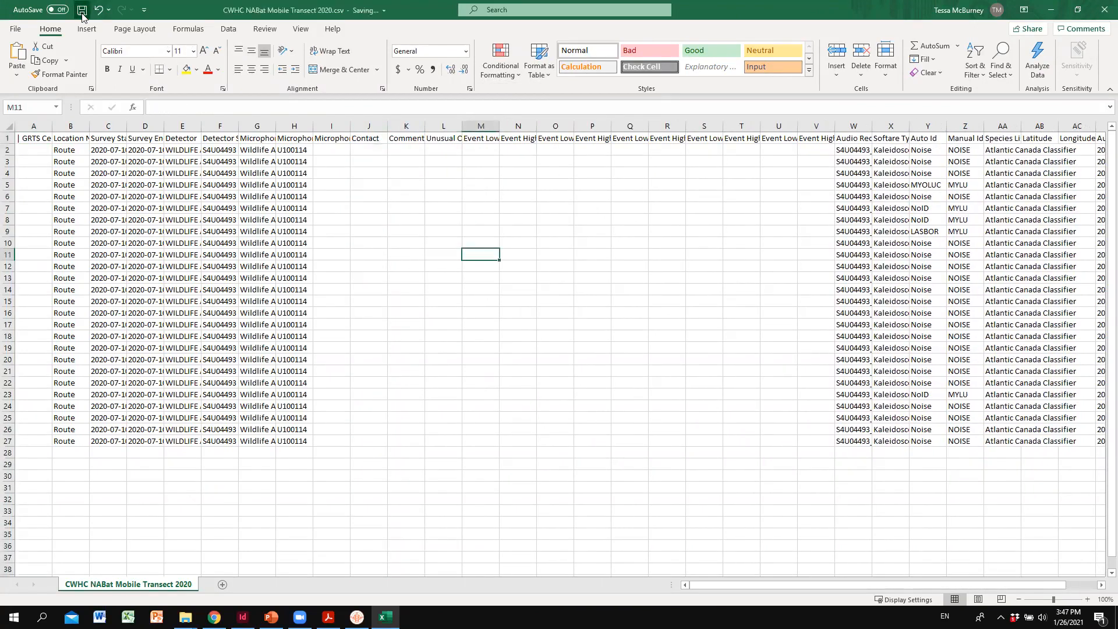
left_click(1102, 5)
left_click(985, 178)
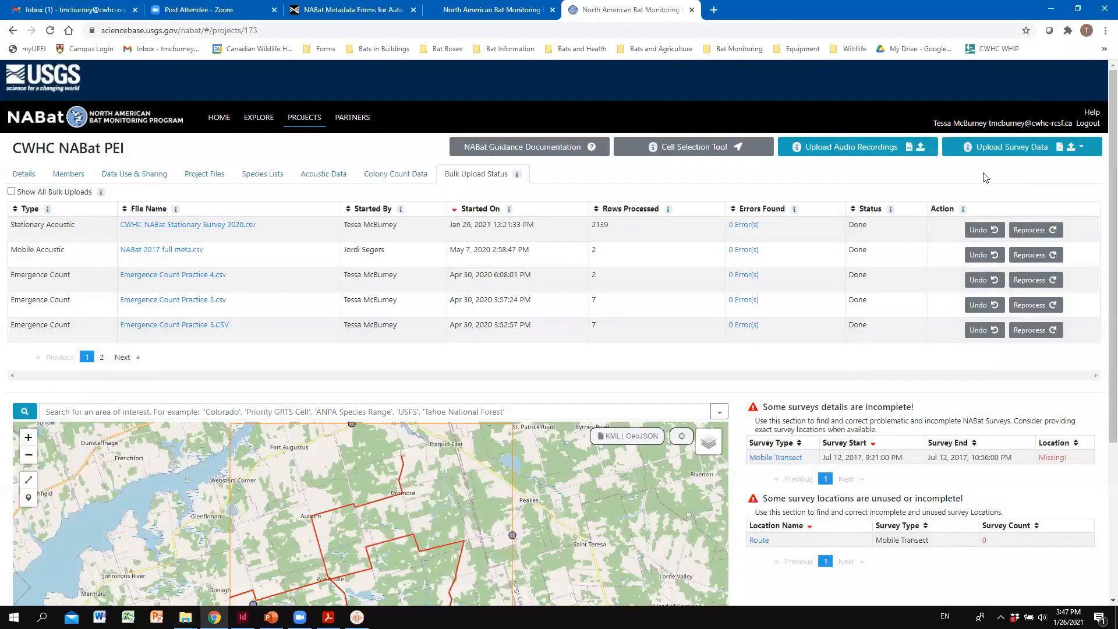
- Start a mobile acoustic transect bulk upload as full metadata and load CWHC NABat Mobile Transect 2020.csv for preview
left_click(1016, 151)
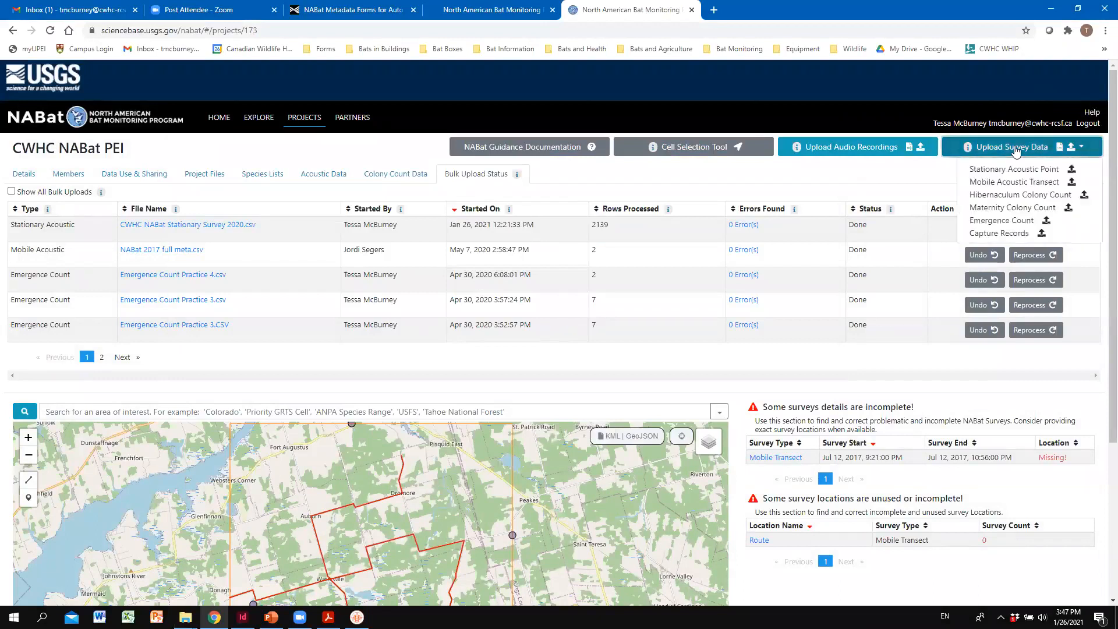
left_click(1020, 181)
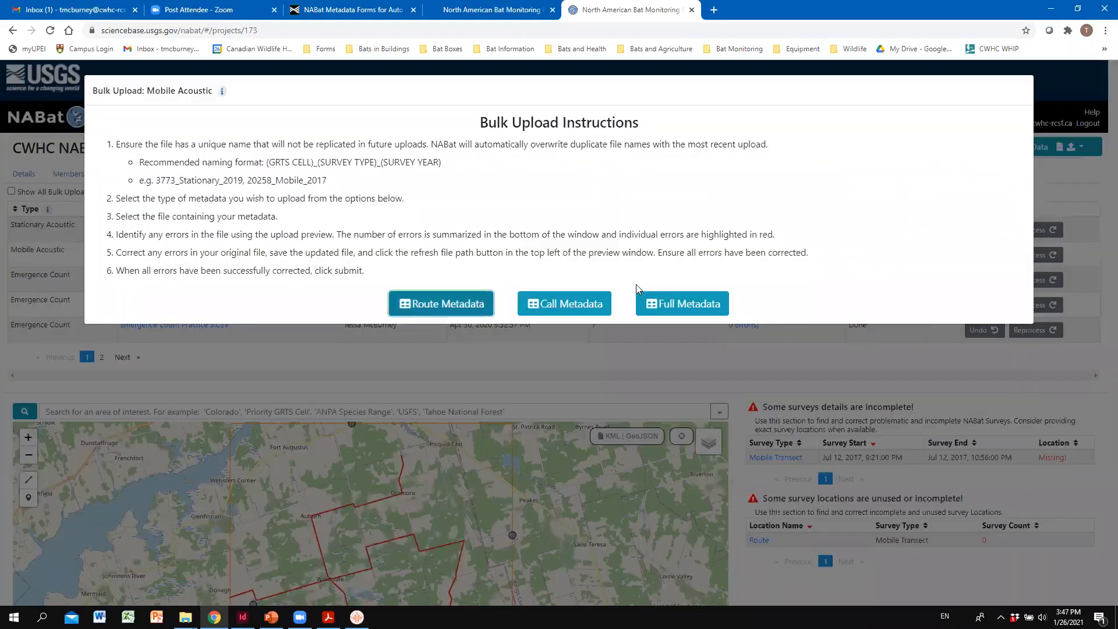
left_click(658, 303)
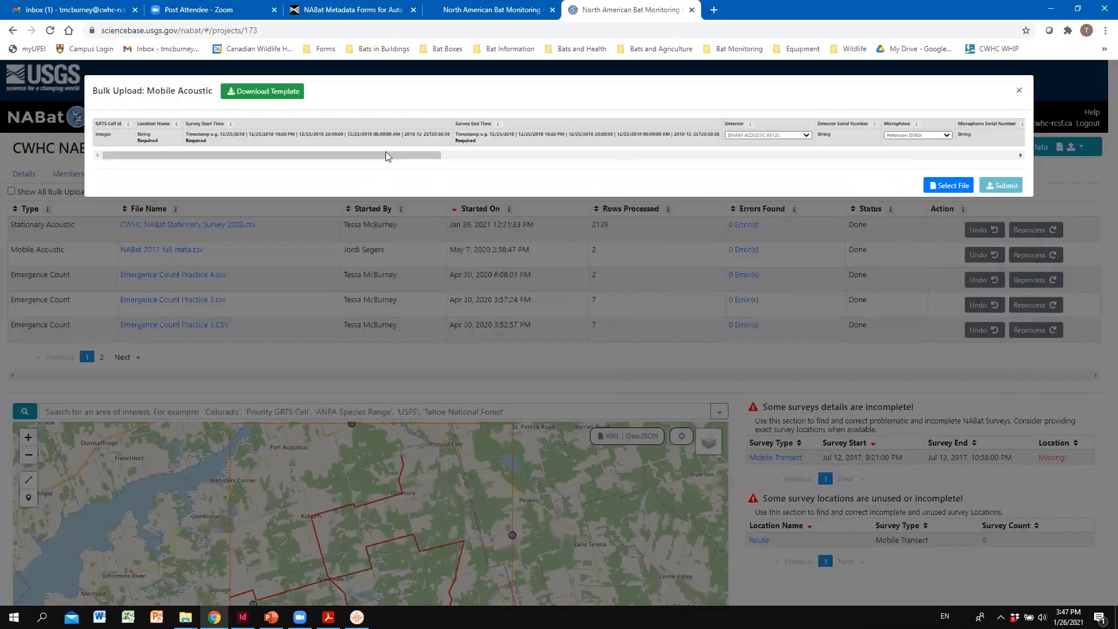
left_click(943, 186)
left_click(181, 82)
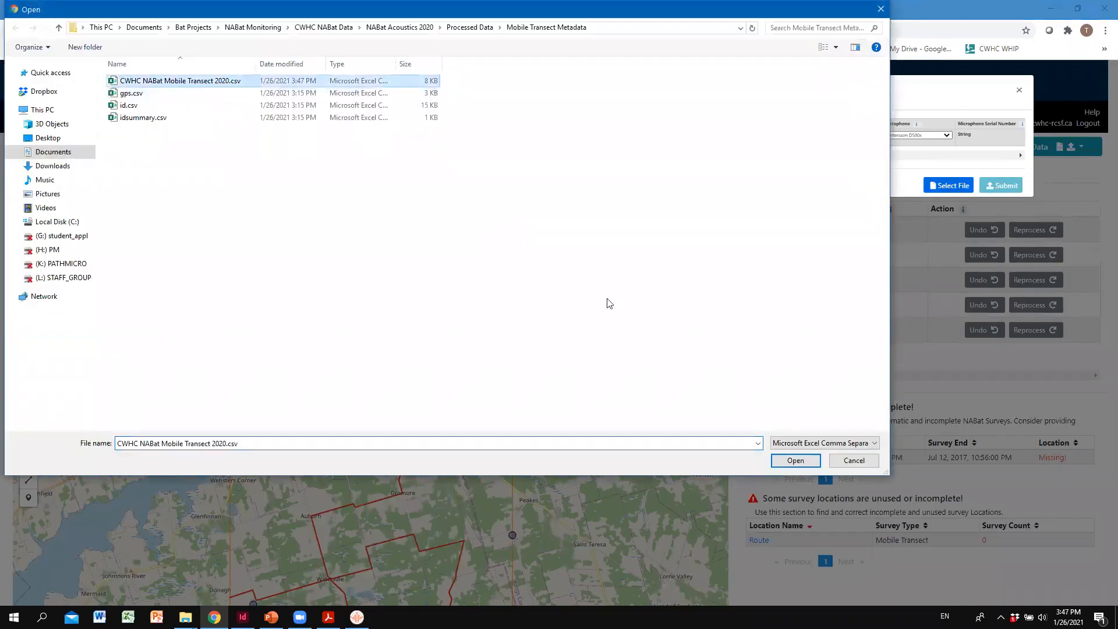
left_click(794, 460)
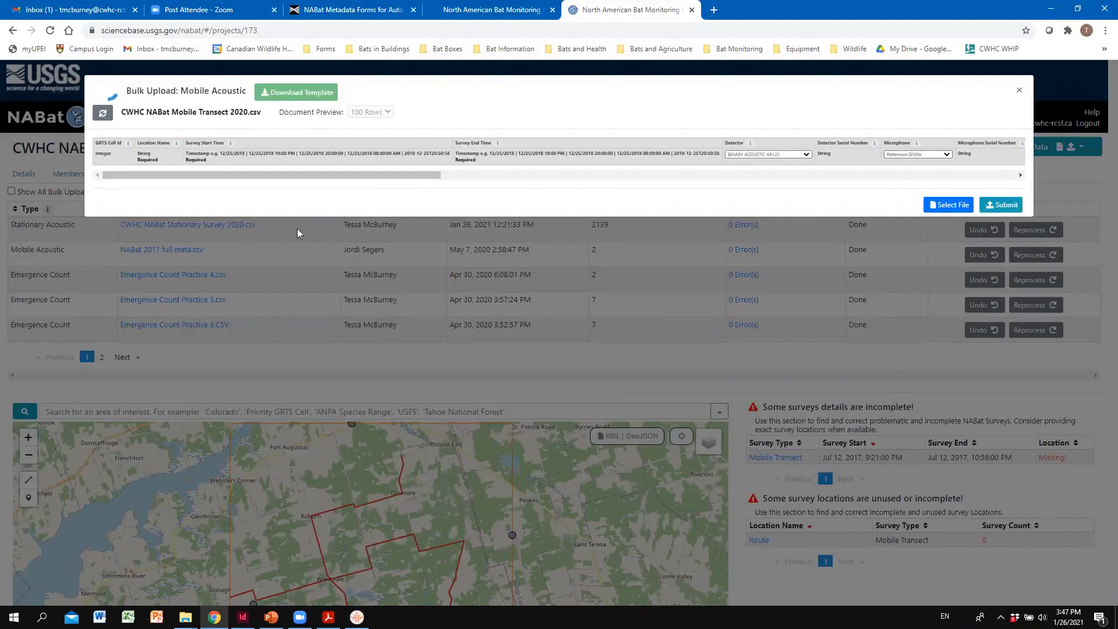
- Look over the upload preview and submit the mobile transect file, refreshing the project's bulk upload status list
key("alt+Tab")
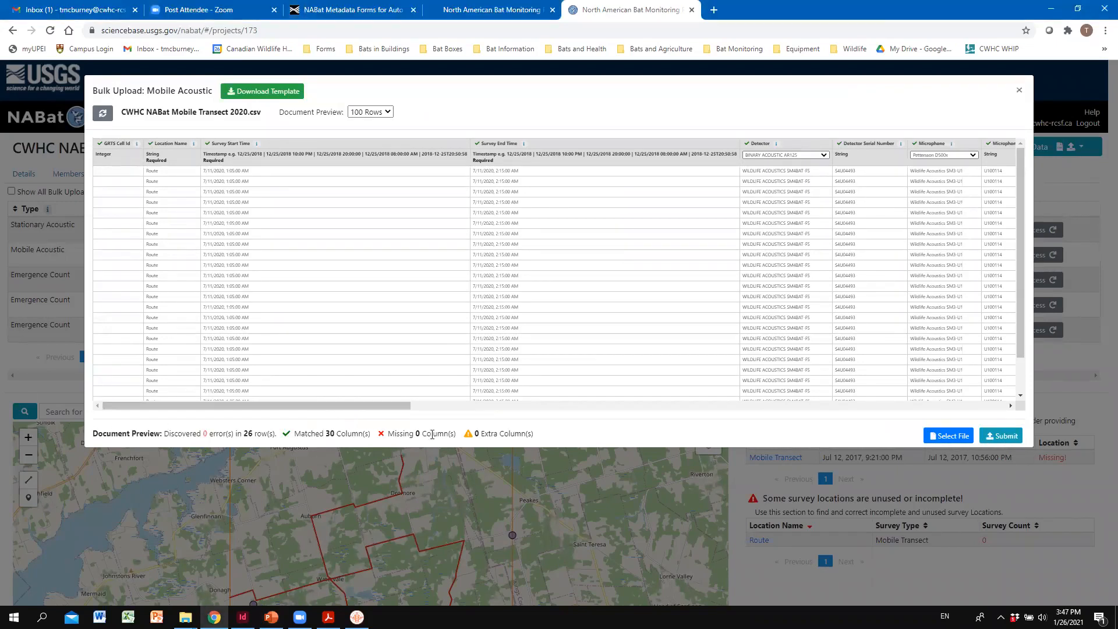
left_click_drag(343, 406, 146, 379)
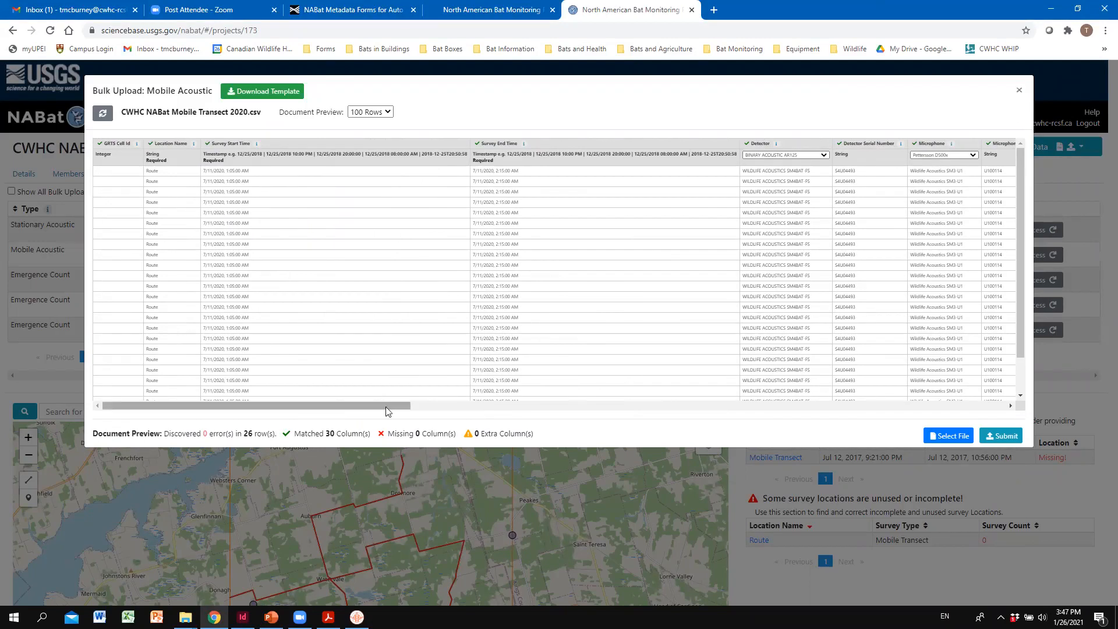
left_click_drag(390, 406, 517, 411)
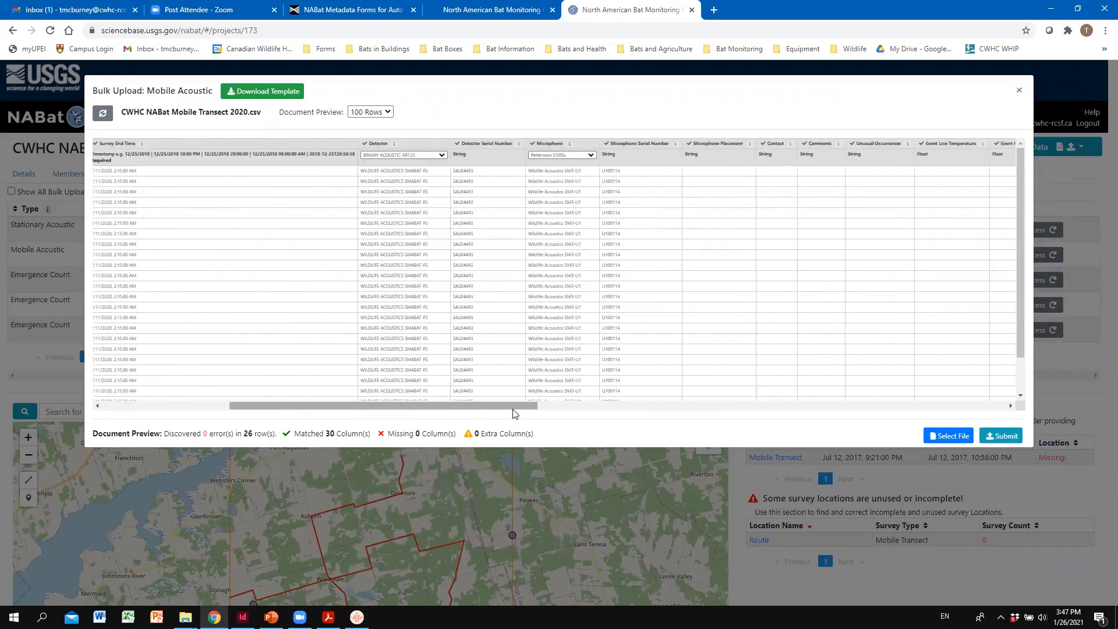
left_click_drag(402, 407, 275, 408)
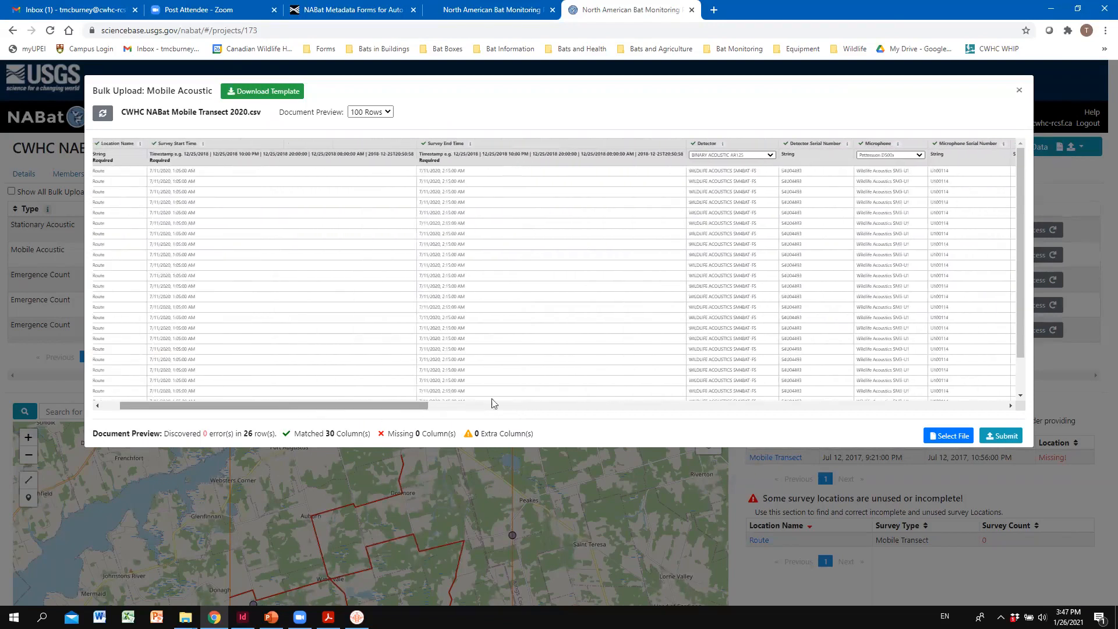
left_click(1007, 436)
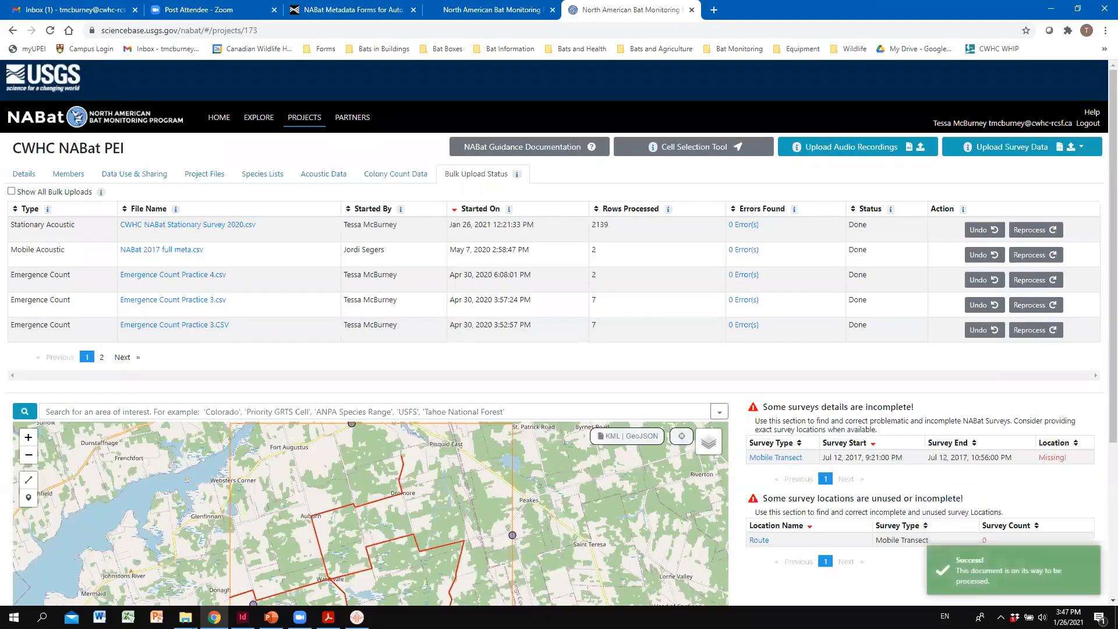
key("alt+Tab")
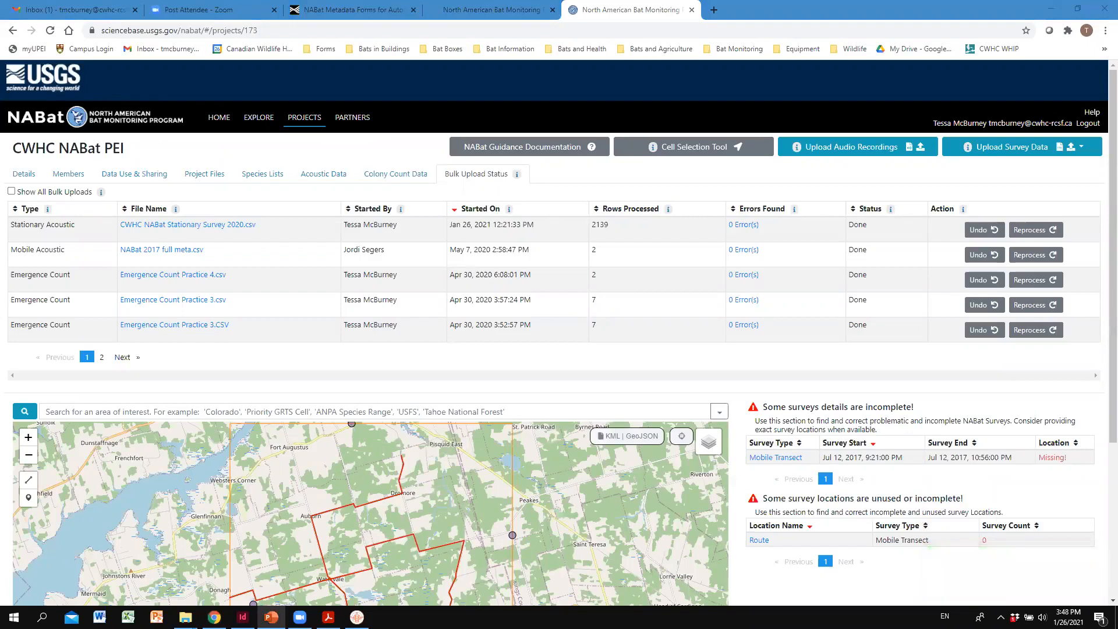
left_click(461, 174)
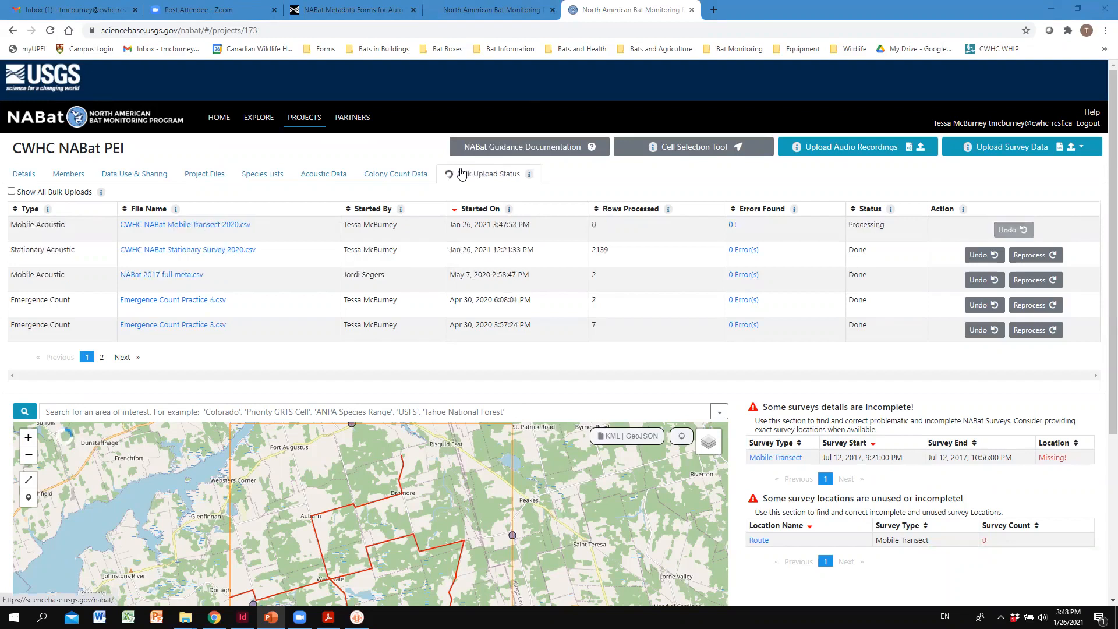
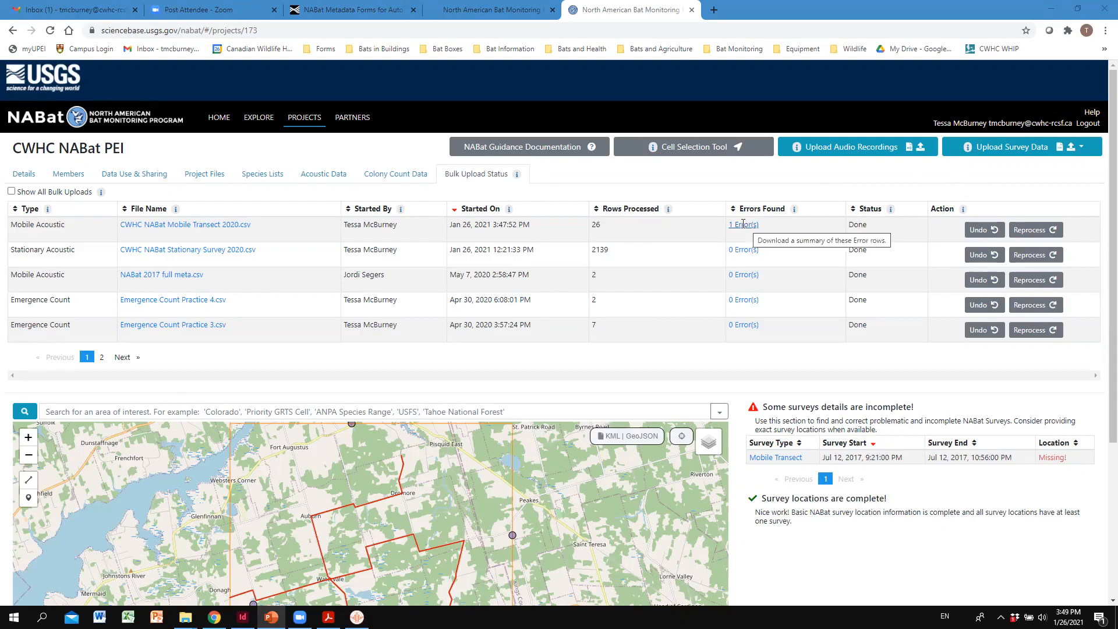
- Download and open the mobile transect upload's error summary, widening the Row Number and Error columns to read the error details
left_click(743, 225)
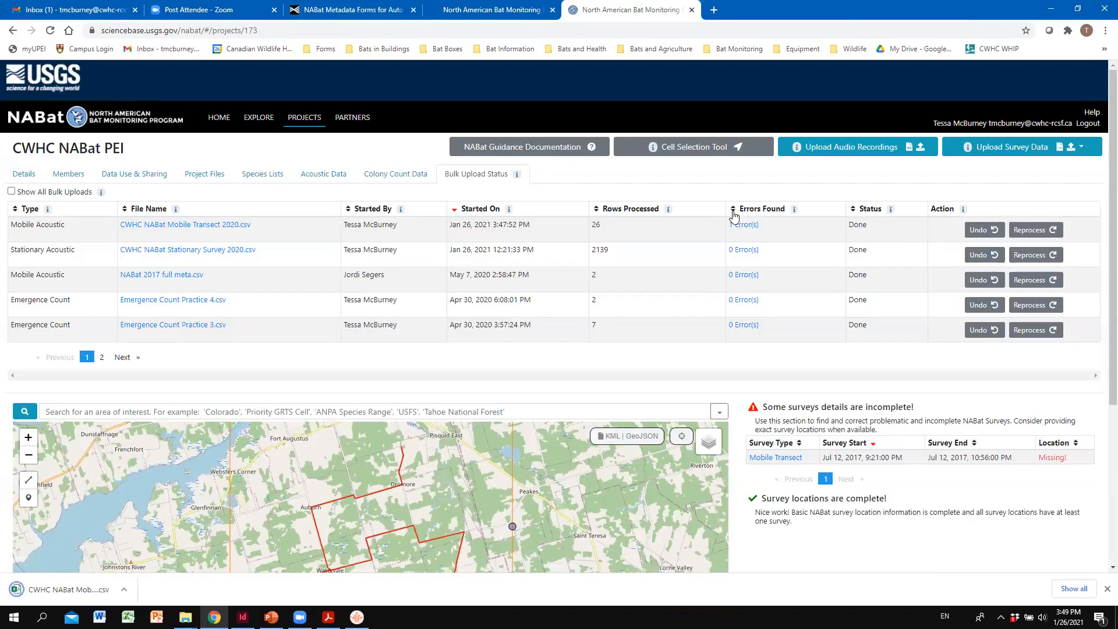
left_click(98, 591)
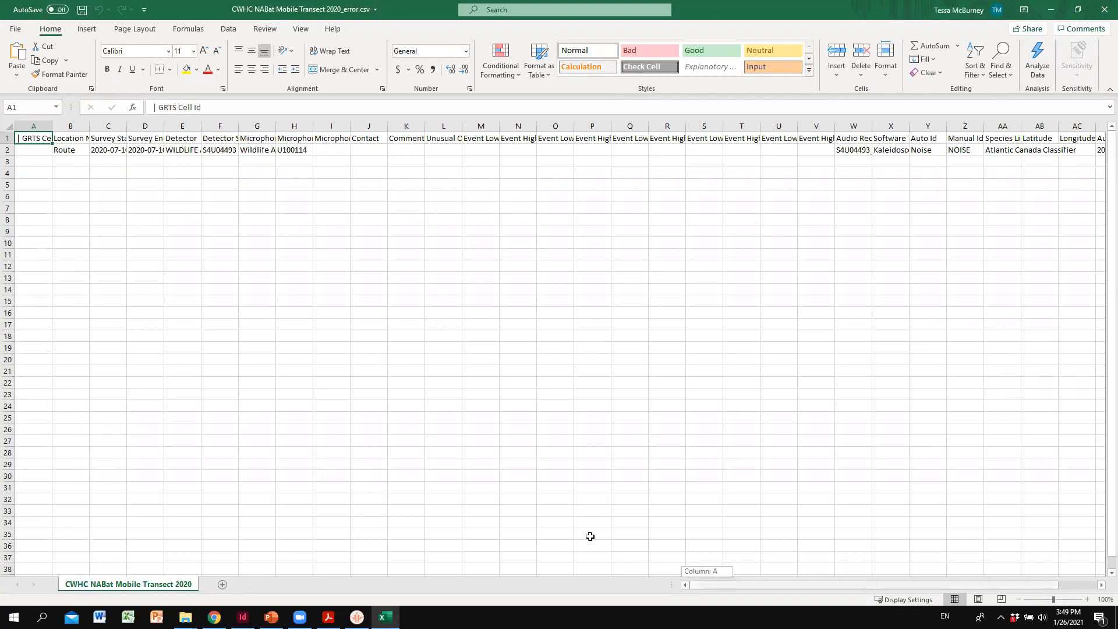
scroll(589, 536, "right", 3)
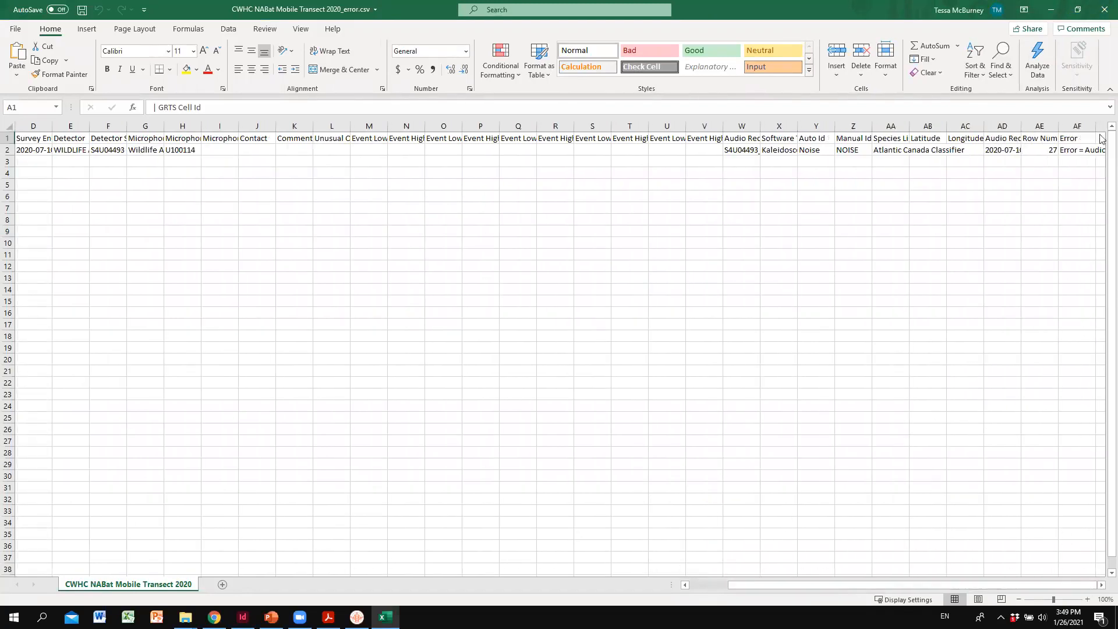
double_click(1059, 126)
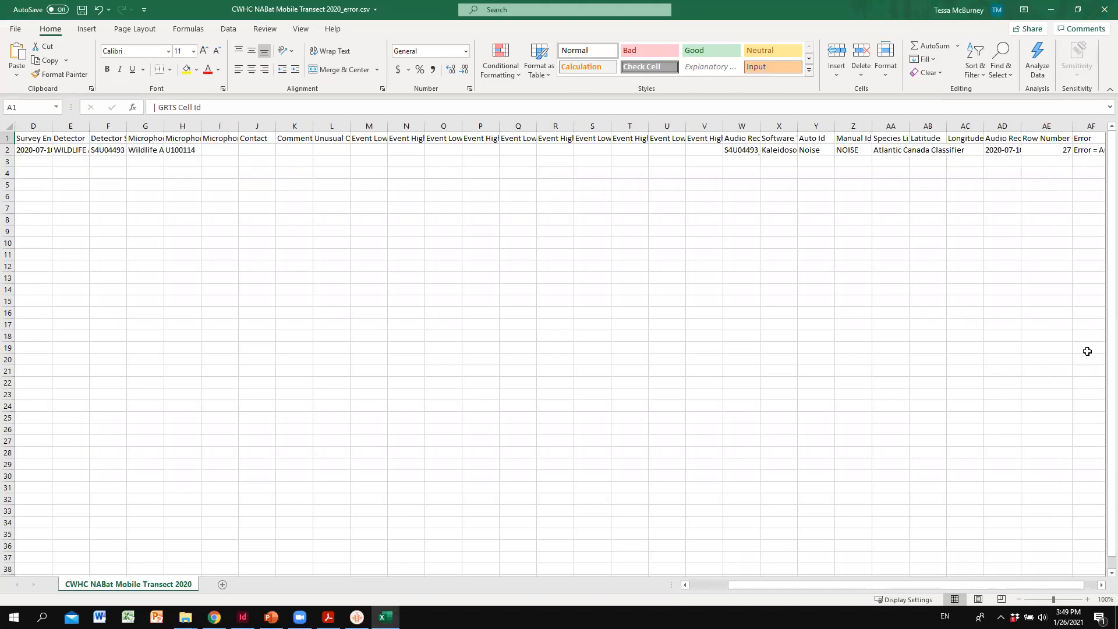
left_click(1101, 585)
left_click(1101, 586)
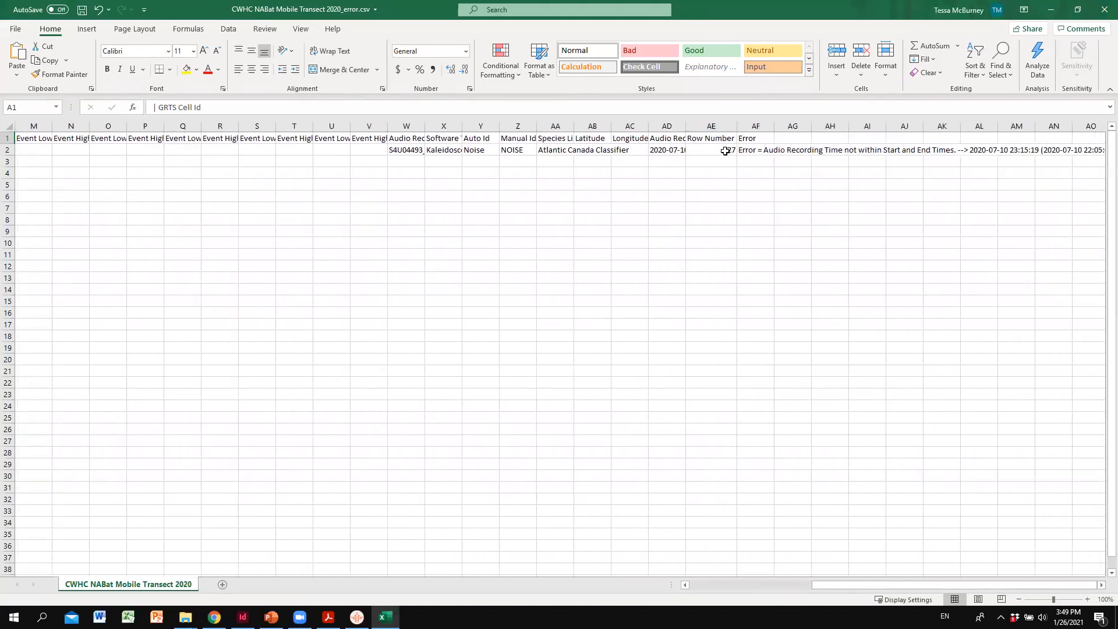
double_click(774, 125)
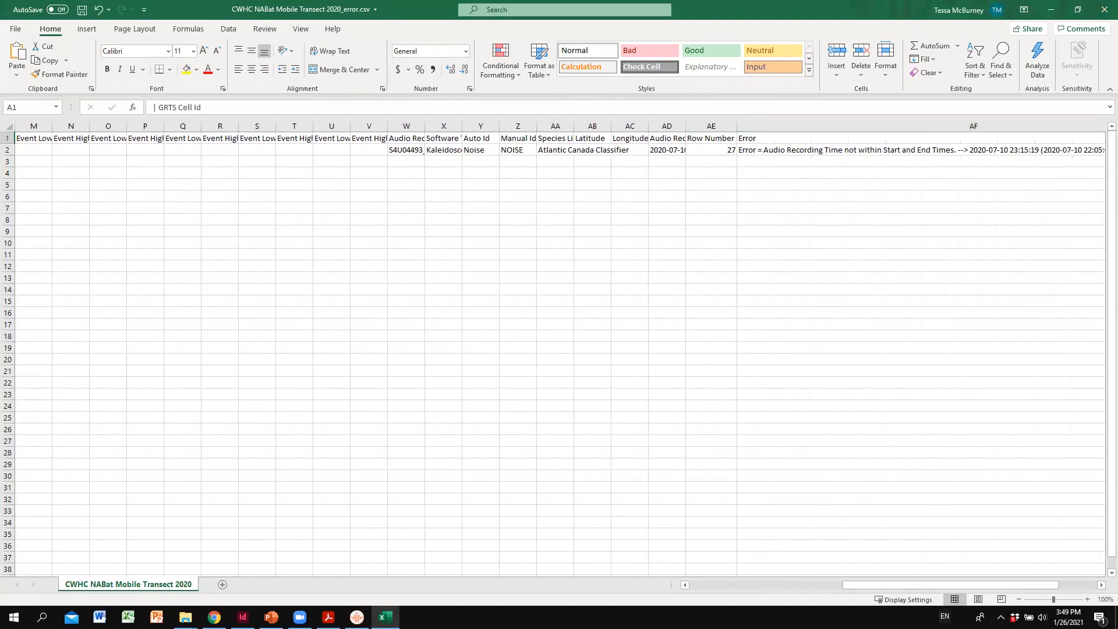
left_click_drag(919, 587, 1019, 589)
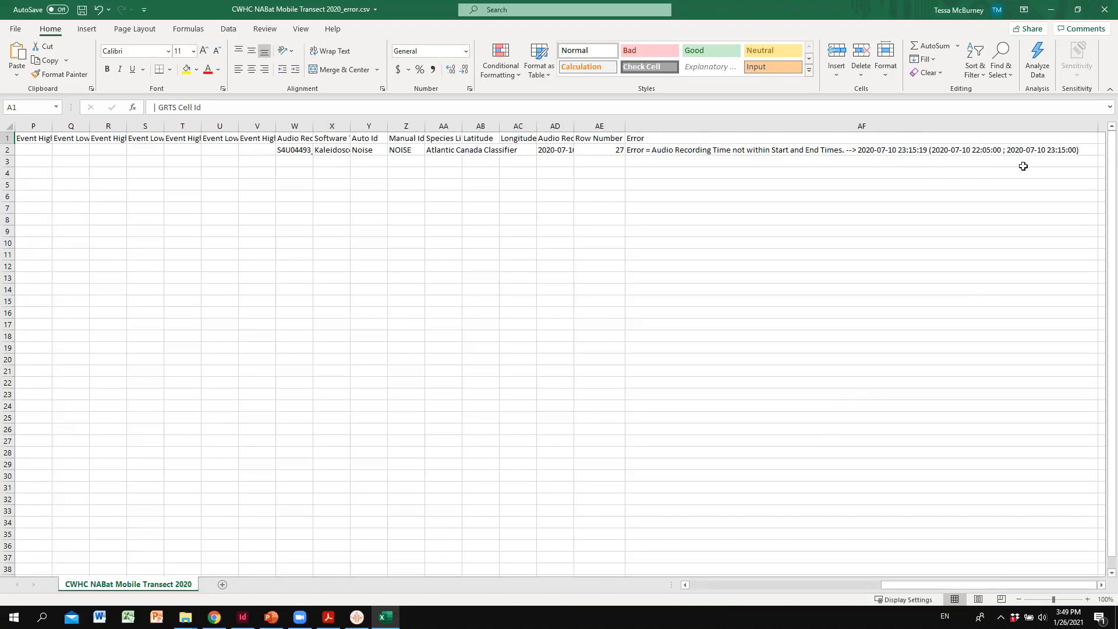
left_click(1049, 151)
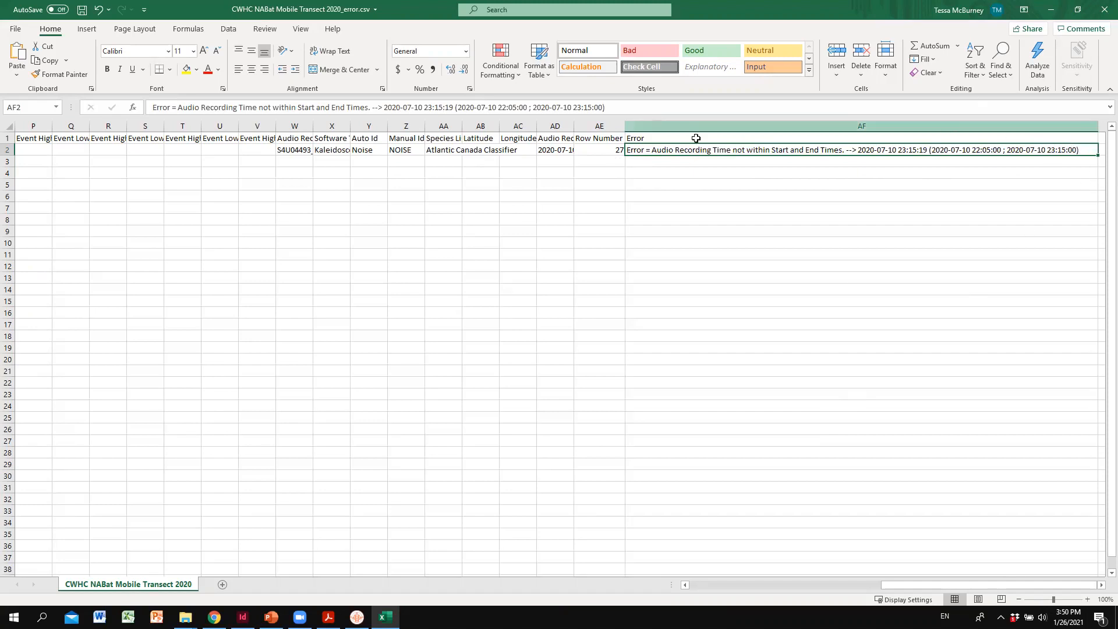
left_click(436, 230)
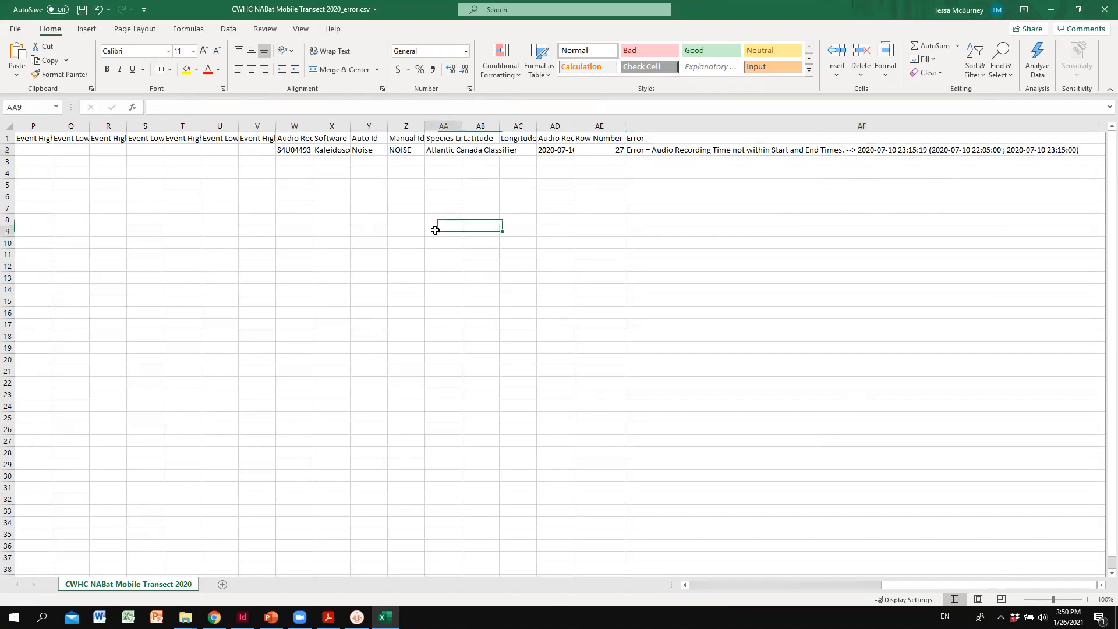
- Close the error summary without saving and open CWHC NABat Mobile Transect 2020.csv from the Mobile Transect Metadata folder
left_click(1102, 7)
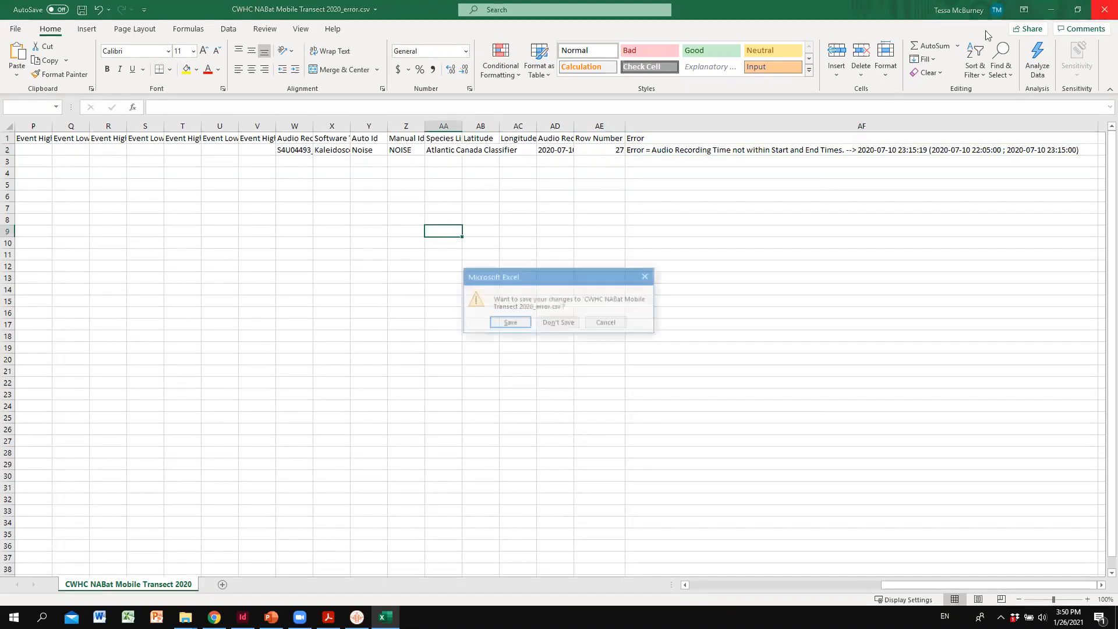
left_click(558, 324)
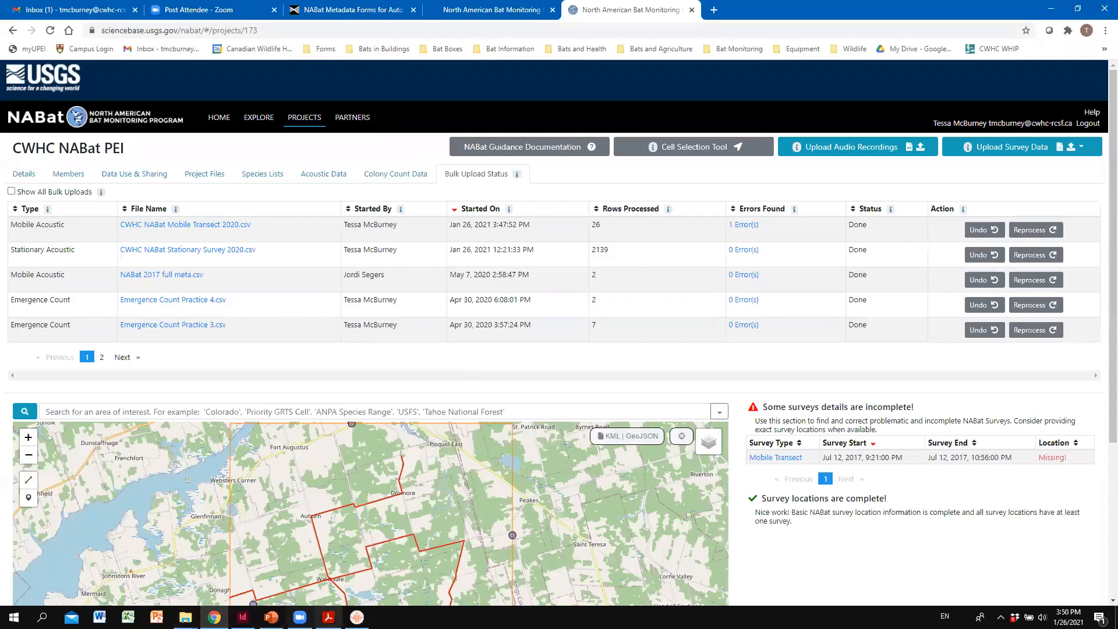
mouse_move(185, 616)
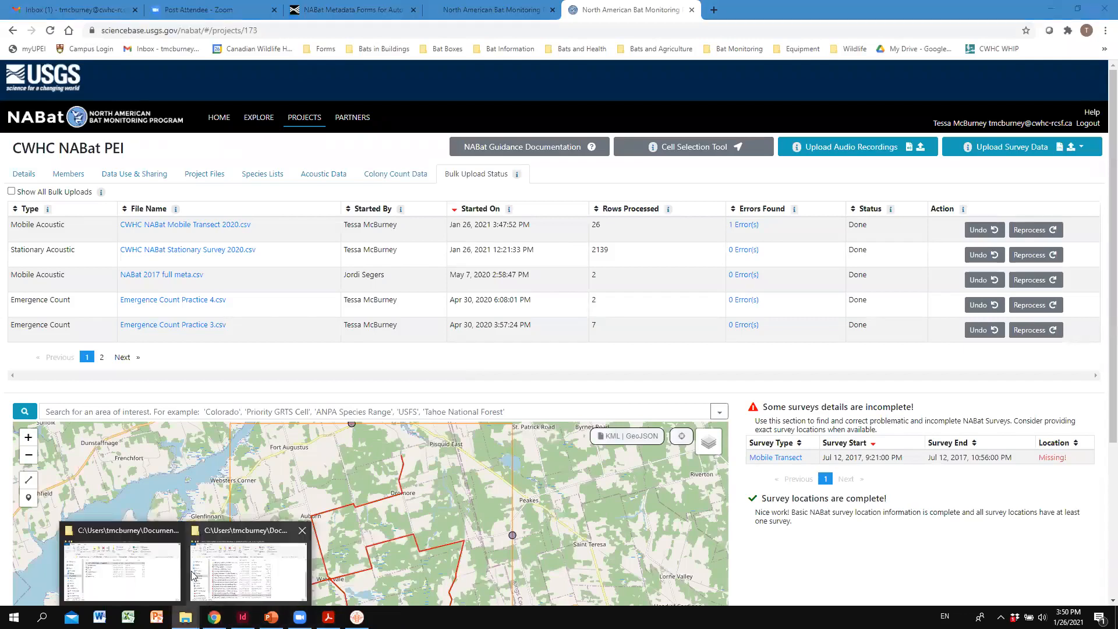
left_click(157, 565)
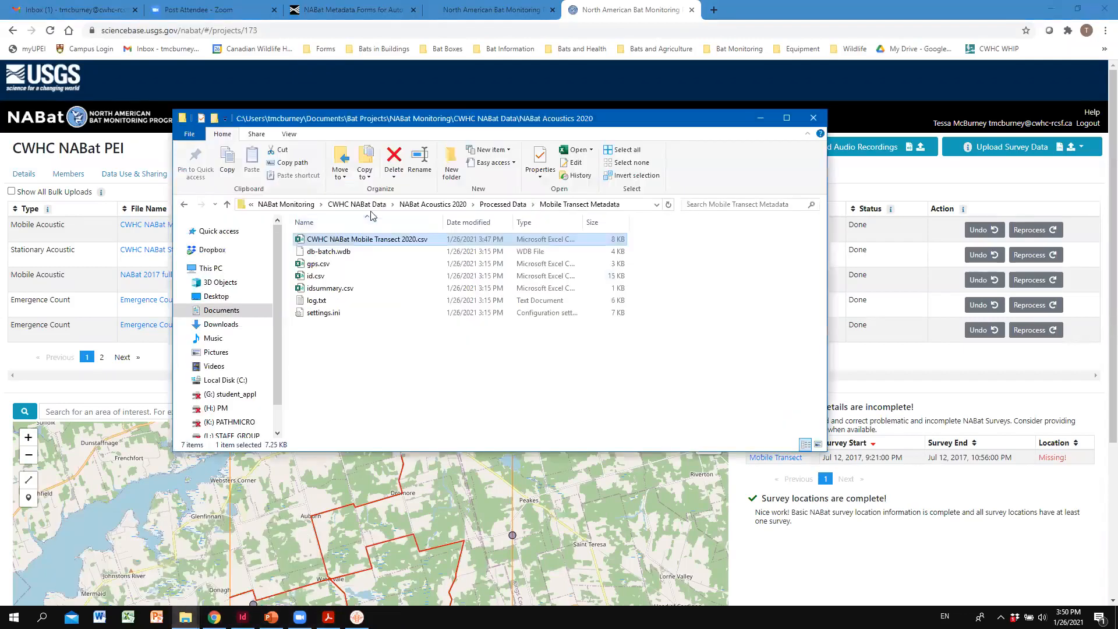
double_click(375, 244)
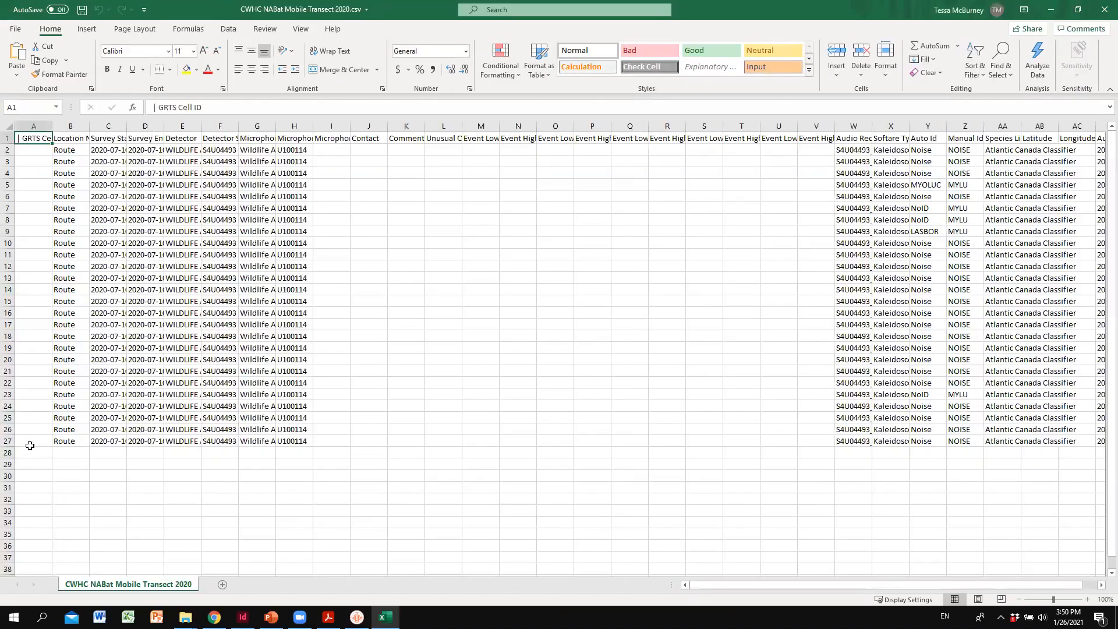
- Widen the Survey Start Time and Survey End Time columns and set the first row's end time to 2020-07-10T23:15:30-03:00
left_click(30, 442)
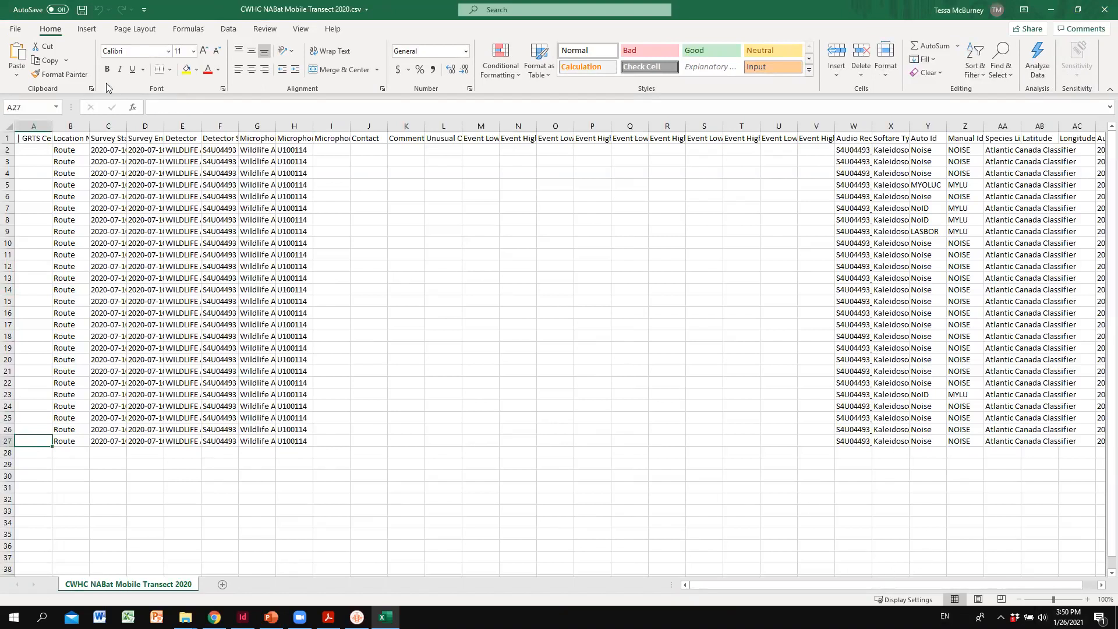
double_click(127, 126)
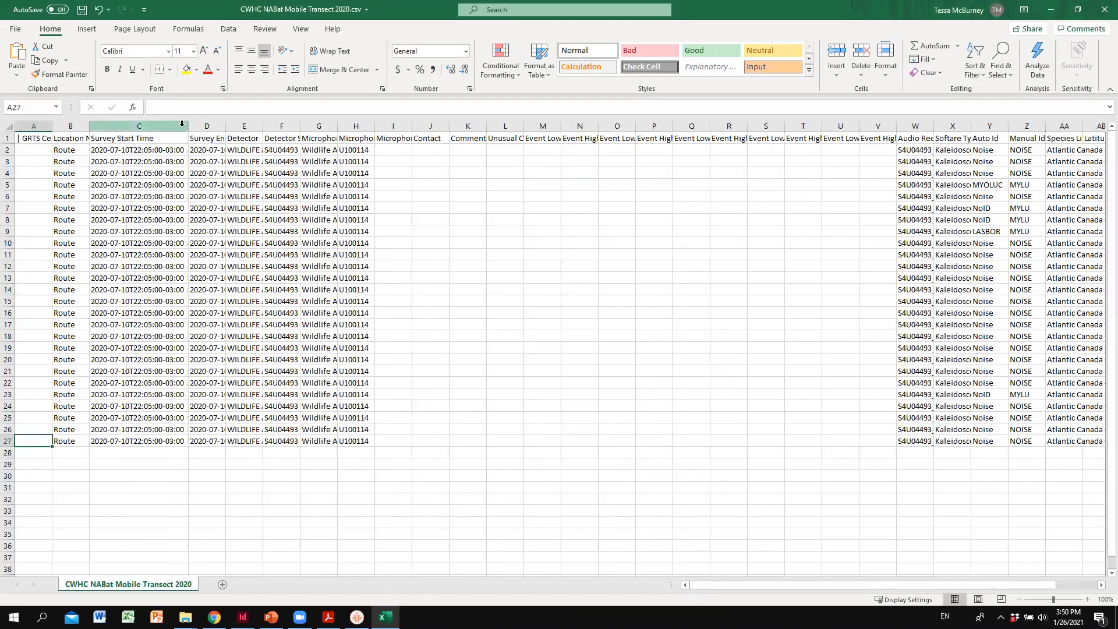
left_click(220, 126)
double_click(225, 127)
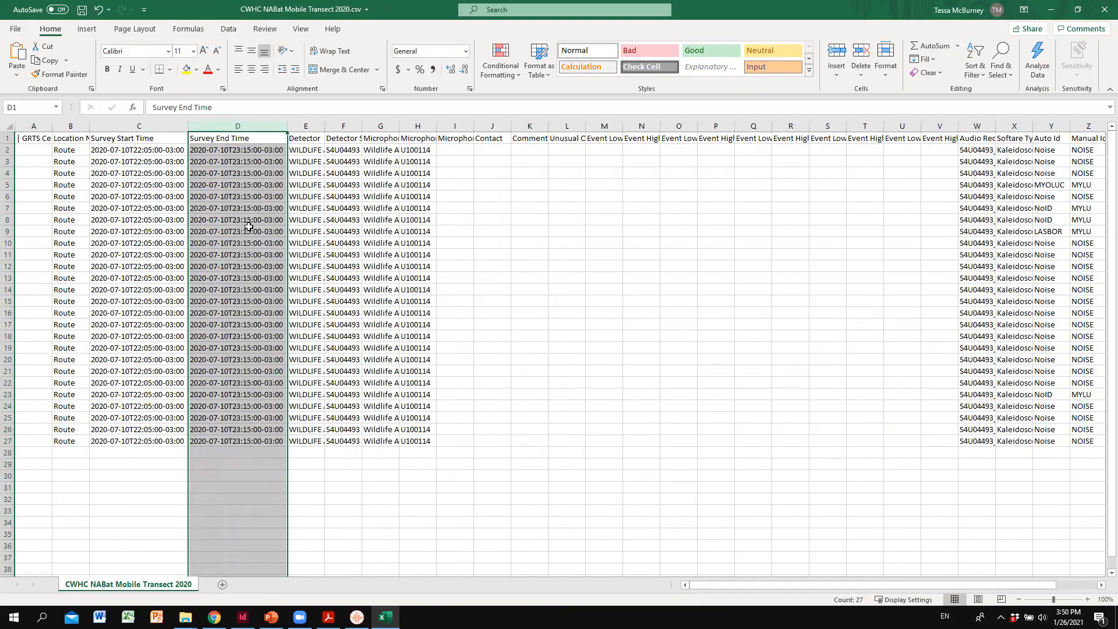
left_click_drag(256, 148, 256, 174)
left_click(256, 150)
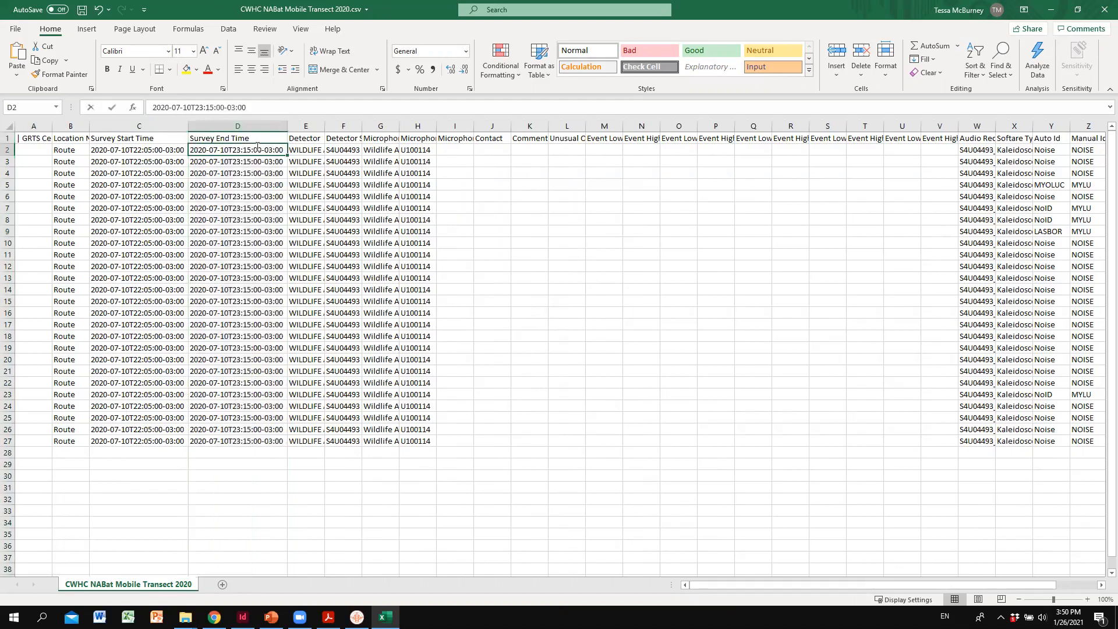
left_click(264, 463)
left_click(276, 151)
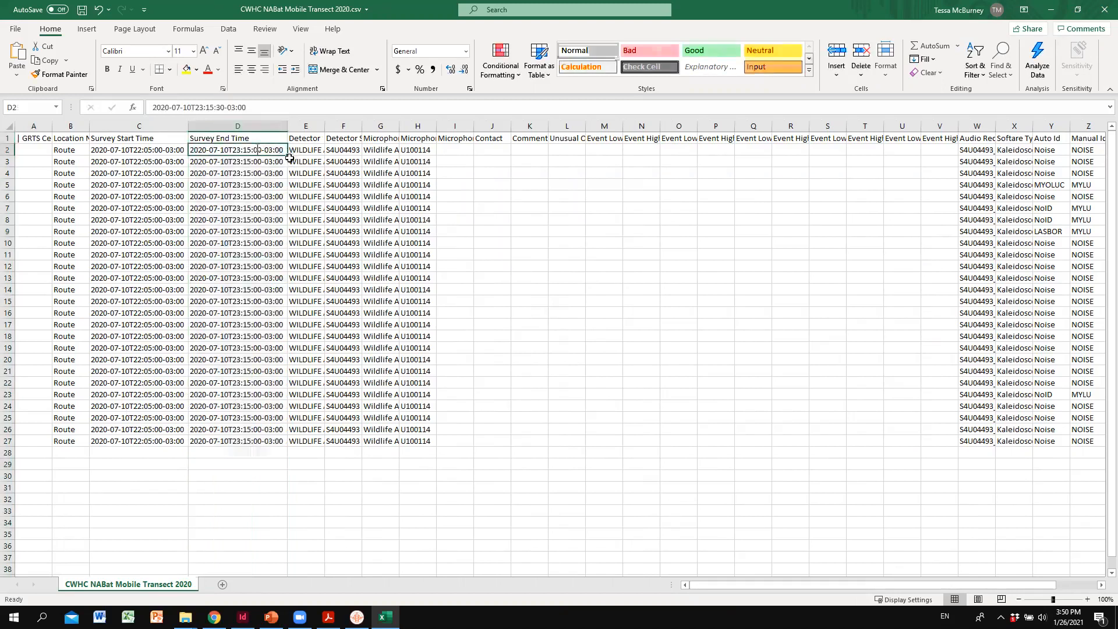
- Copy the first Survey End Time value down through row 27 as identical cells instead of a series
left_click_drag(287, 156, 283, 449)
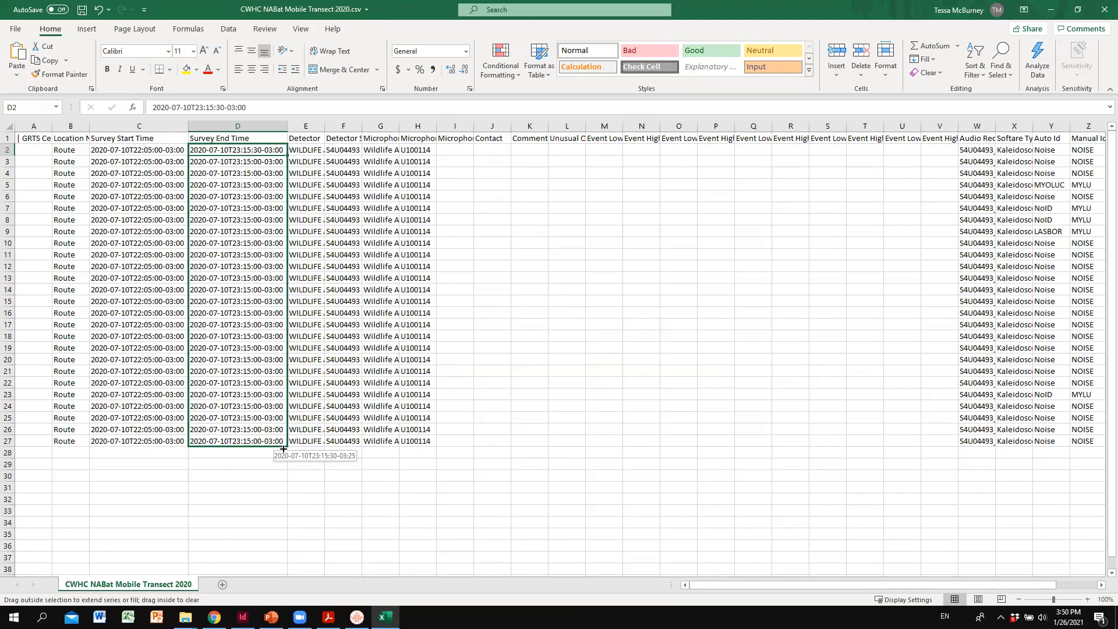
mouse_move(284, 444)
left_mouse_down()
mouse_move(282, 428)
mouse_move(280, 443)
left_mouse_up()
left_click_drag(280, 449, 280, 454)
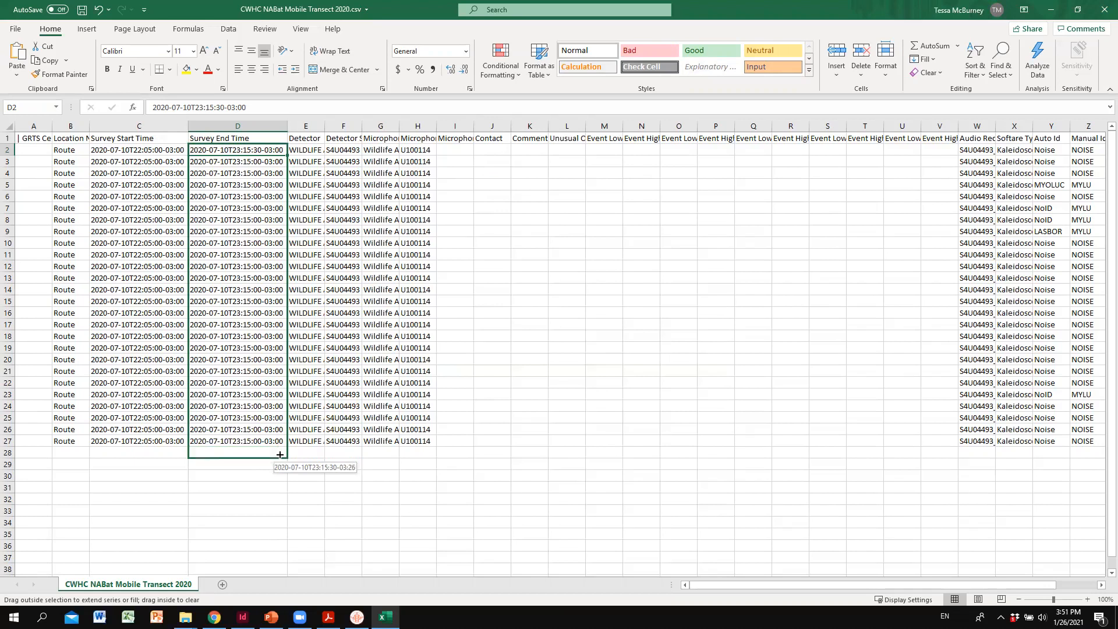
left_click_drag(280, 454, 279, 452)
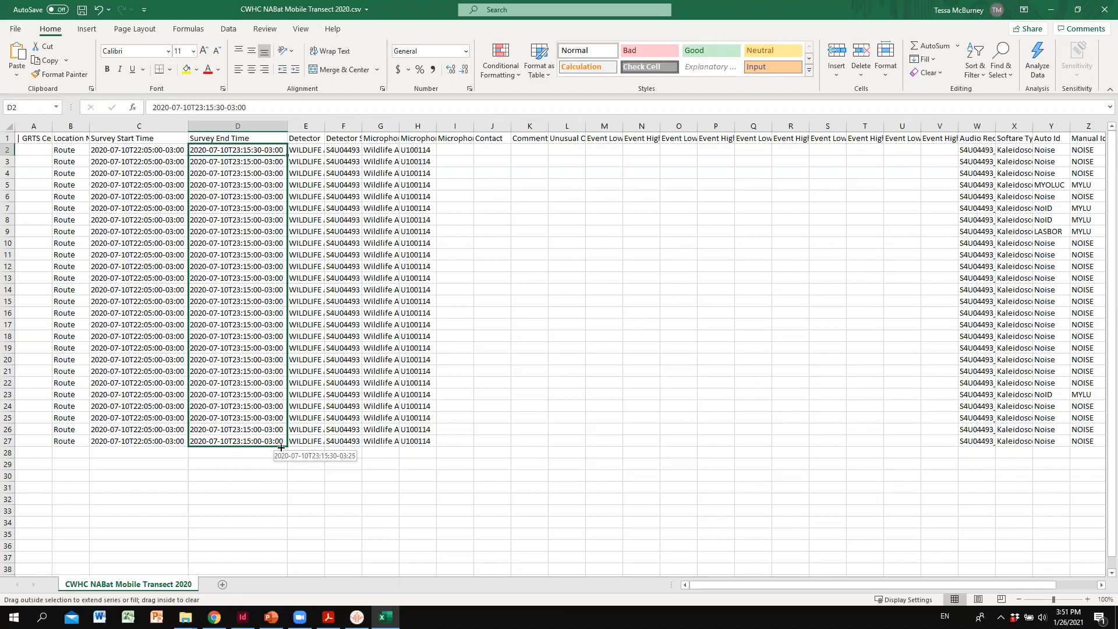
left_click_drag(281, 447, 281, 447)
left_click(295, 453)
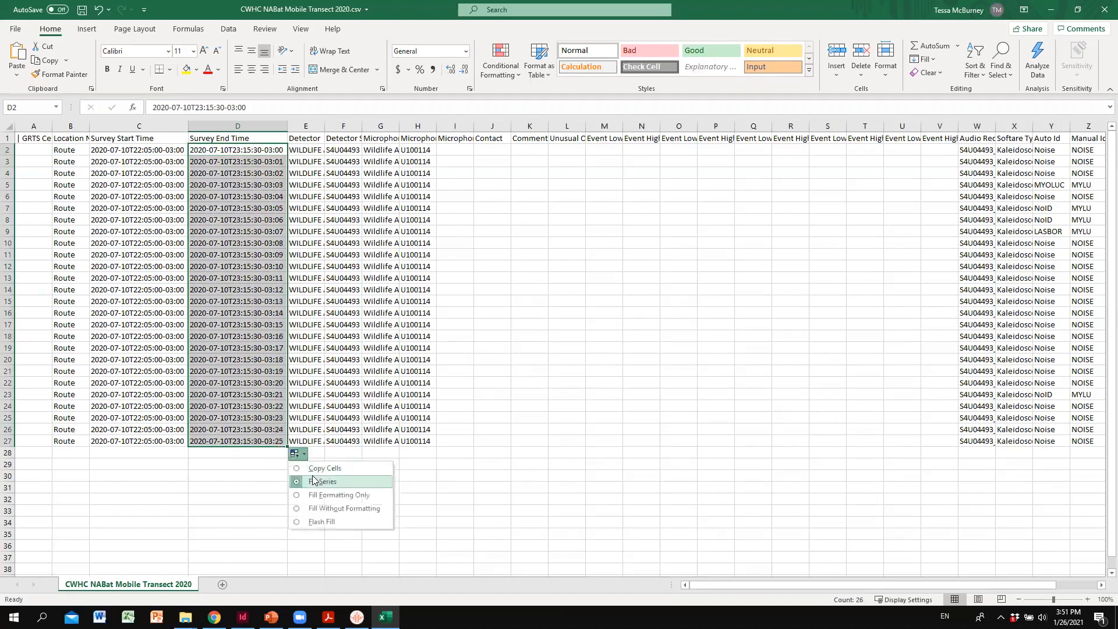
left_click(319, 469)
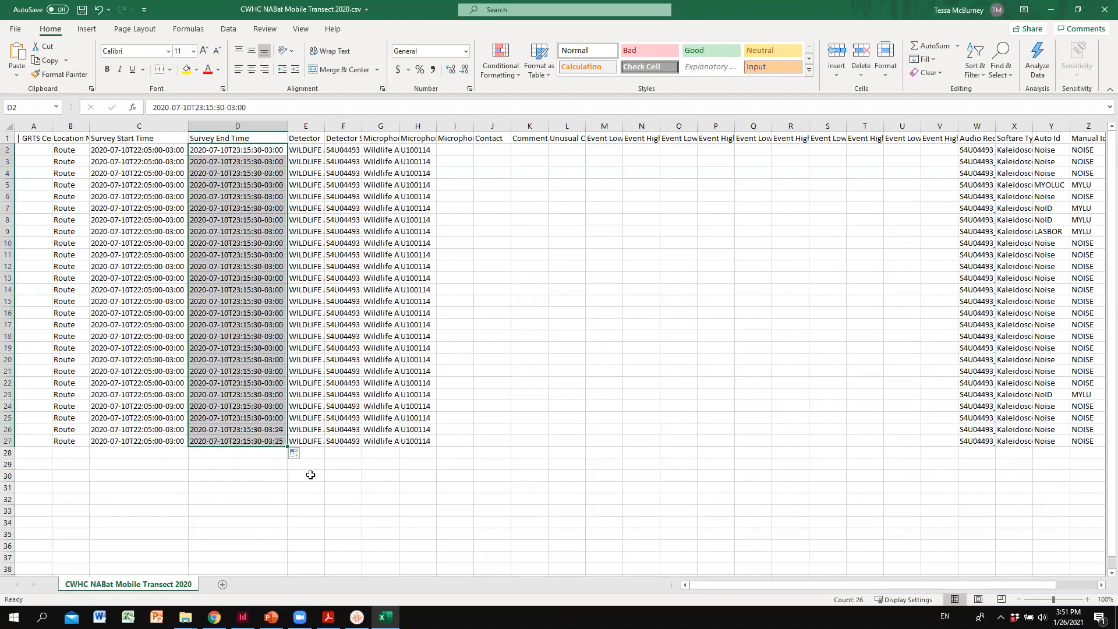
left_click(263, 473)
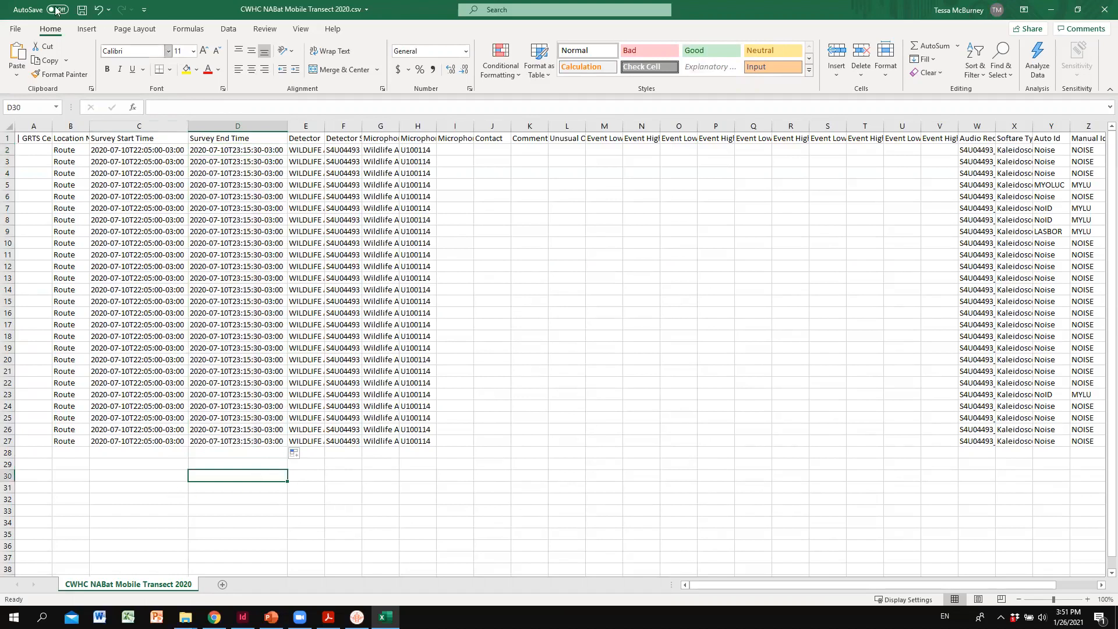
- Widen the Audio Recording Name column, then save the worksheet over CWHC NABat Mobile Transect 2020.csv and close it
left_click(80, 12)
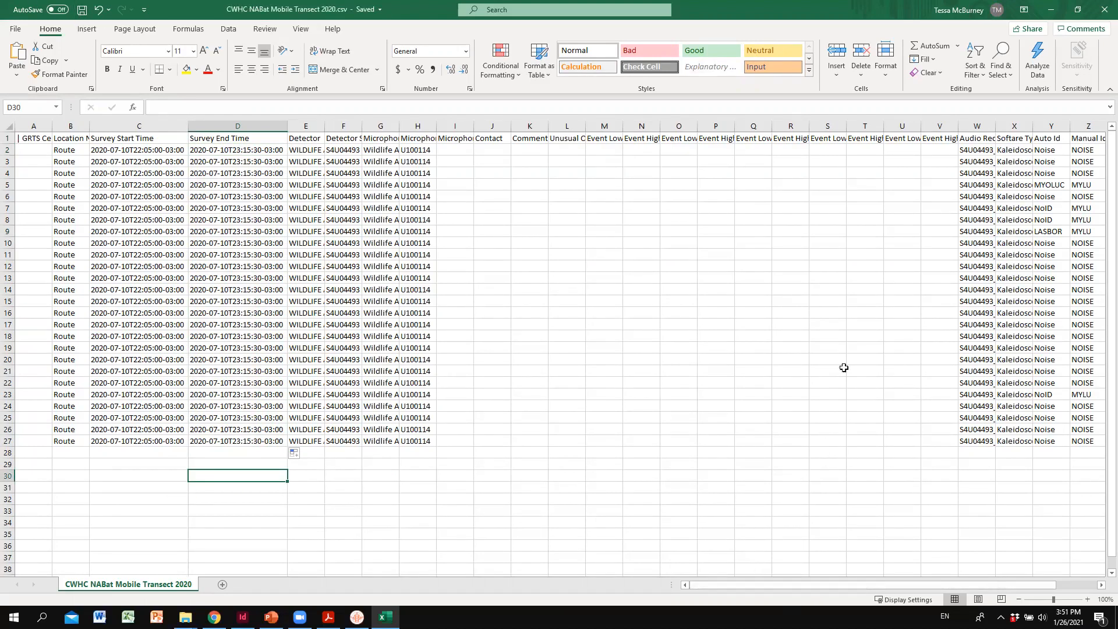
double_click(996, 126)
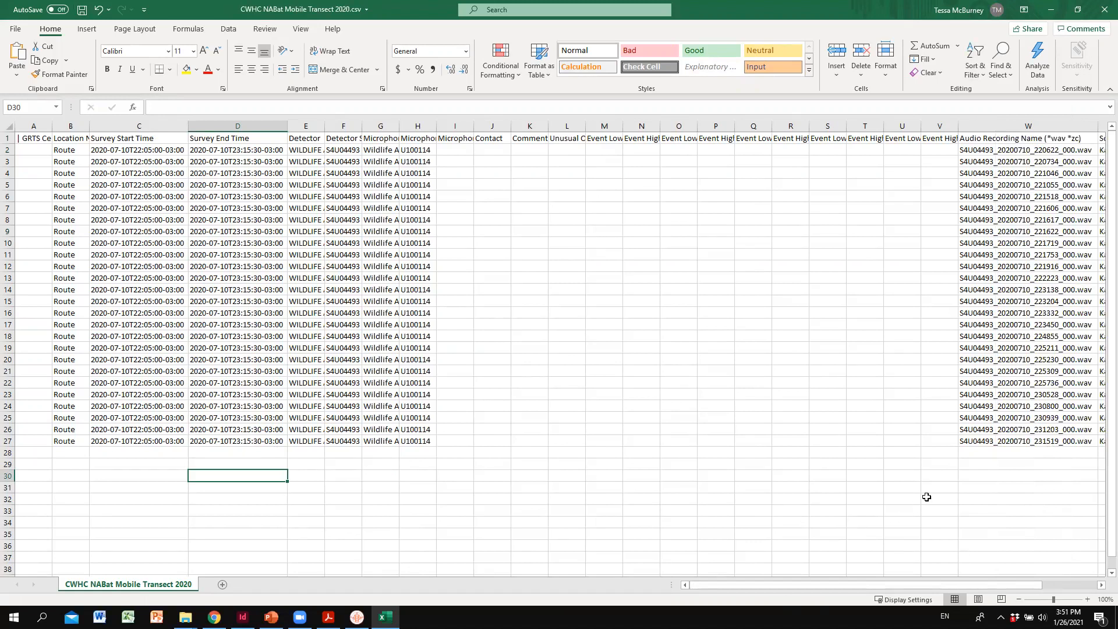
left_click(1102, 6)
left_click(511, 323)
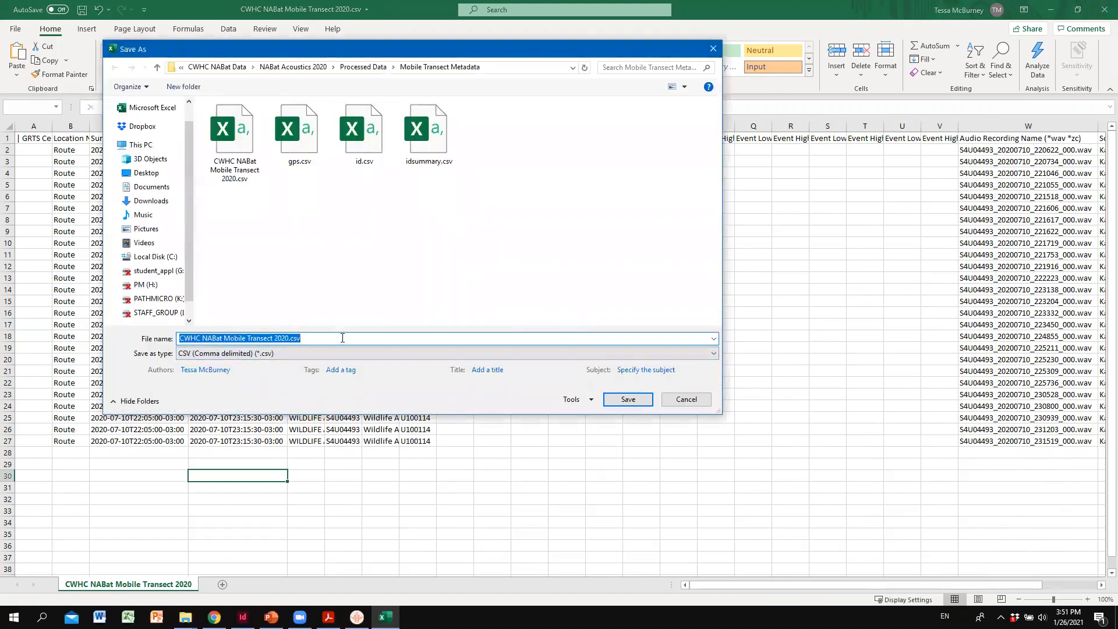
left_click(622, 401)
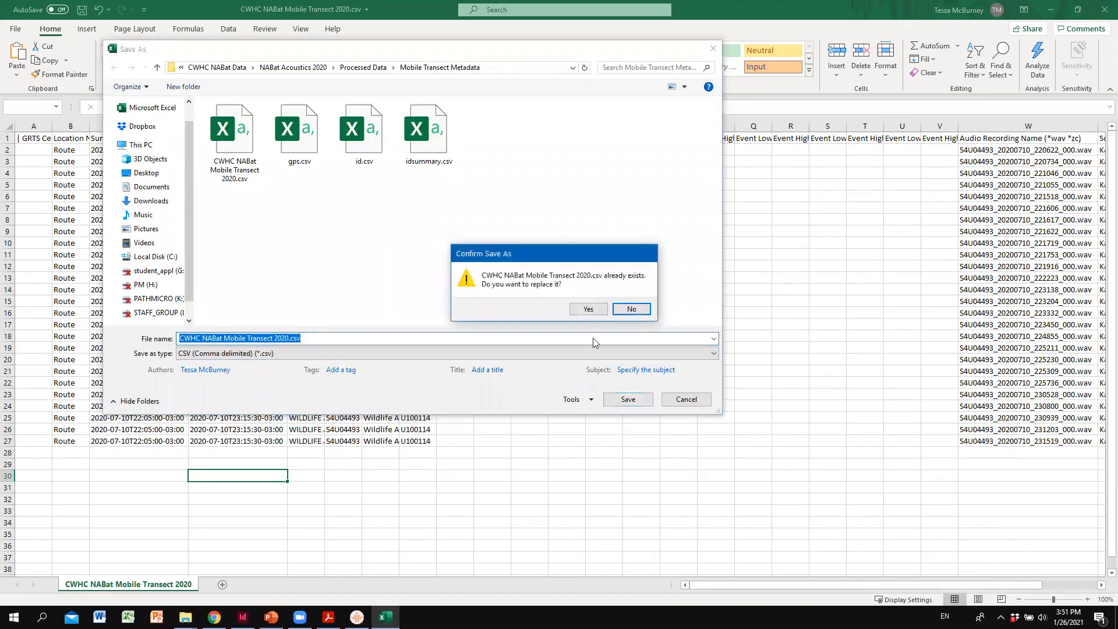
left_click(579, 312)
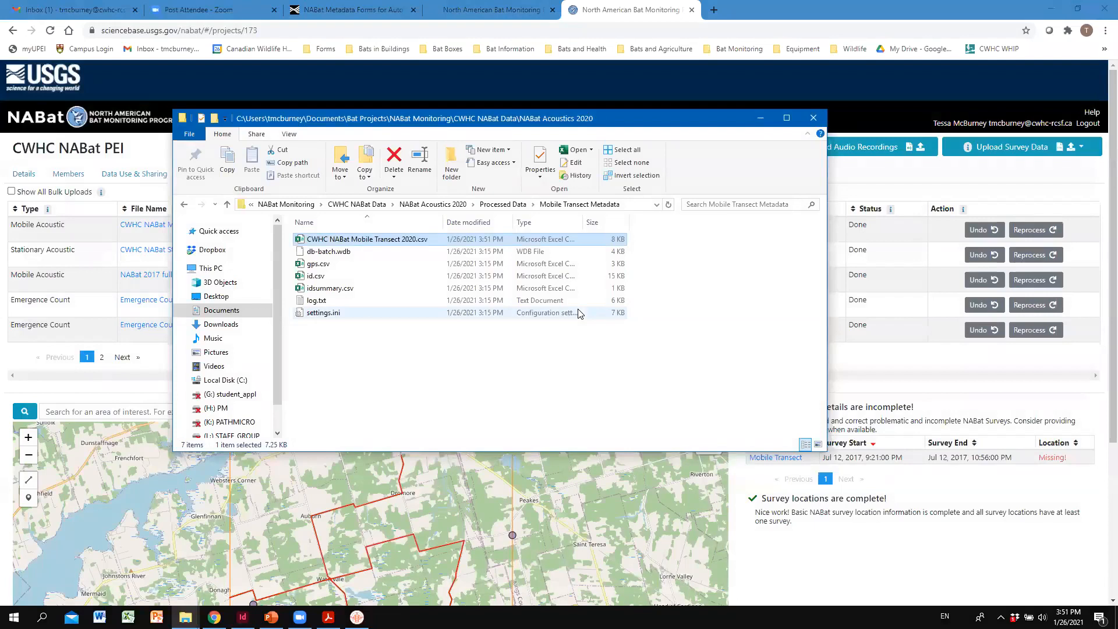
- Return to the NABat project page and undo the bulk upload of CWHC NABat Mobile Transect 2020.csv
left_click(754, 114)
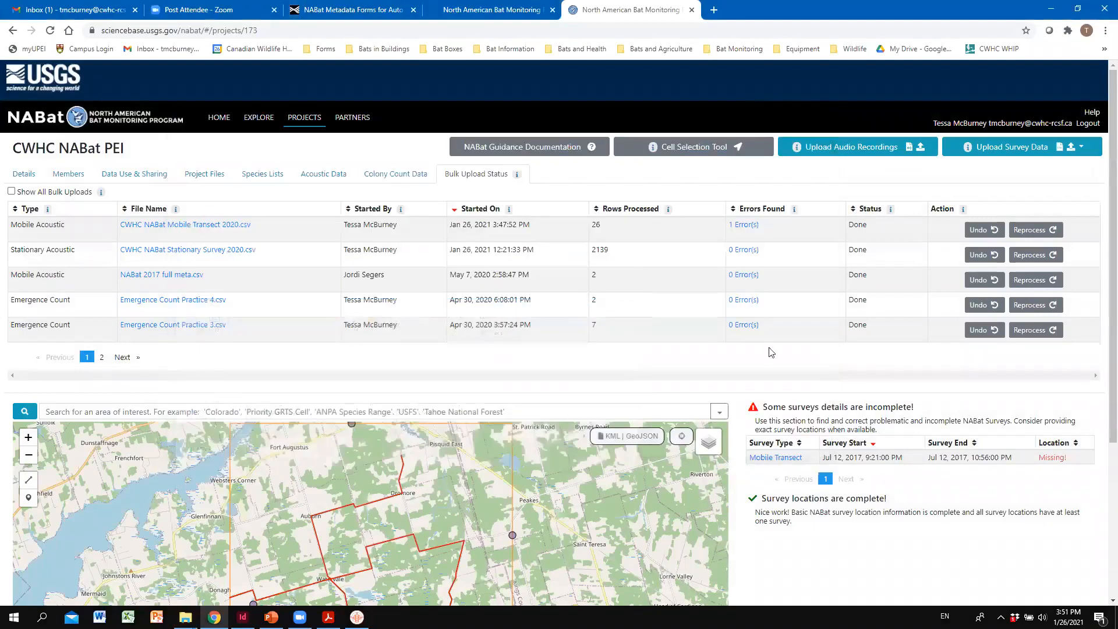
left_click(982, 231)
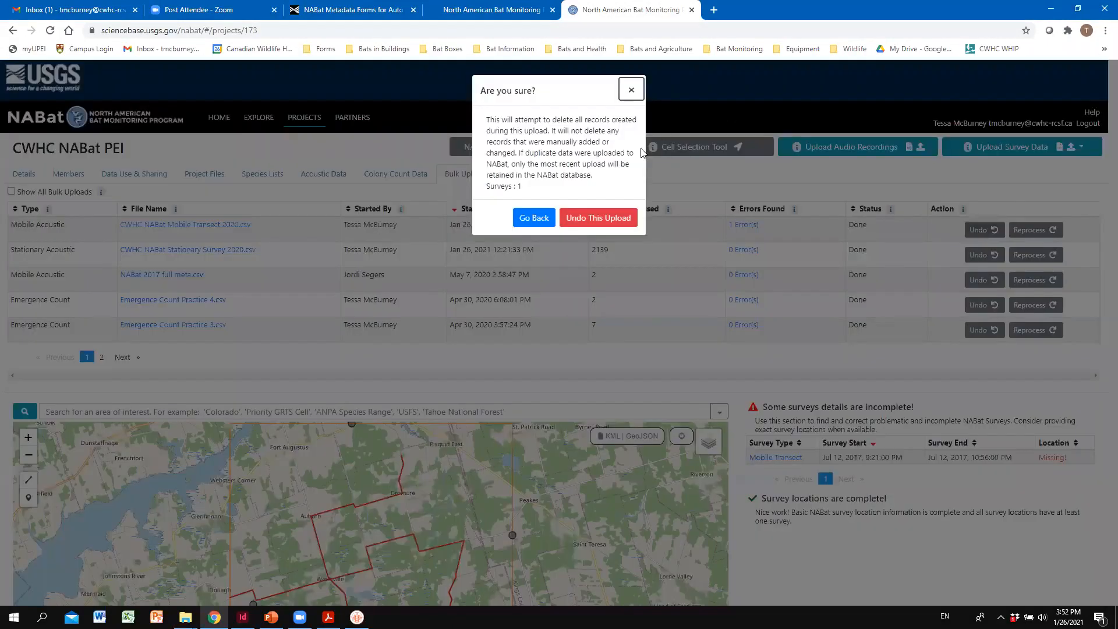
left_click(607, 226)
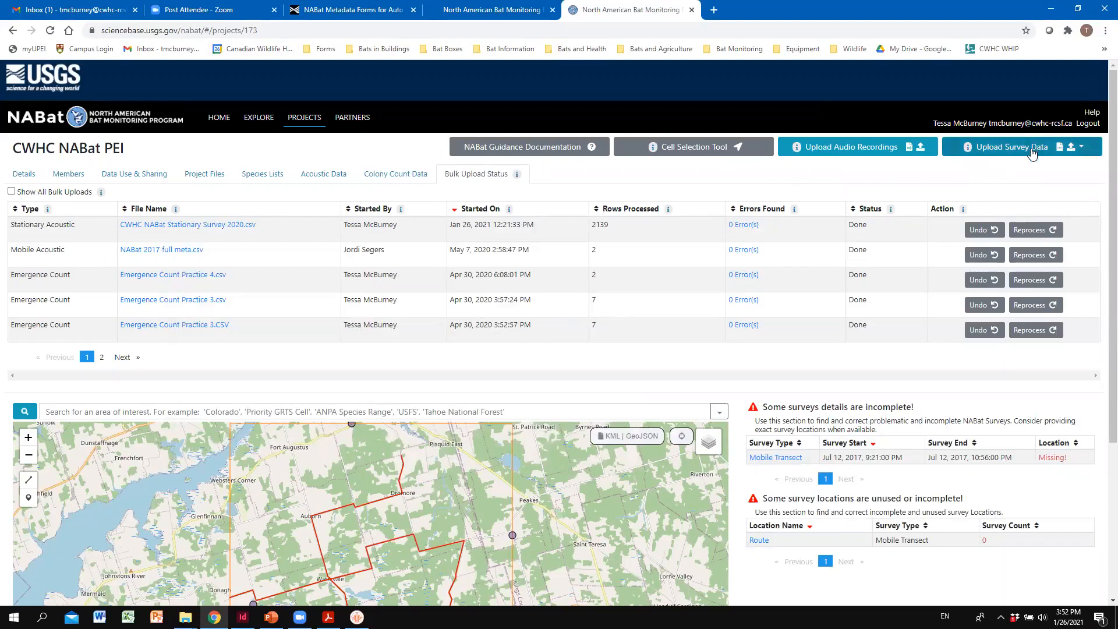
- Bulk upload CWHC NABat Mobile Transect 2020.csv as full metadata for the Mobile Acoustic Transect survey type and submit it
left_click(1029, 148)
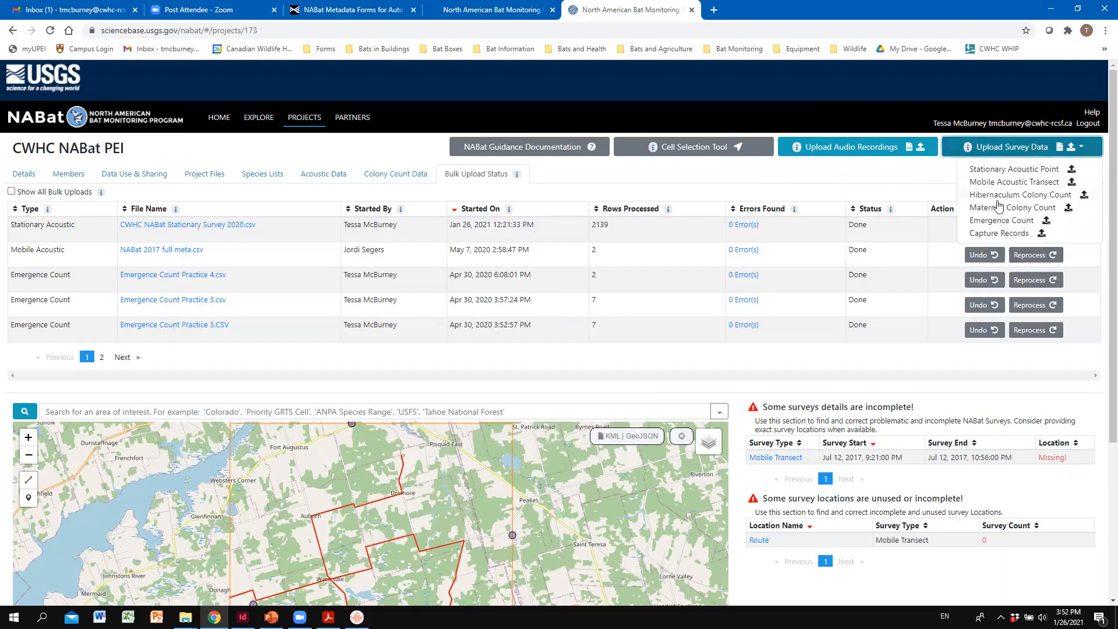
left_click(1008, 184)
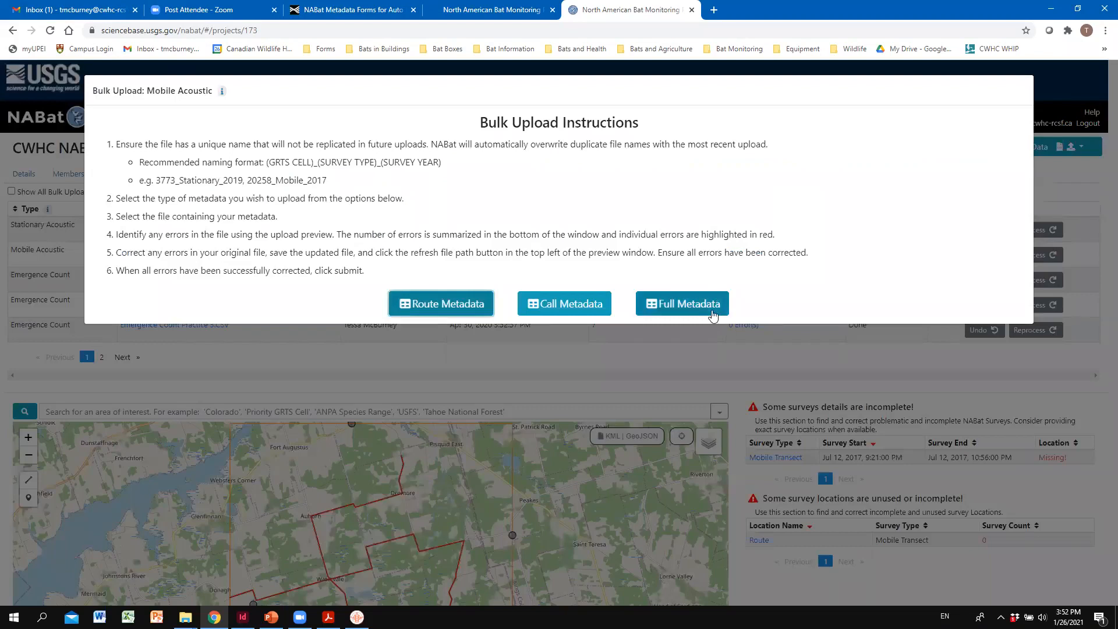
left_click(681, 304)
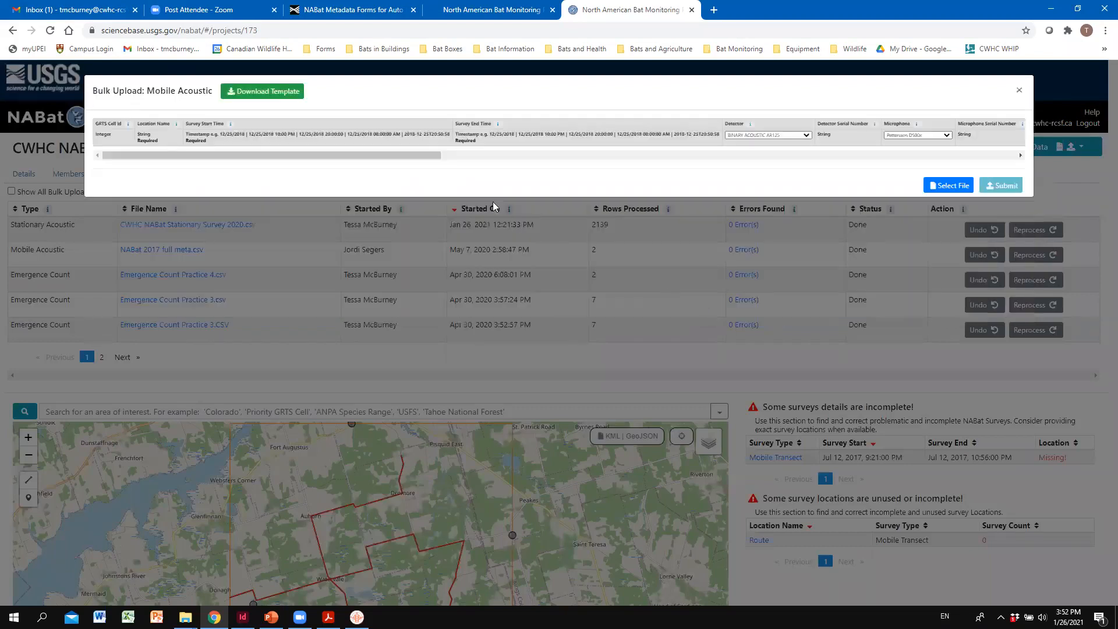
left_click(946, 185)
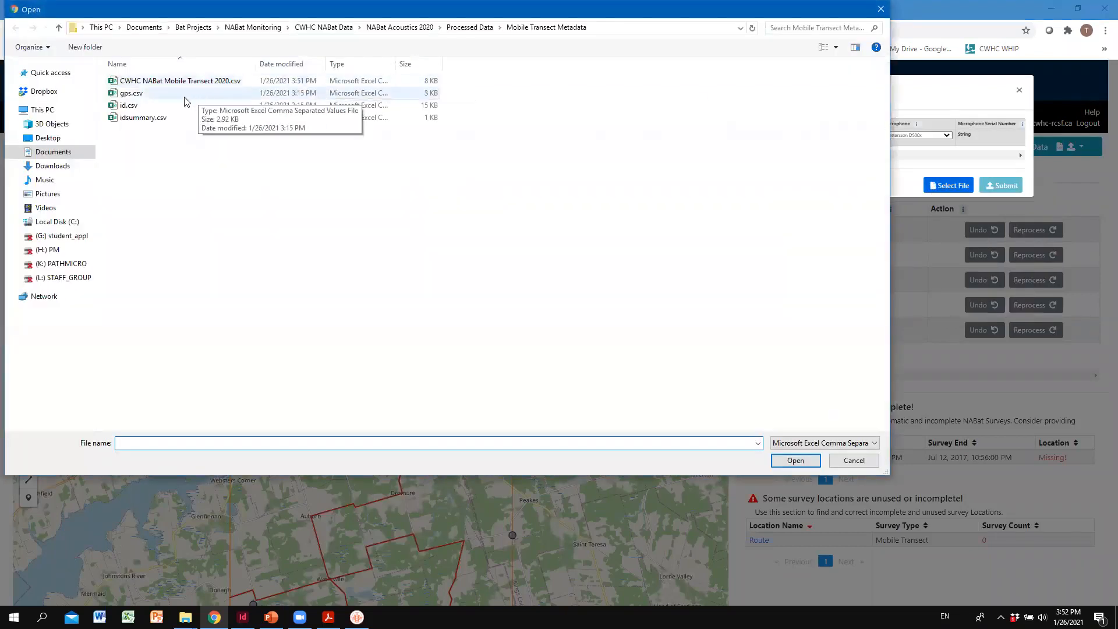
left_click(180, 81)
left_click(793, 463)
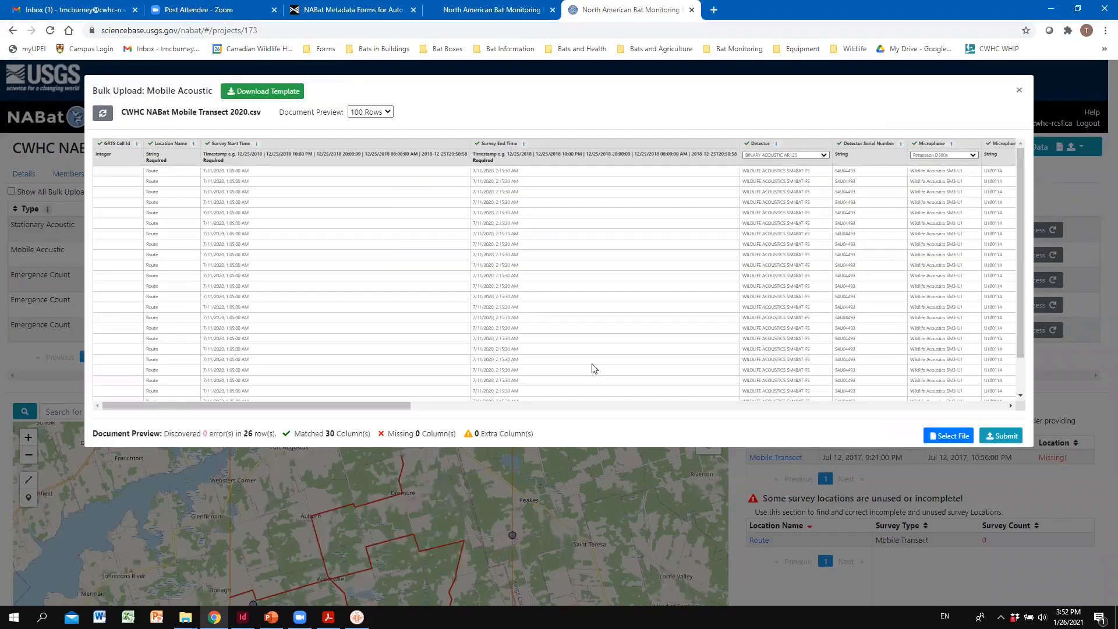
left_click(999, 438)
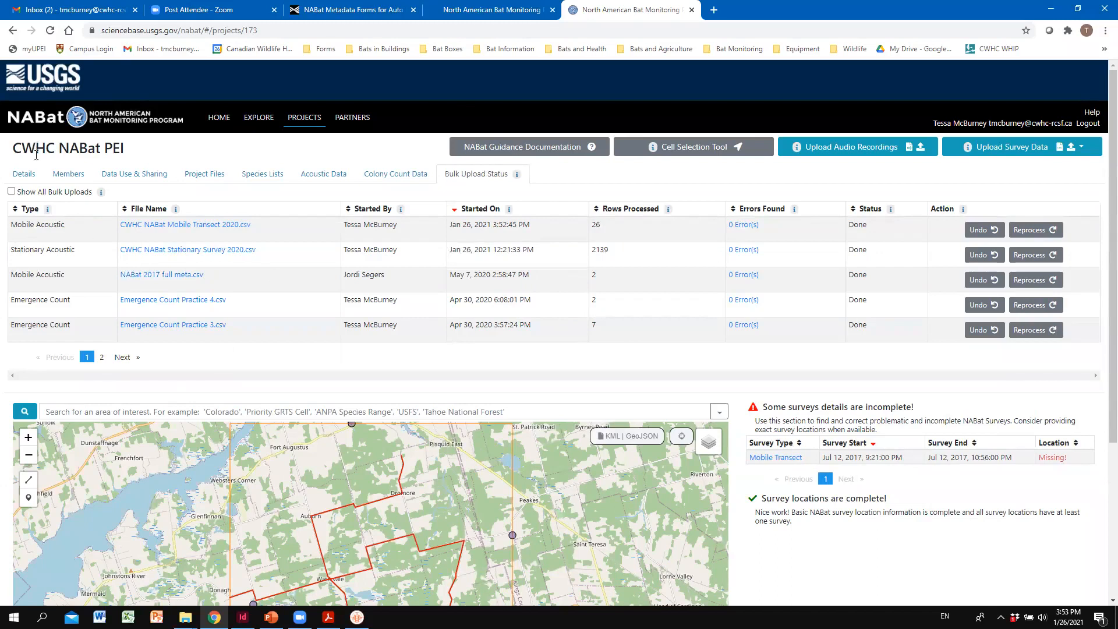
- From the project details, open the mobile acoustic survey Route: July 10 2020 in grid cell GRTS 8908
left_click(30, 178)
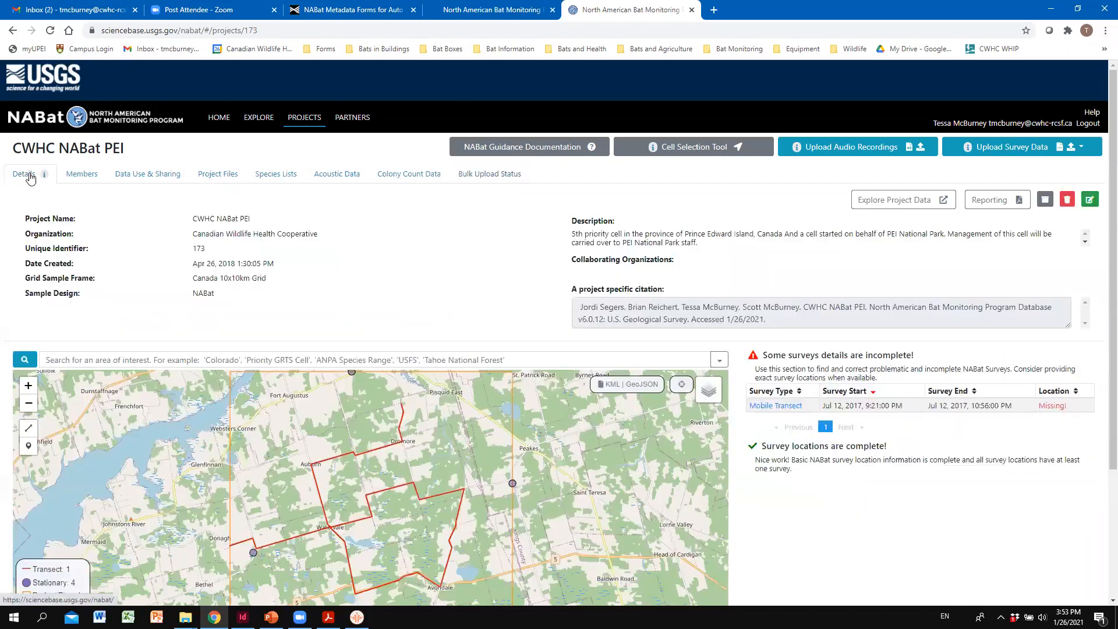
scroll(189, 227, "down", 4)
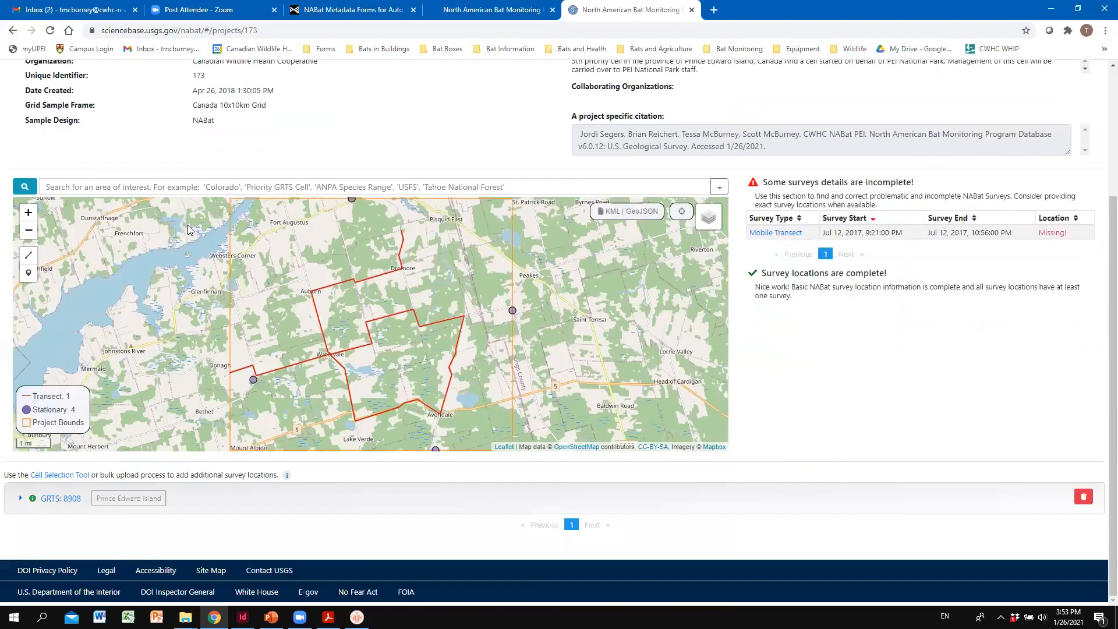
left_click(62, 501)
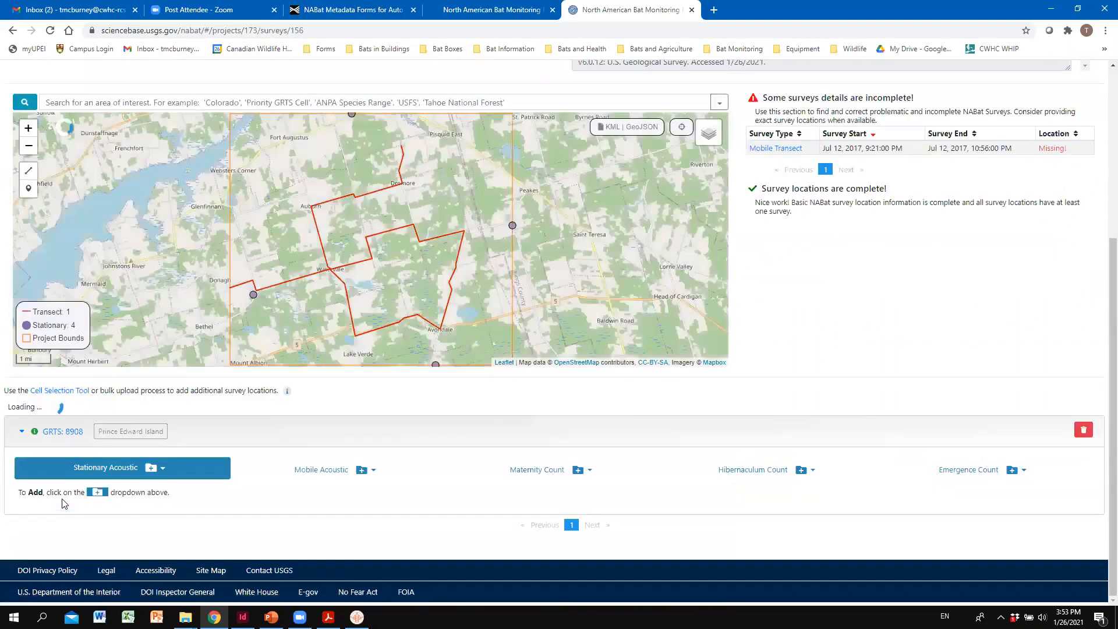
scroll(227, 331, "down", 5)
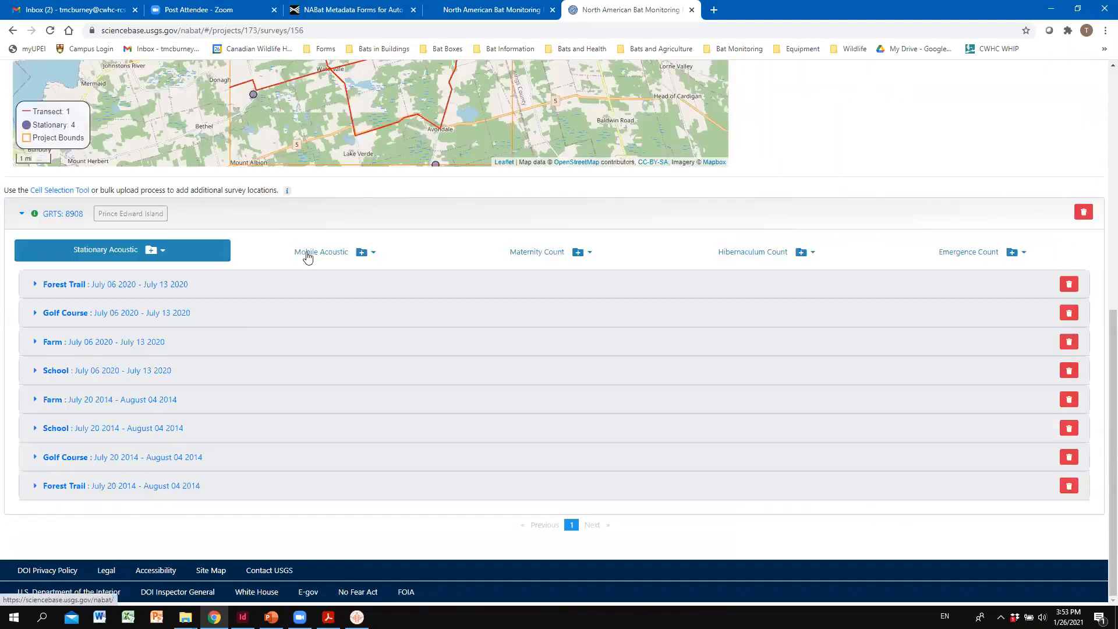
left_click(337, 257)
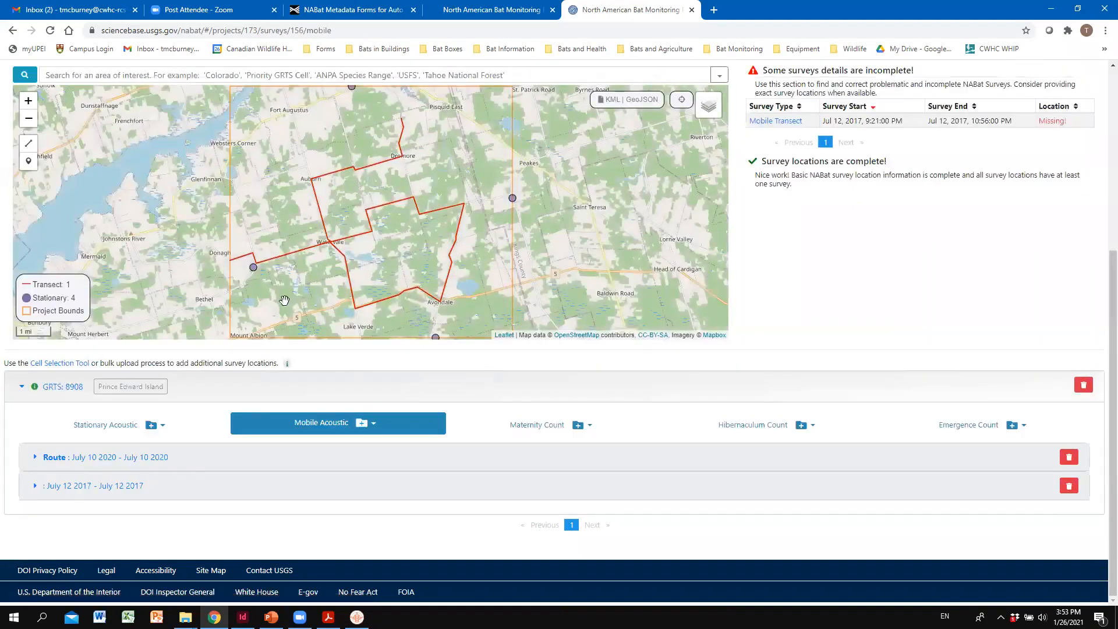
left_click(101, 460)
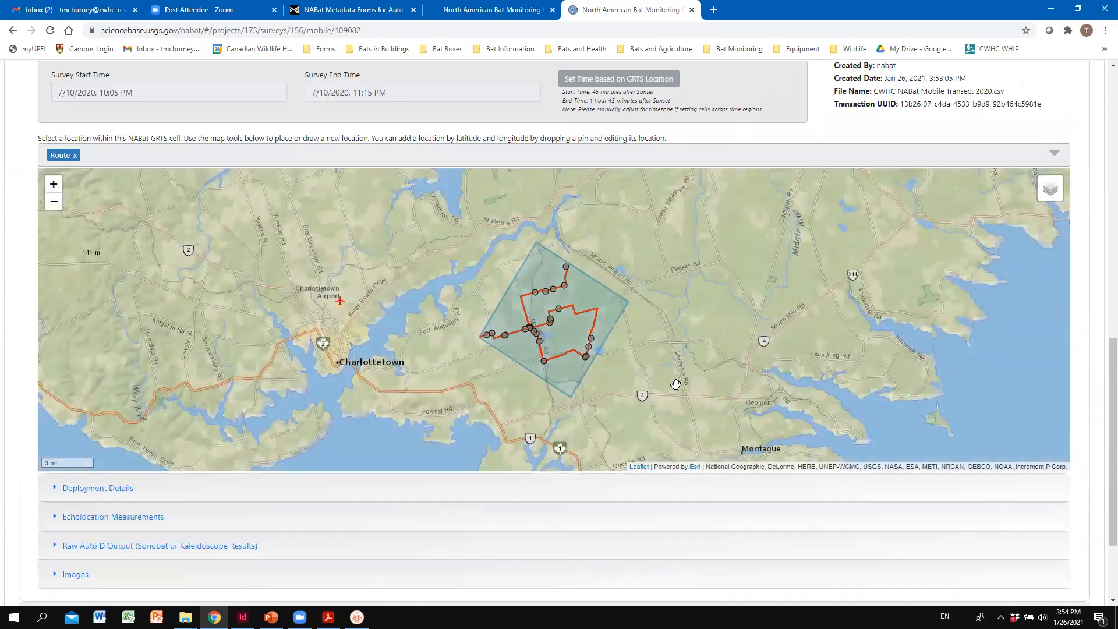
- Examine the survey's start and end times and the overall transect route on its location map
left_click_drag(663, 333, 622, 354)
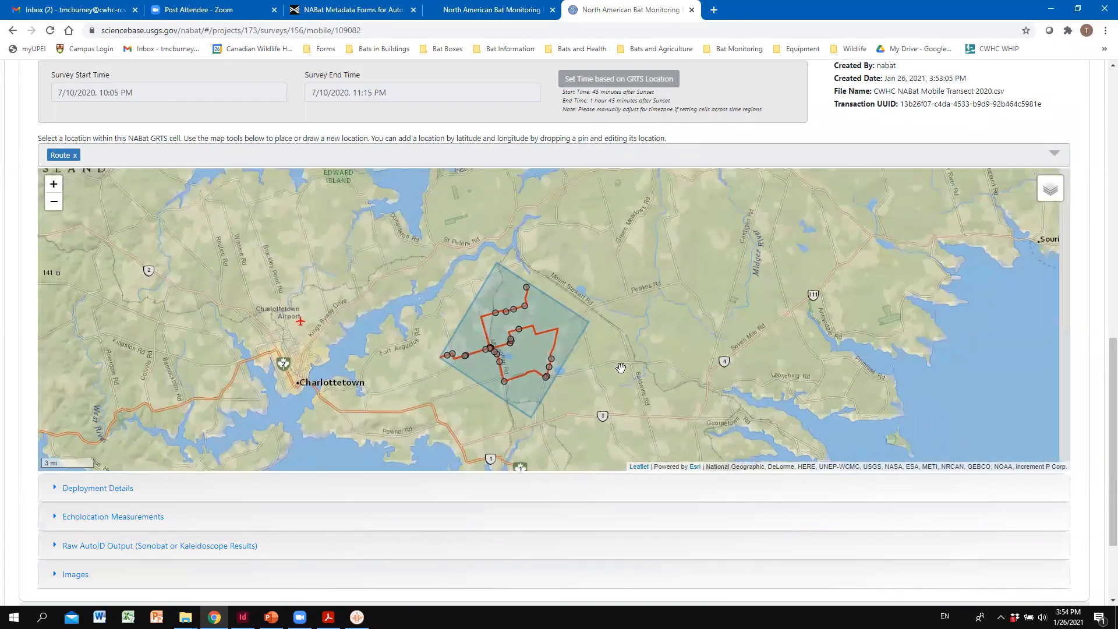
scroll(519, 362, "up", 1)
left_click_drag(559, 403, 551, 361)
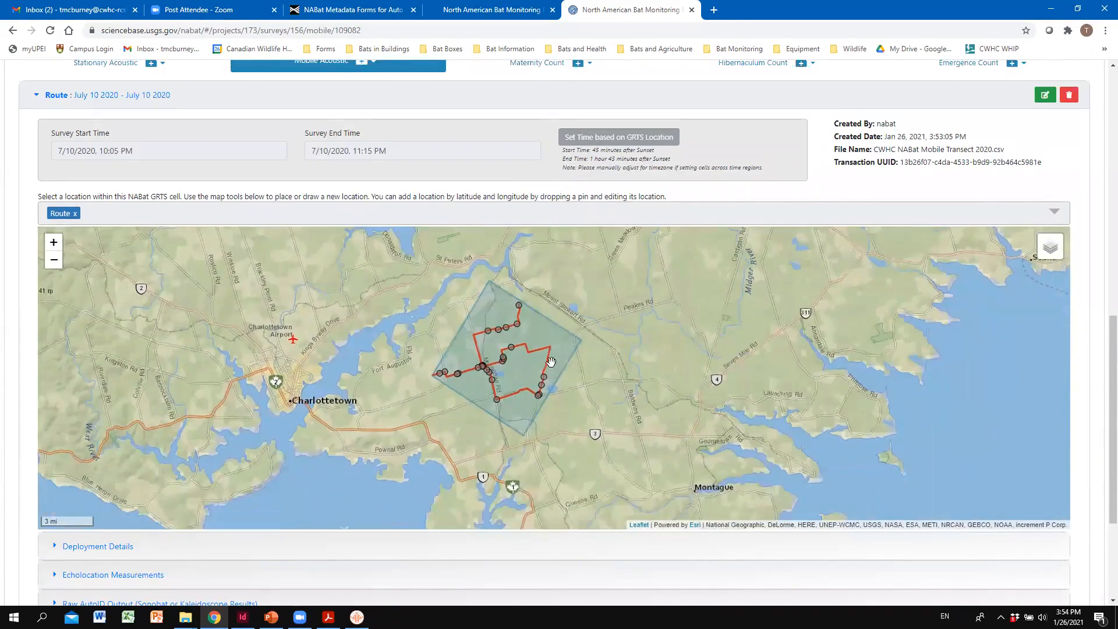
scroll(512, 349, "down", 1)
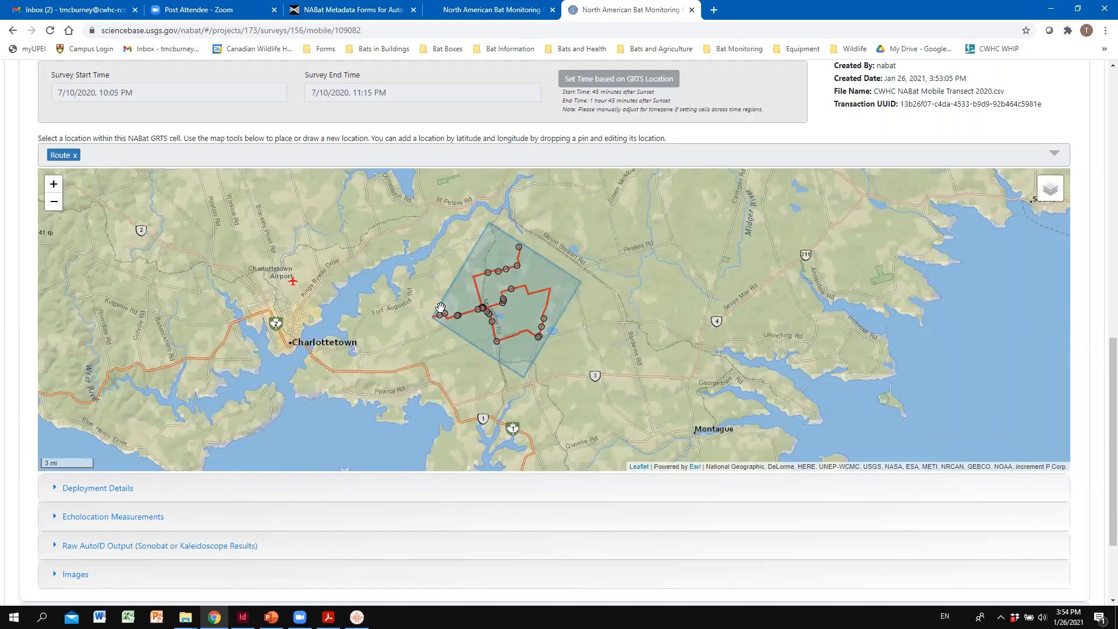
mouse_move(441, 322)
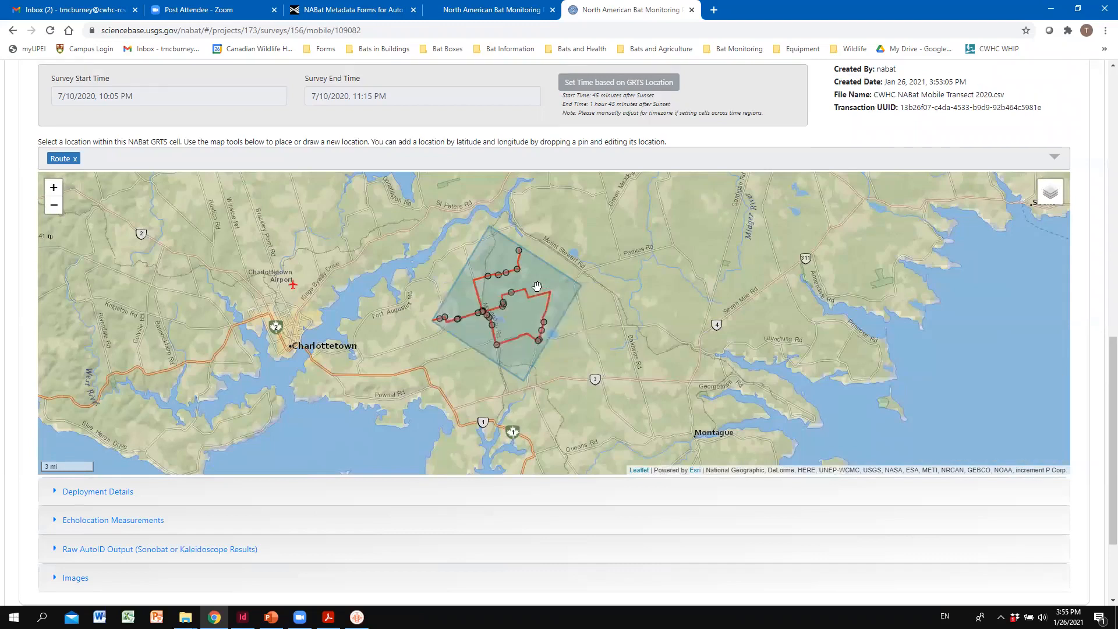
scroll(425, 364, "up", 1)
left_click_drag(360, 424, 303, 371)
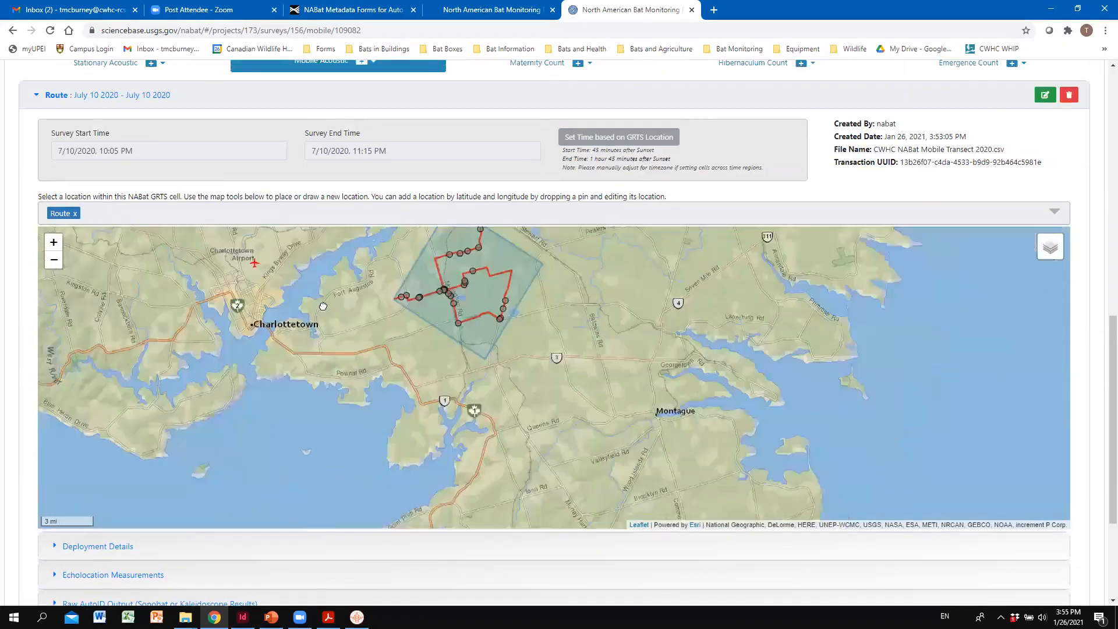
- Inspect the route map at closer range and check the recording details of individual points along the transect
left_click(54, 242)
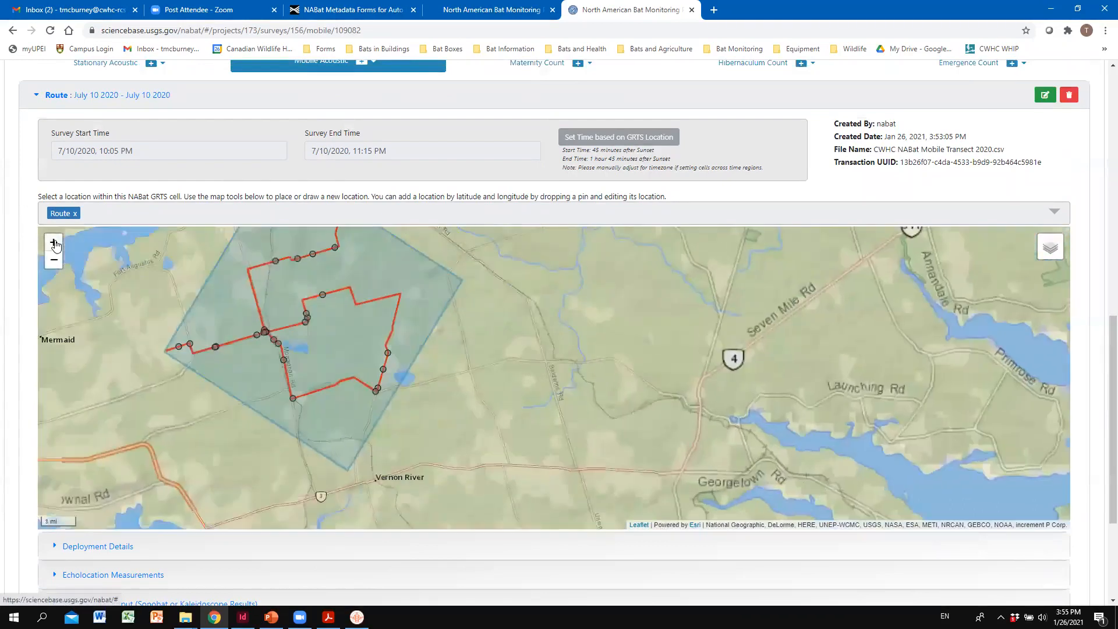
left_click_drag(394, 386, 842, 447)
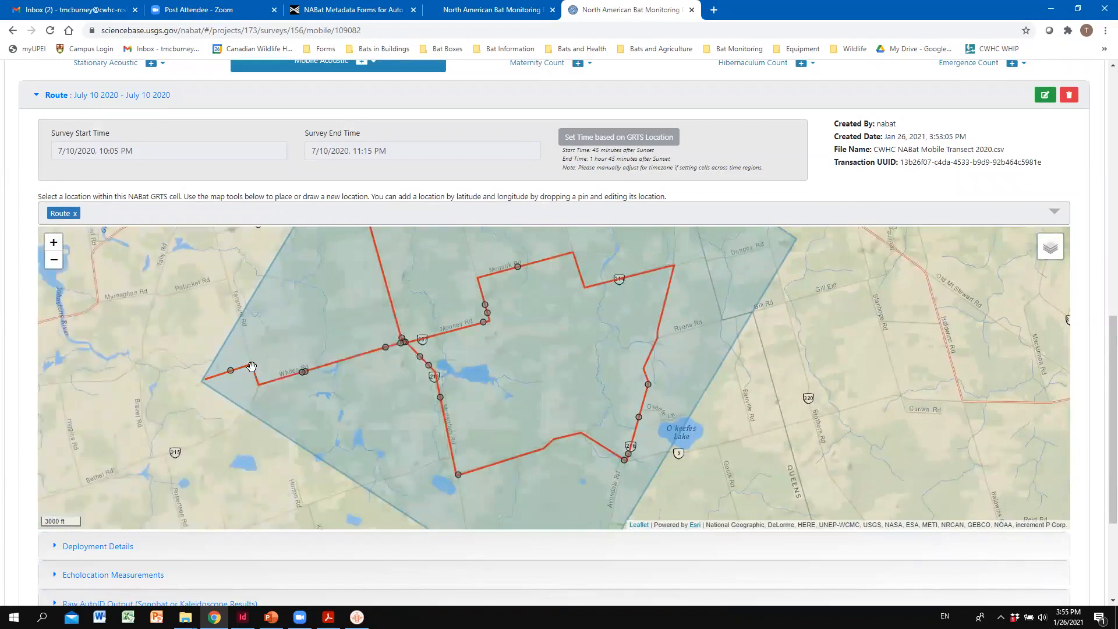
mouse_move(255, 369)
mouse_move(303, 376)
mouse_move(406, 345)
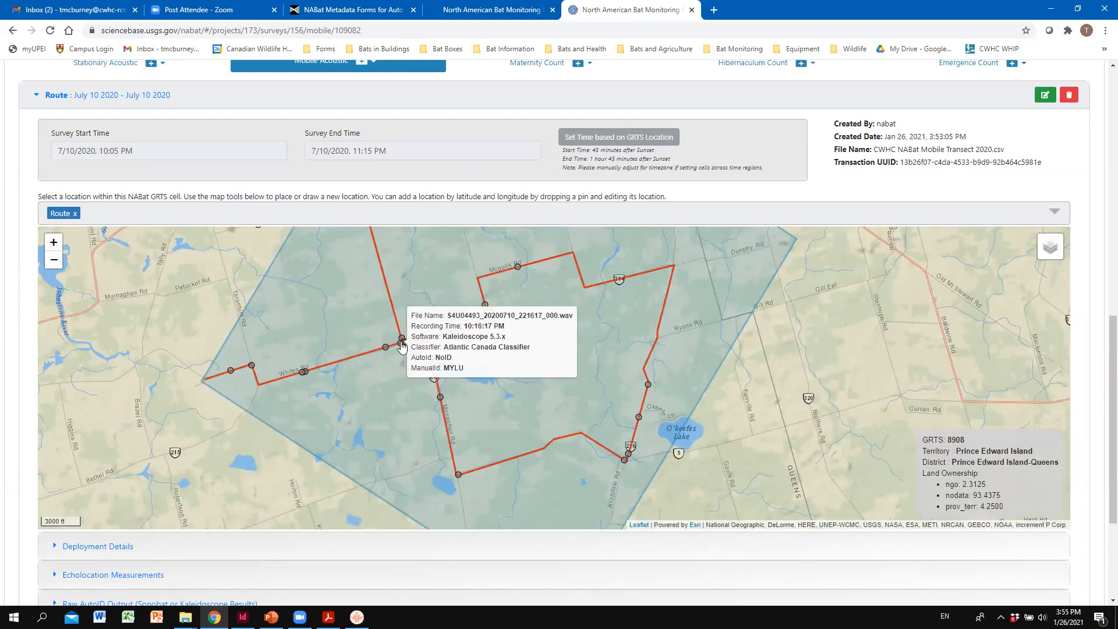
left_click_drag(376, 345, 393, 476)
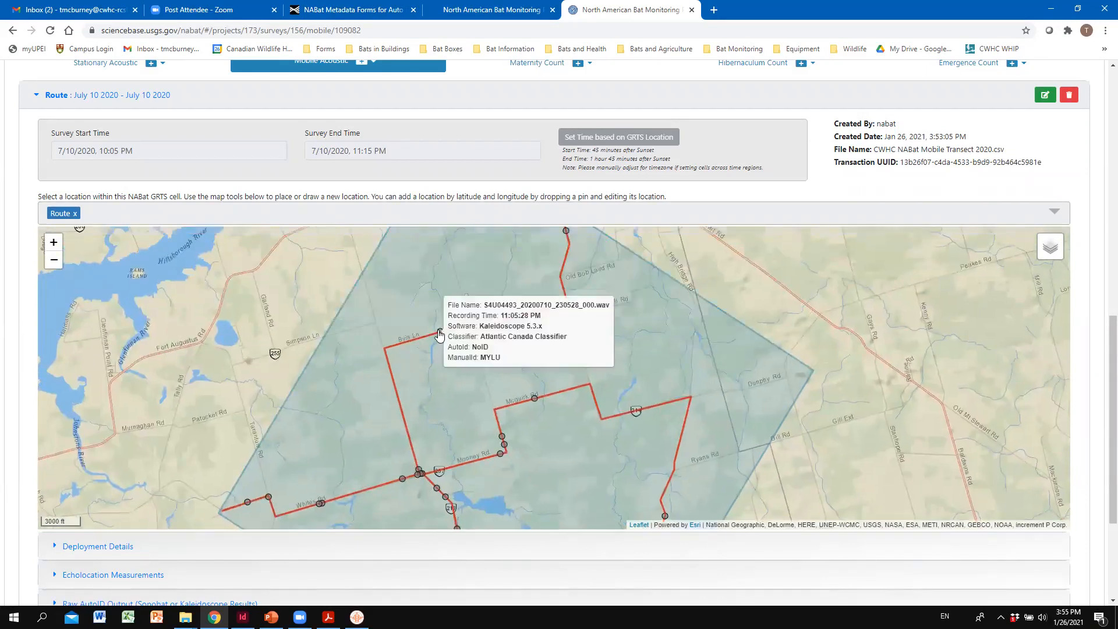
left_click_drag(437, 420, 437, 368)
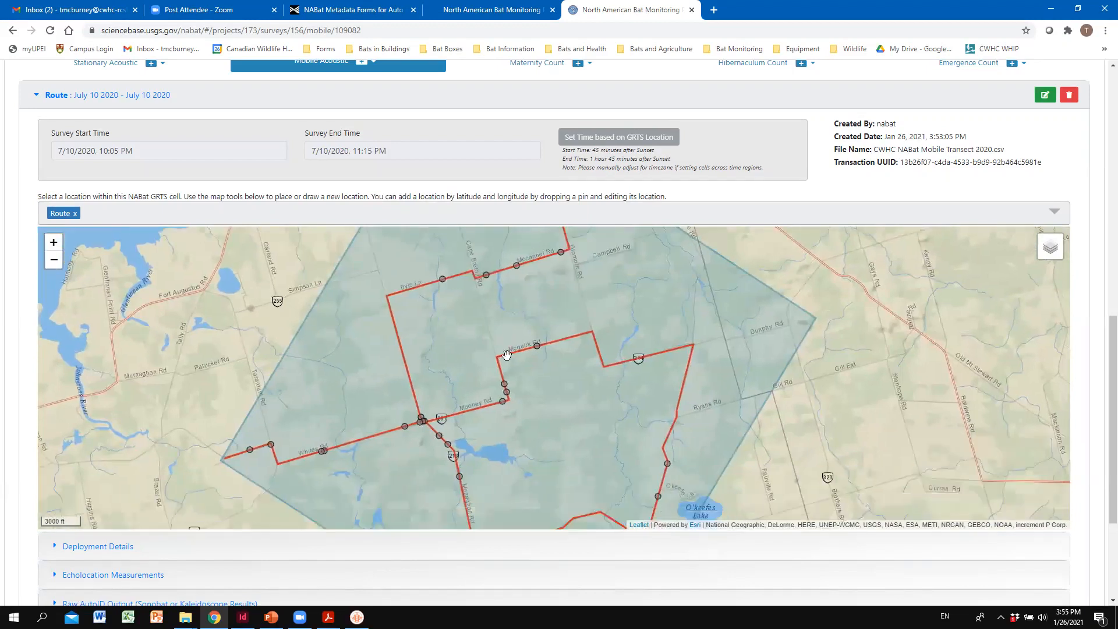
scroll(514, 356, "down", 1)
left_click_drag(537, 419, 520, 360)
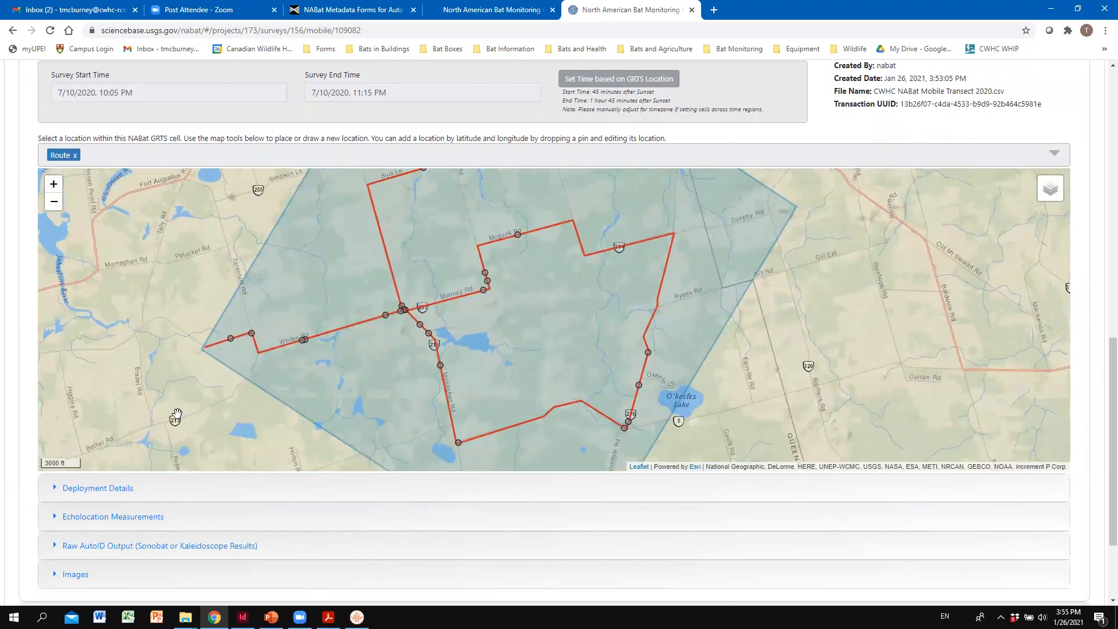
- Expand the survey's Deployment Details, make them editable, and save them with the existing detector and microphone entries
scroll(188, 492, "down", 1)
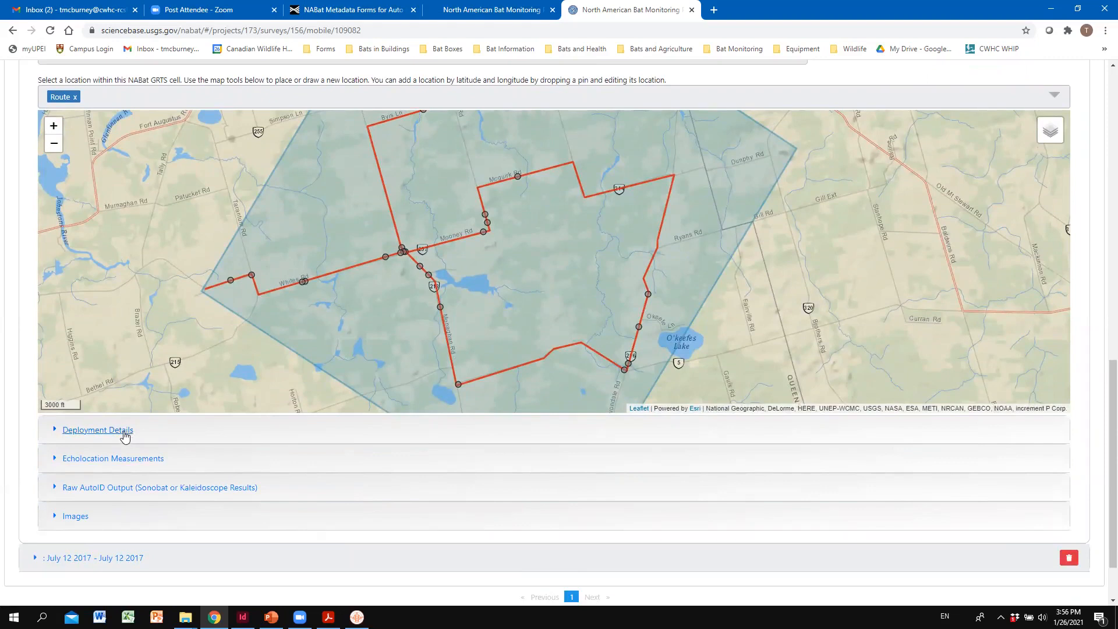
left_click(124, 433)
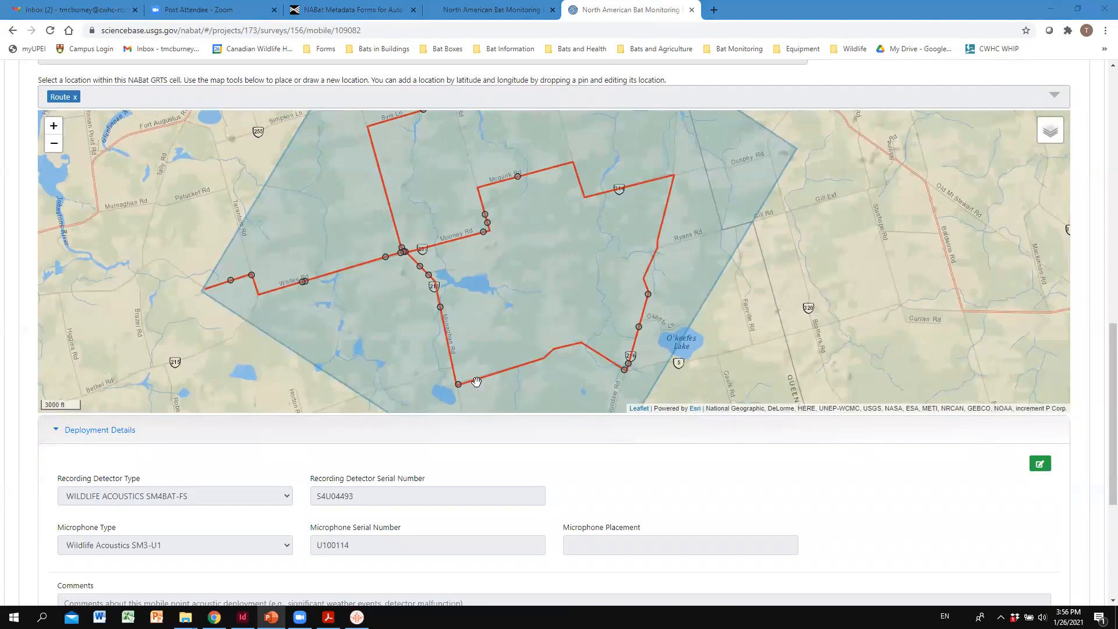
scroll(632, 463, "down", 2)
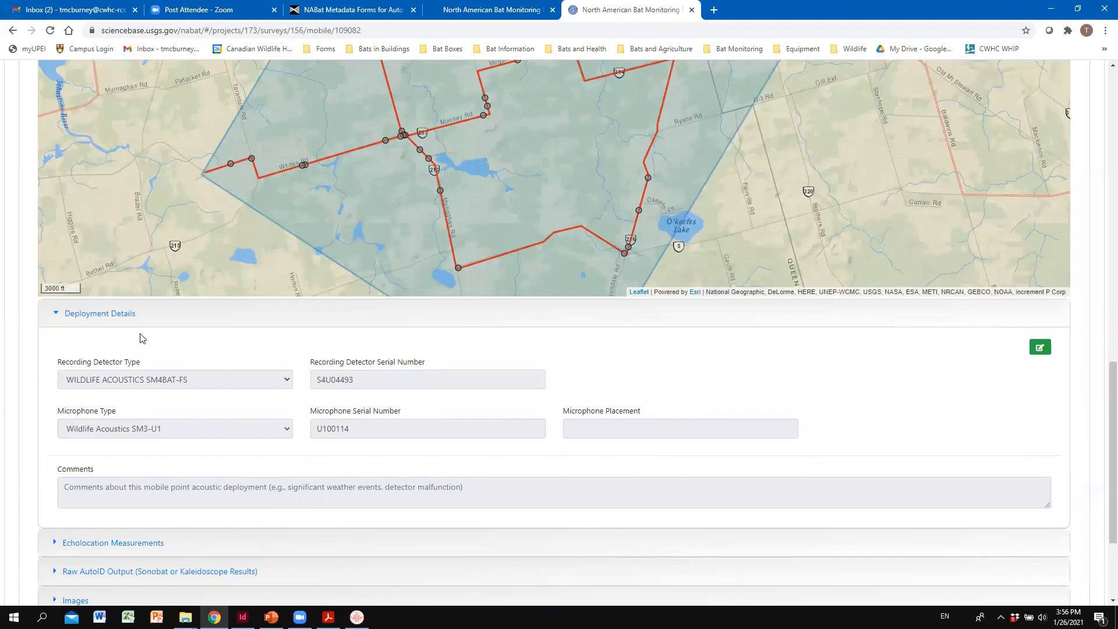
scroll(187, 404, "down", 1)
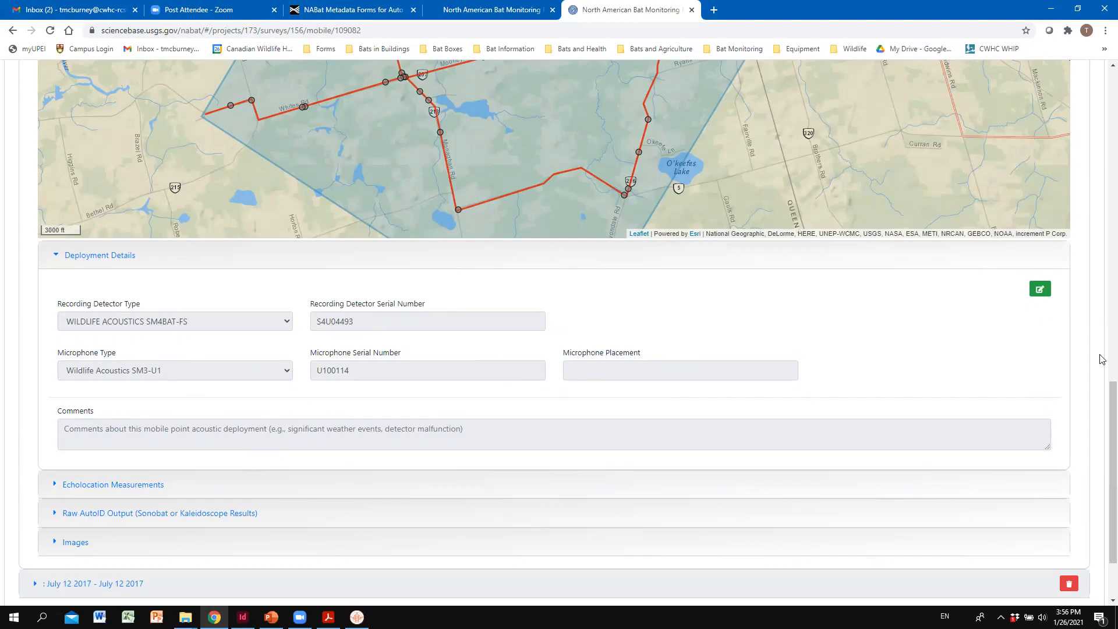
left_click(1040, 289)
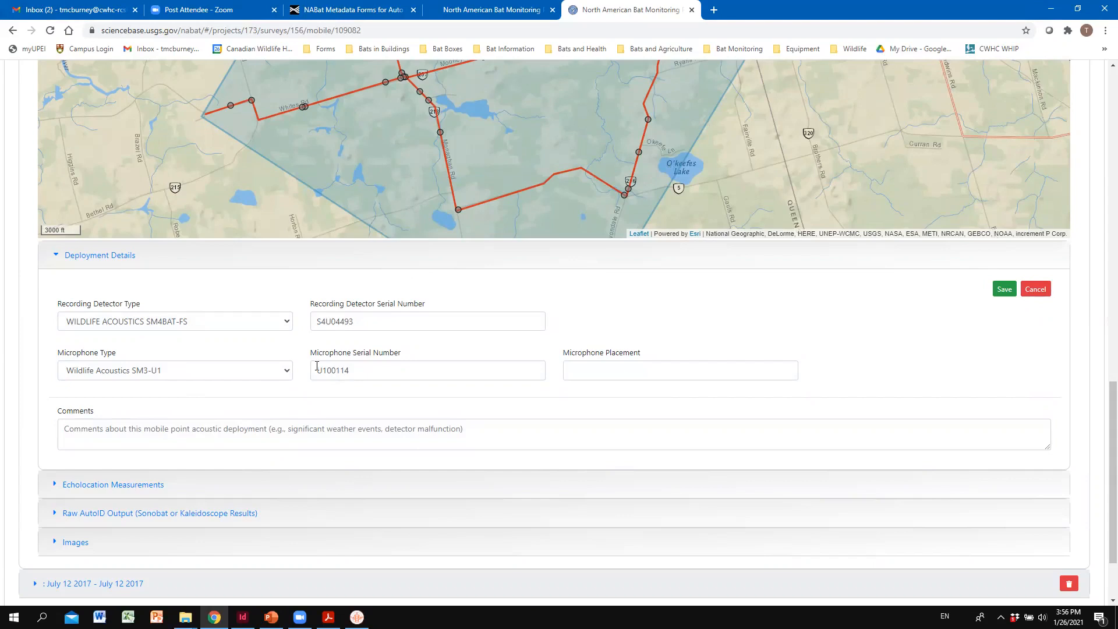
left_click(1004, 290)
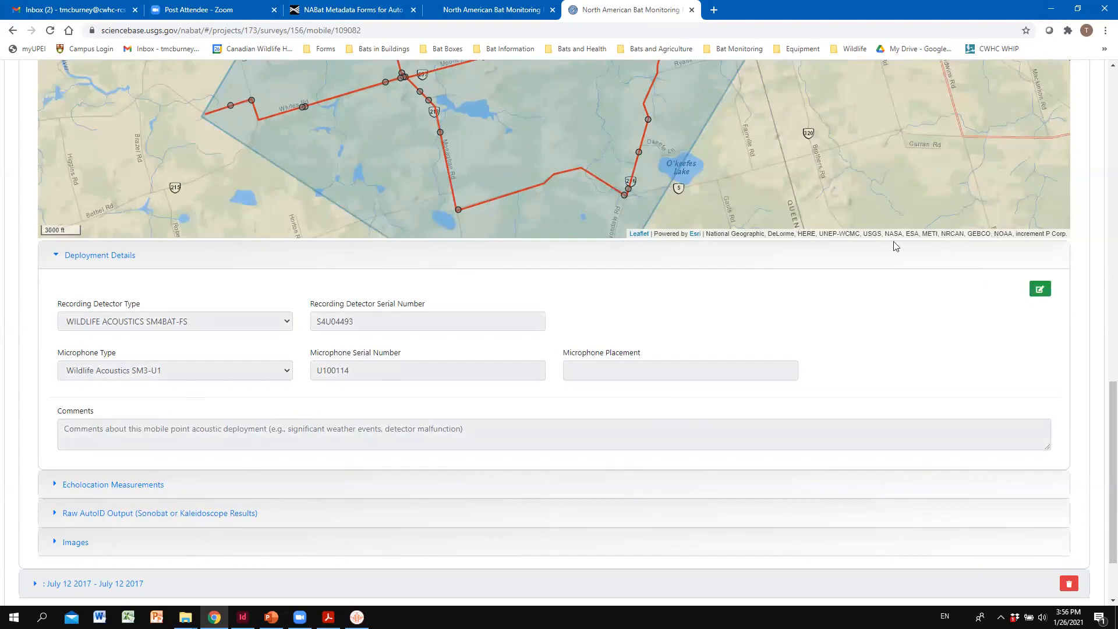
- Make the July 10 2020 Route survey's details editable and save them with the existing start and end times
scroll(860, 239, "up", 2)
scroll(861, 239, "up", 6)
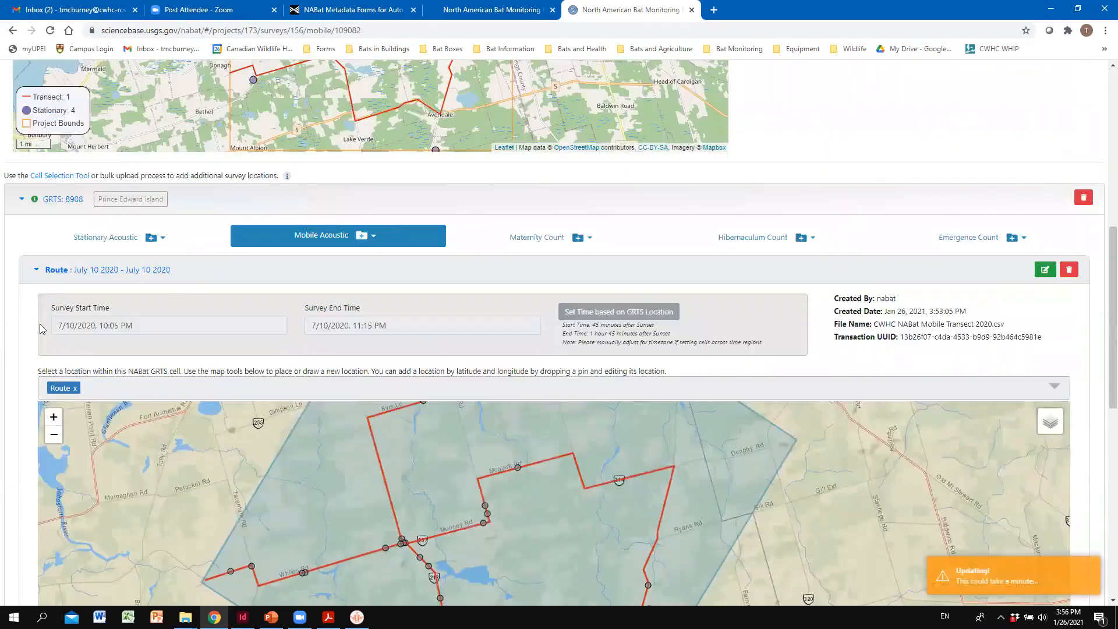
left_click(1045, 271)
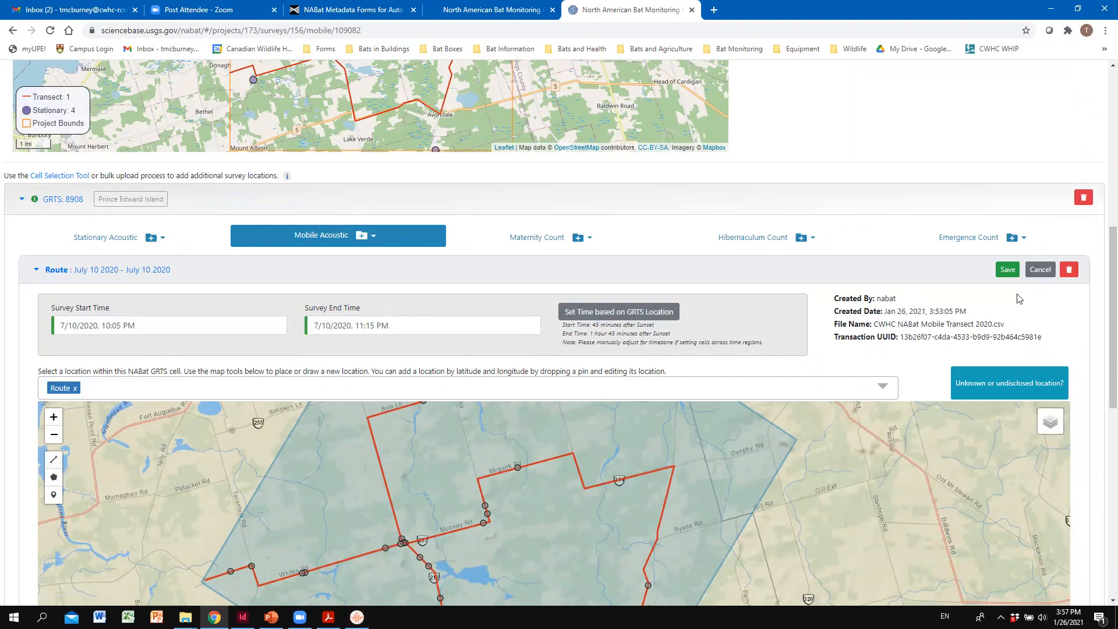
left_click(1007, 269)
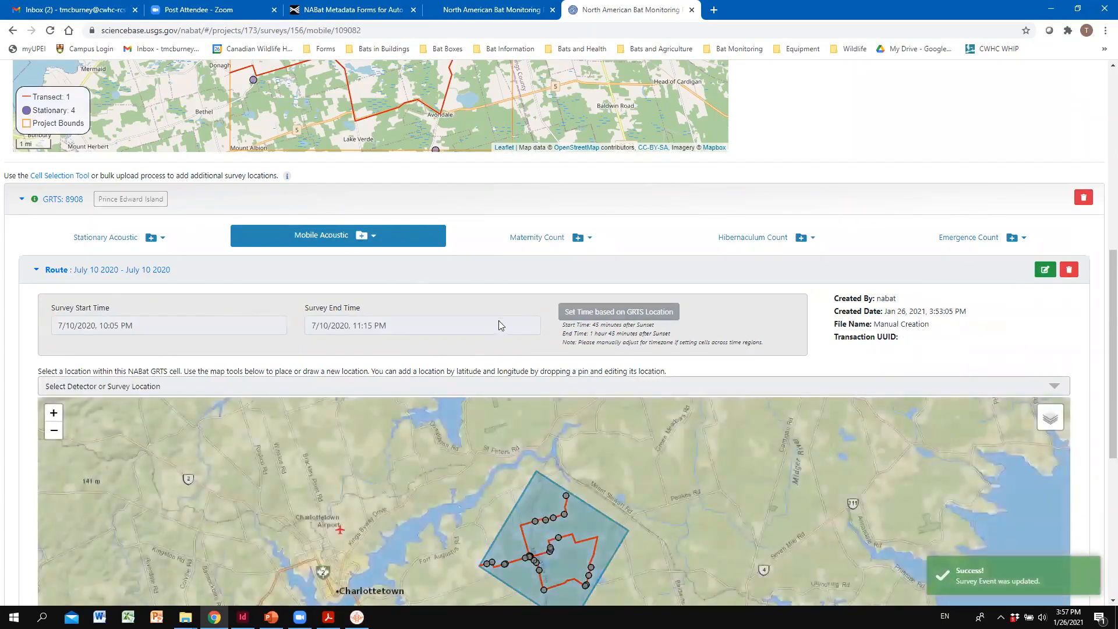
- Review the saved survey event and expand its Echolocation Measurements
scroll(445, 222, "up", 3)
scroll(608, 334, "down", 4)
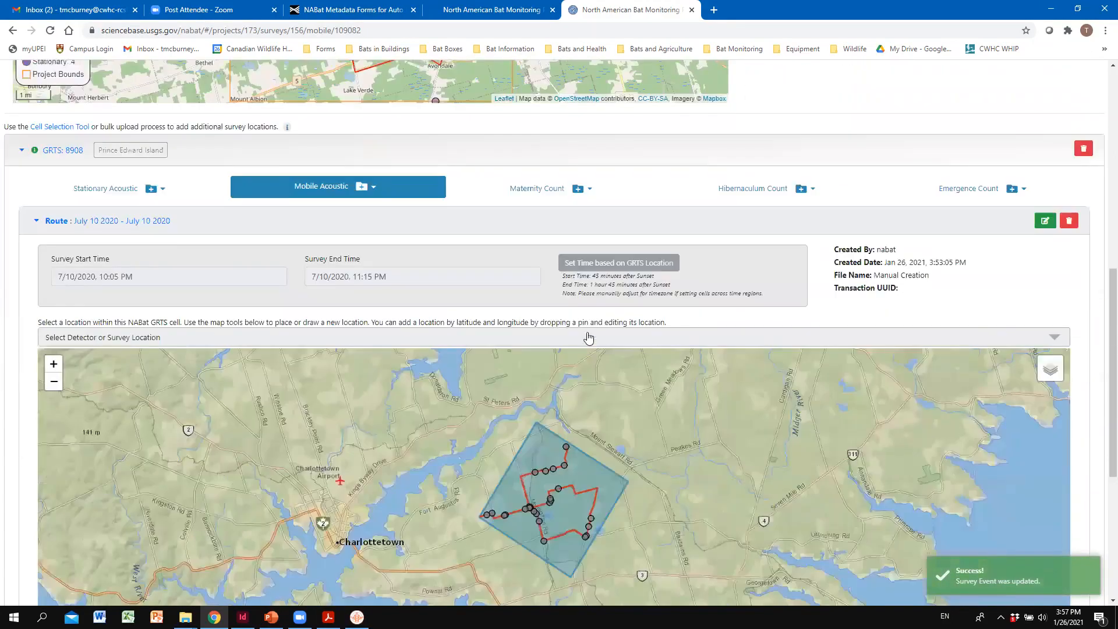
scroll(588, 338, "down", 3)
scroll(531, 463, "down", 2)
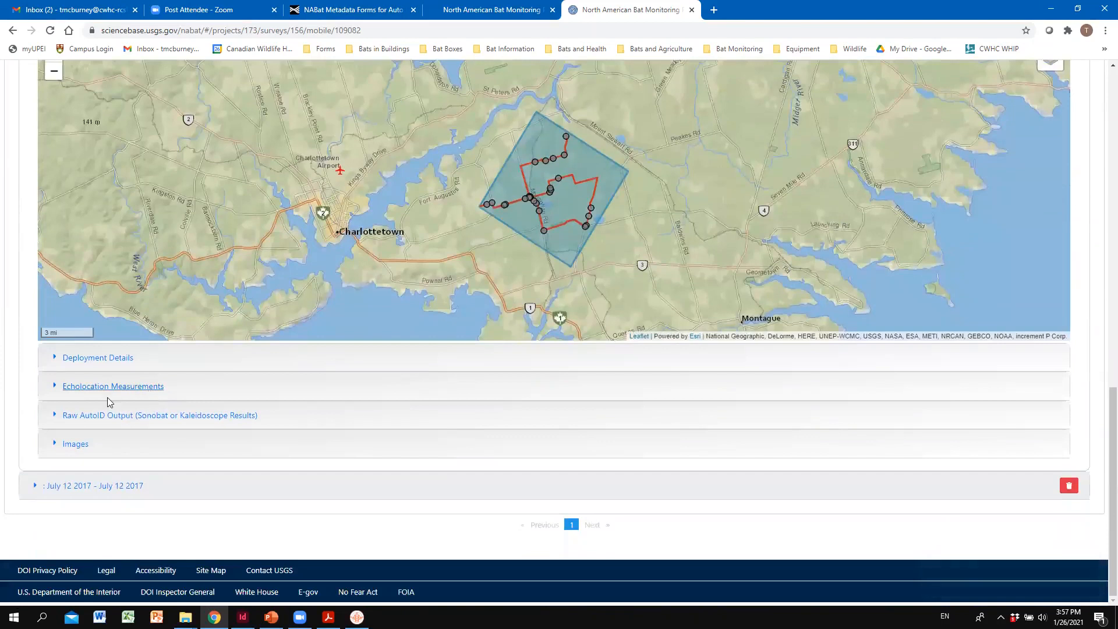
left_click(136, 387)
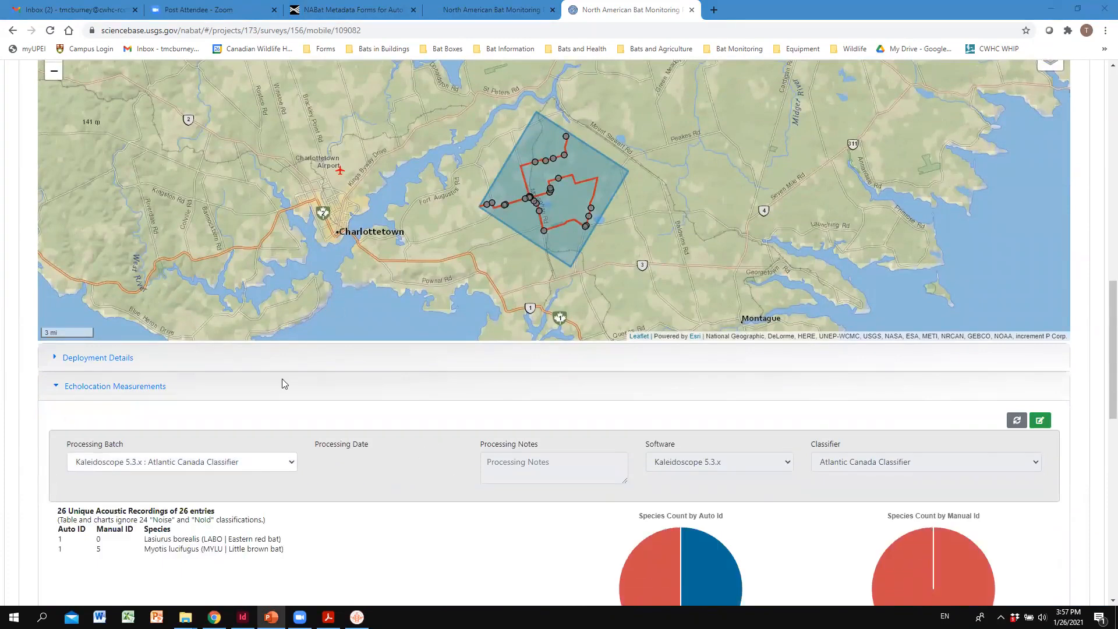
- Examine the echolocation species counts, the Auto ID and Manual ID charts, the deployment effort graph and the table of audio recordings
left_click(267, 410)
scroll(292, 413, "down", 6)
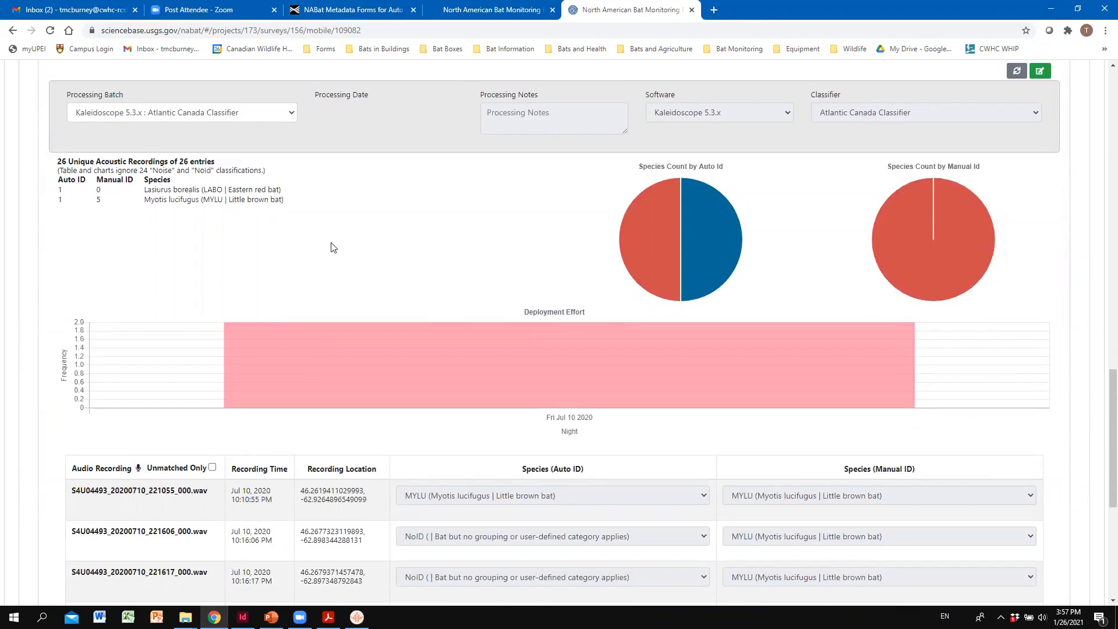
scroll(332, 245, "down", 1)
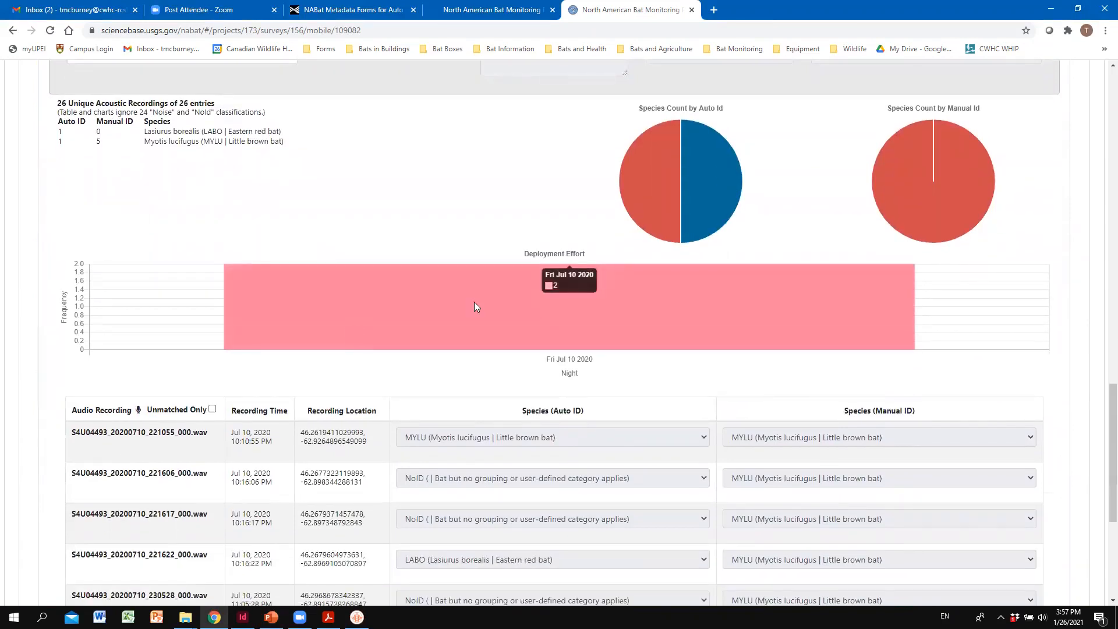
scroll(474, 301, "up", 1)
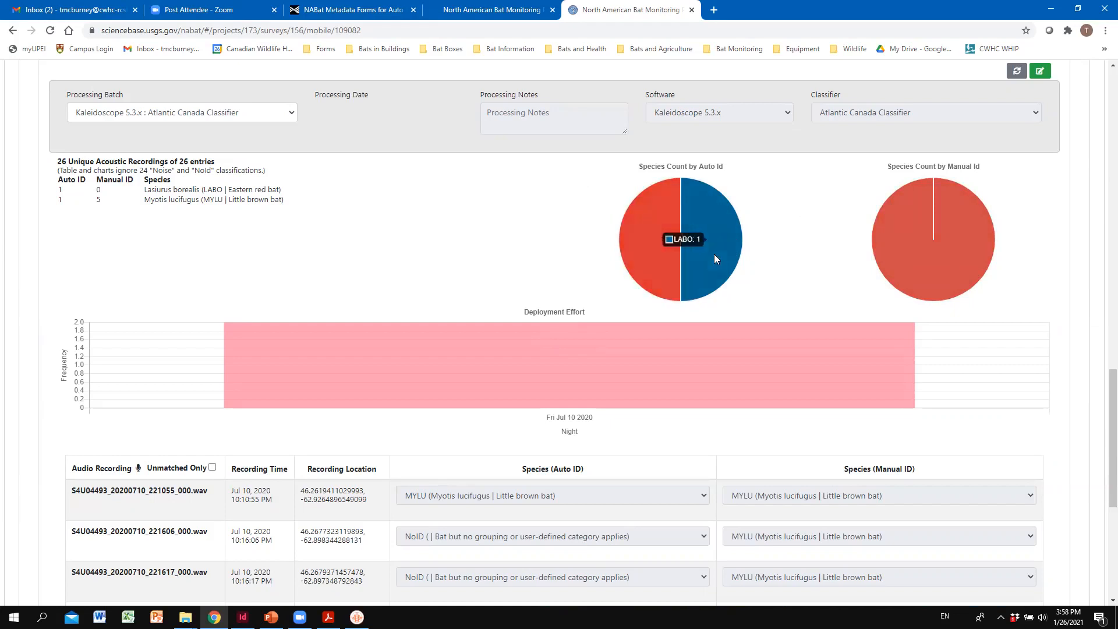
scroll(406, 271, "down", 1)
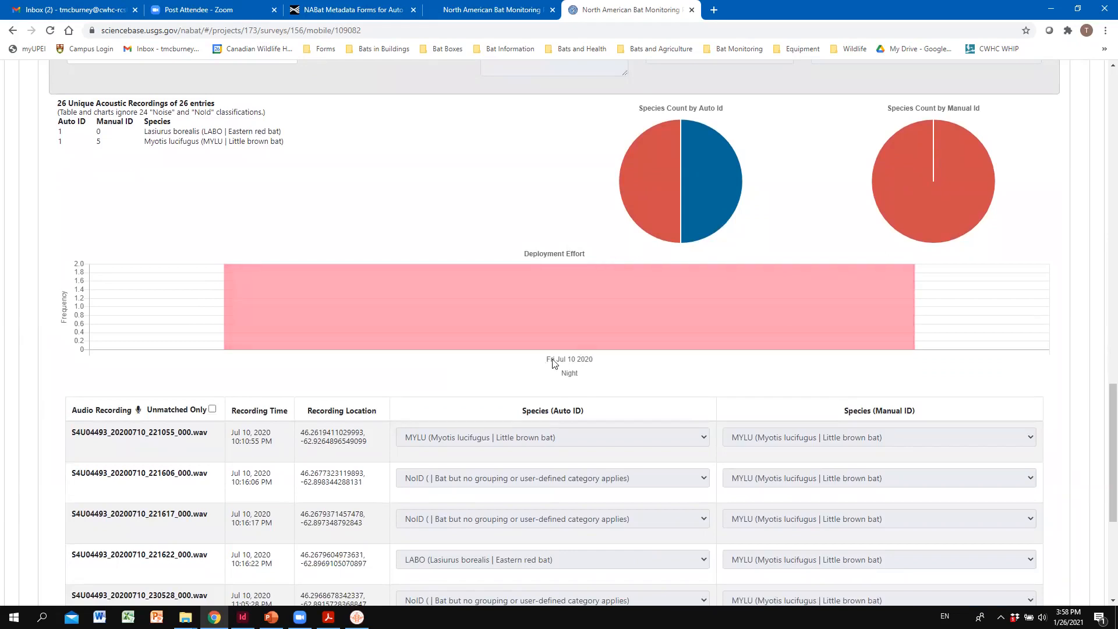
scroll(547, 360, "up", 1)
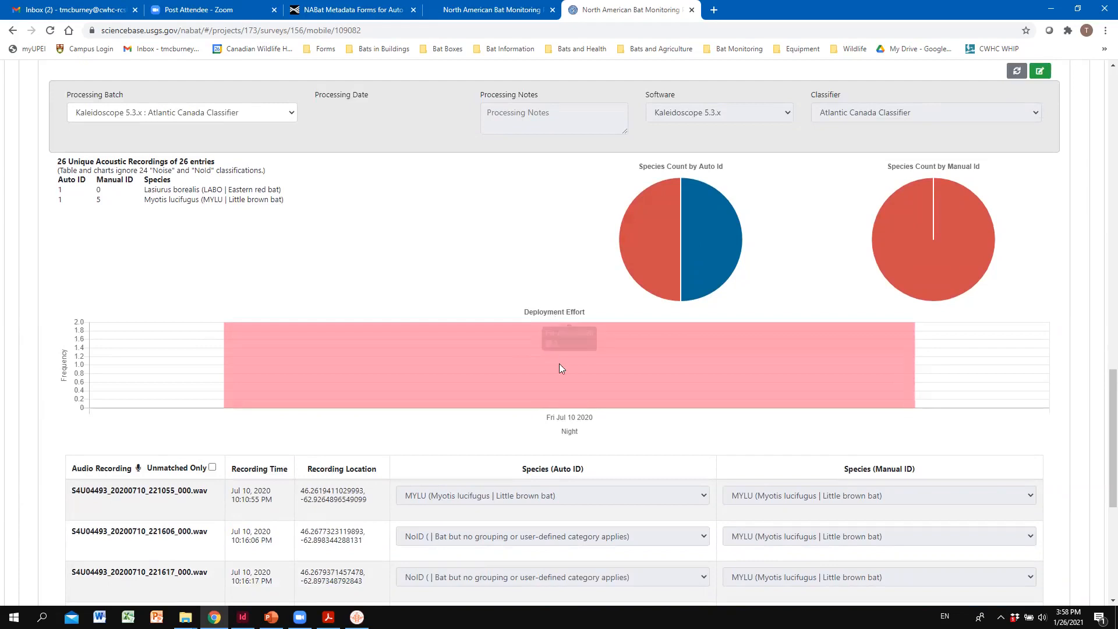
scroll(495, 373, "down", 1)
mouse_move(600, 335)
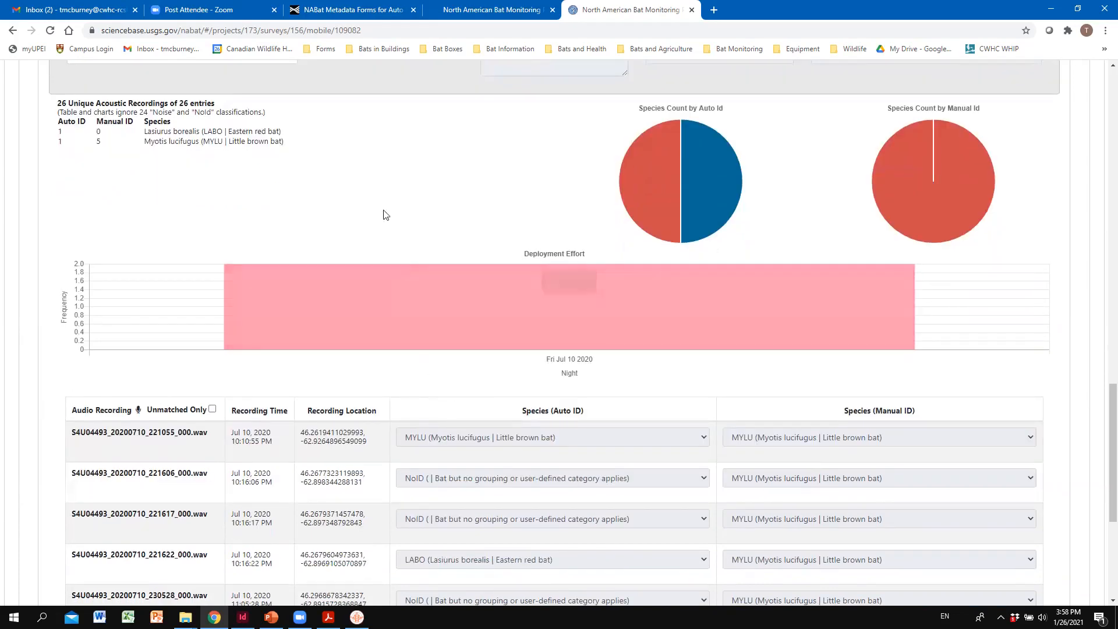
scroll(367, 211, "down", 1)
scroll(367, 211, "down", 1)
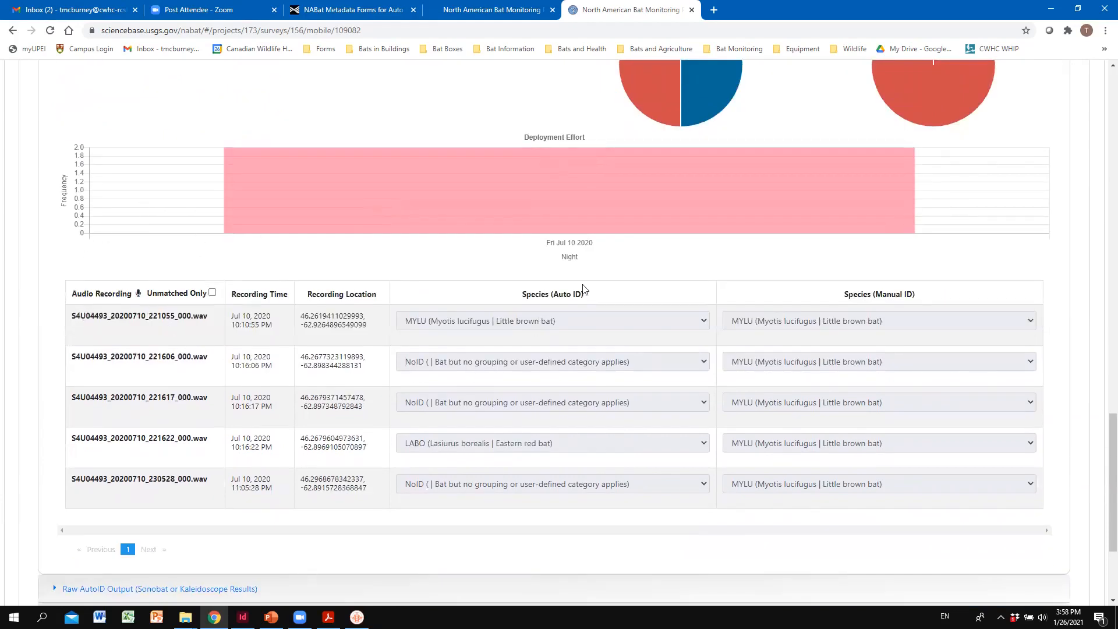
scroll(760, 338, "up", 1)
scroll(809, 390, "down", 2)
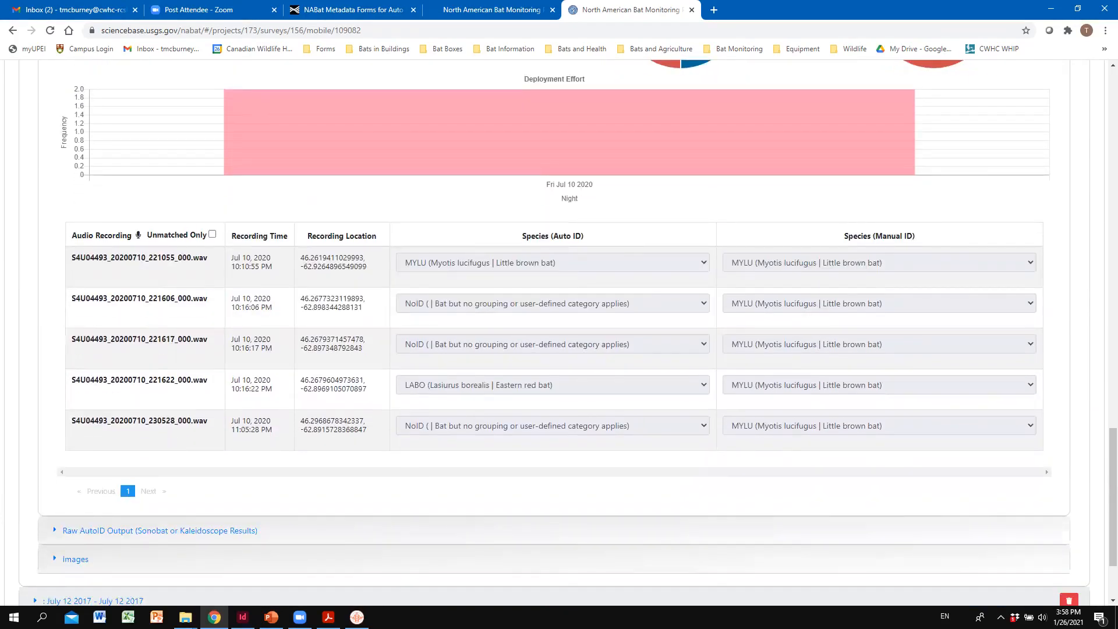
key("alt+Tab")
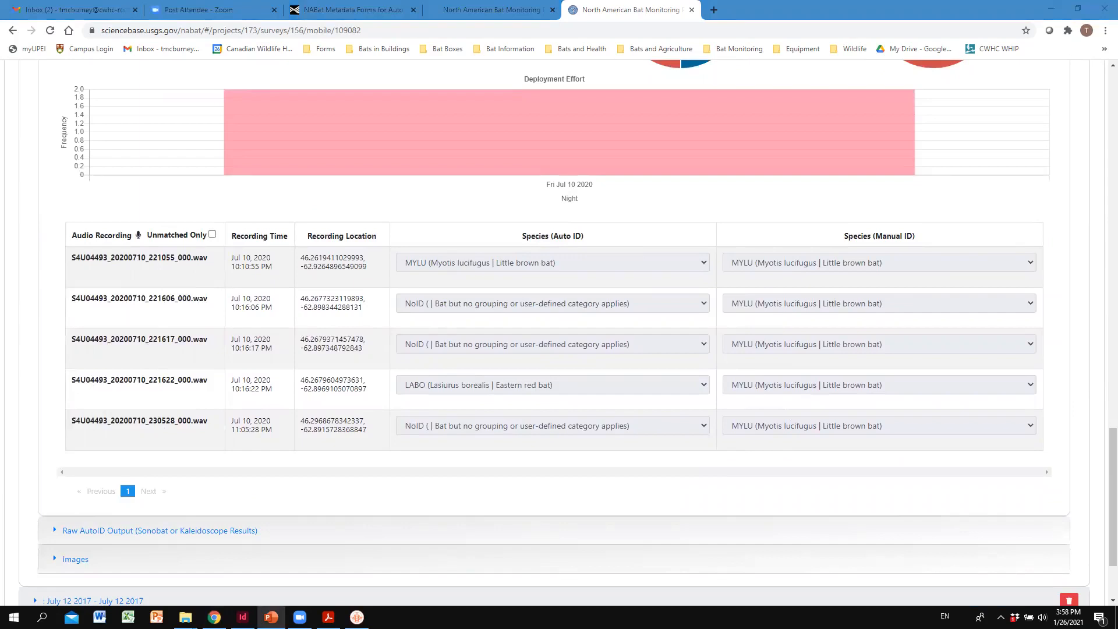
- Start a raw AutoID file upload for the survey and browse to the July 10th, 2020 folder under Processed Data > Mobile Transect
left_click(186, 534)
scroll(257, 527, "down", 3)
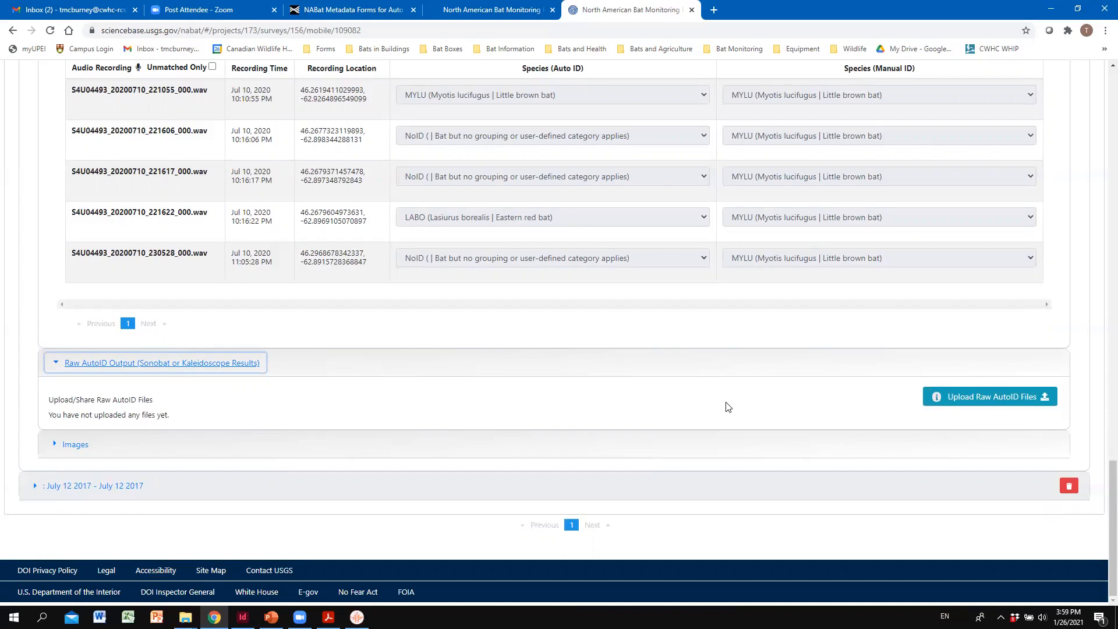
left_click(992, 401)
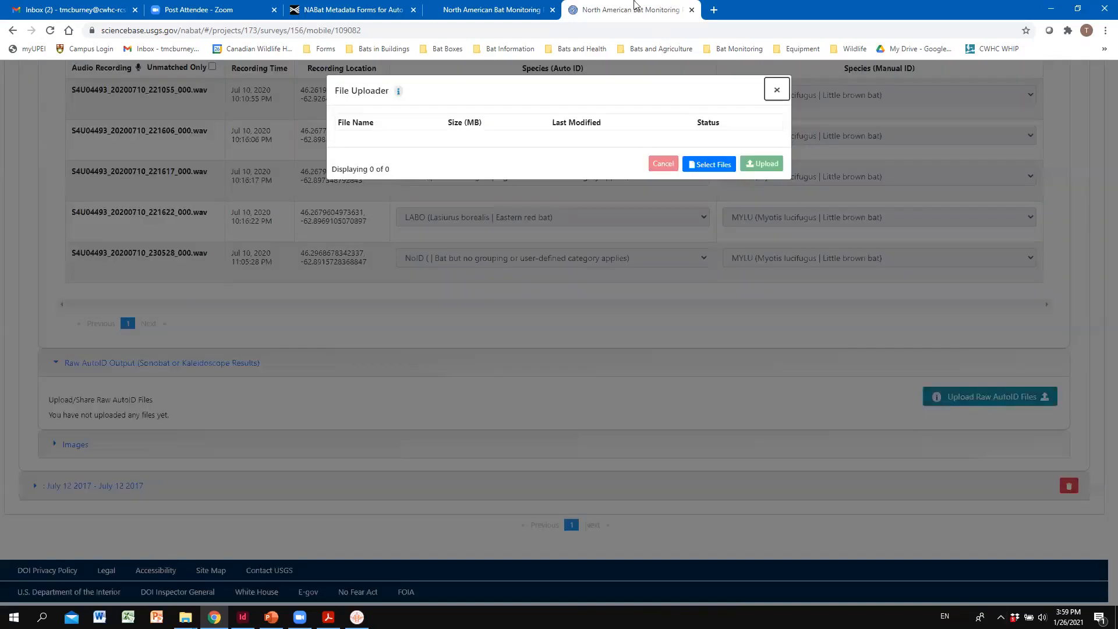
left_click(726, 167)
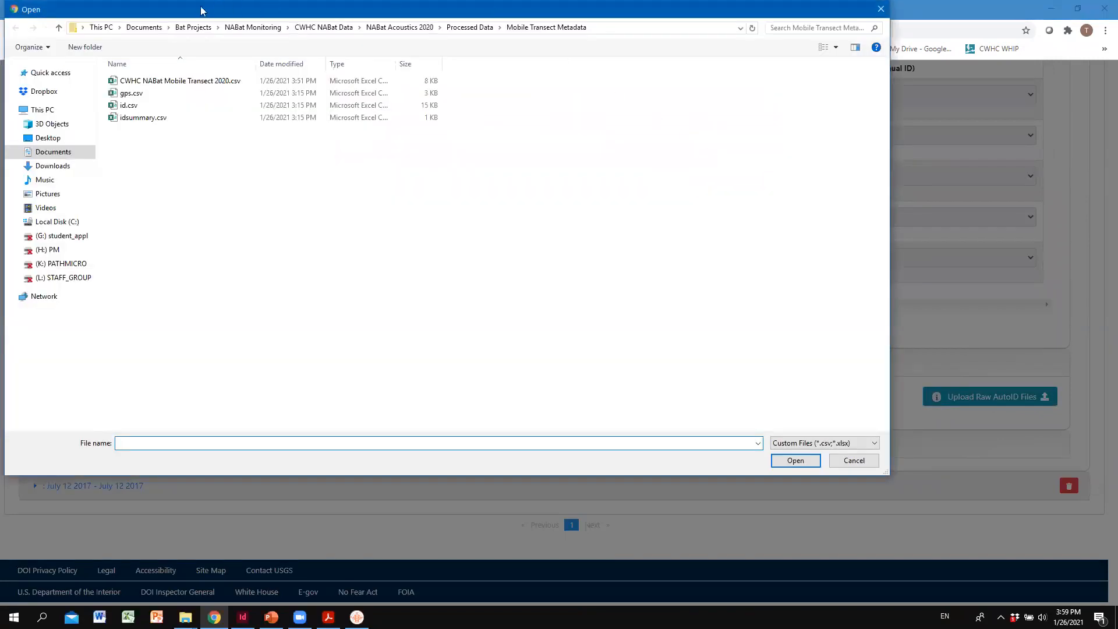
left_click(469, 27)
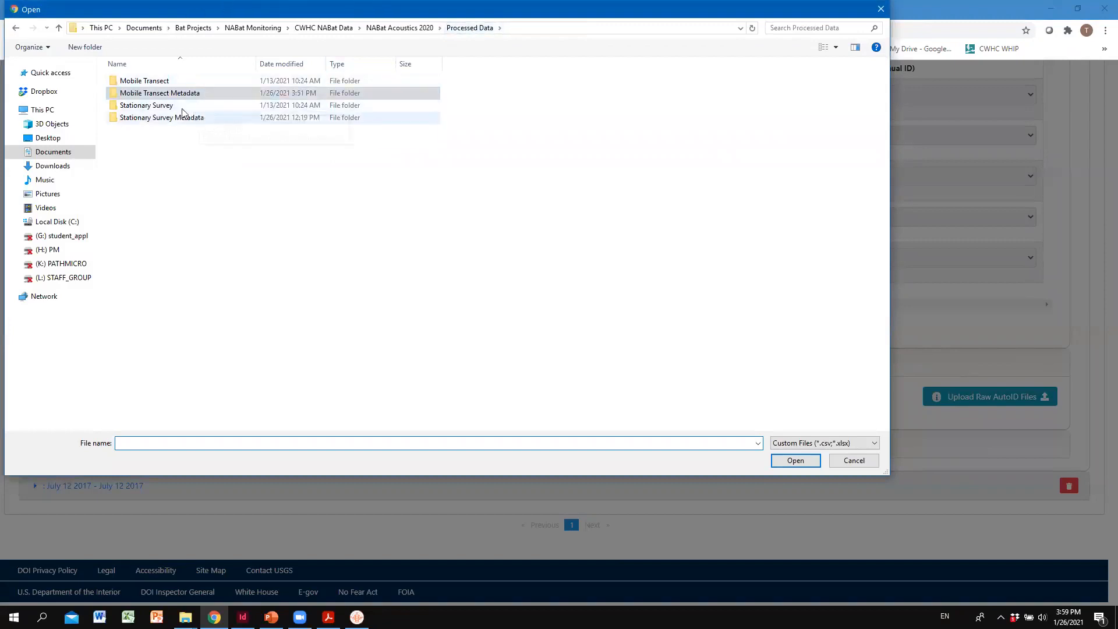
double_click(154, 81)
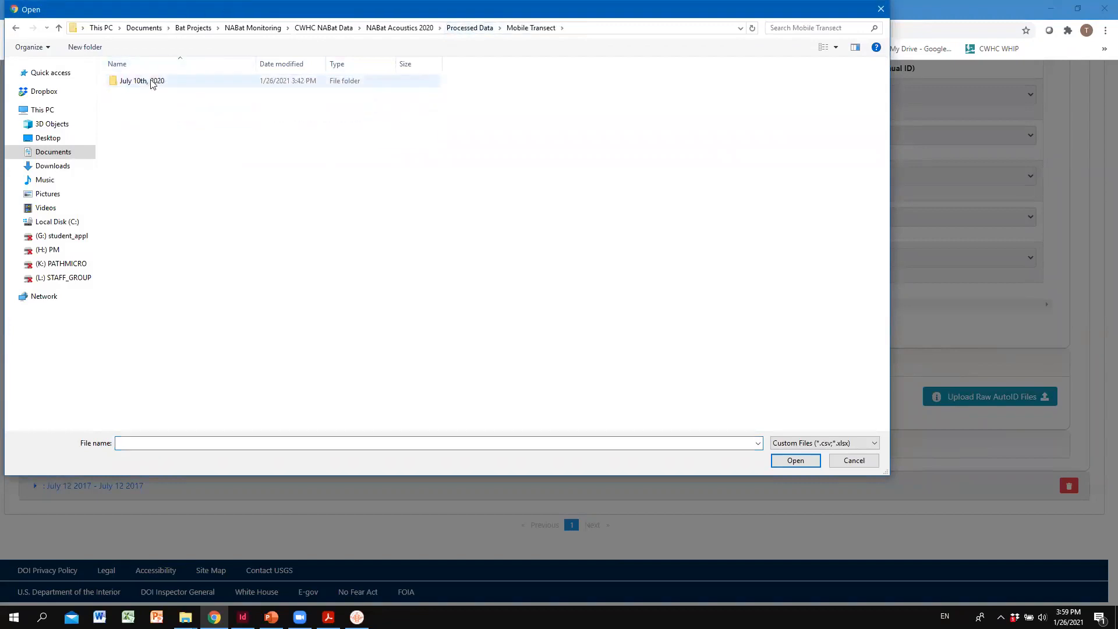
double_click(153, 82)
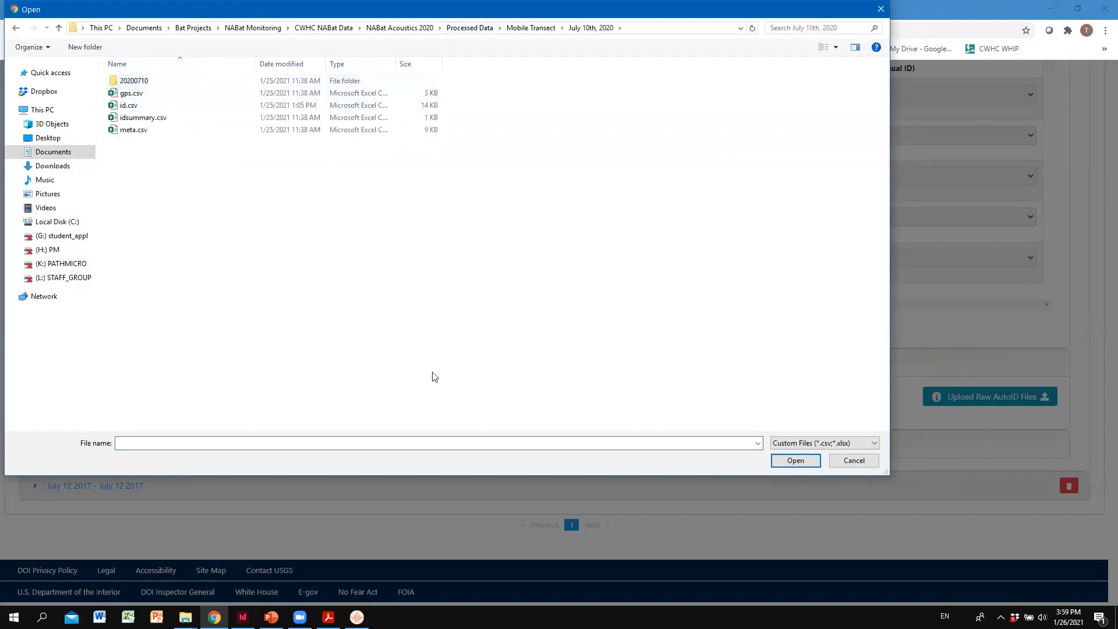
- Rename the id.csv file as Route id.csv in the file selection dialog
left_click(124, 108)
left_click(123, 106)
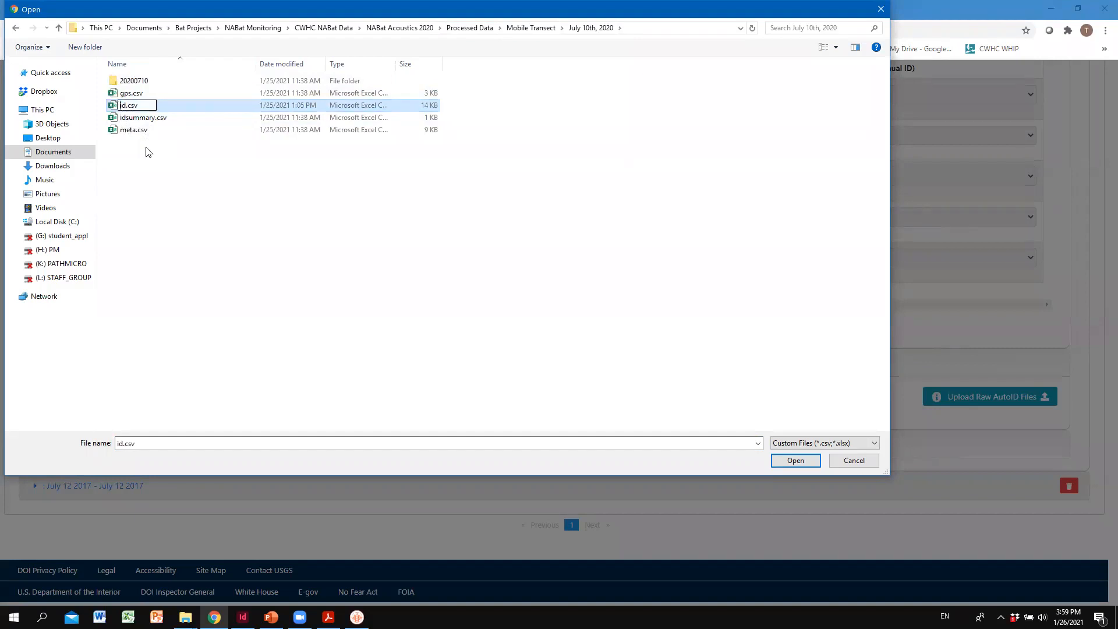
type("Route")
left_click(148, 152)
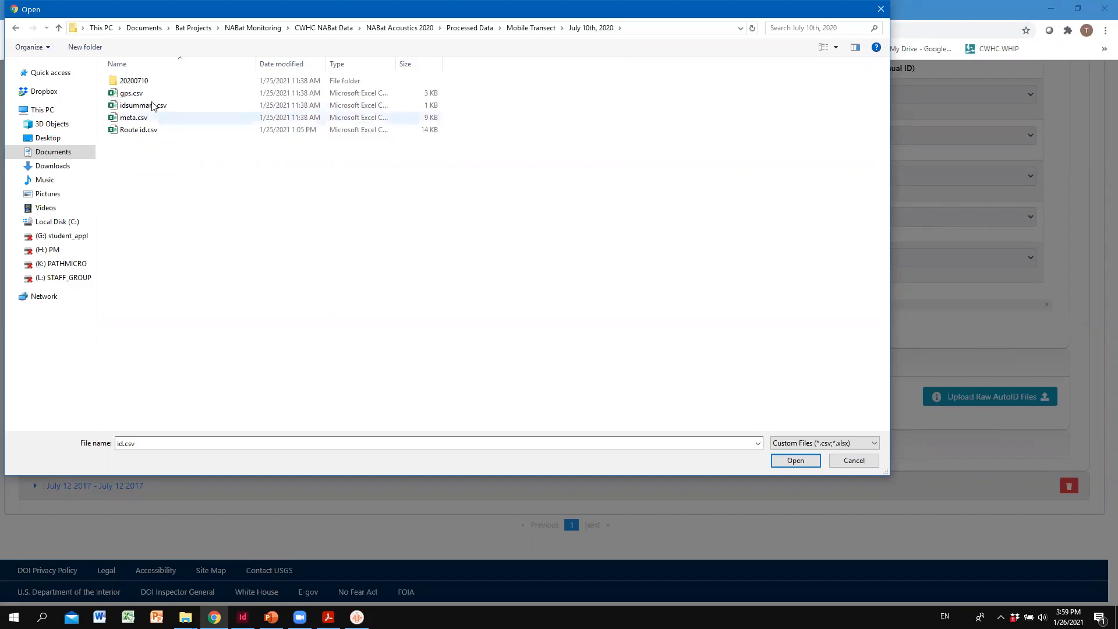
- Rename the meta.csv file as Route meta.csv in the same folder
left_click(130, 118)
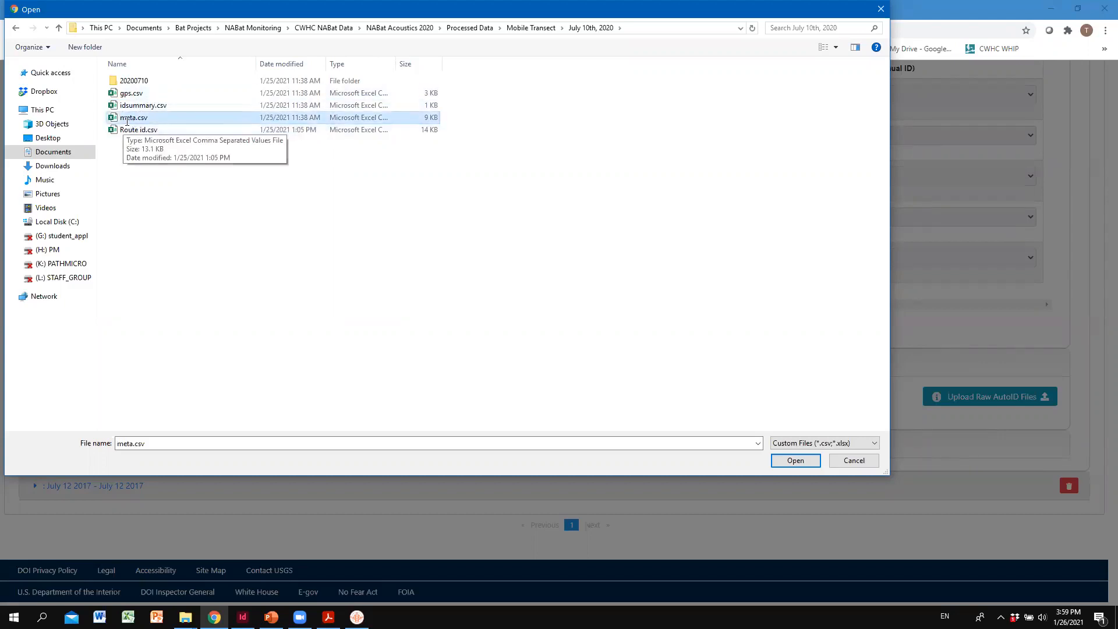
left_click(132, 119)
left_click(119, 118)
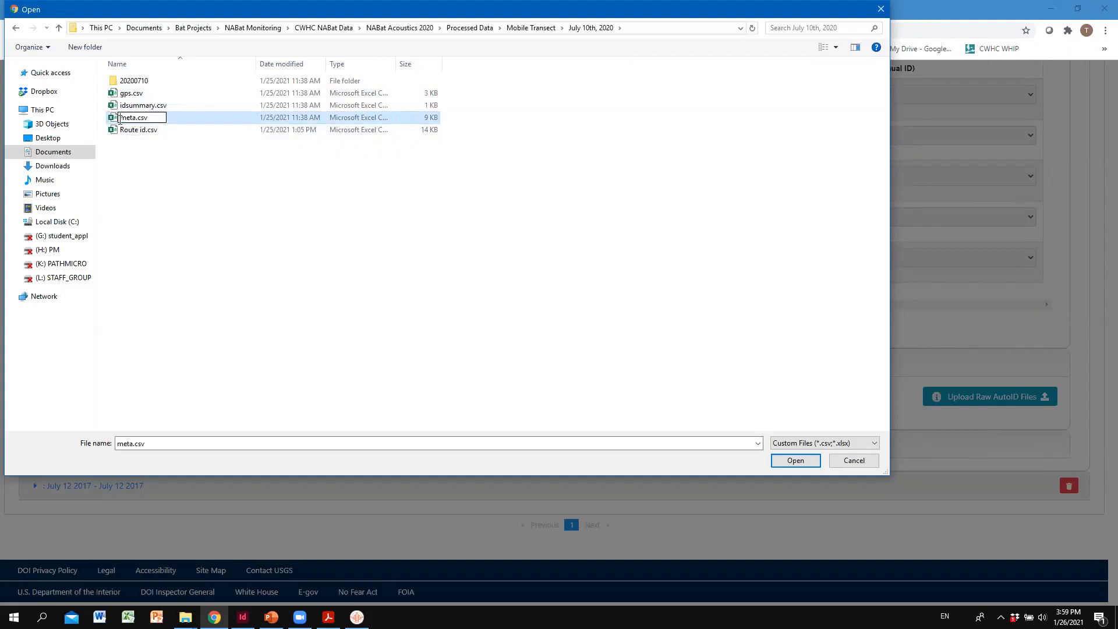
type("Route")
key("Return")
- Add the year to the Route id.csv file name, making it Route 2020 id.csv
left_click(121, 119)
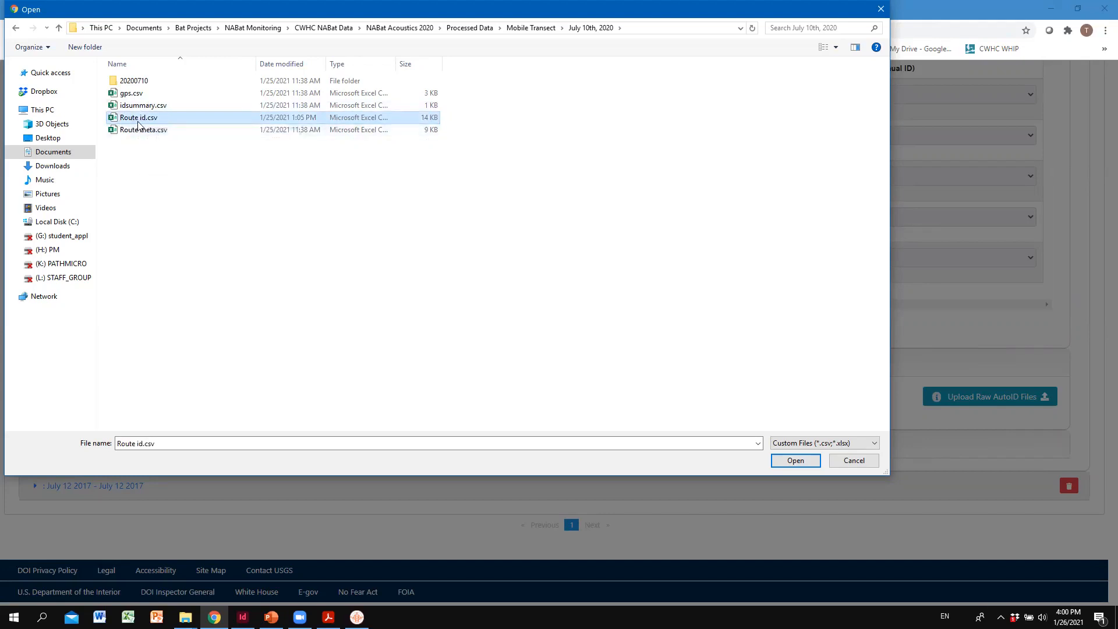
left_click(138, 119)
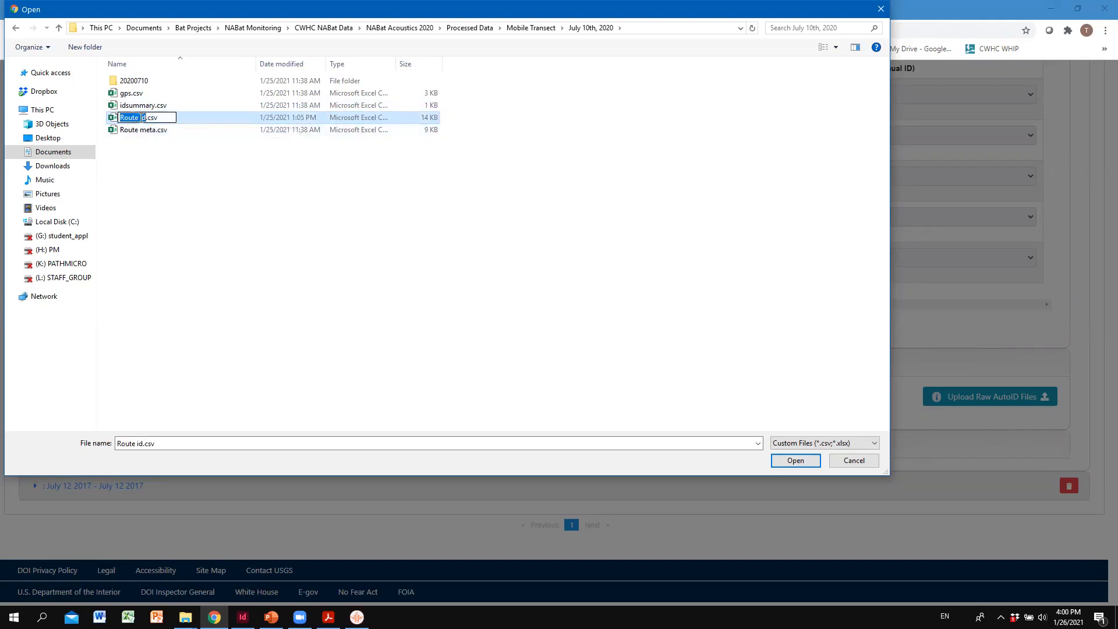
left_click(140, 118)
type("2020")
left_click(157, 146)
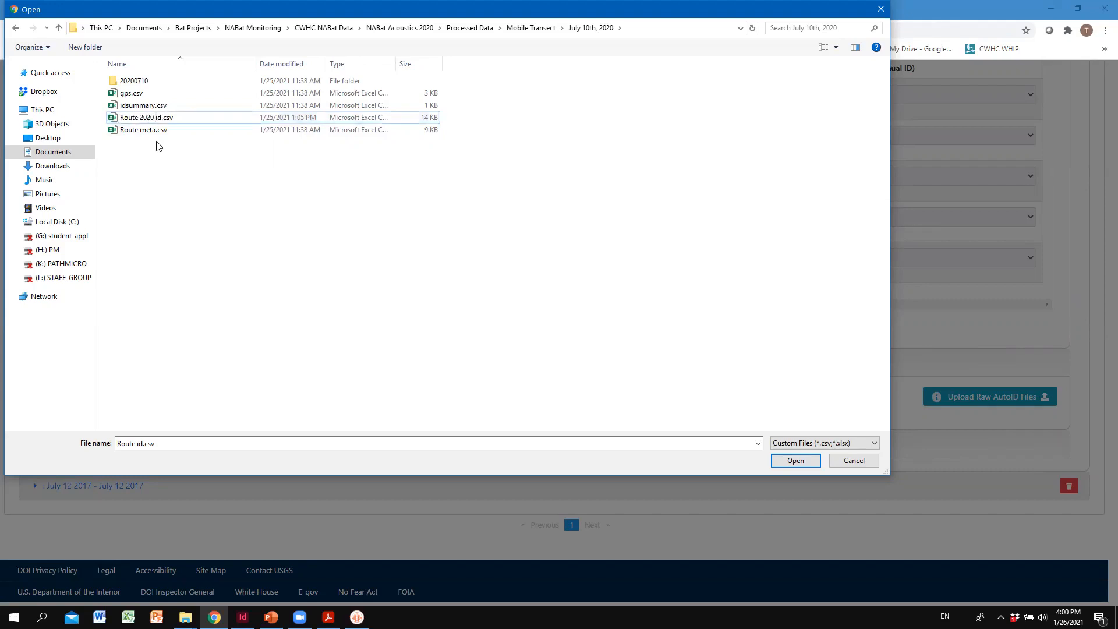
- Add the year to the Route meta.csv file name, making it Route 2020 meta.csv
left_click(147, 130)
left_click(146, 131)
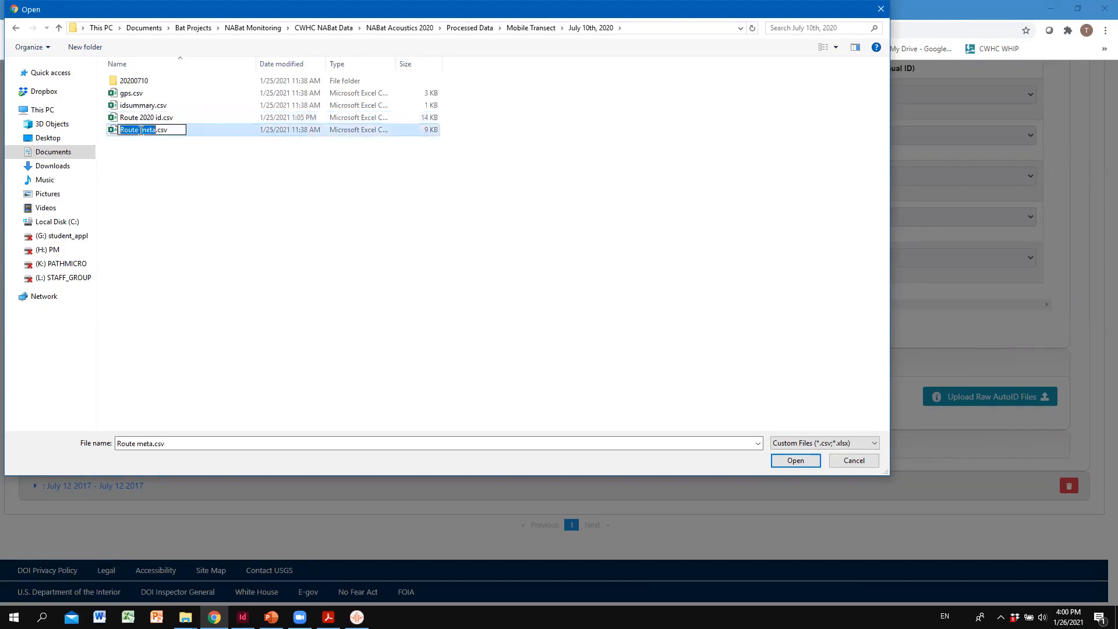
left_click(140, 131)
type("2020")
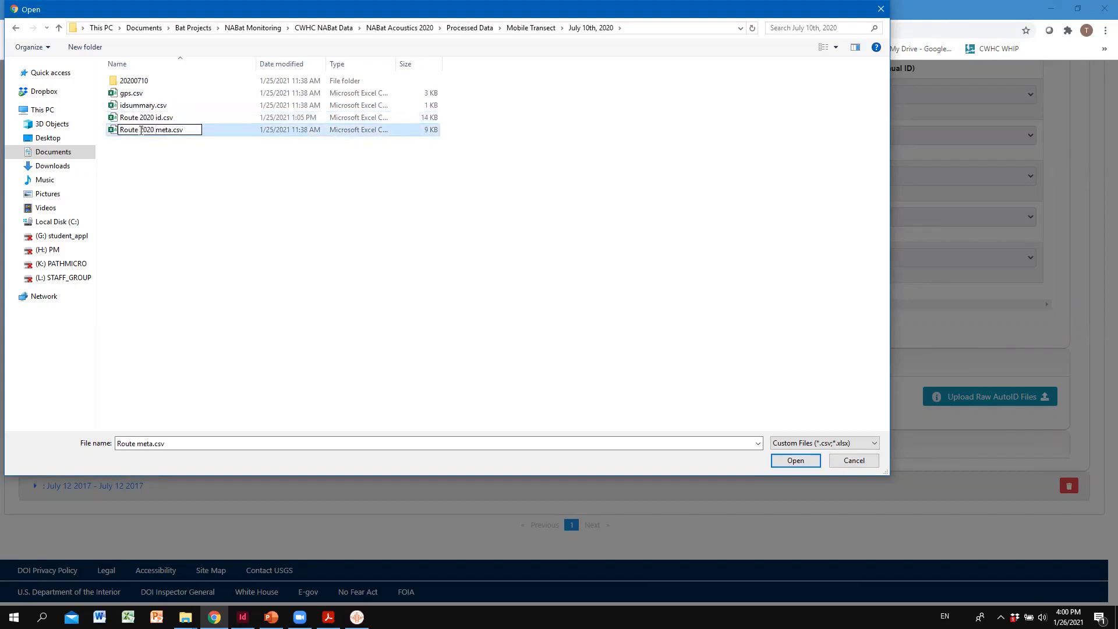
key("Return")
- Upload Route 2020 id.csv and Route 2020 meta.csv together as the raw AutoID files, and close the uploader
key("Up")
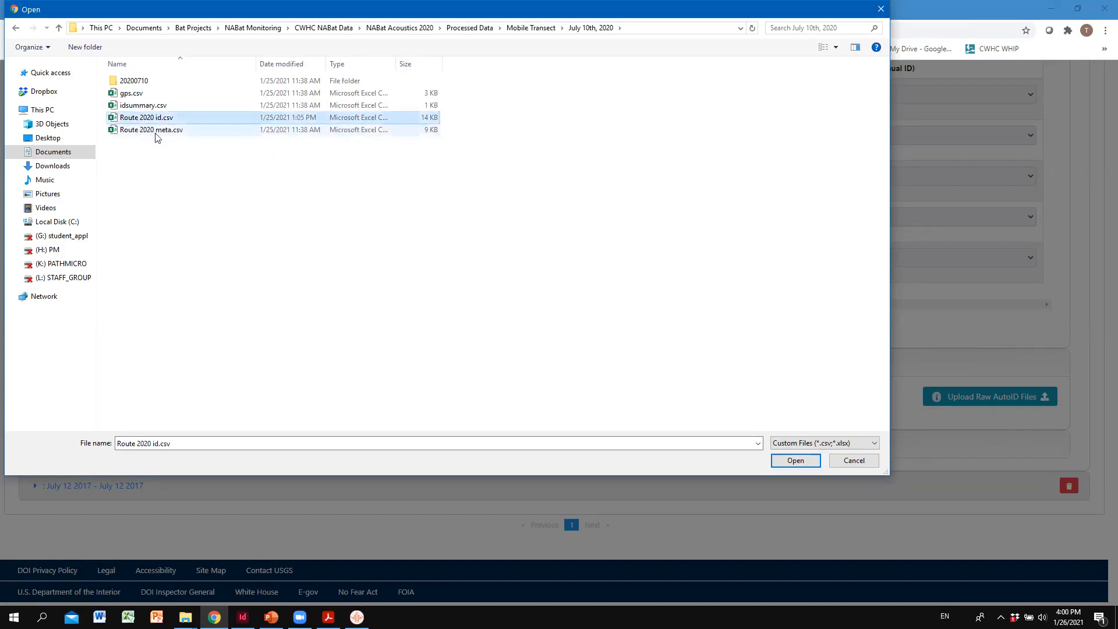
left_click(156, 133, "ctrl")
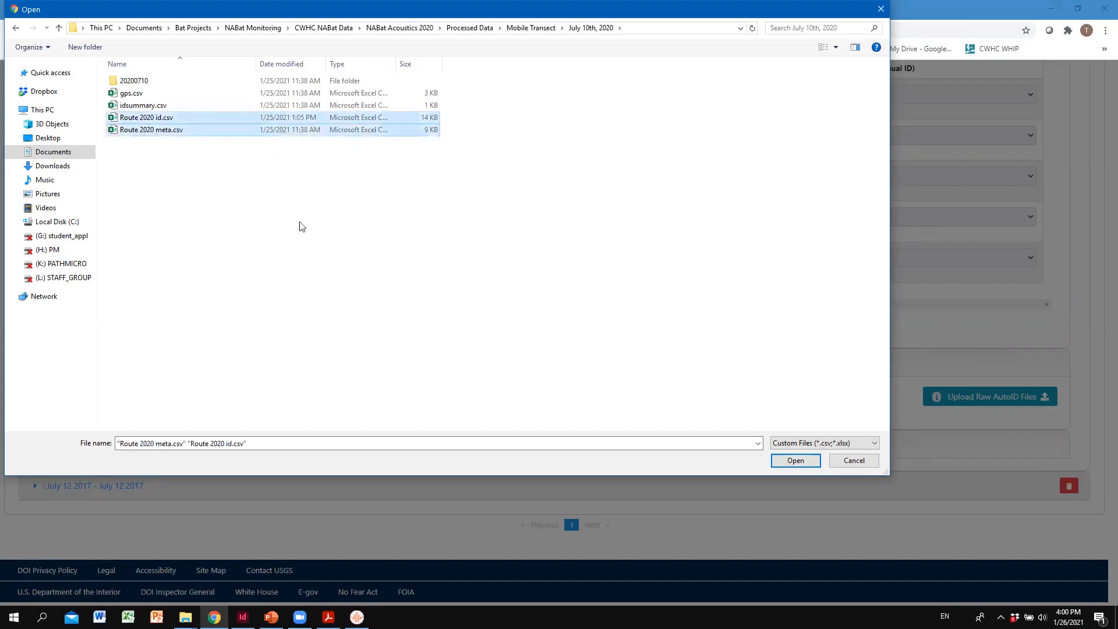
left_click(791, 464)
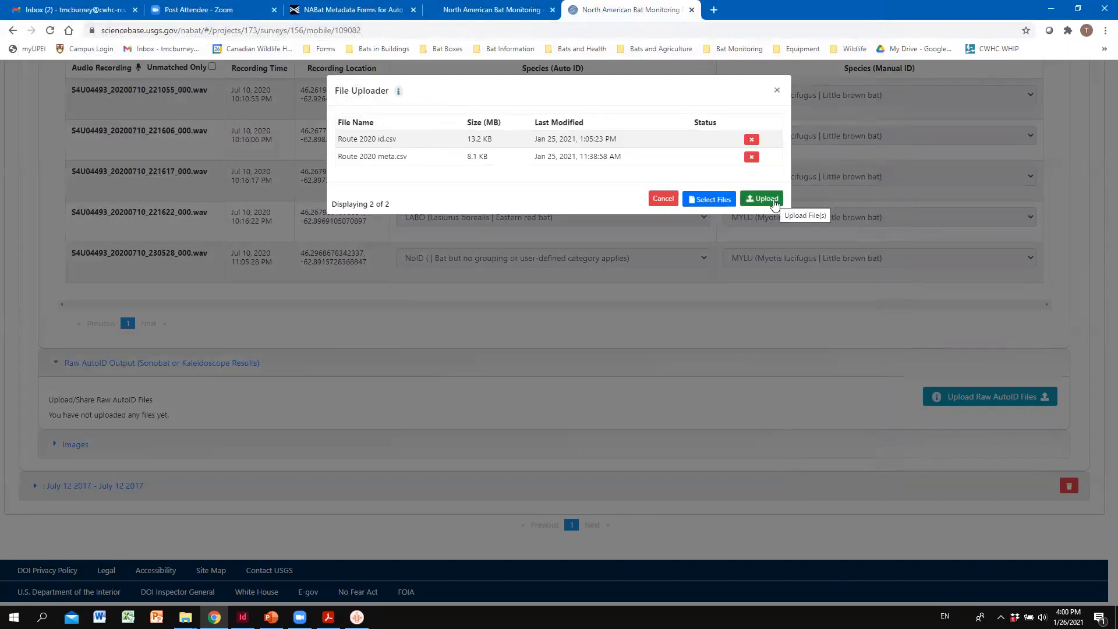
left_click(774, 204)
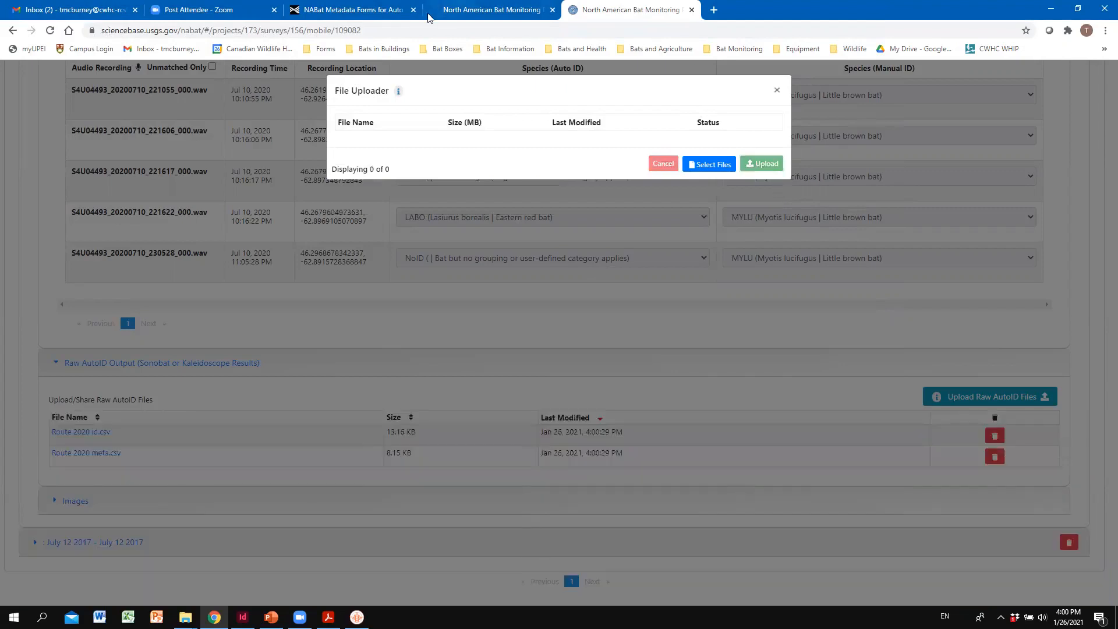
left_click(777, 95)
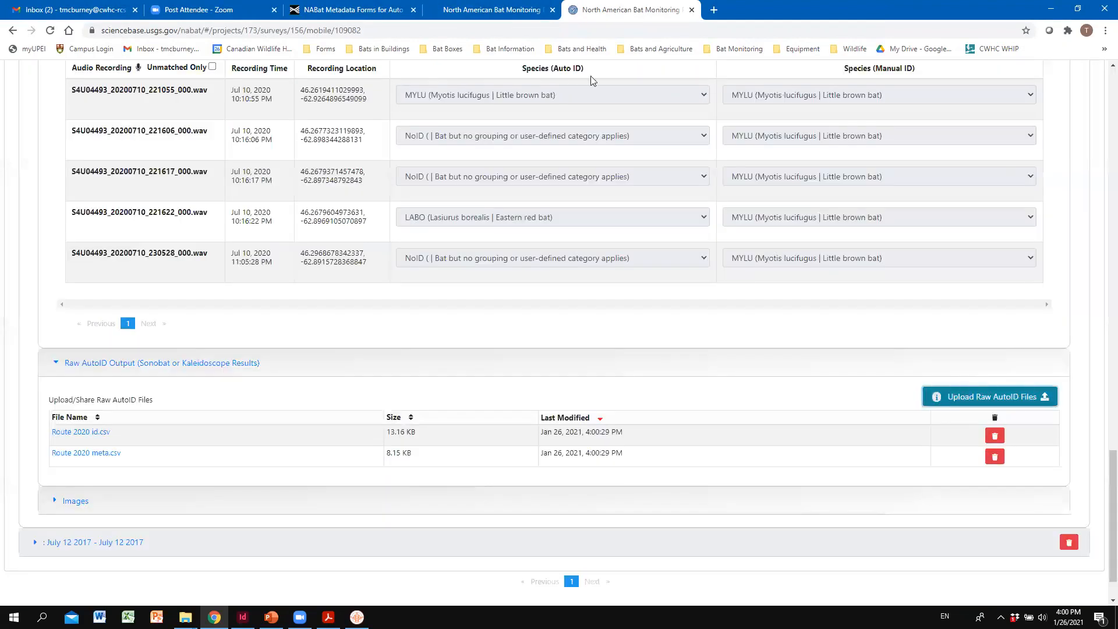
- Expand the survey's Images section and start choosing files for a deployment image upload
scroll(117, 352, "down", 1)
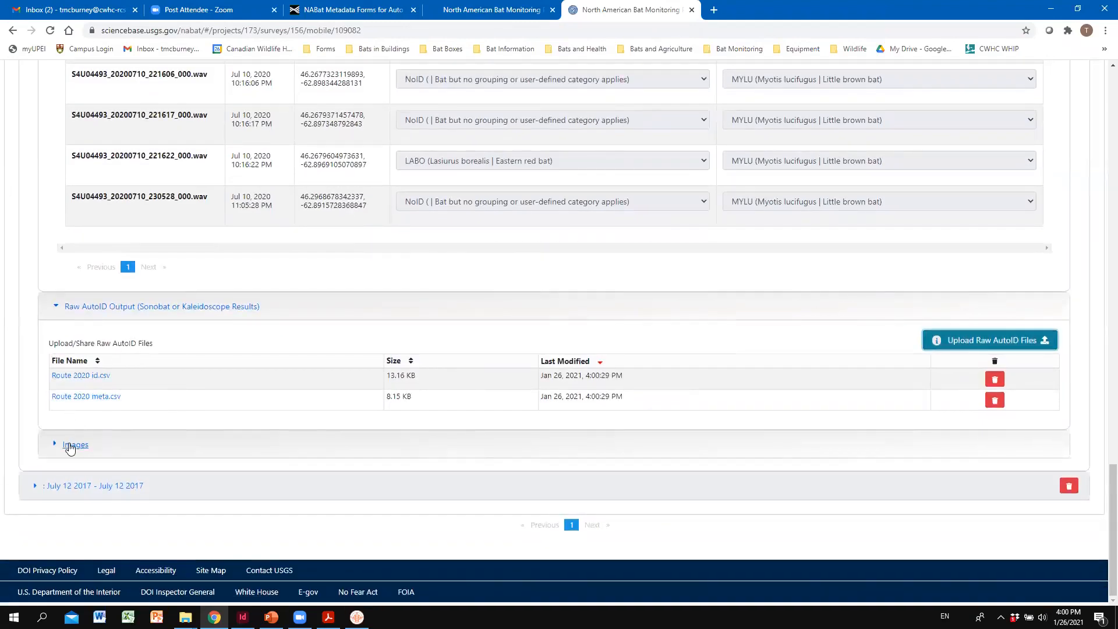
left_click(70, 445)
scroll(282, 462, "down", 1)
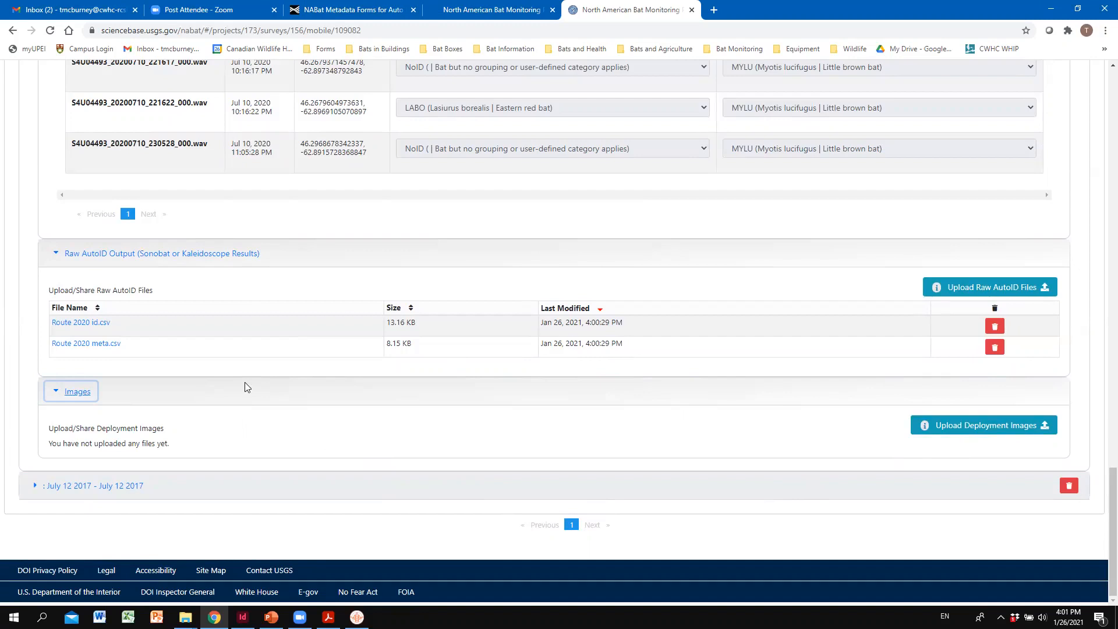
left_click(945, 427)
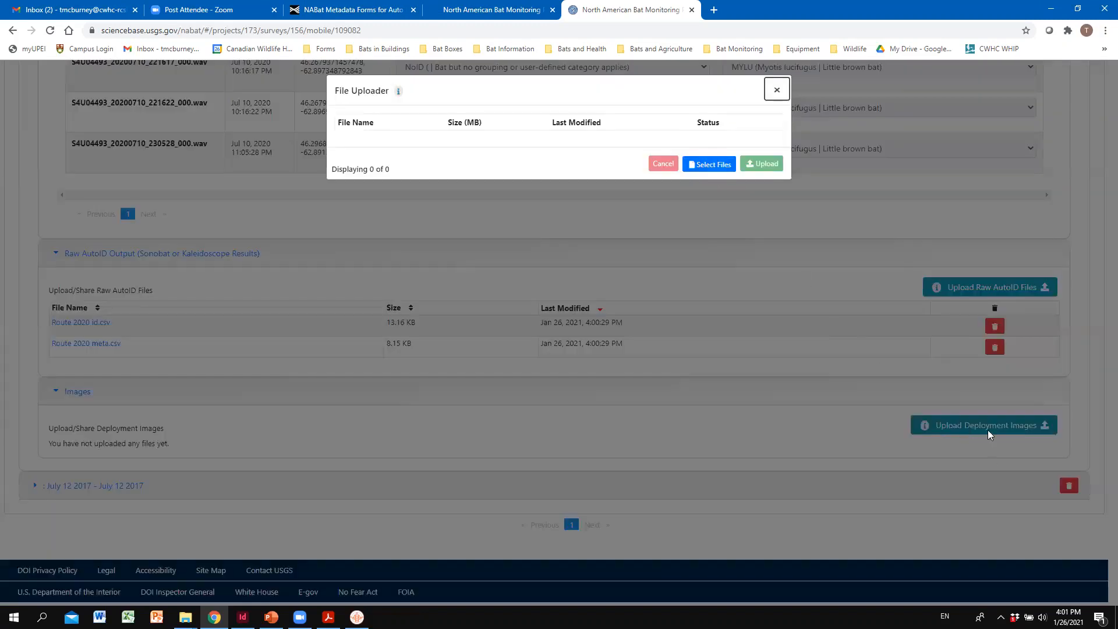
left_click(715, 165)
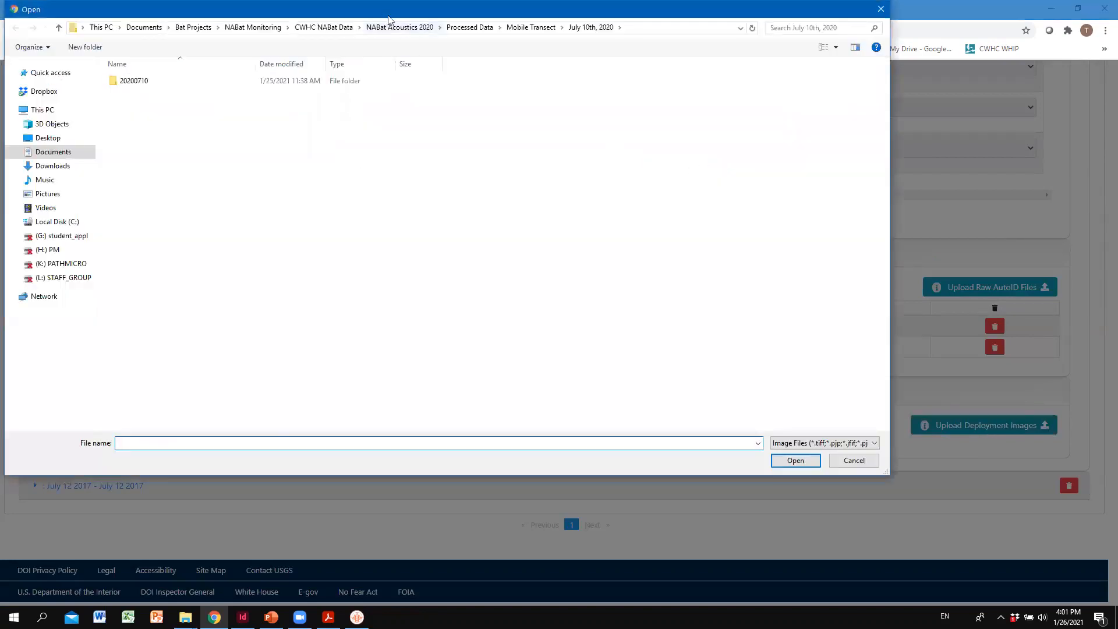
- Upload all seven photos from the Site Photos (2020) Transect 2020 folder as deployment images, and close the uploader
left_click(392, 28)
double_click(147, 106)
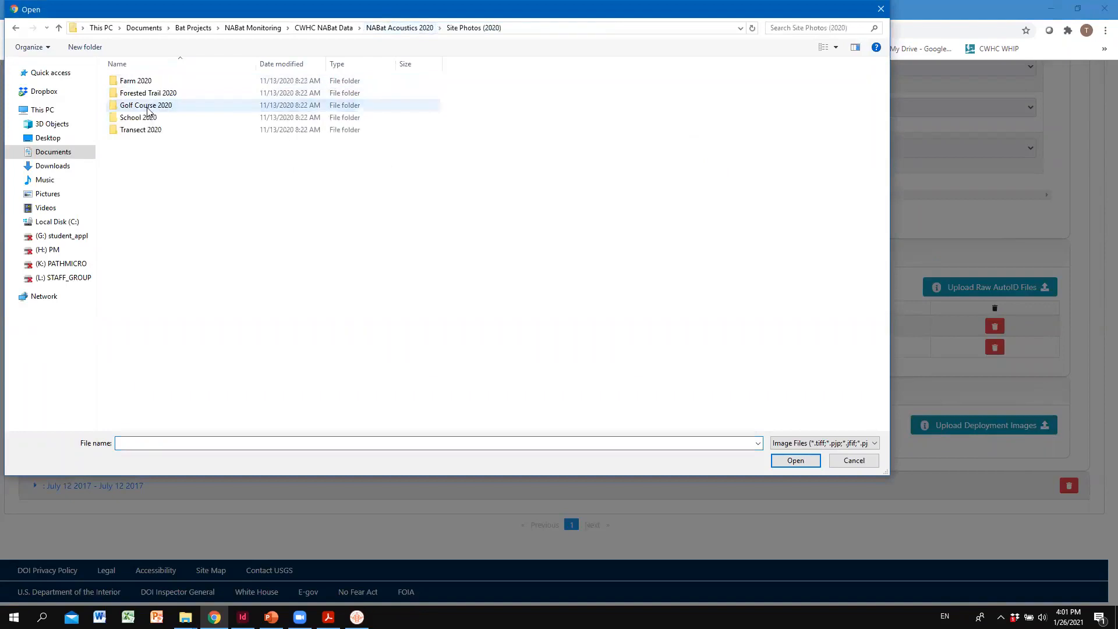
double_click(145, 130)
left_click(134, 97)
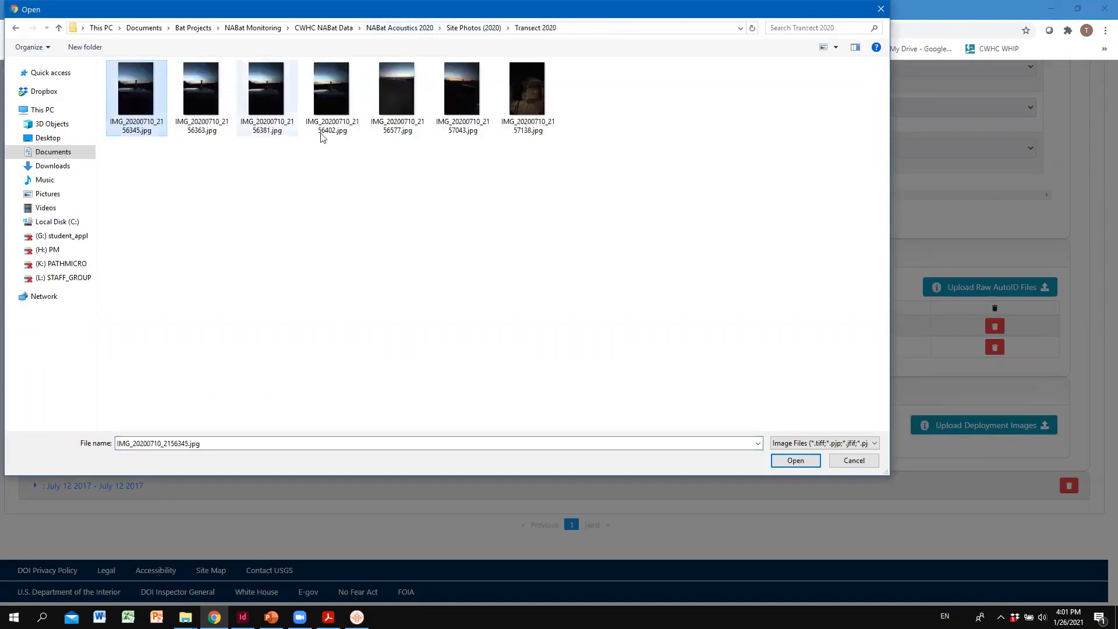
left_click(530, 104, "shift")
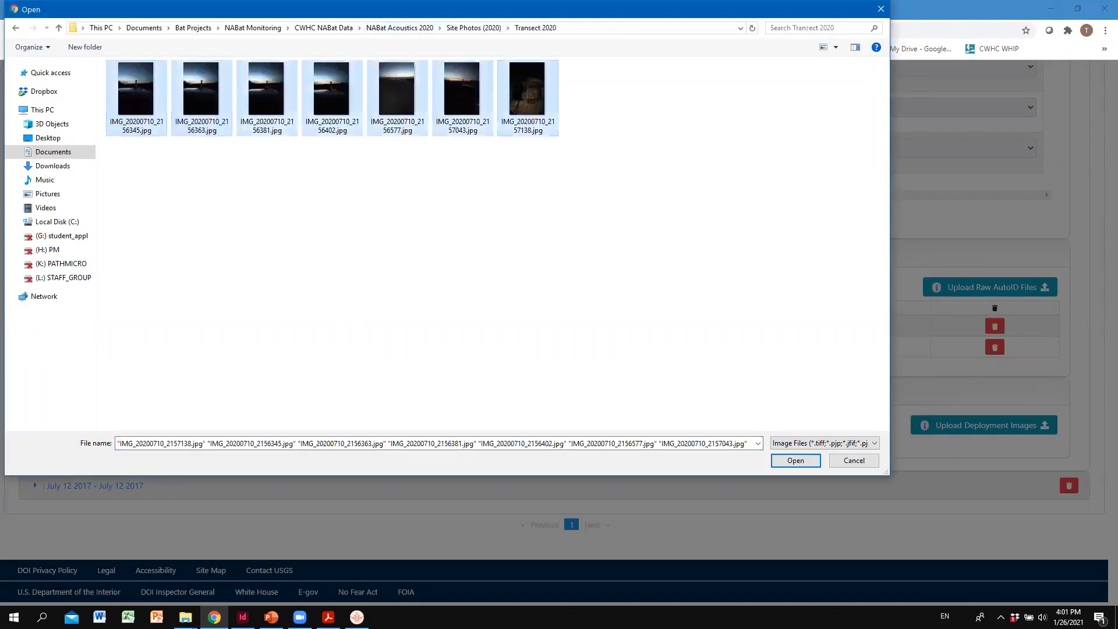
left_click(795, 461)
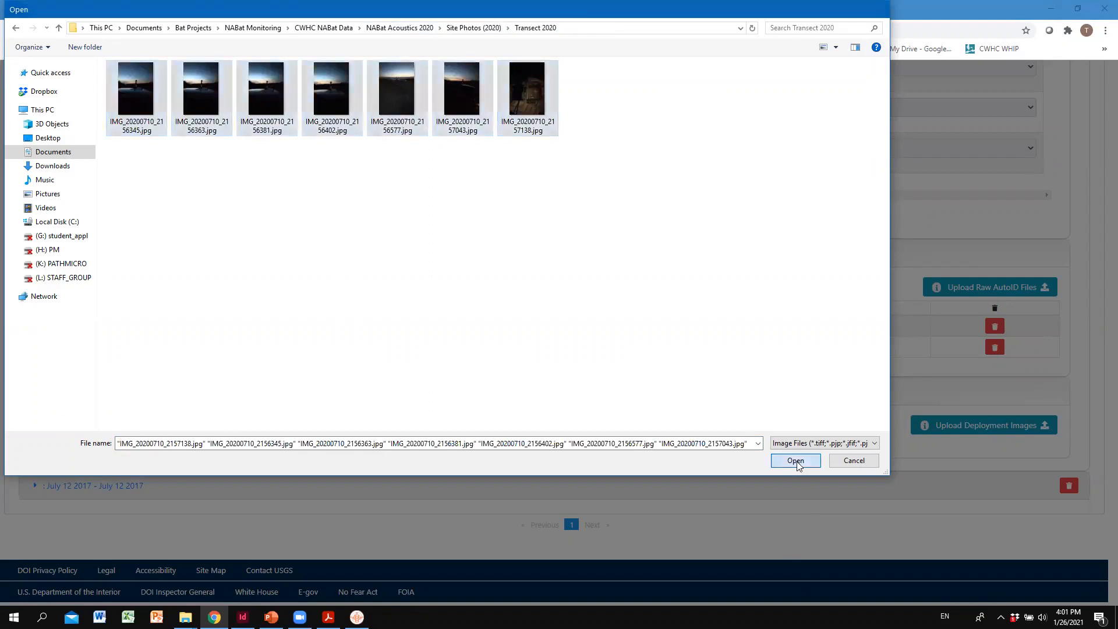
left_click(757, 287)
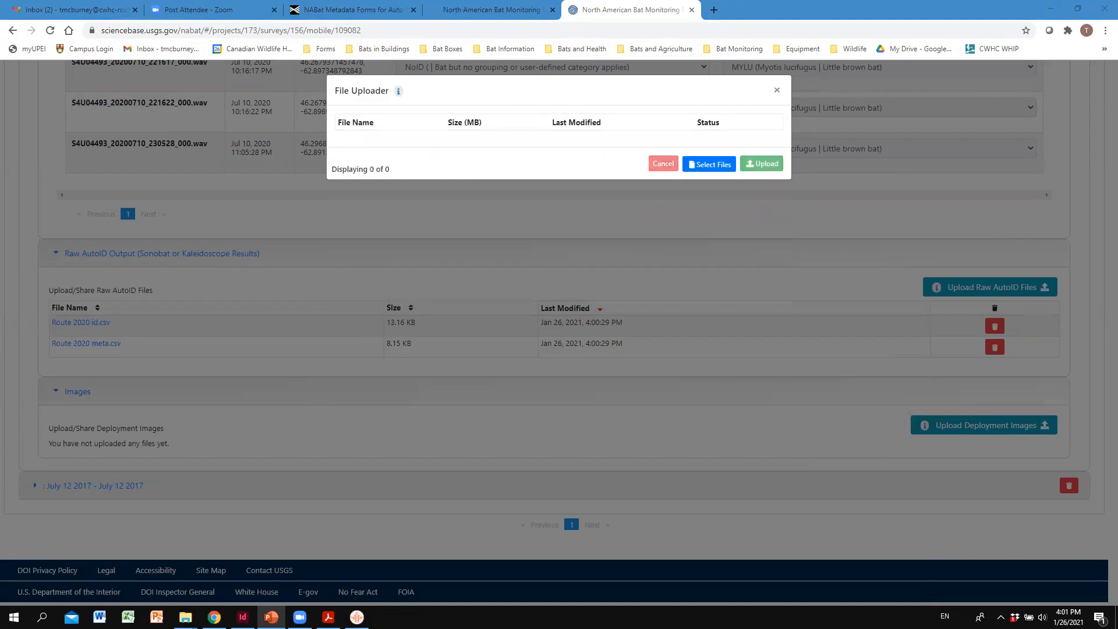
left_click(776, 89)
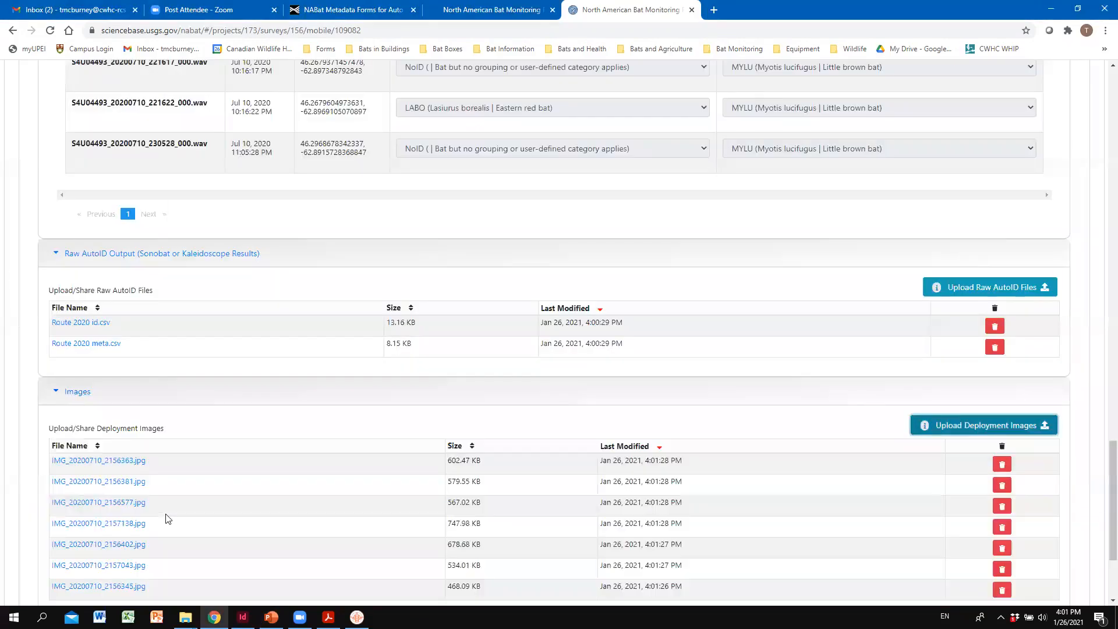
- Open the project's audio recordings uploader and start choosing files for it
scroll(119, 380, "down", 2)
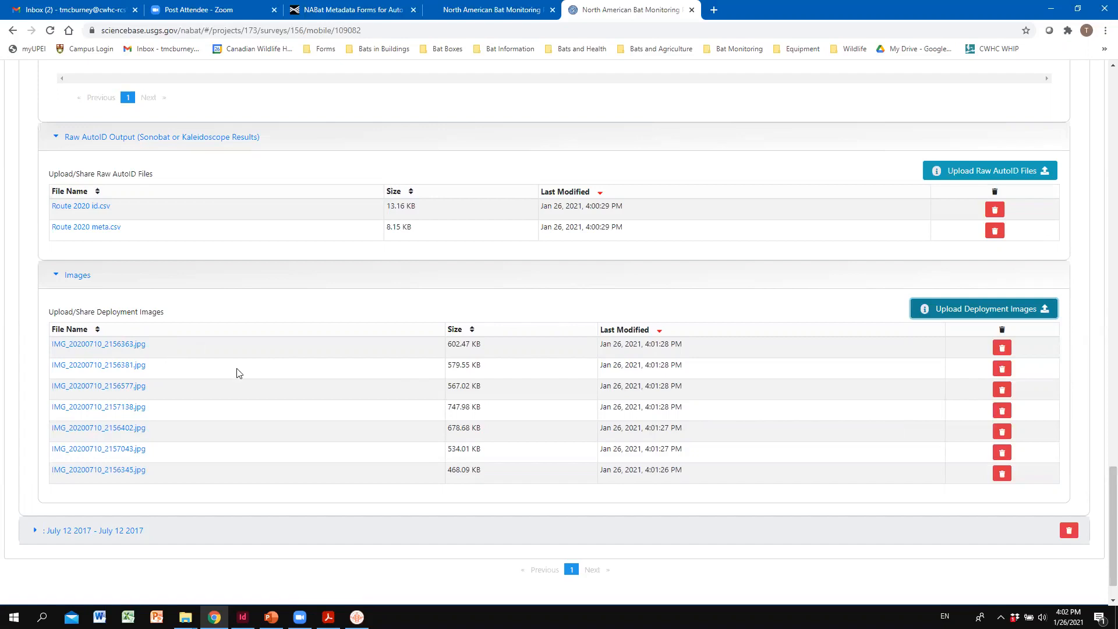
scroll(402, 373, "up", 15)
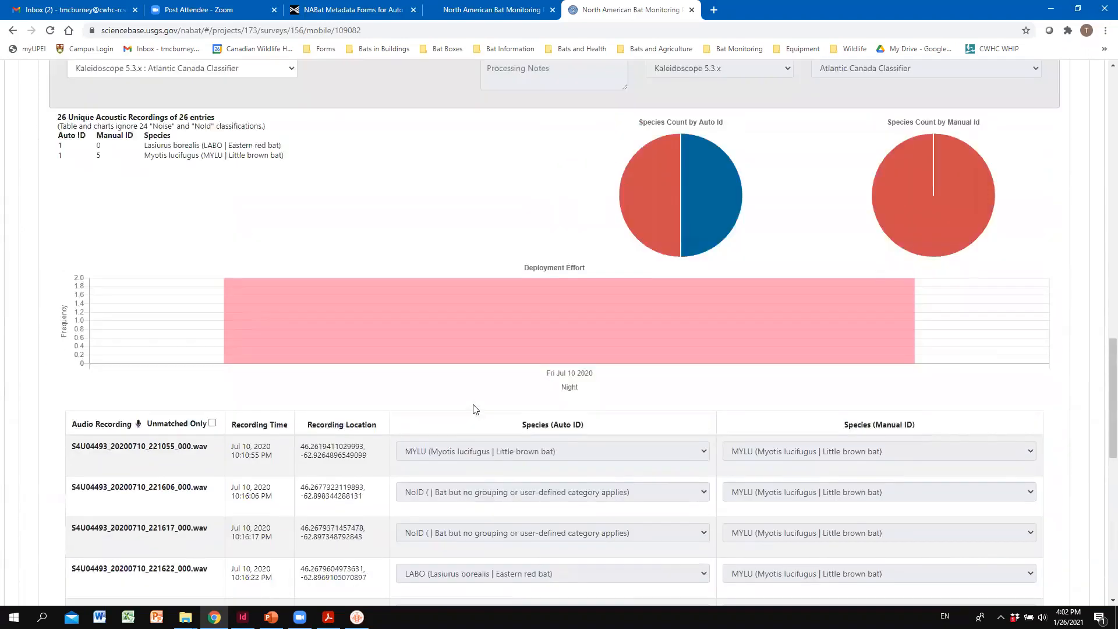
scroll(501, 382, "up", 20)
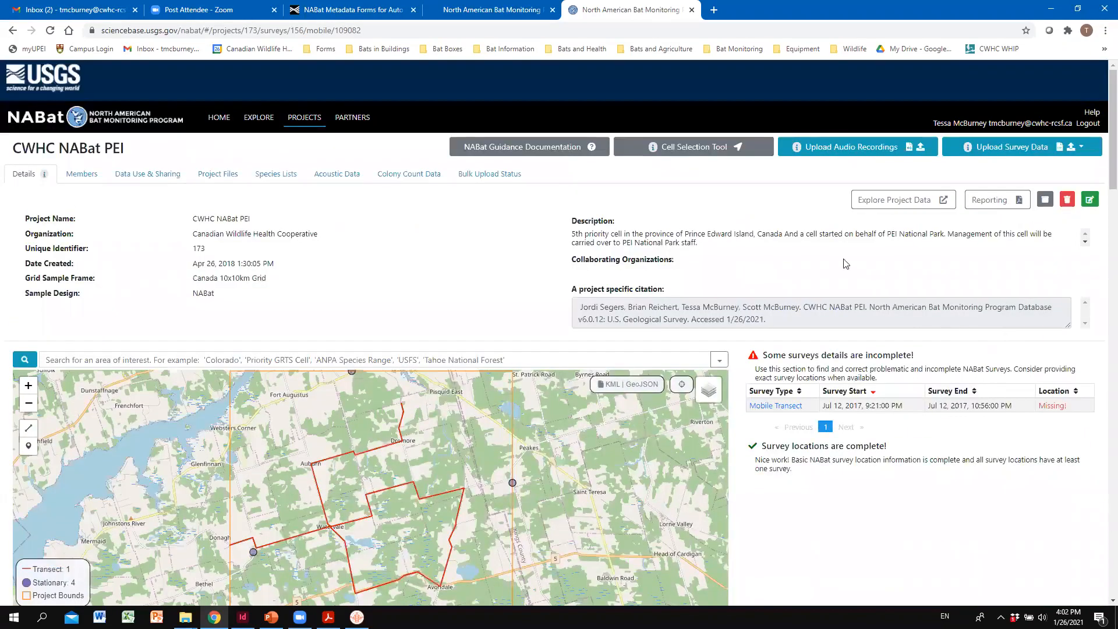
left_click(858, 148)
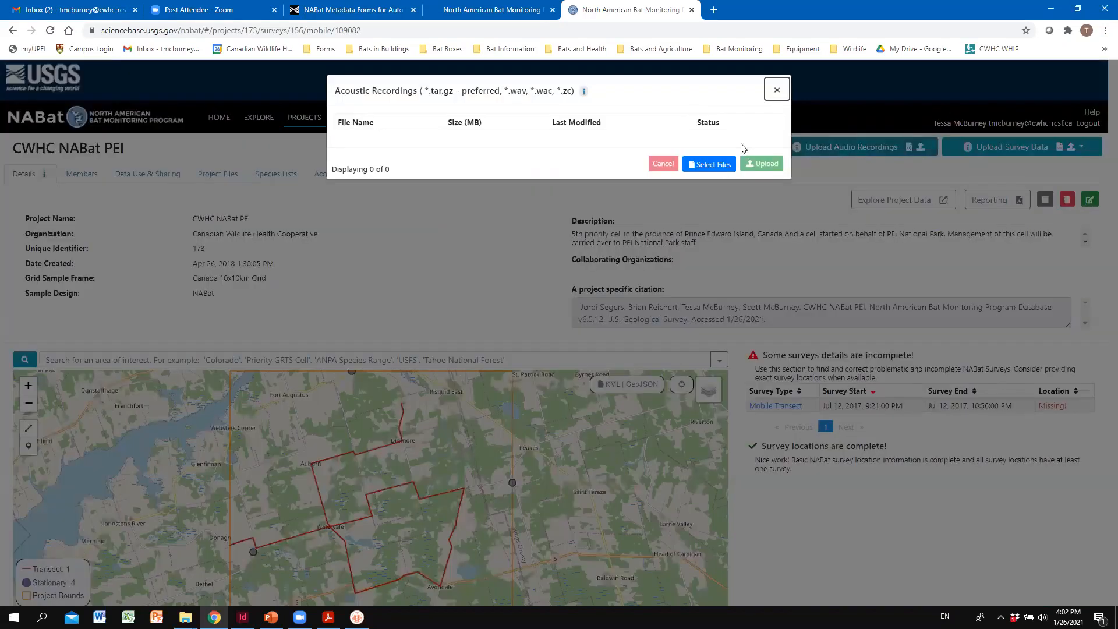
left_click(722, 167)
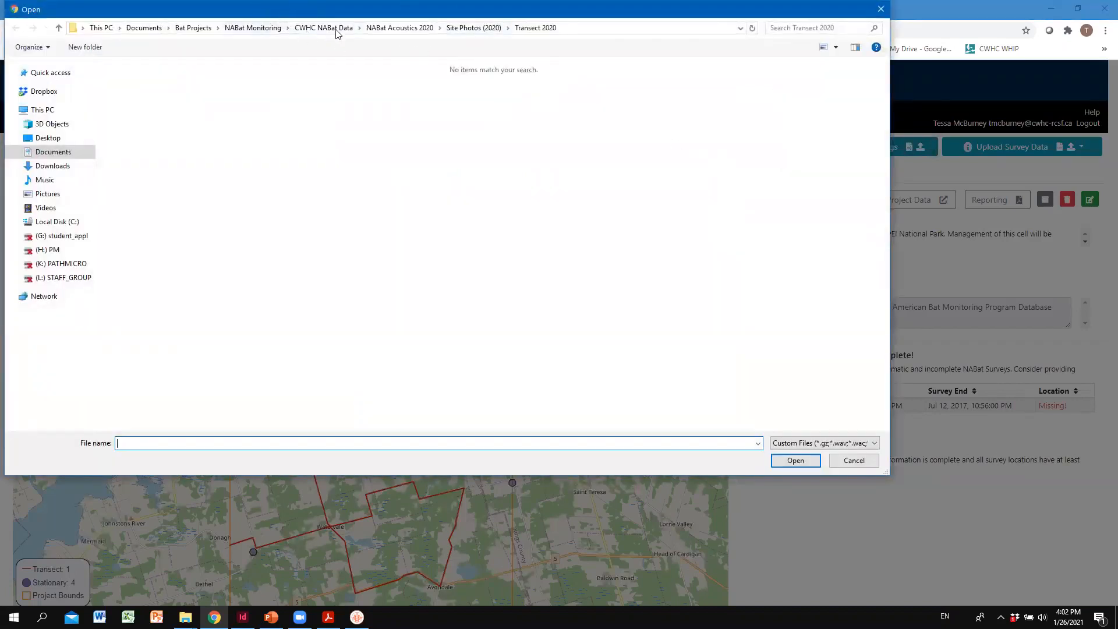
- Add all WAV recordings from the processed July 10th, 2020 mobile transect's 20200710 NOISE folder to the upload list
left_click(384, 32)
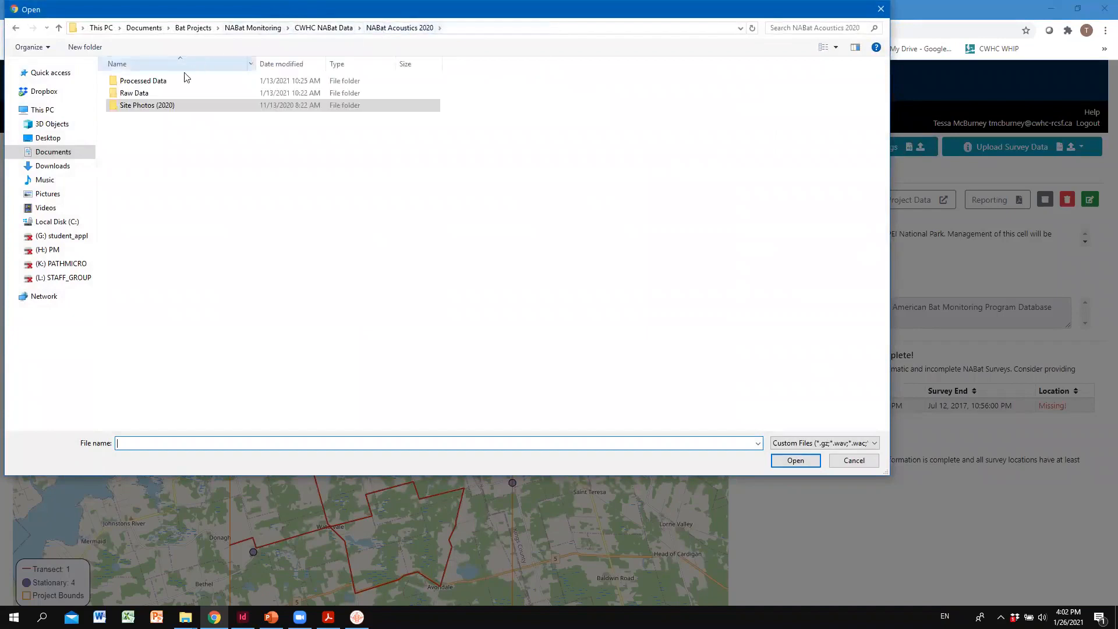
double_click(172, 86)
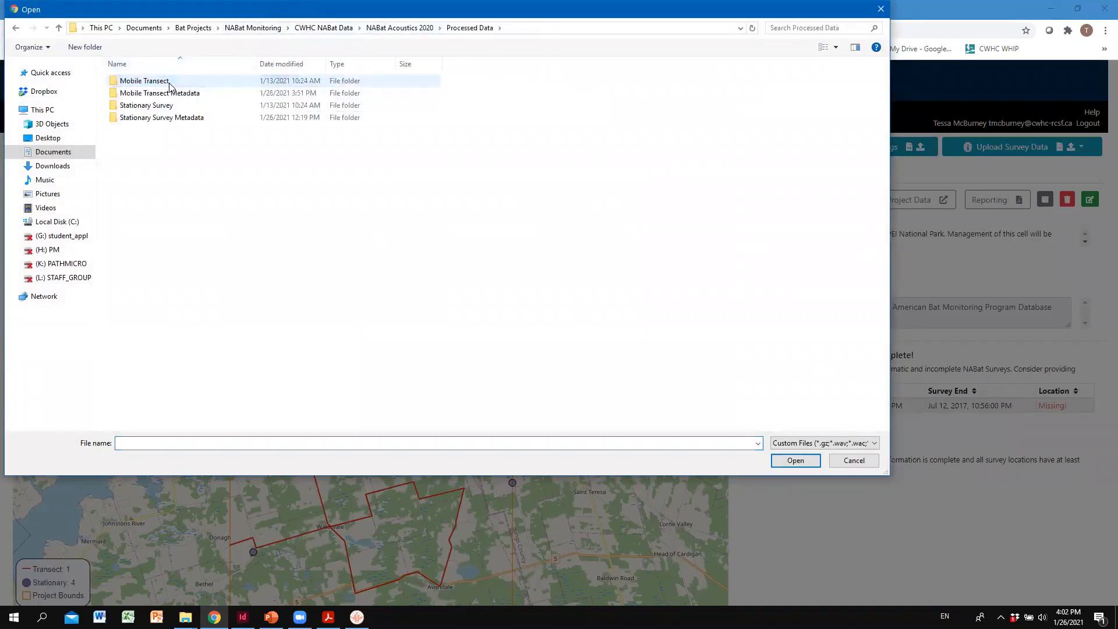
left_click(154, 86)
double_click(154, 88)
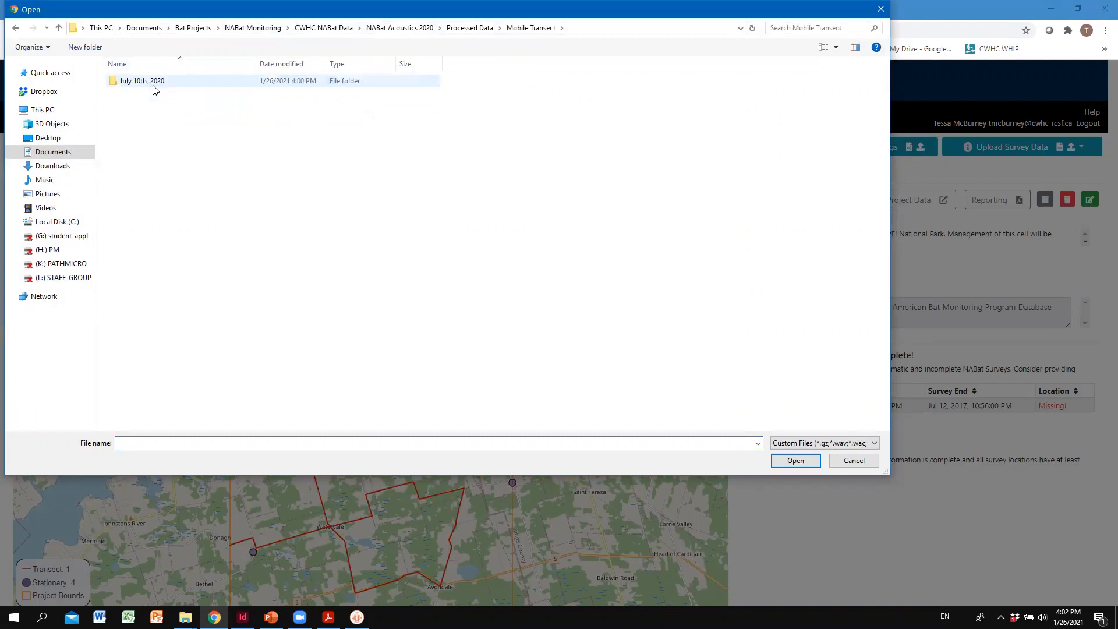
double_click(154, 87)
double_click(155, 86)
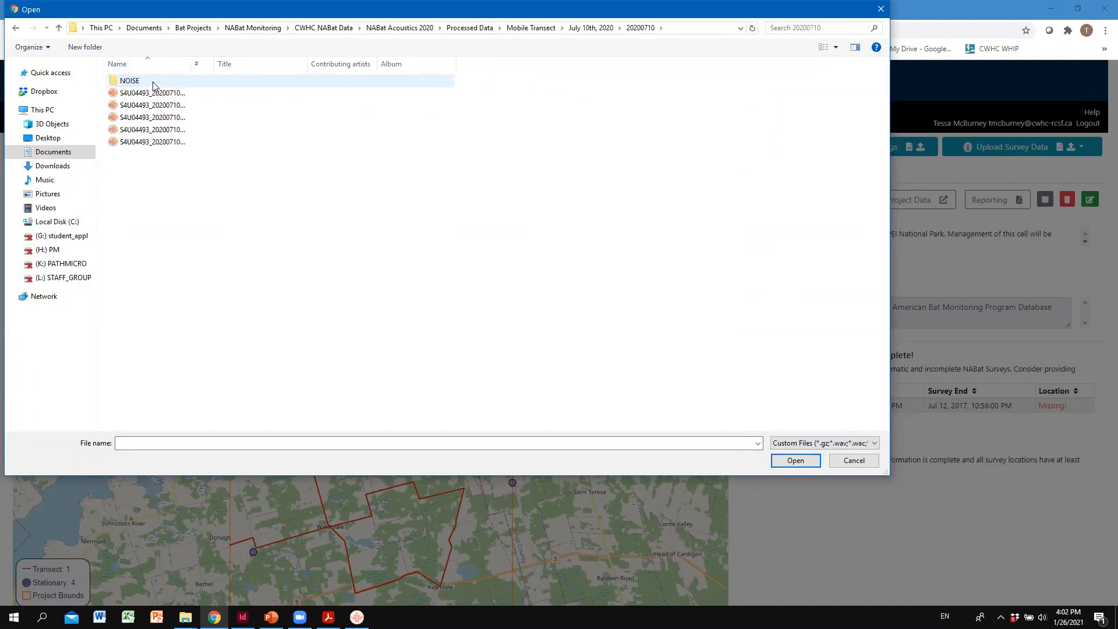
double_click(154, 85)
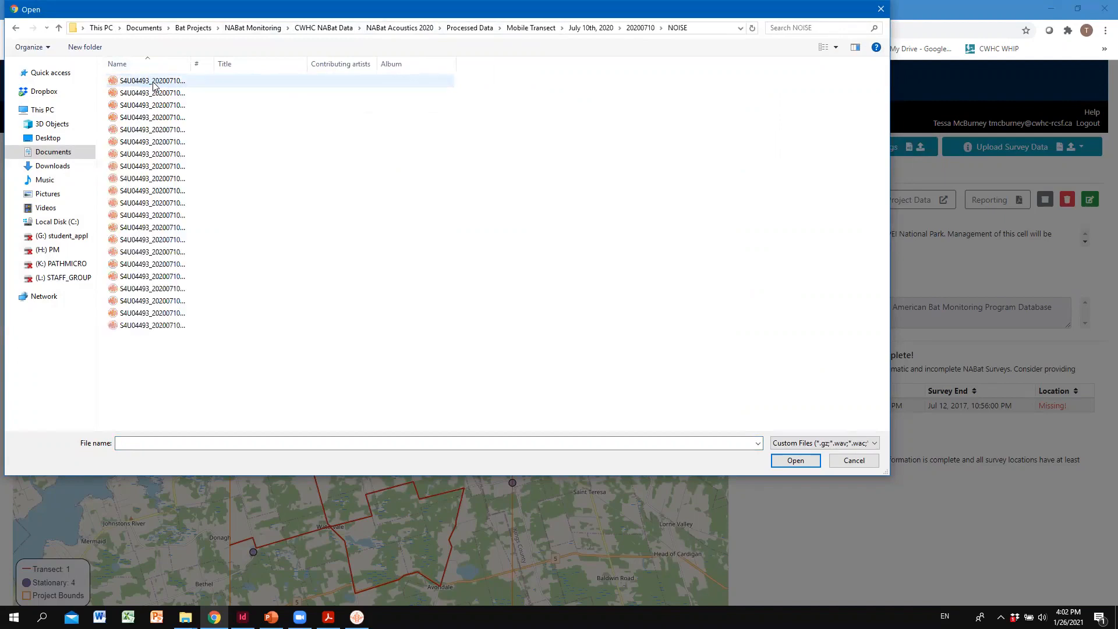
left_click(154, 85)
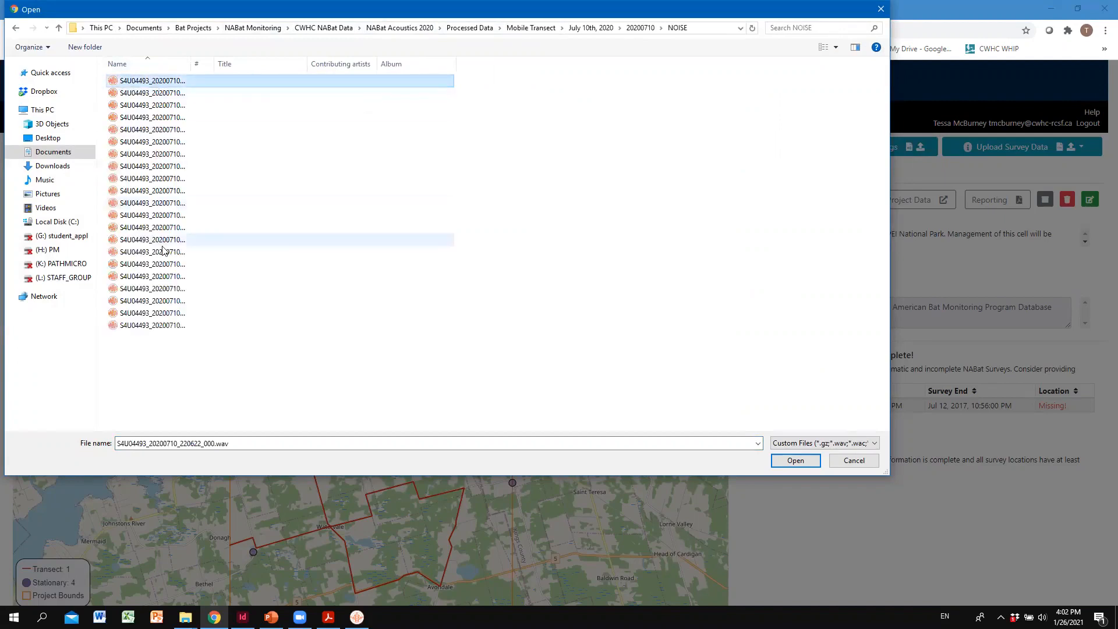
left_click(184, 323, "shift")
left_click(807, 461)
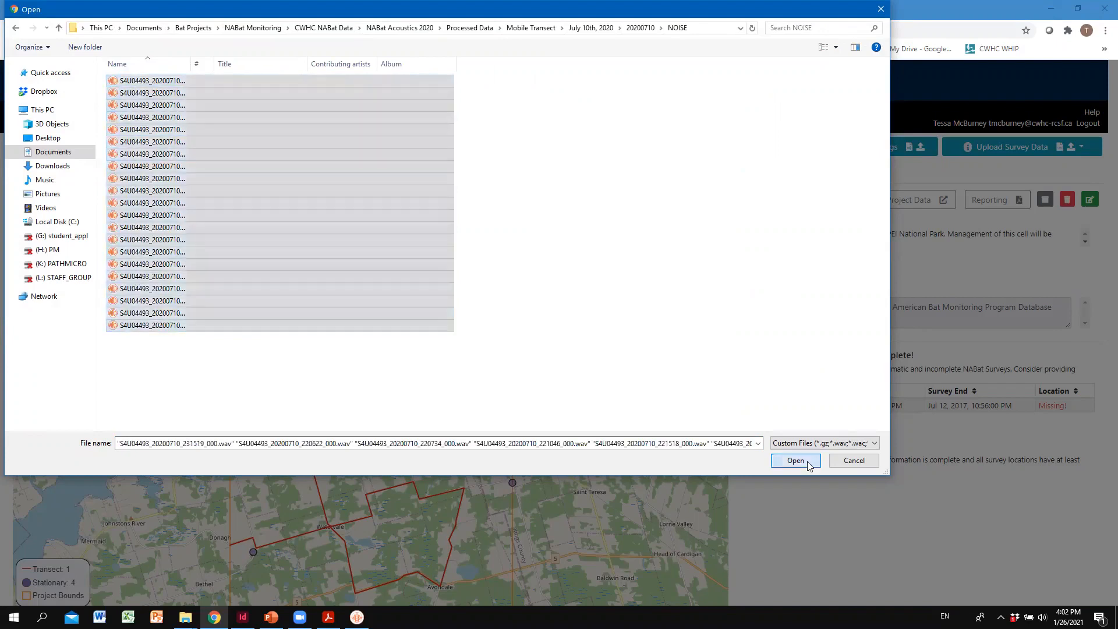
- Add the five WAV recordings from the parent 20200710 folder, upload the whole batch, and close the uploader
left_click(708, 356)
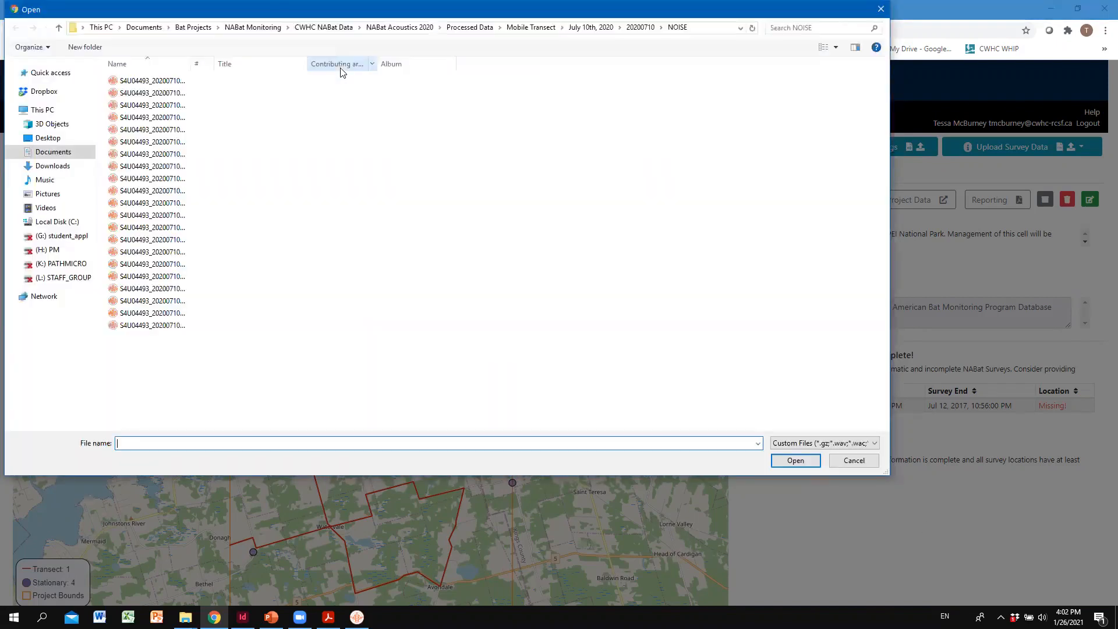
left_click(641, 27)
left_click(215, 92)
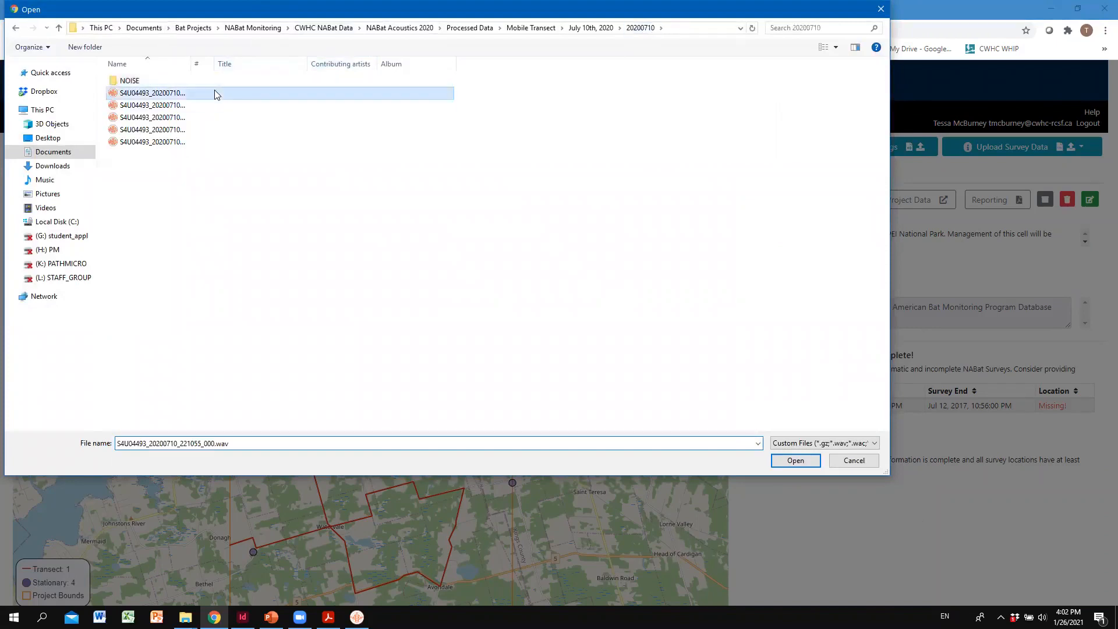
left_click(170, 141, "shift")
left_click(795, 460)
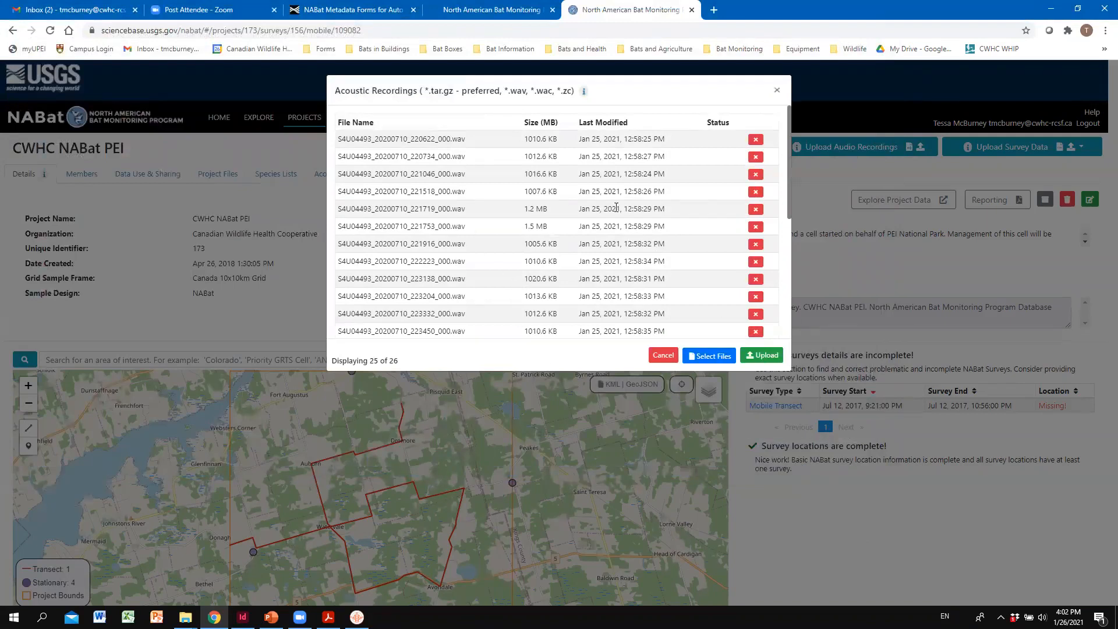
left_click(765, 359)
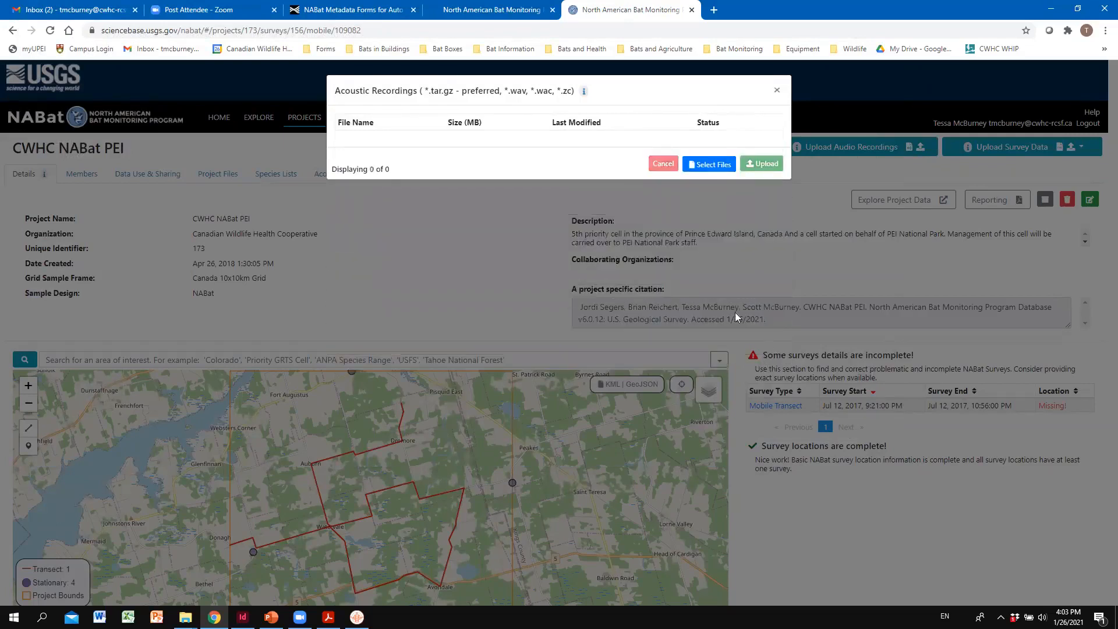
left_click(778, 91)
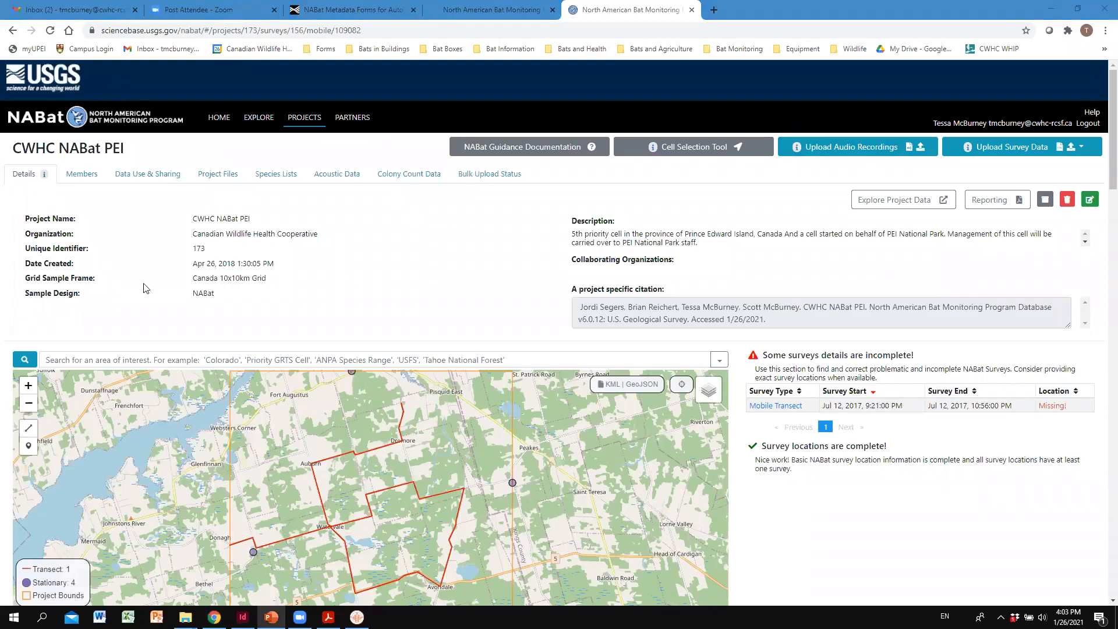
- Reload the July 10 2020 route's Echolocation Measurements by collapsing and re-expanding that section, and go to its audio recordings table
scroll(95, 456, "down", 6)
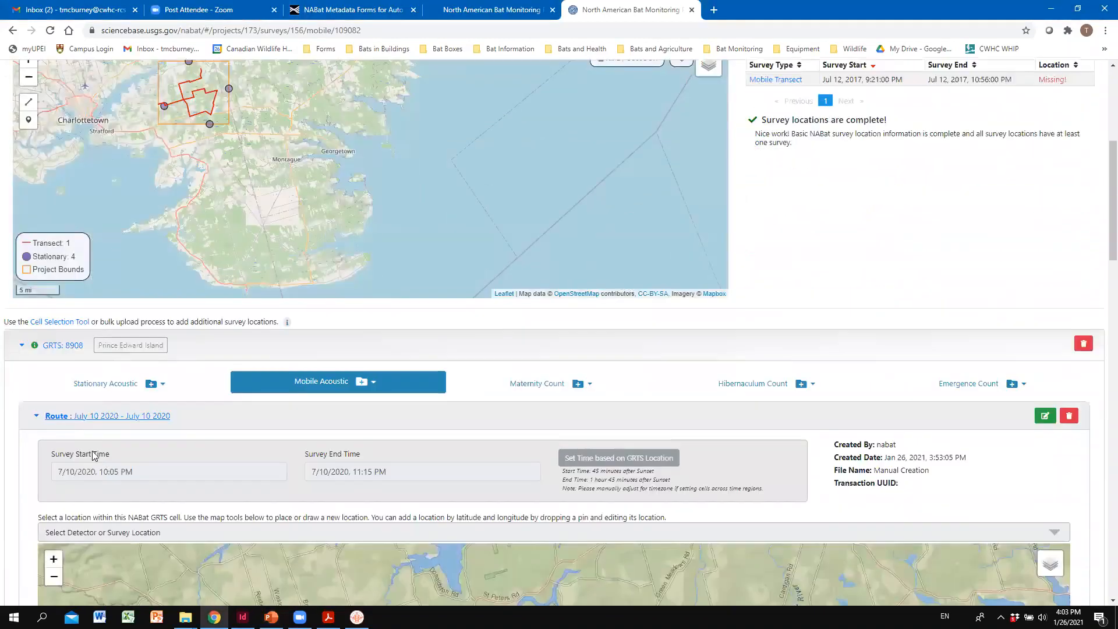
scroll(93, 455, "down", 10)
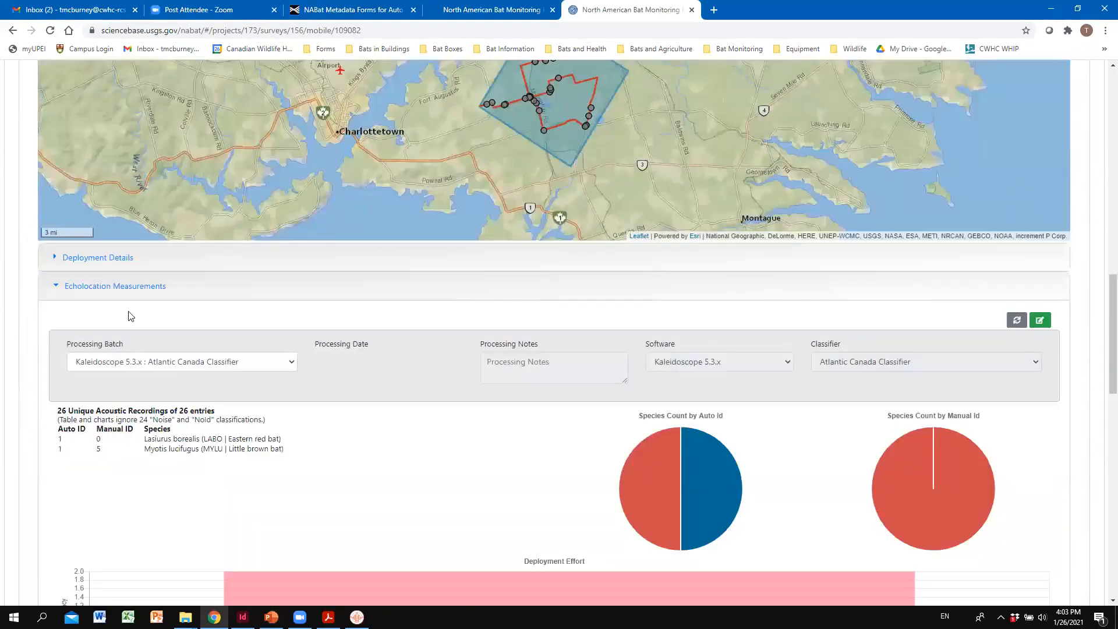
scroll(127, 296, "down", 4)
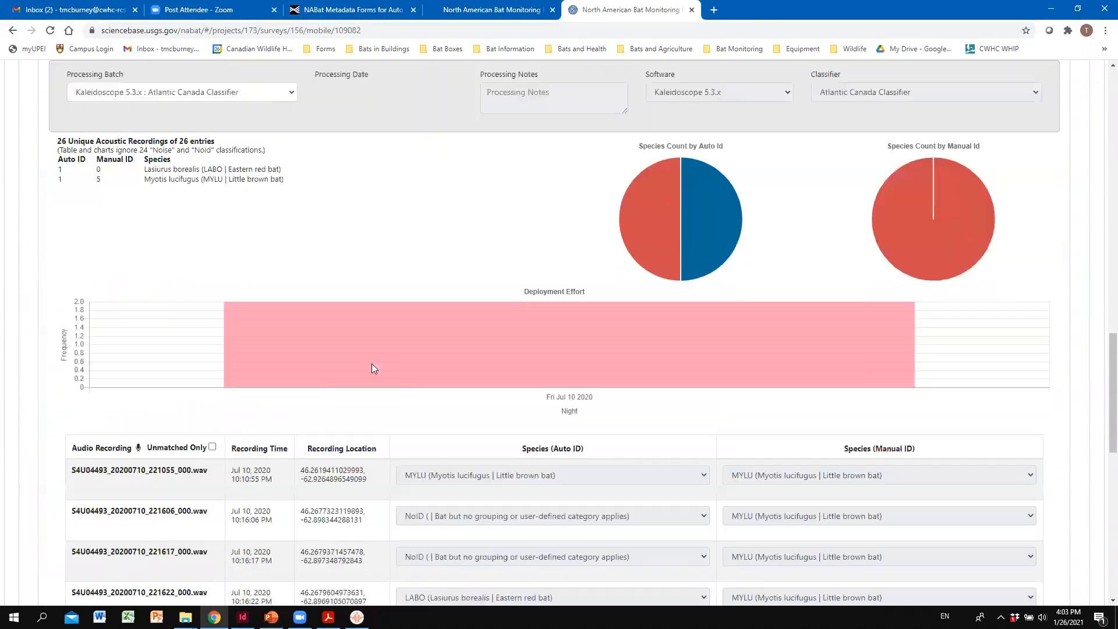
scroll(135, 151, "up", 2)
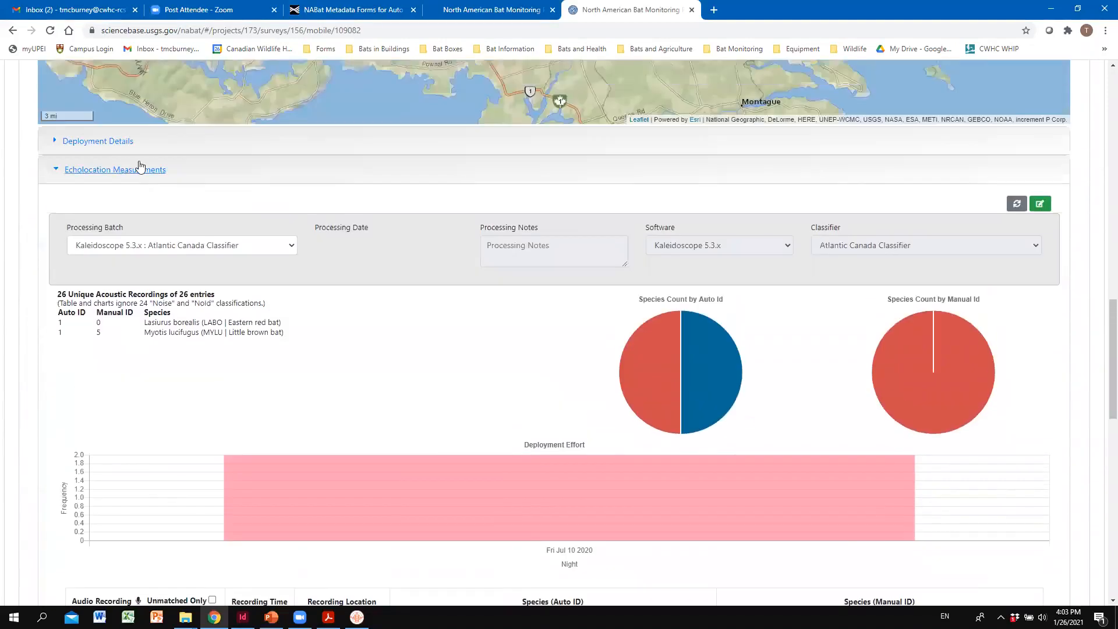
left_click(142, 171)
left_click(142, 170)
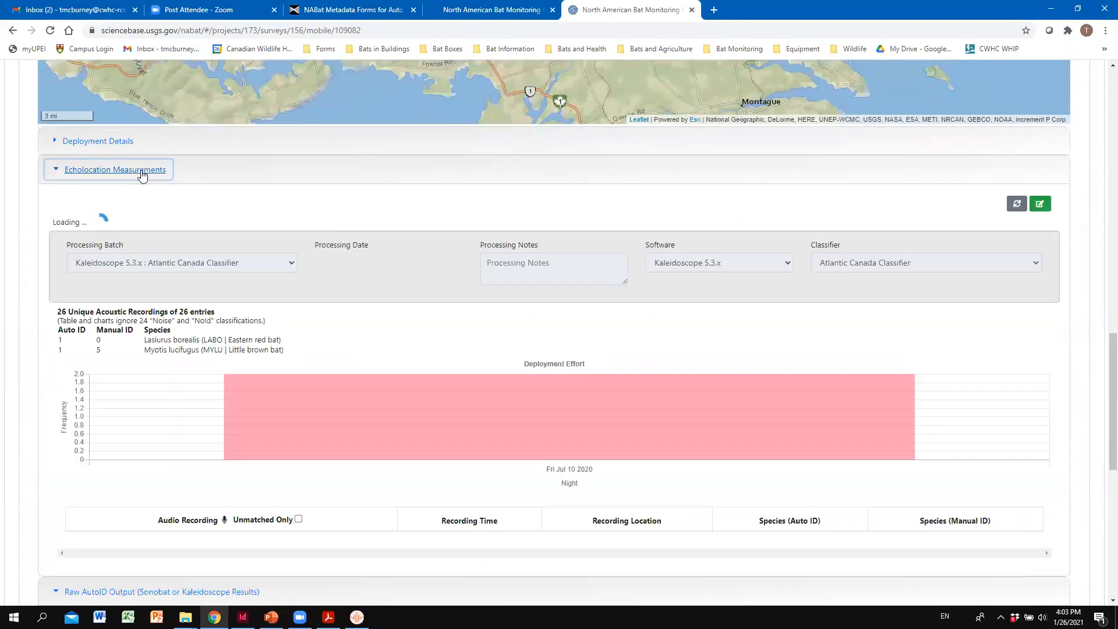
scroll(244, 208, "down", 4)
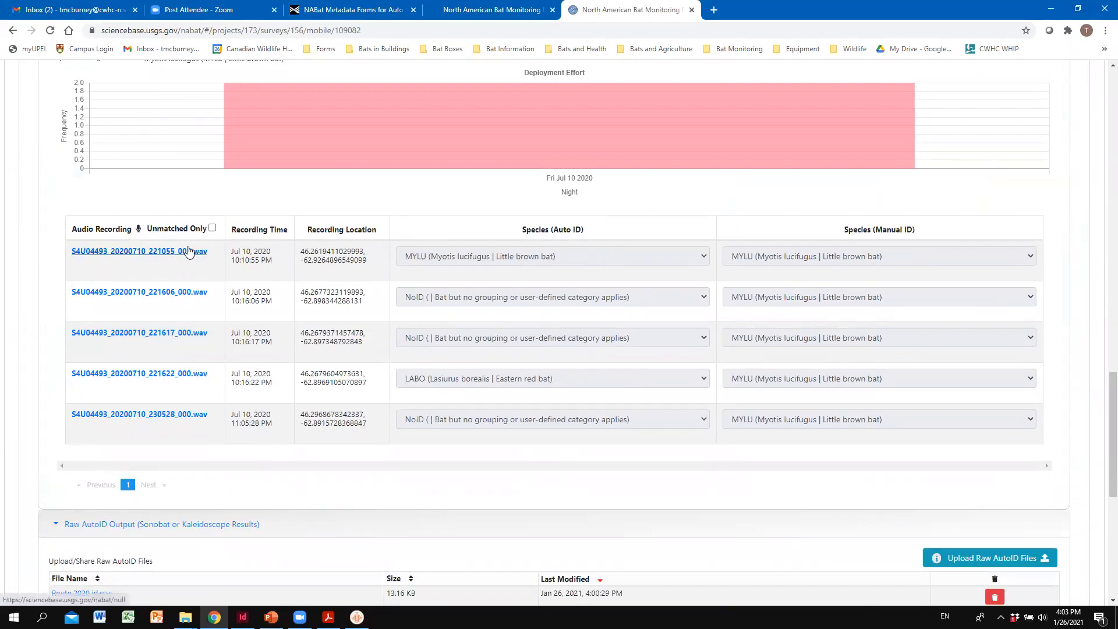
- Download S4U04493_20200710_221055_000.wav from the recordings table, examine its spectrogram in the maximized sound viewer, and close the viewer
left_click(153, 260)
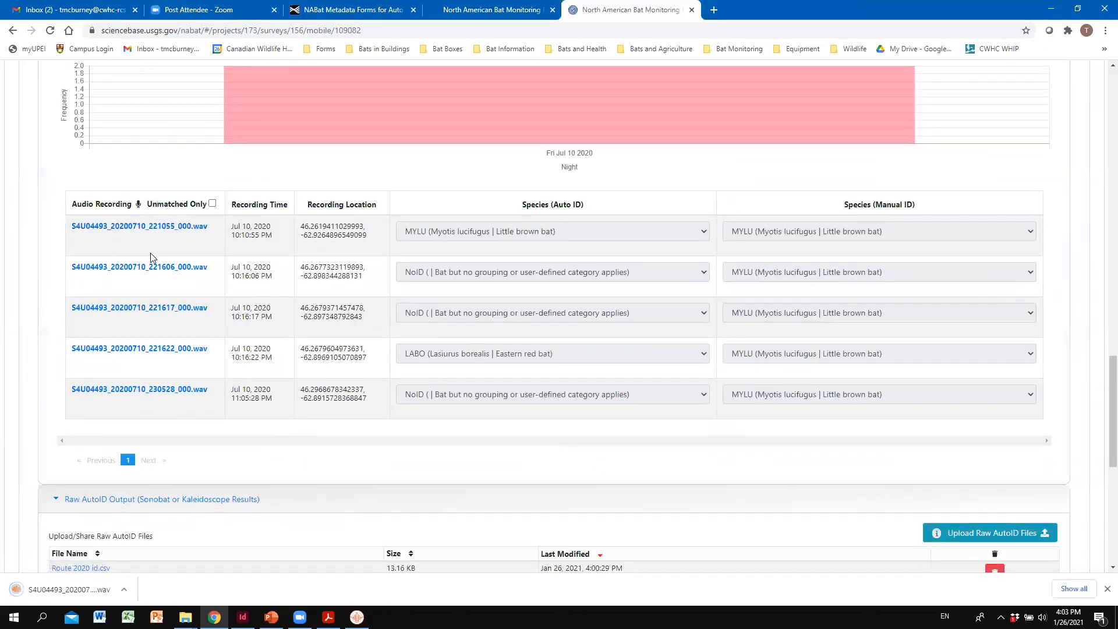
left_click(79, 591)
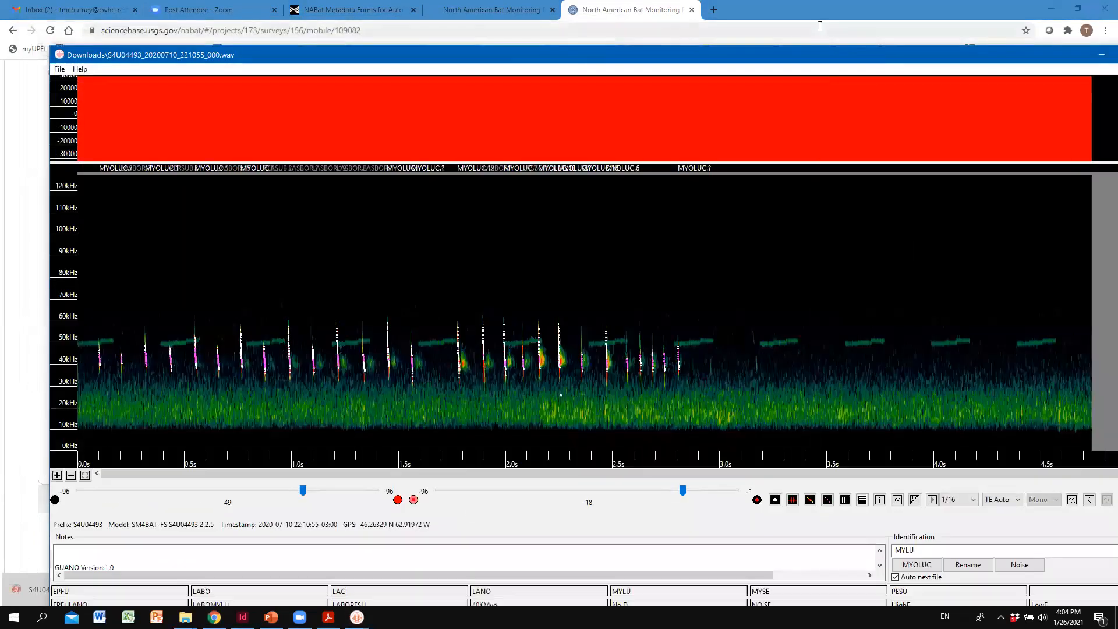
double_click(832, 61)
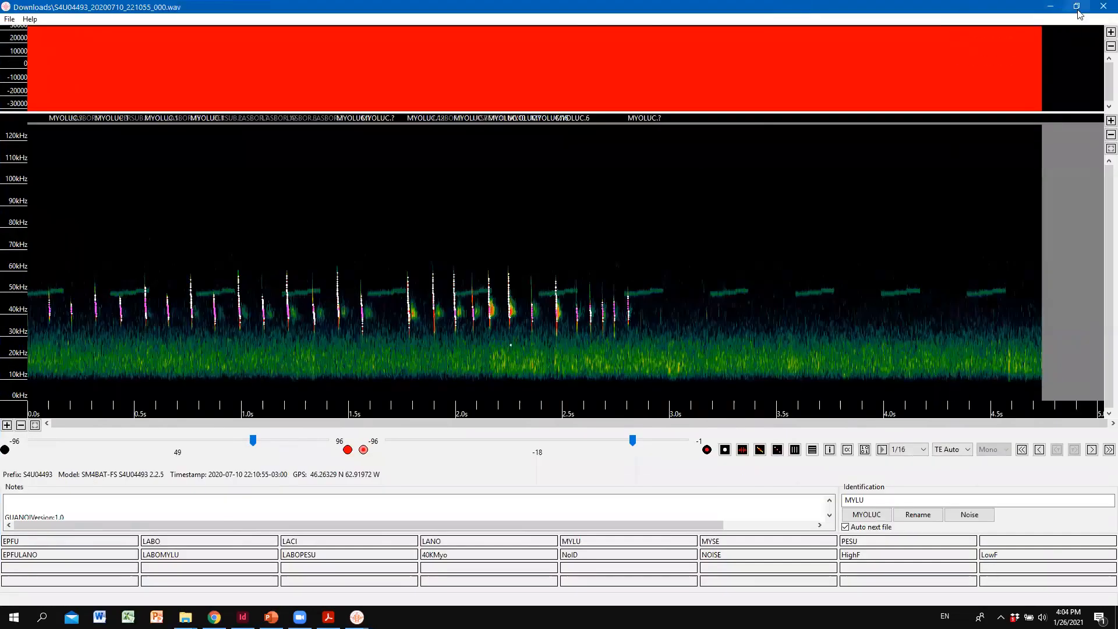
left_click(1078, 13)
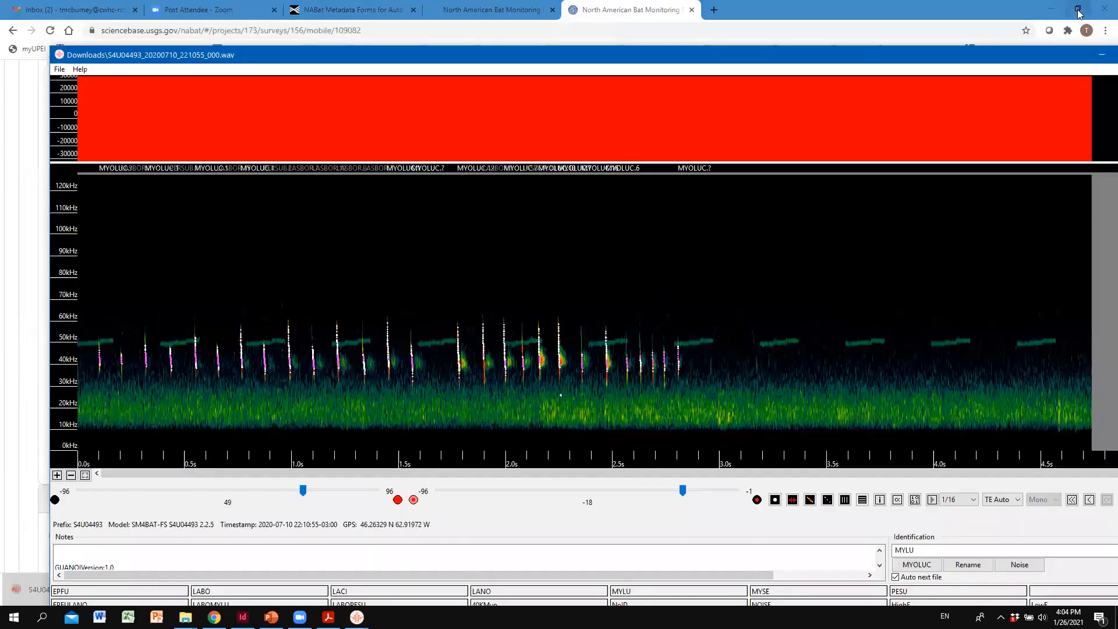
double_click(1022, 57)
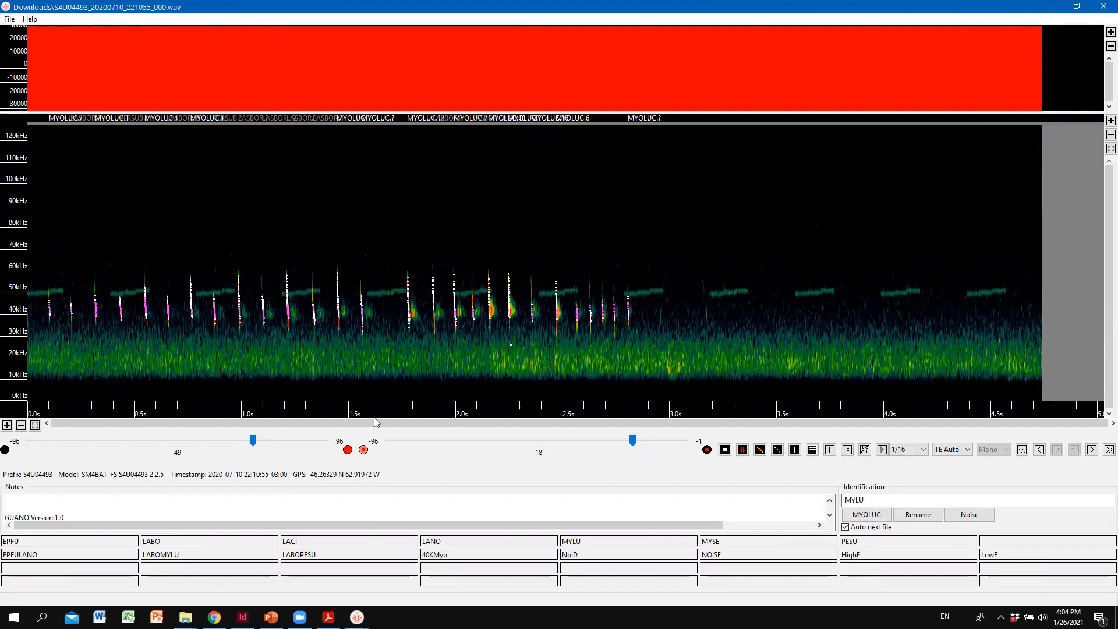
left_click(1102, 8)
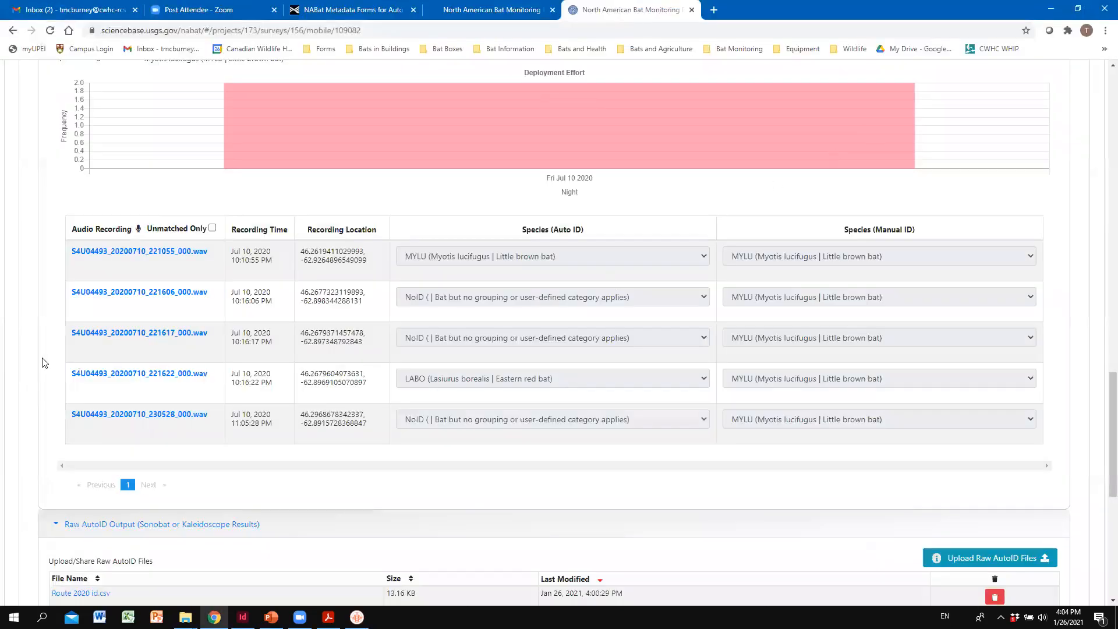
key("alt+Tab")
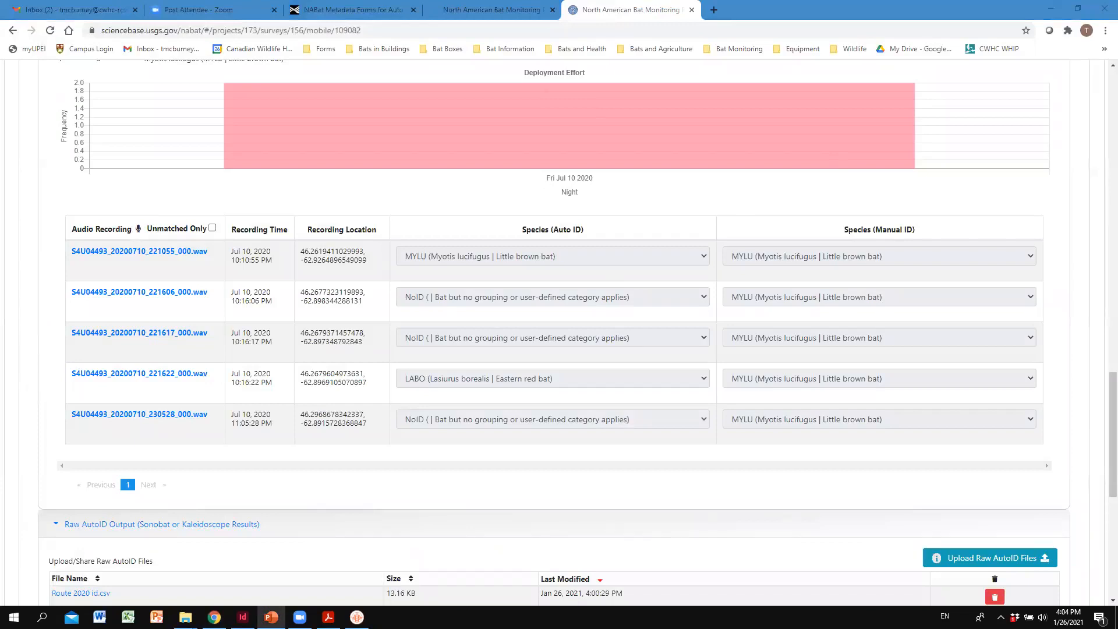
left_click(489, 180)
scroll(424, 250, "up", 7)
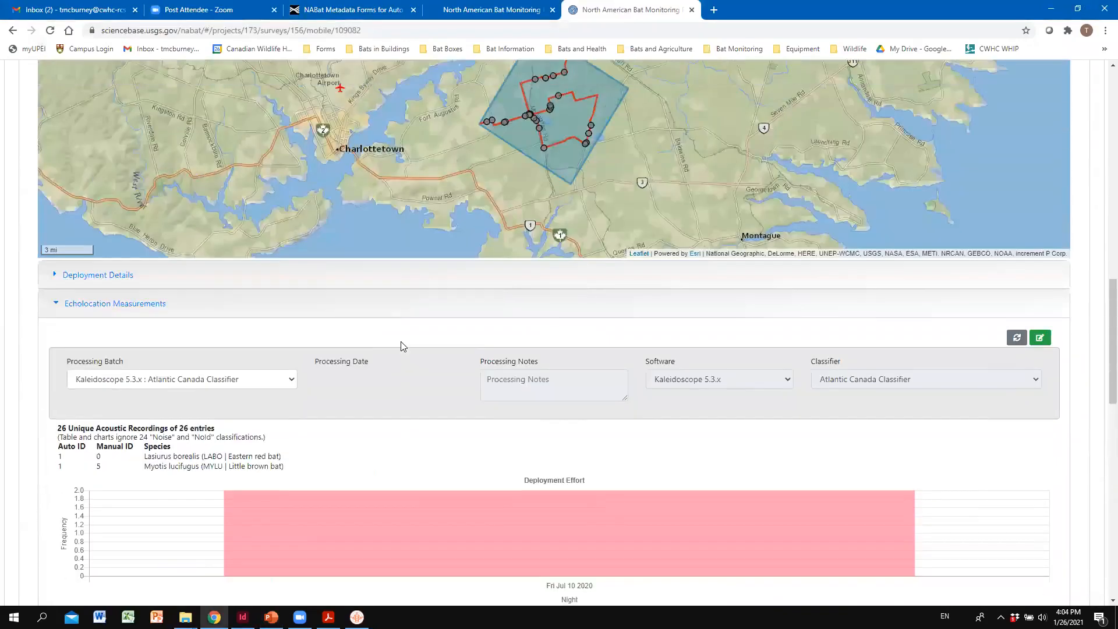
scroll(401, 345, "up", 3)
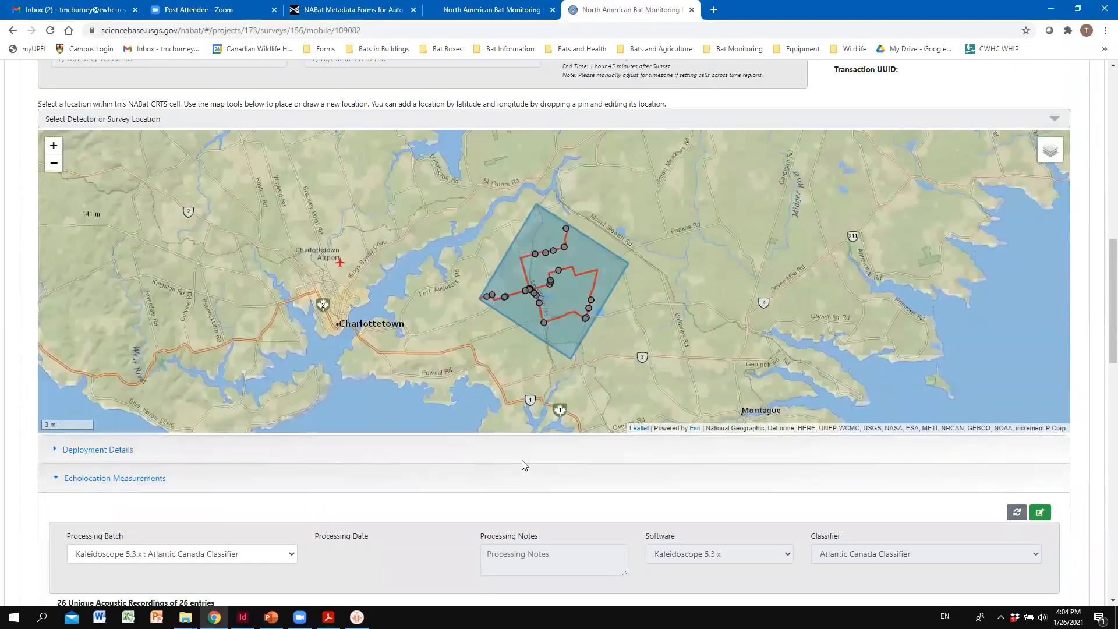
scroll(522, 464, "up", 5)
scroll(400, 533, "down", 3)
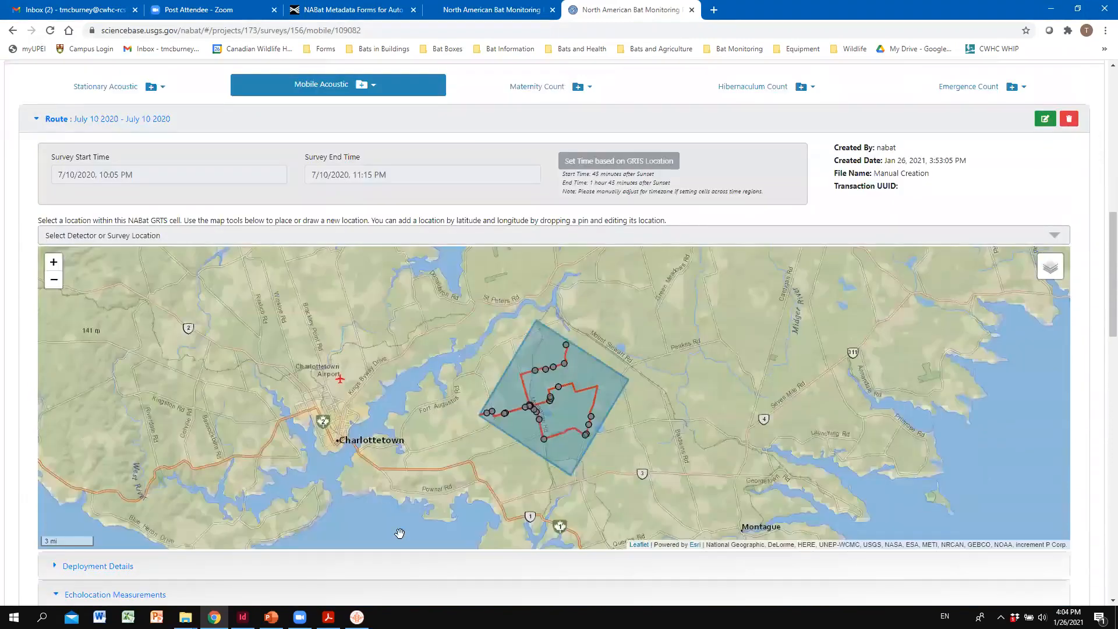